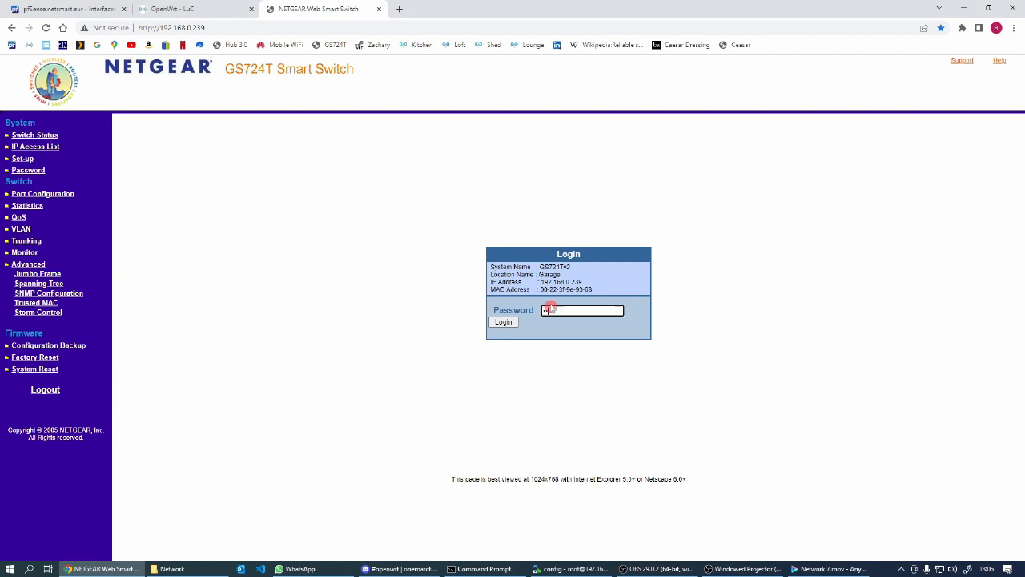
Log in to the switch and add VLAN 10 with port 03 as a tagged member.
key("Return")
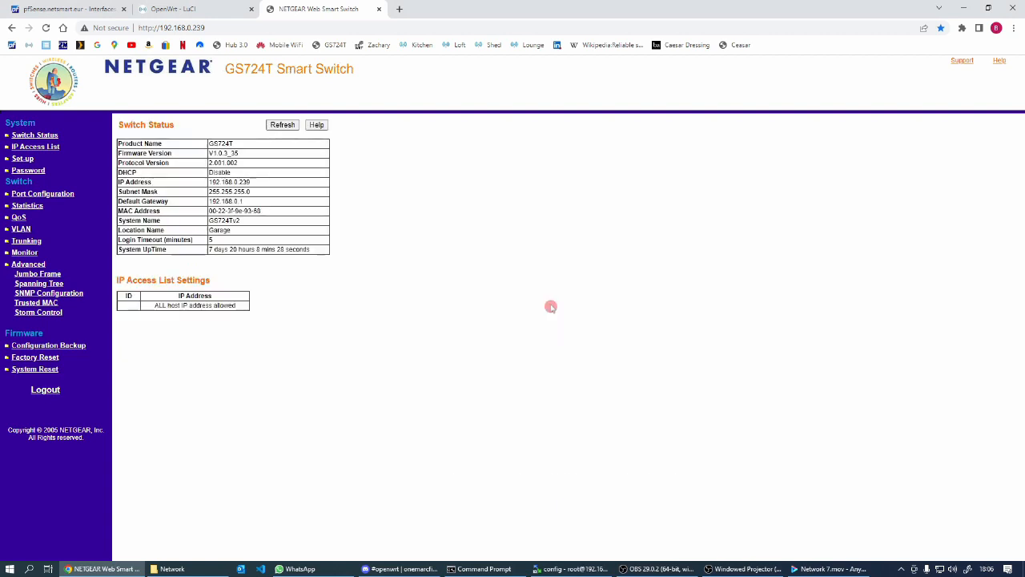
left_click(21, 229)
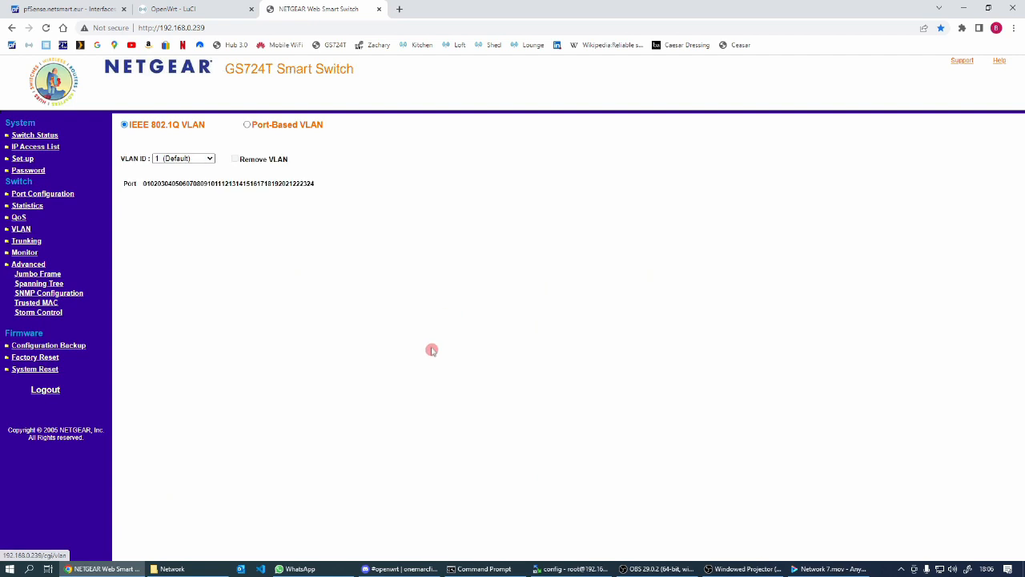
left_click(208, 159)
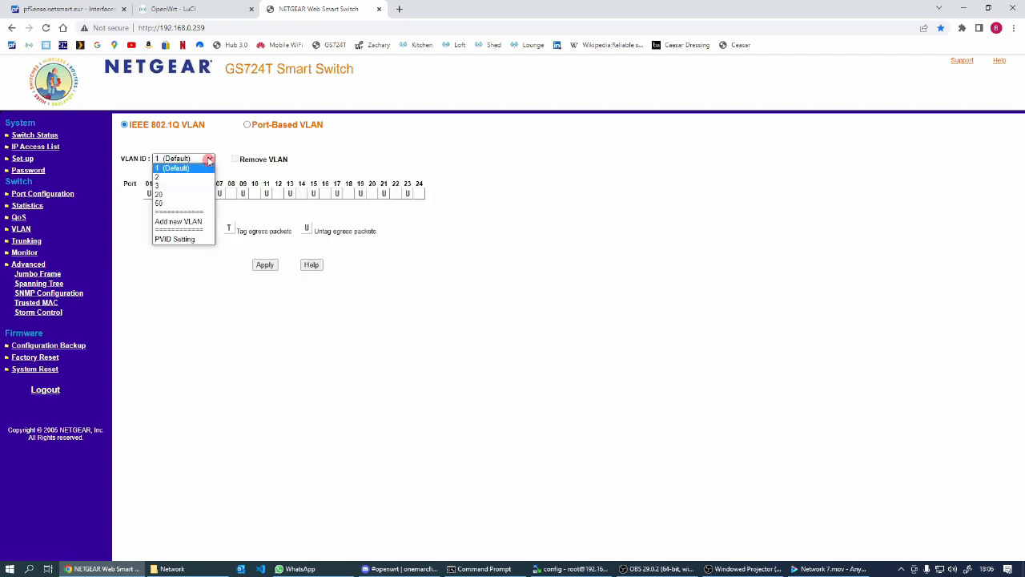
left_click(188, 222)
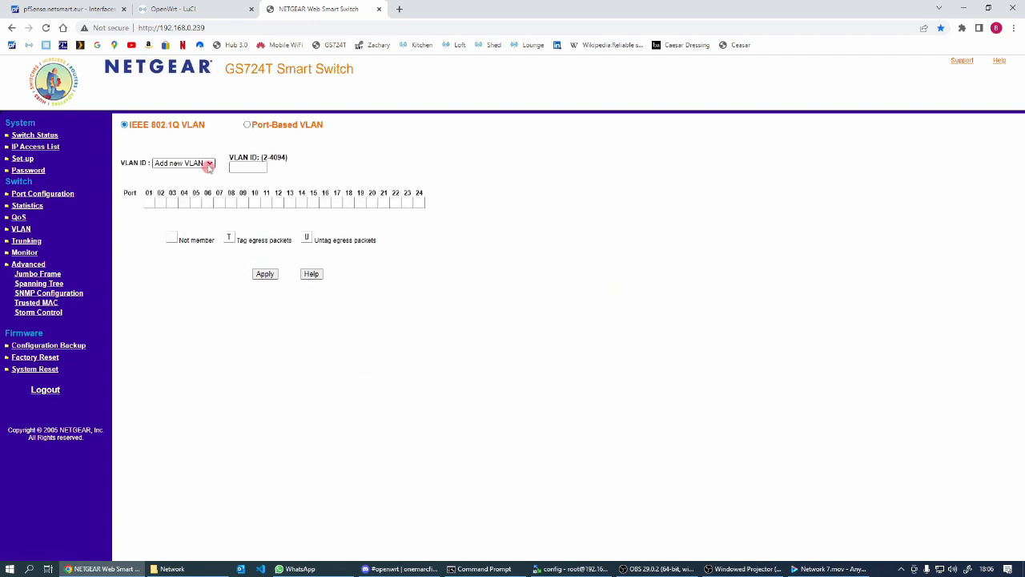
left_click(210, 164)
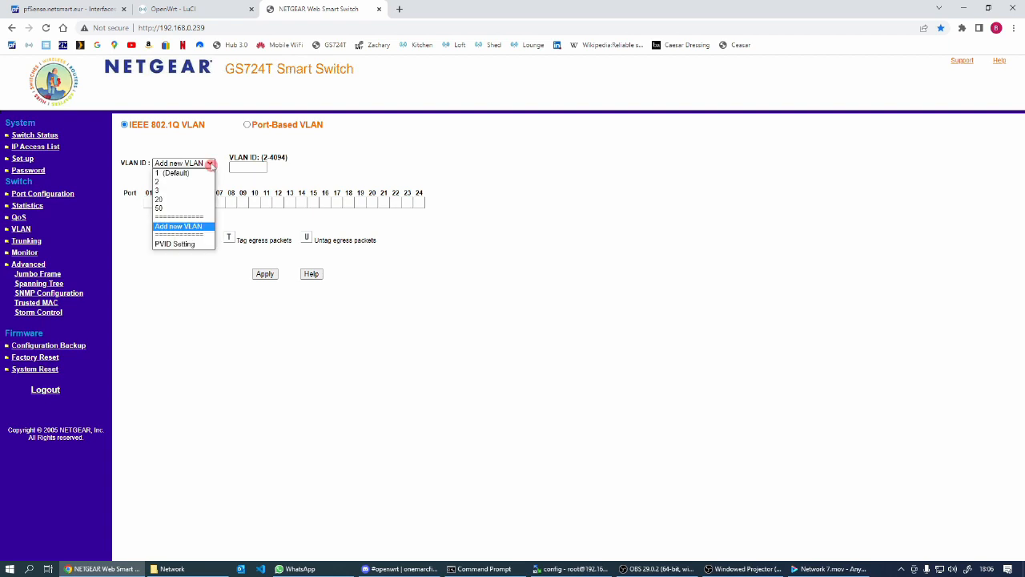
left_click(210, 164)
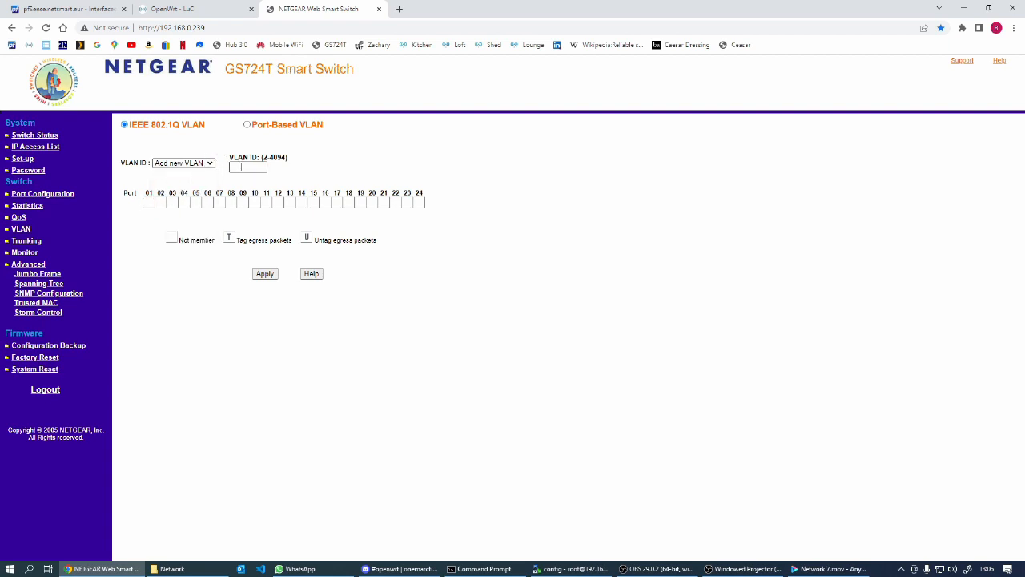
left_click(241, 166)
left_click(172, 203)
left_click(265, 274)
left_click(266, 274)
Add VLAN 30 with port 01 as a tagged member and apply it.
left_click(208, 158)
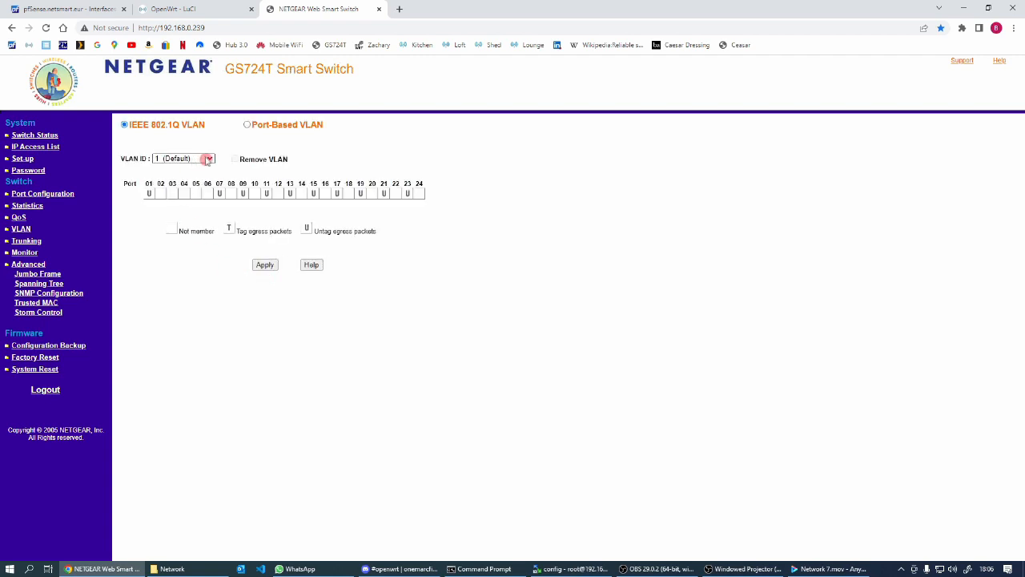
left_click(209, 160)
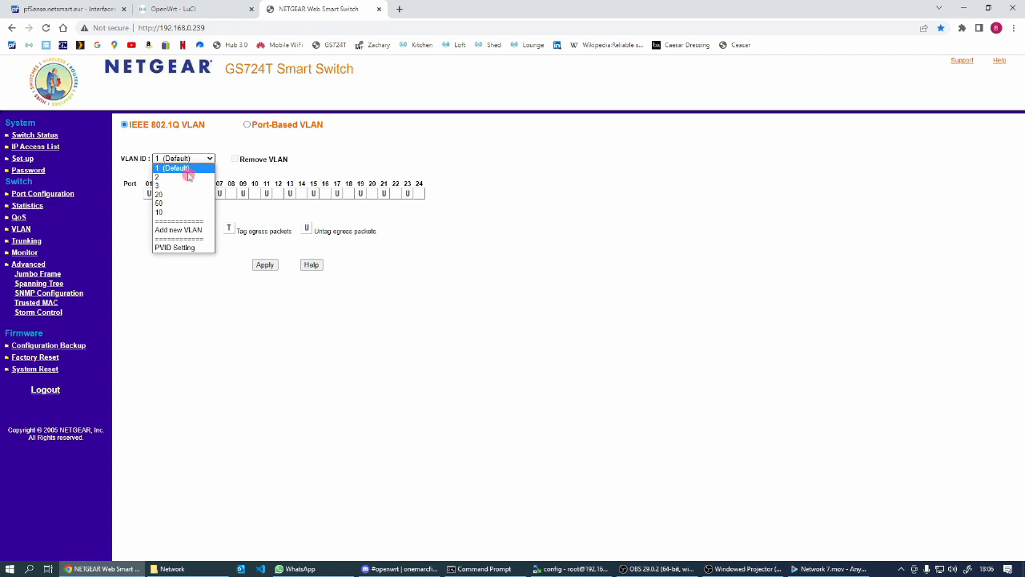
left_click(180, 230)
left_click(235, 167)
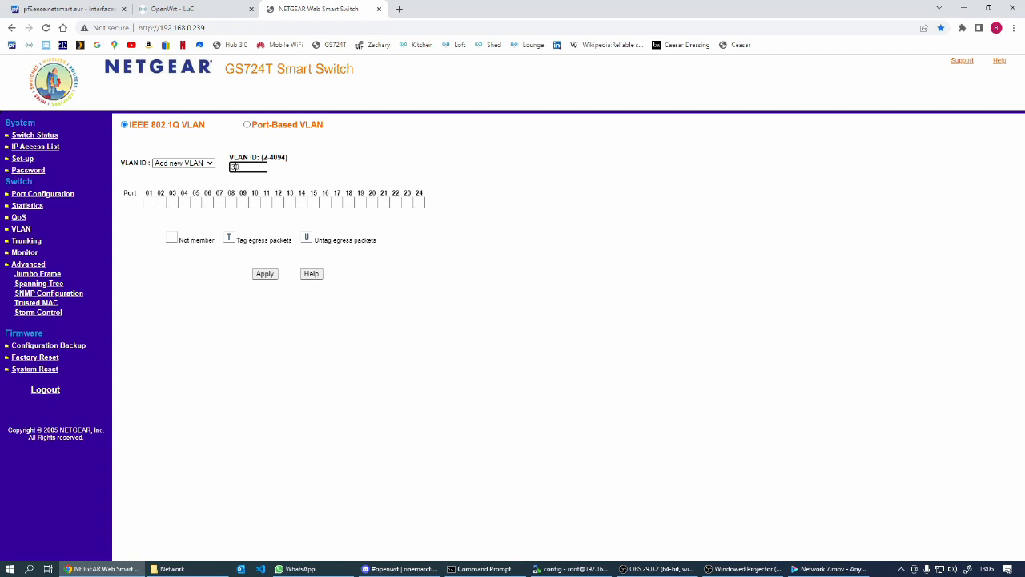
left_click(149, 203)
left_click(264, 274)
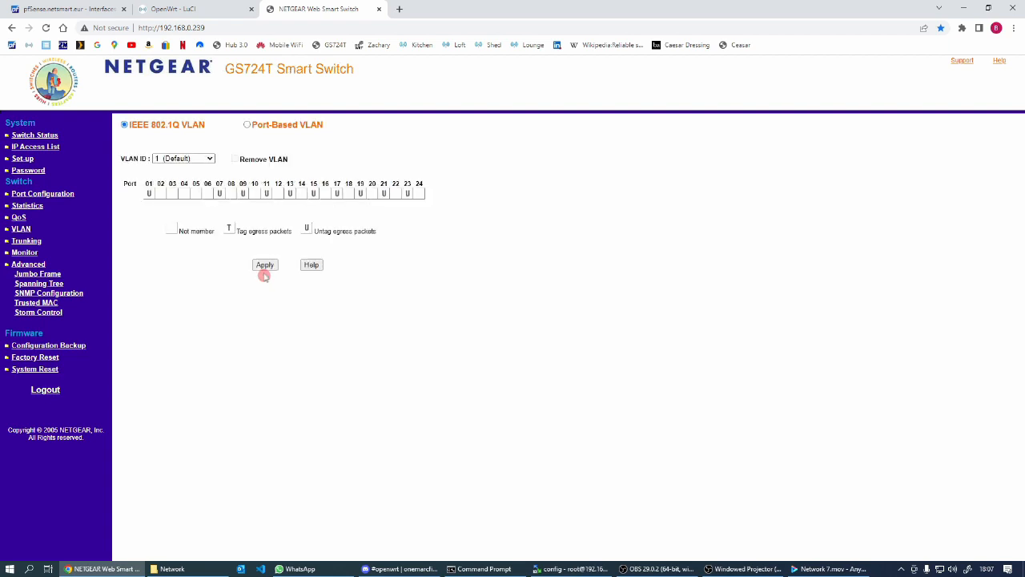
Add VLAN 41 with port 01 as a tagged member and apply it.
left_click(210, 159)
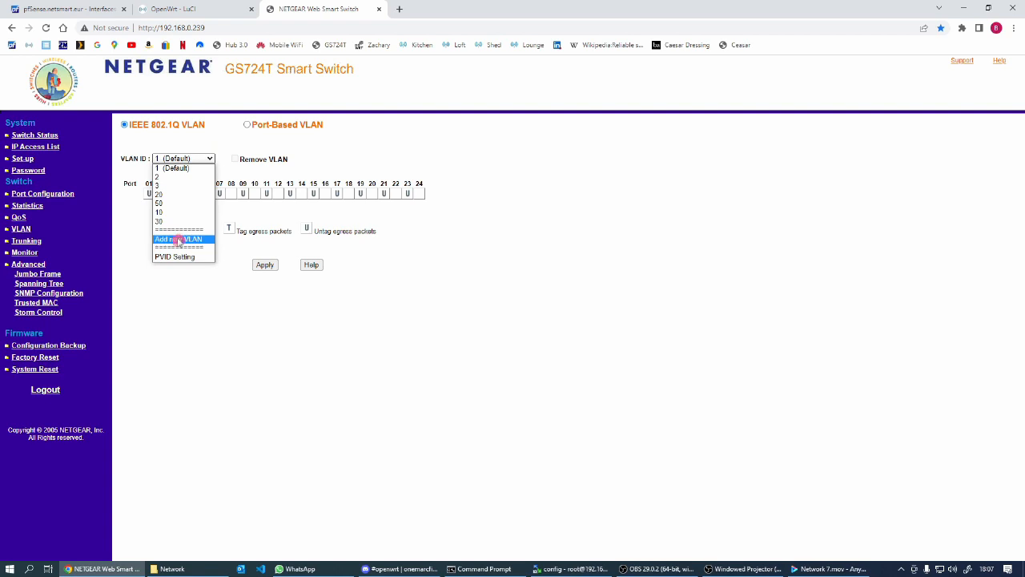
left_click(178, 240)
left_click(241, 167)
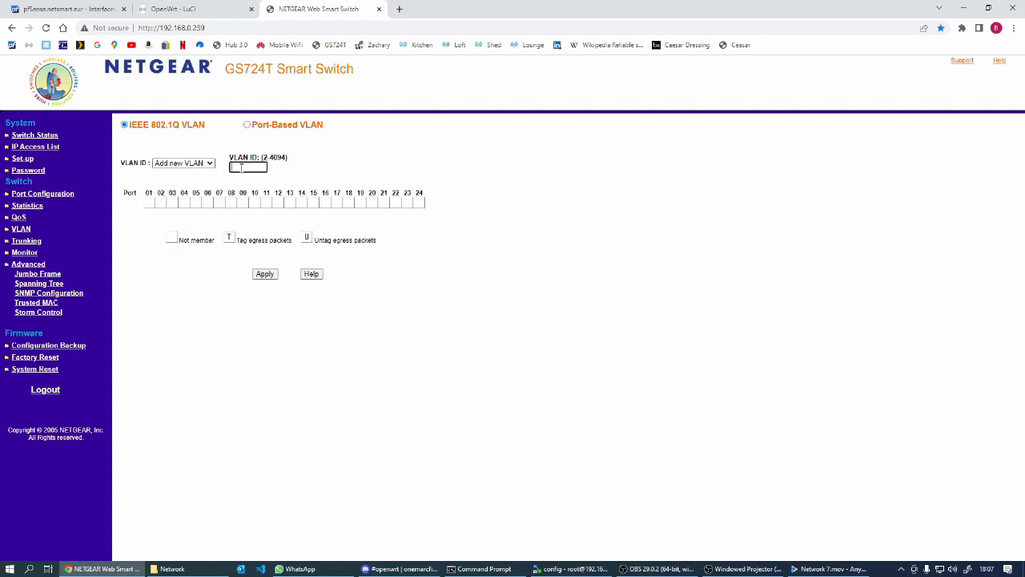
type("41")
left_click(149, 204)
left_click(264, 274)
Add VLAN 42 with port 01 as a tagged member and apply it.
left_click(210, 159)
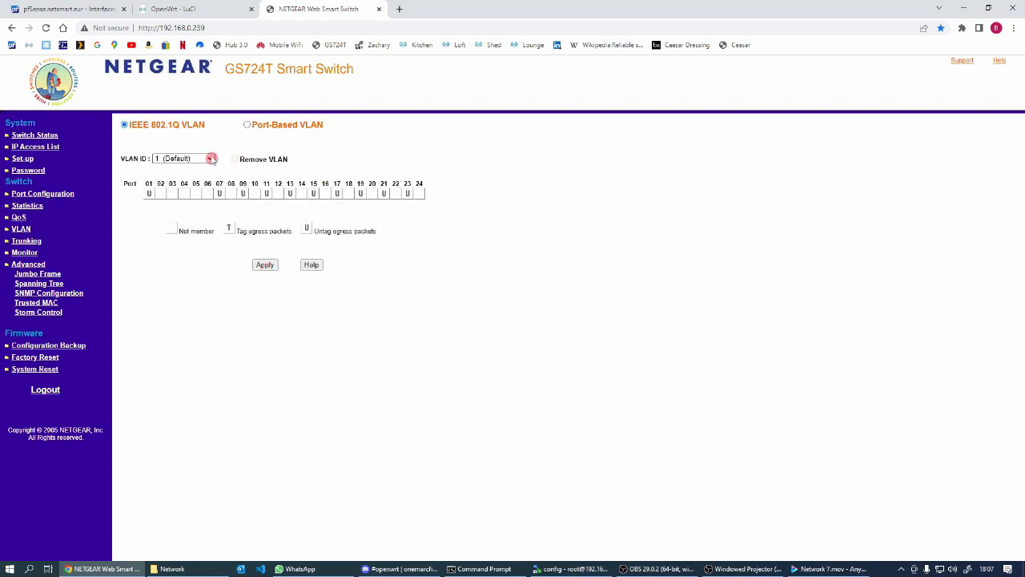
left_click(173, 244)
left_click(242, 168)
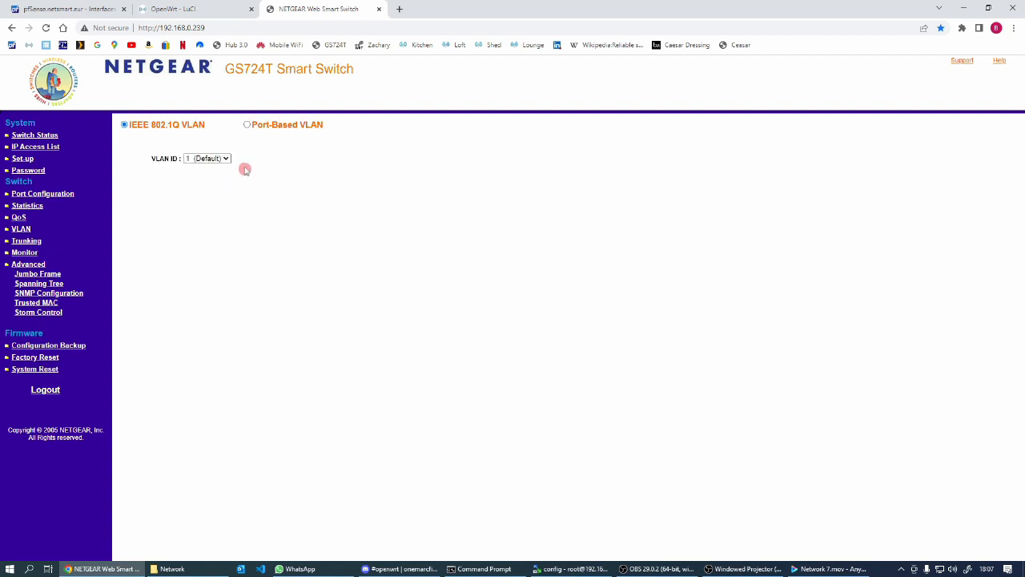
left_click(245, 167)
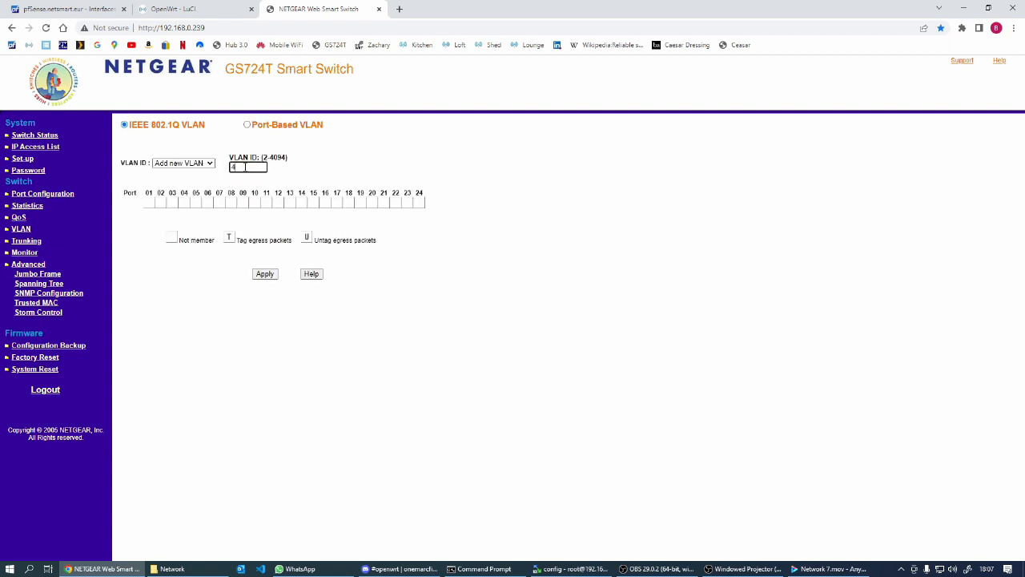
type("42")
left_click(148, 201)
left_click(264, 274)
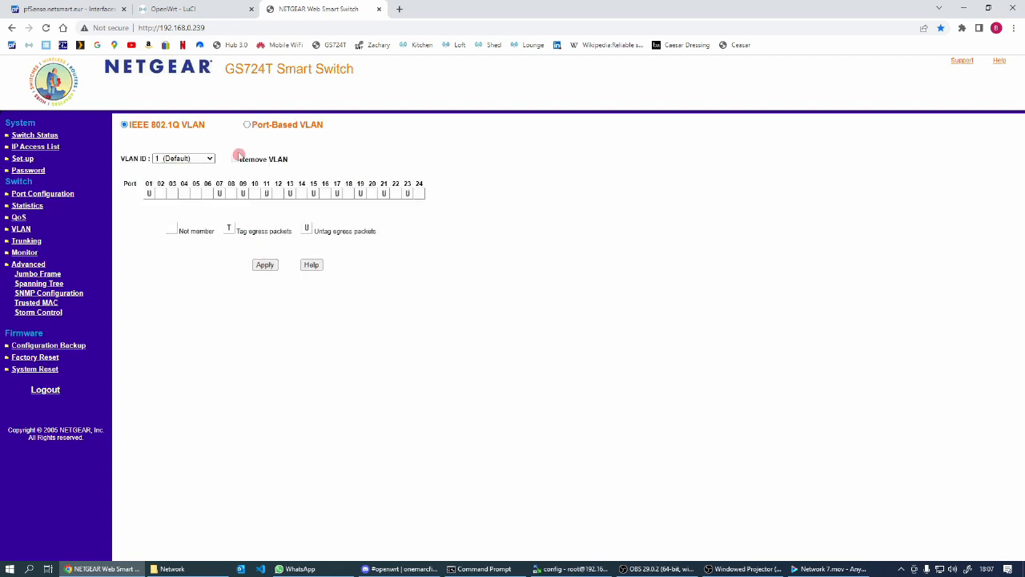
Add VLAN 43 with port 01 as a tagged member and apply it.
left_click(207, 160)
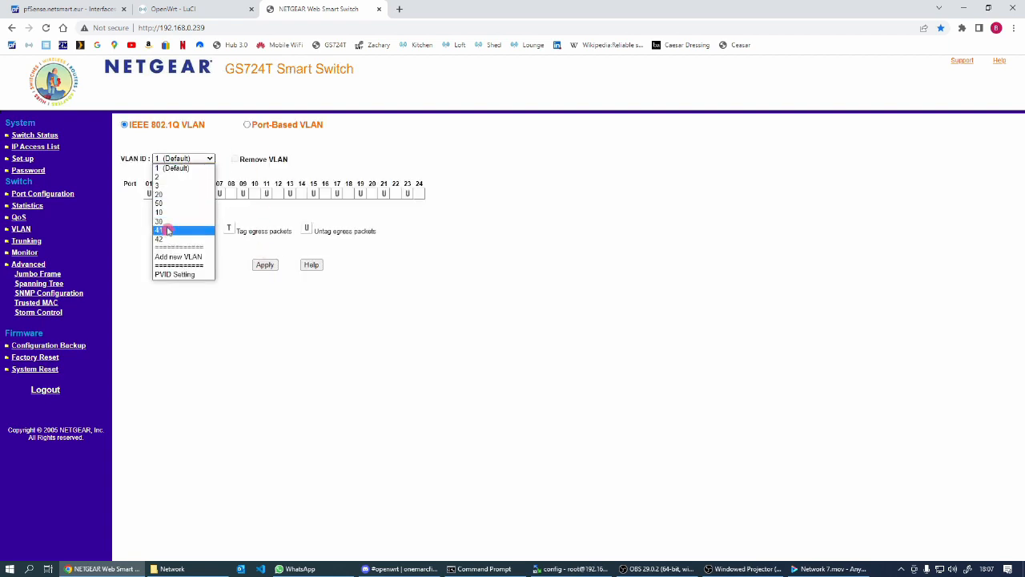
left_click(170, 255)
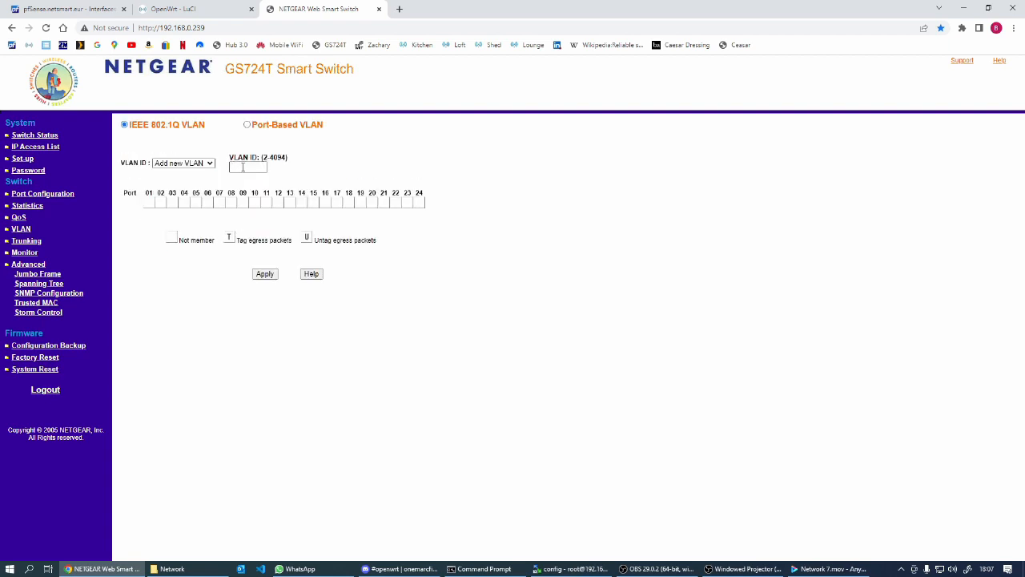
left_click(244, 167)
type("43")
left_click(148, 203)
left_click(265, 275)
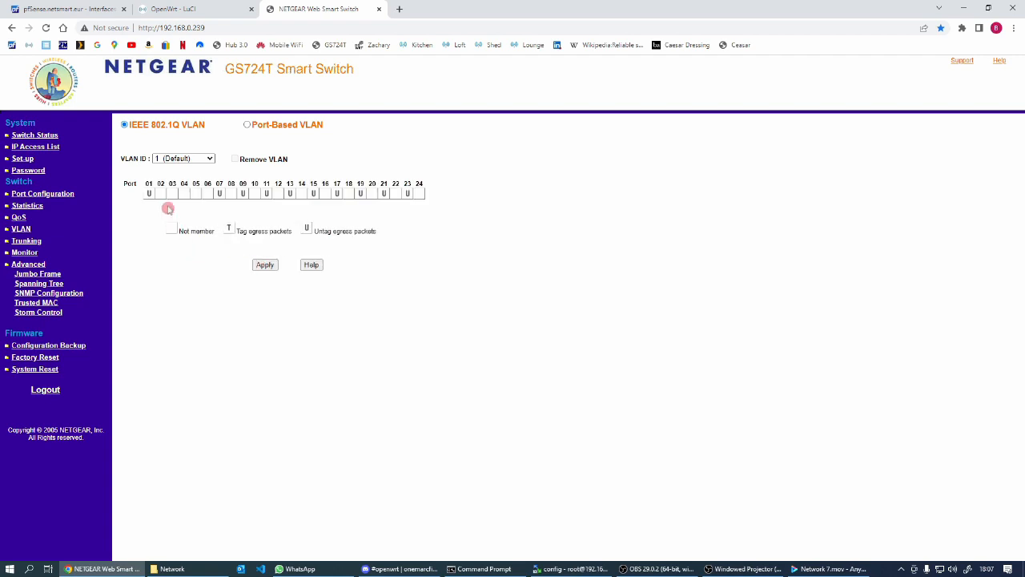
Add VLAN 60 with port 01 as a tagged member and apply it.
left_click(202, 158)
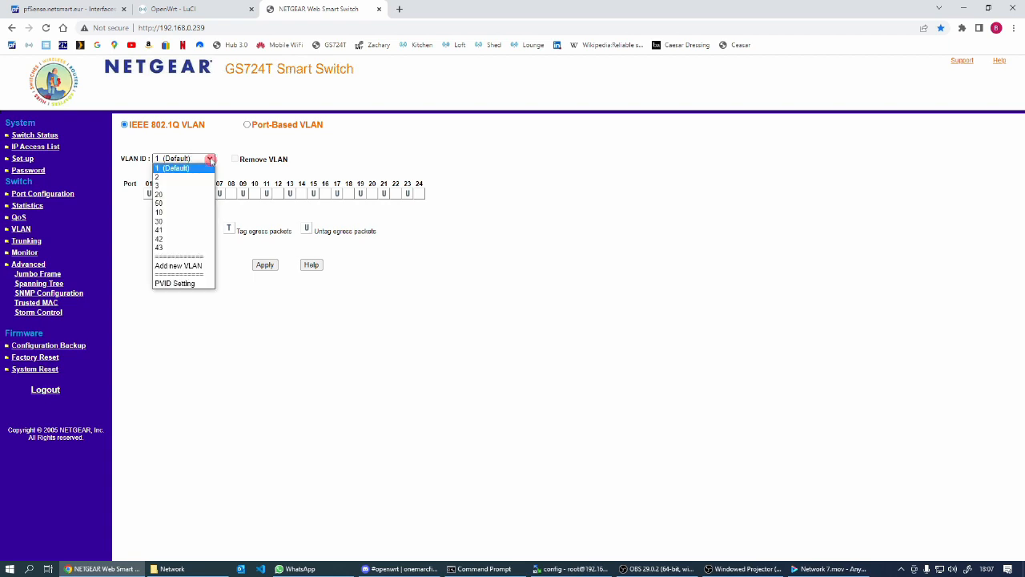
left_click(172, 265)
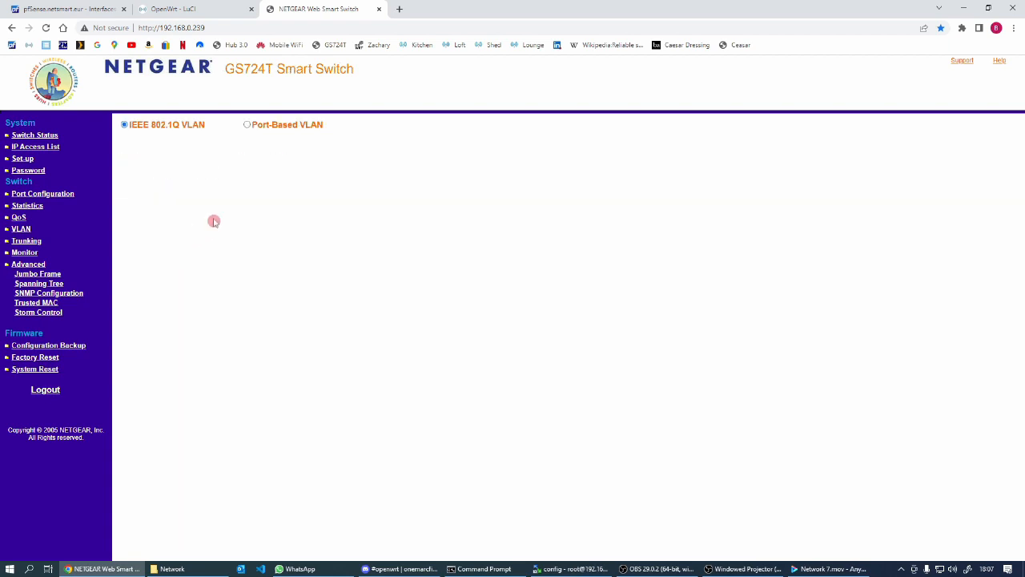
left_click(245, 167)
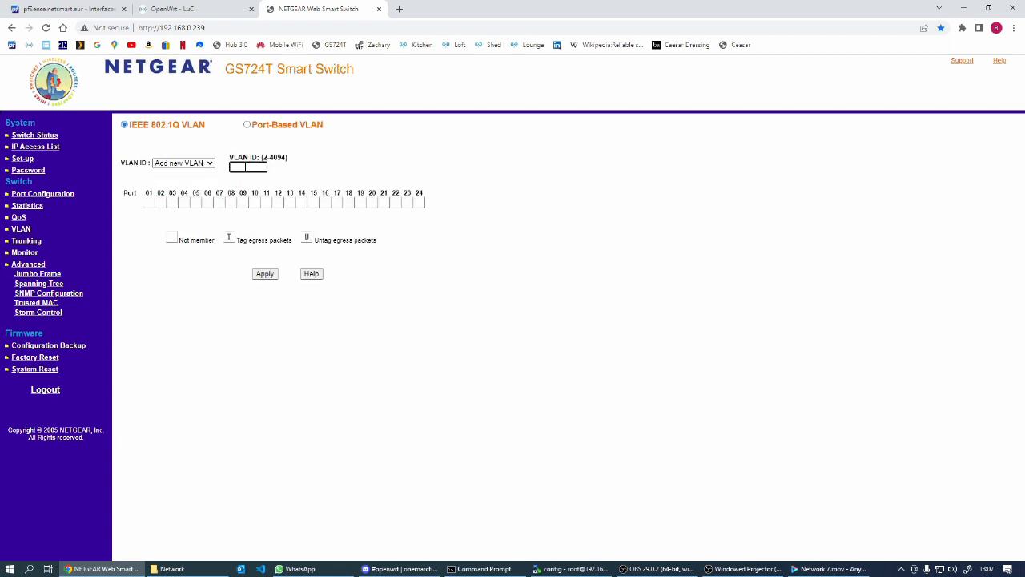
left_click(146, 202)
left_click(148, 203)
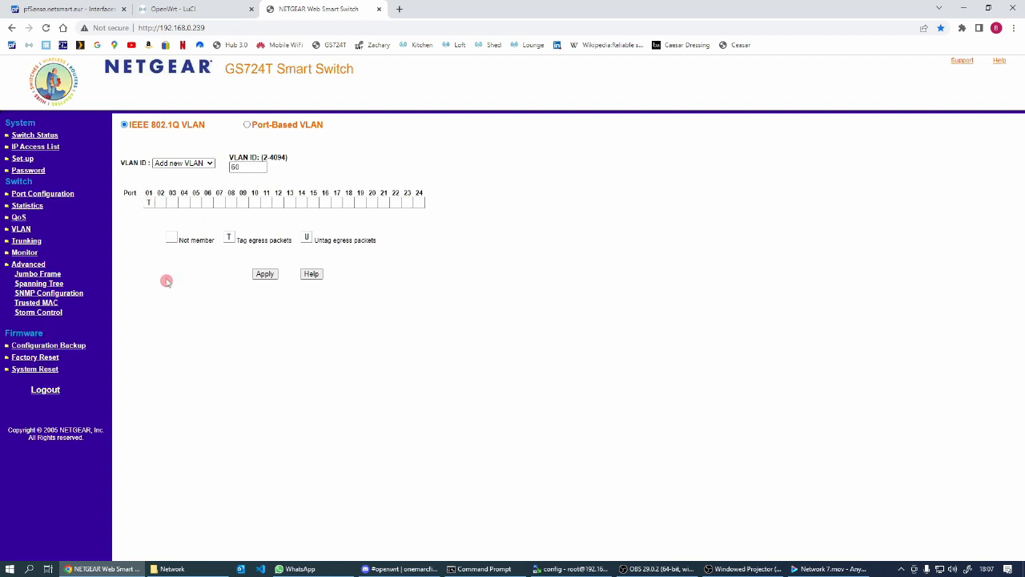
left_click(266, 275)
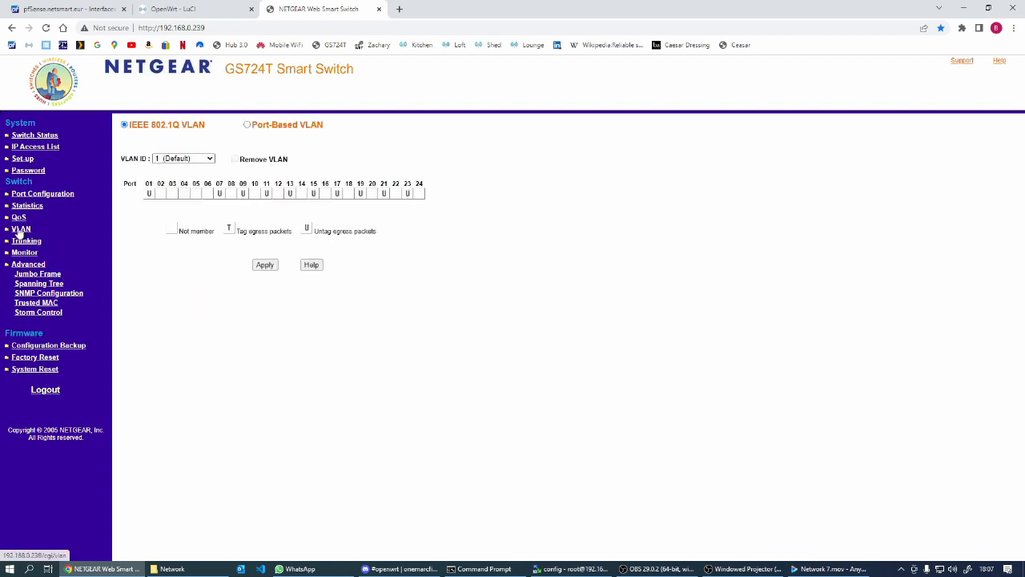
Review the PVID table and the IEEE 802.1Q VLAN port memberships in the switch status.
left_click(32, 136)
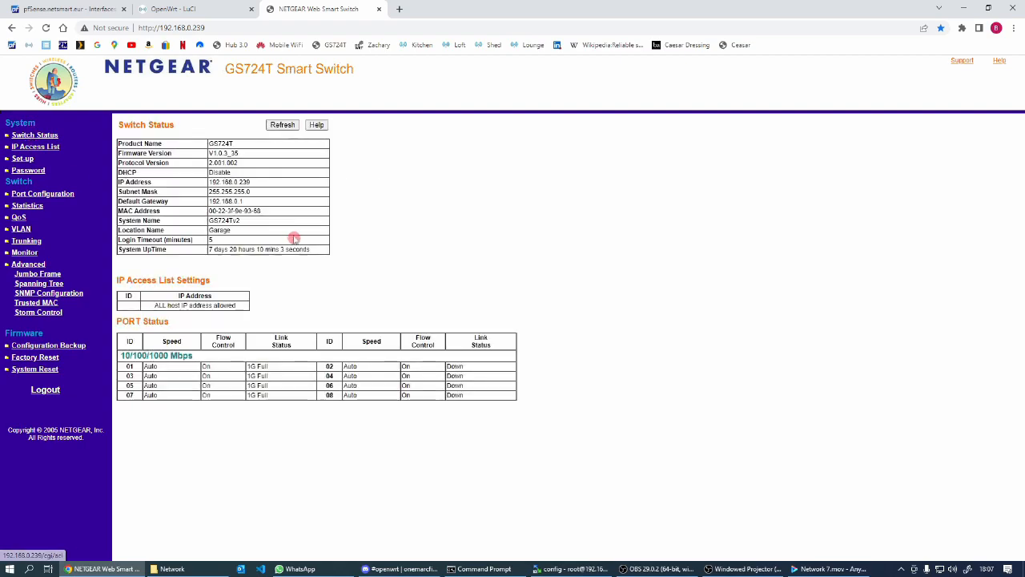
scroll(603, 432, "down", 1)
scroll(603, 432, "down", 4)
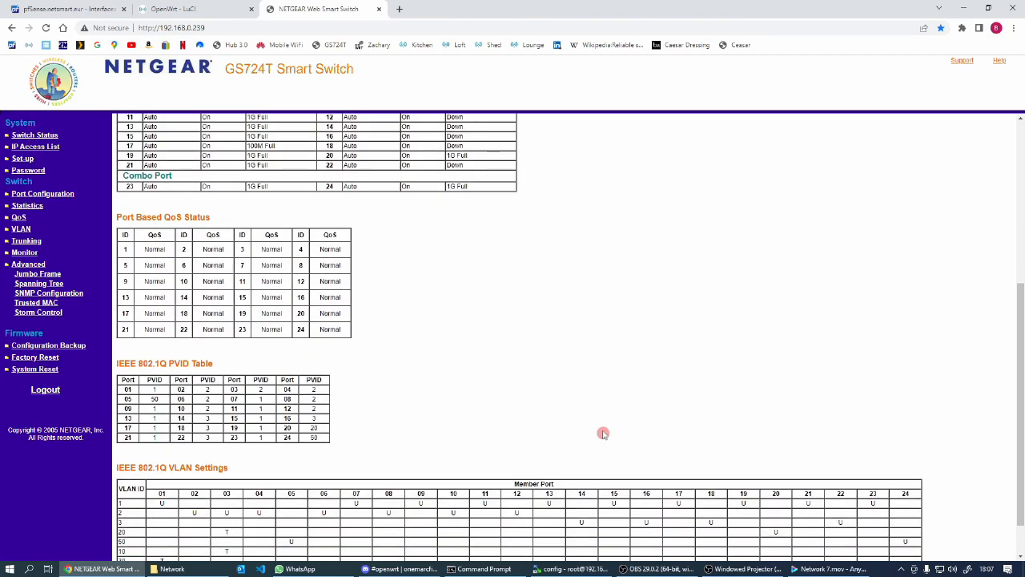
scroll(497, 408, "down", 3)
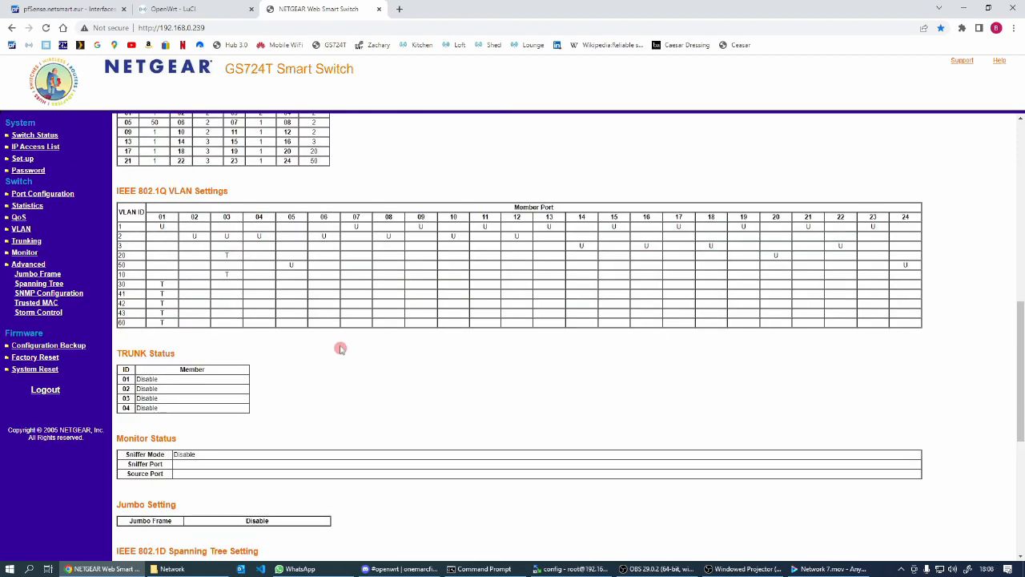
scroll(333, 385, "up", 1)
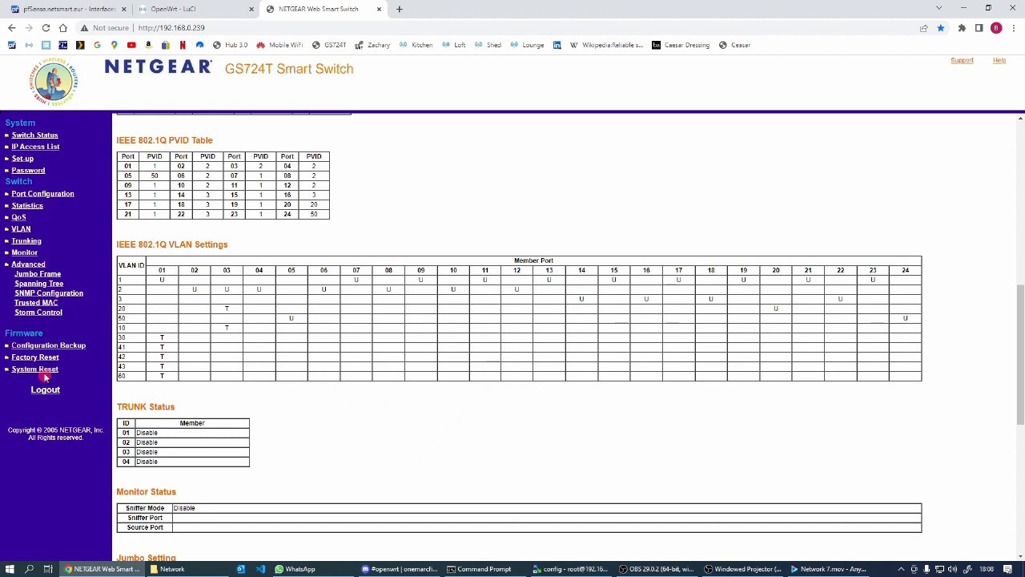
Add port 08 to the existing VLAN 30 as a tagged member and apply the change.
left_click(20, 229)
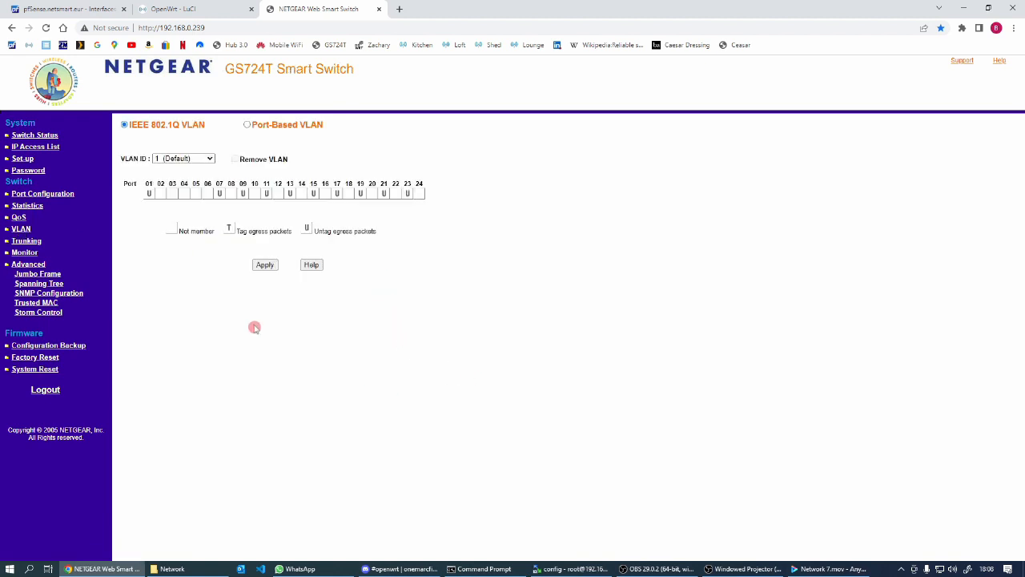
left_click(210, 159)
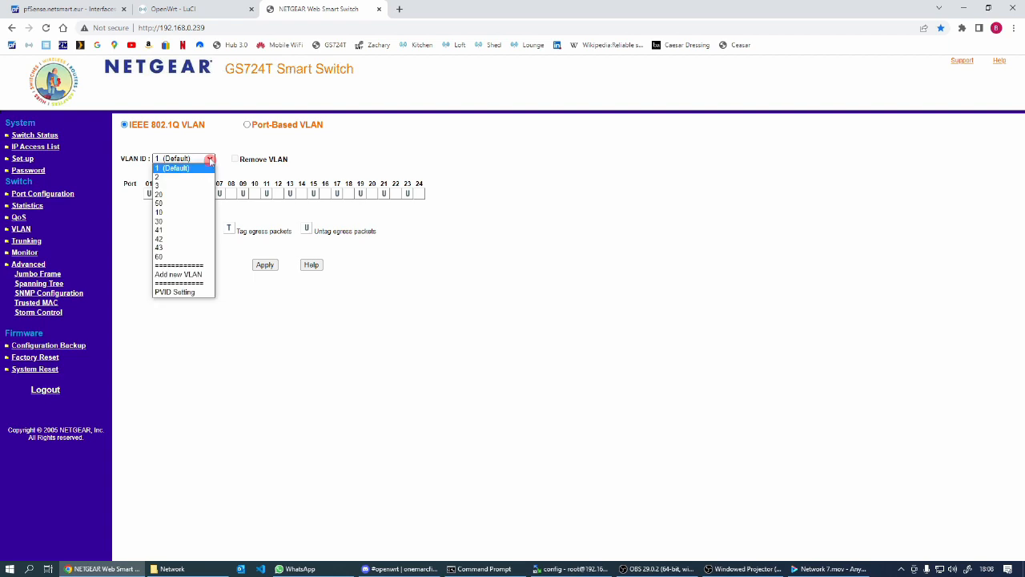
left_click(171, 222)
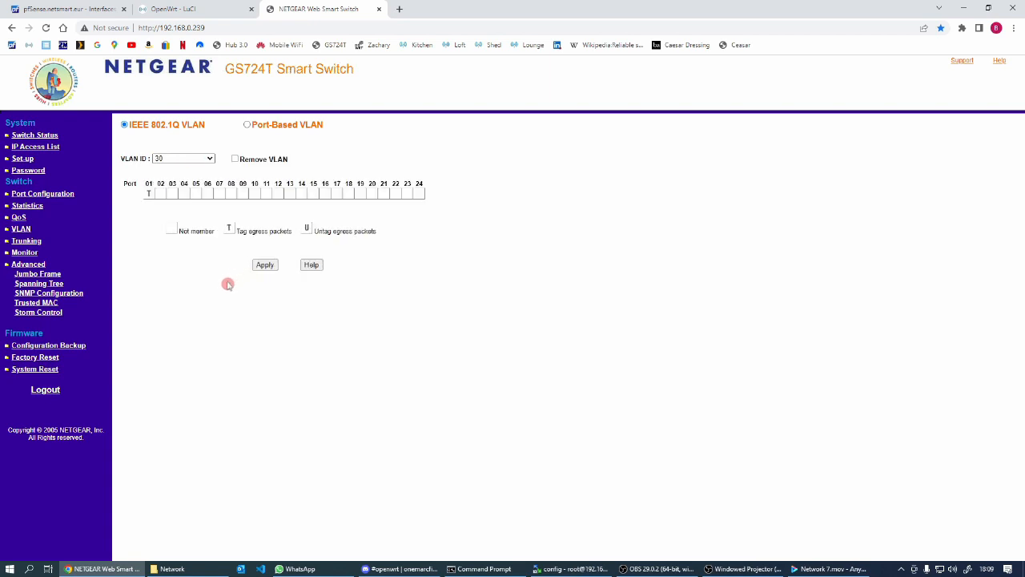
left_click(225, 194)
left_click(265, 265)
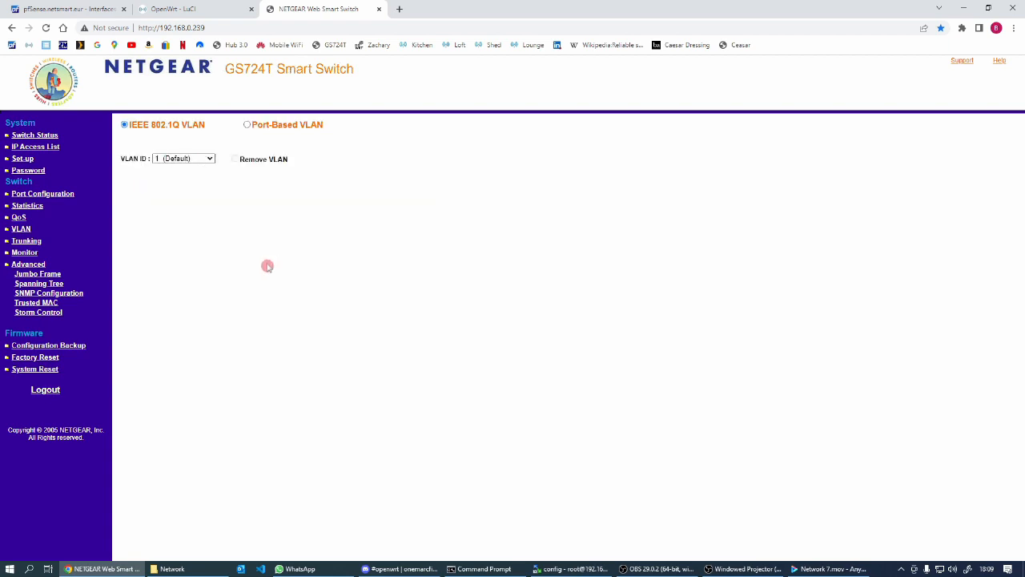
Add port 08 to the existing VLAN 41 as a tagged member and apply the change.
left_click(200, 159)
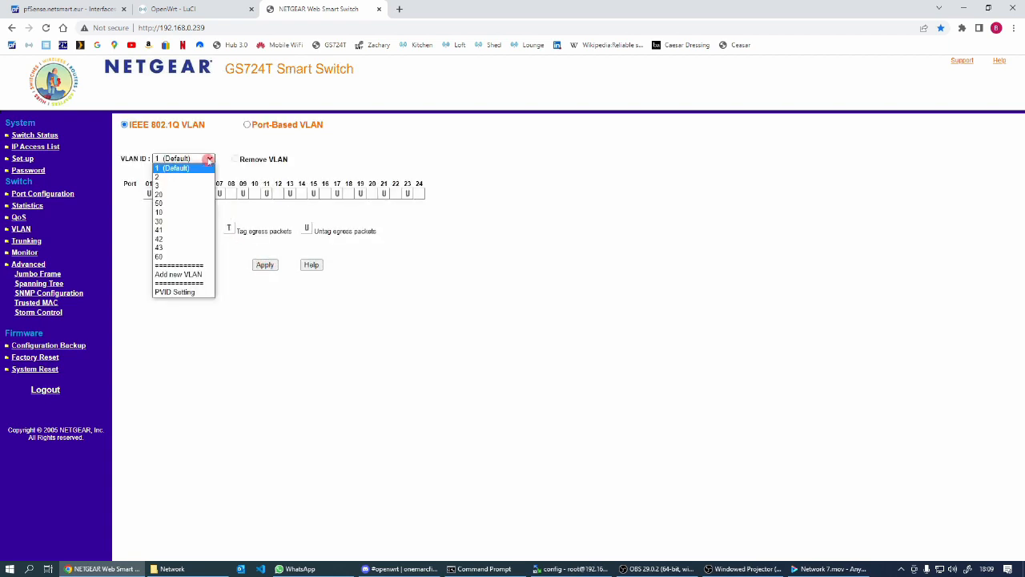
left_click(170, 231)
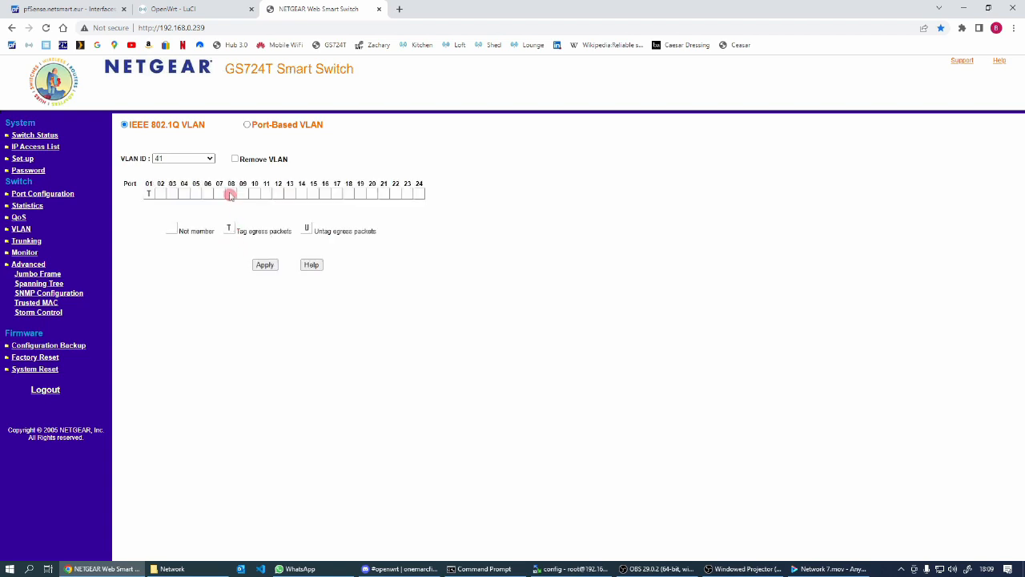
left_click(265, 264)
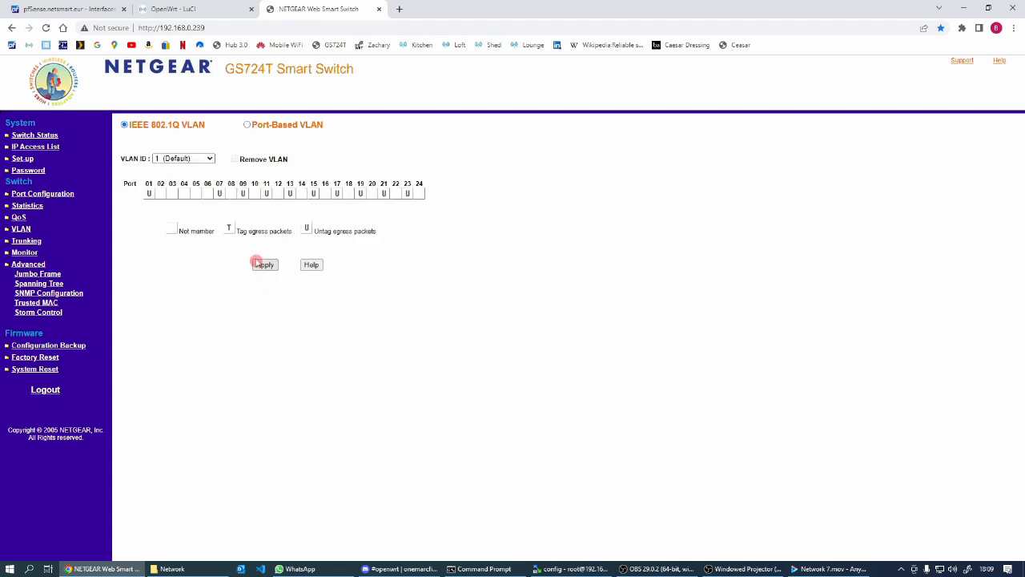
Add port 08 to the existing VLAN 42 as a tagged member and apply the change.
left_click(209, 159)
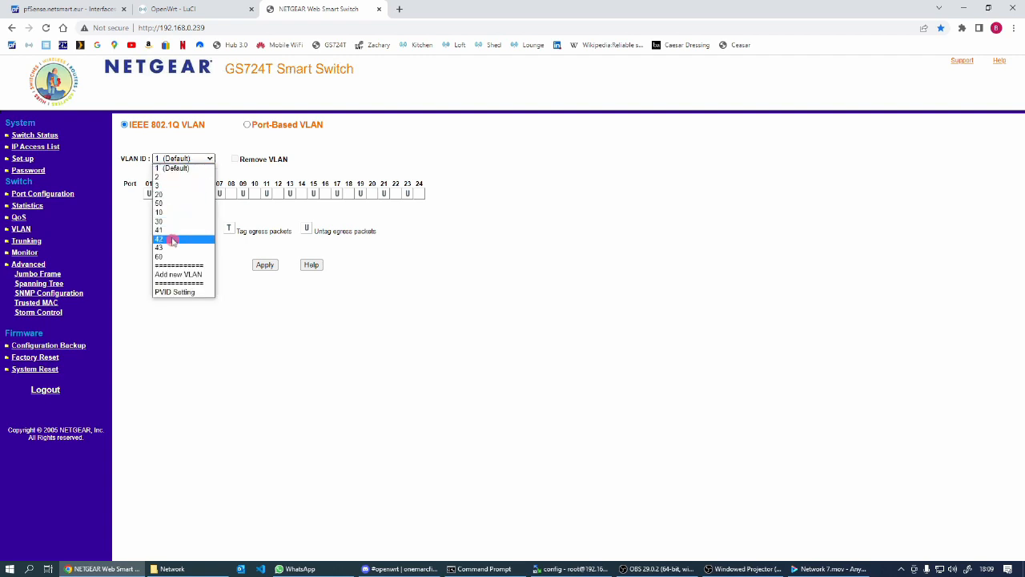
left_click(173, 239)
left_click(231, 193)
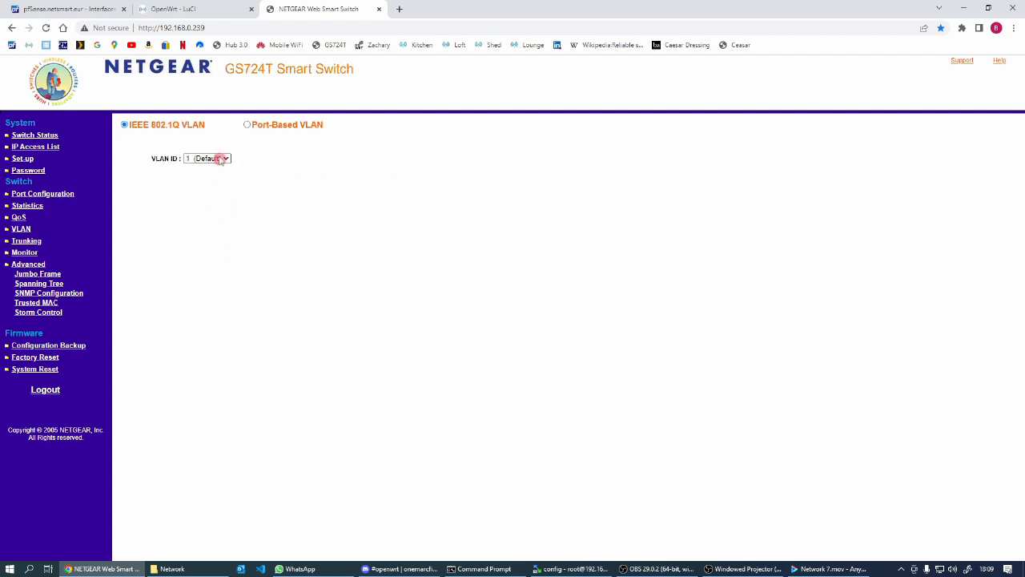
Add port 08 to the existing VLAN 43 as a tagged member and apply it, reloading the switch page if it stalls.
left_click(208, 158)
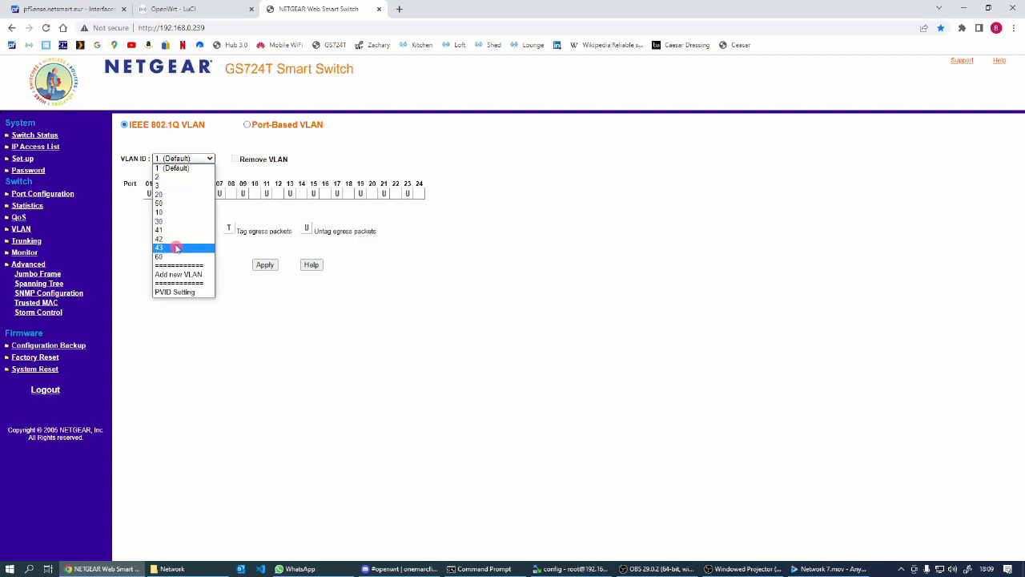
left_click(181, 246)
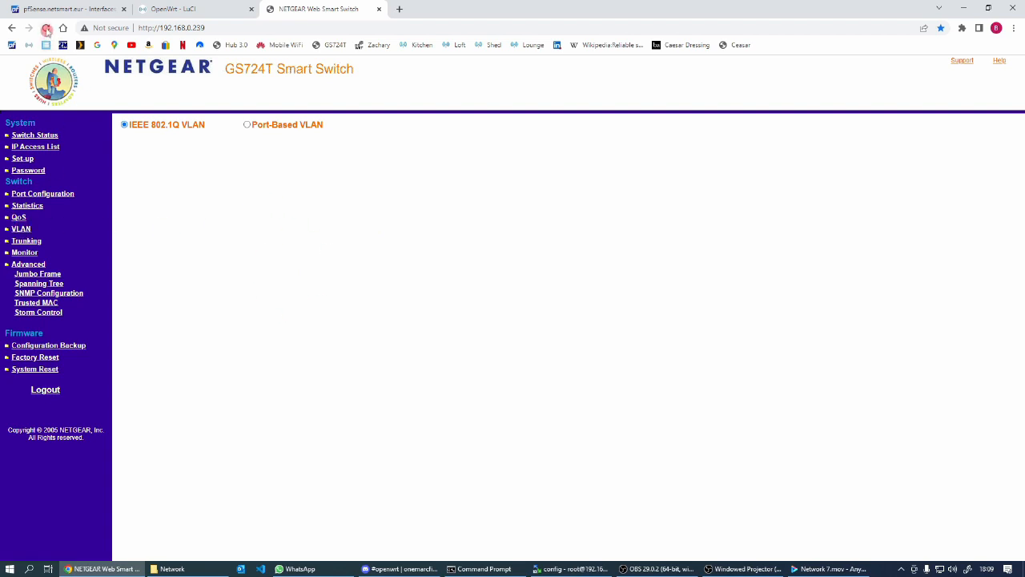
left_click(46, 28)
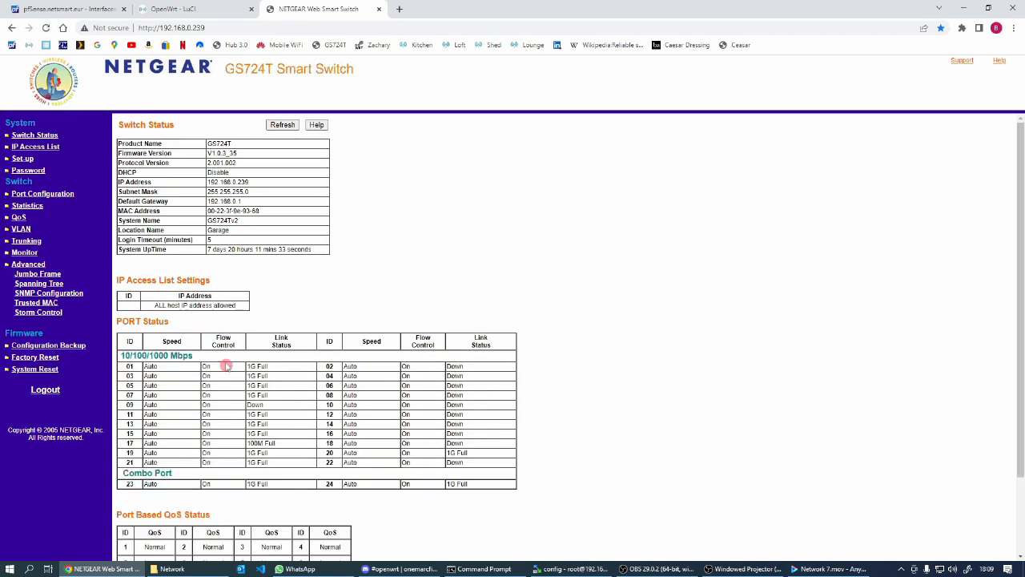
left_click(20, 229)
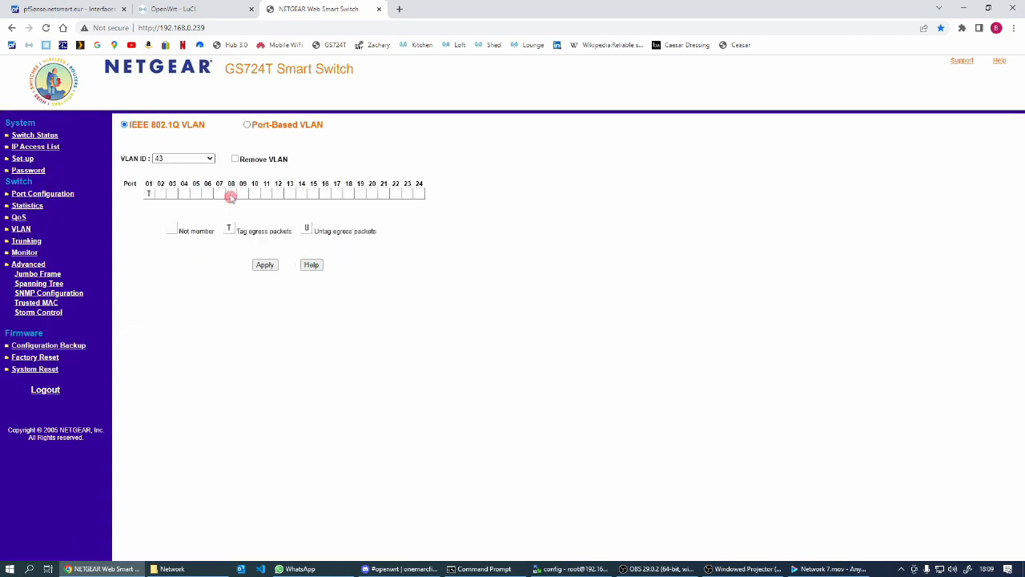
left_click(230, 194)
left_click(265, 265)
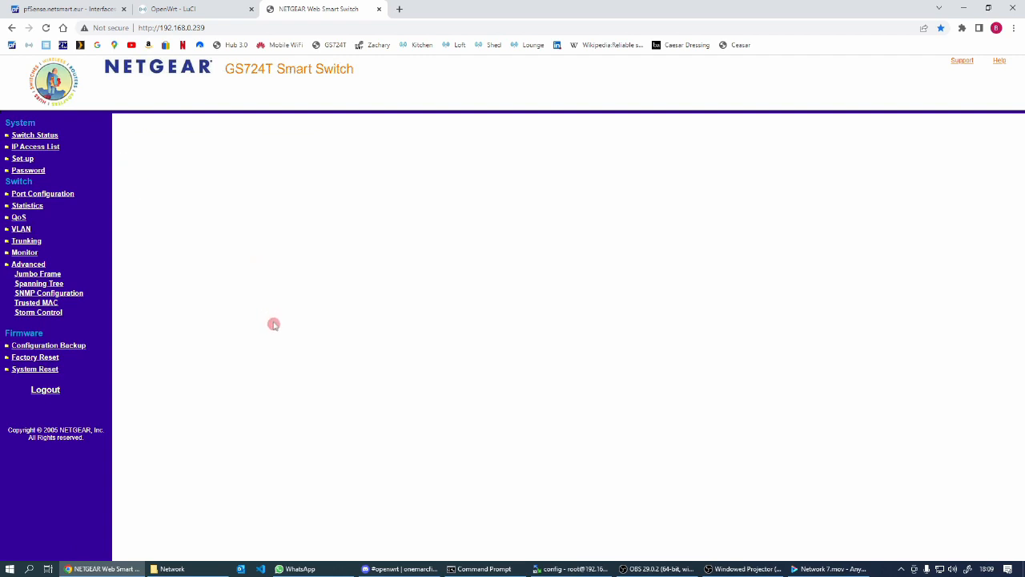
Add port 08 to the existing VLAN 60 as a tagged member and apply the change.
left_click(208, 159)
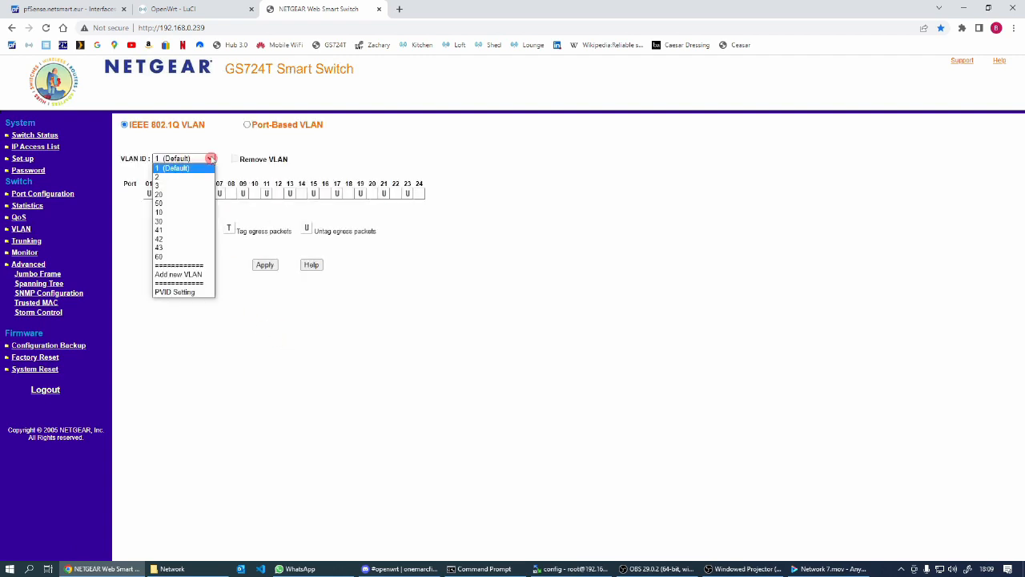
left_click(183, 257)
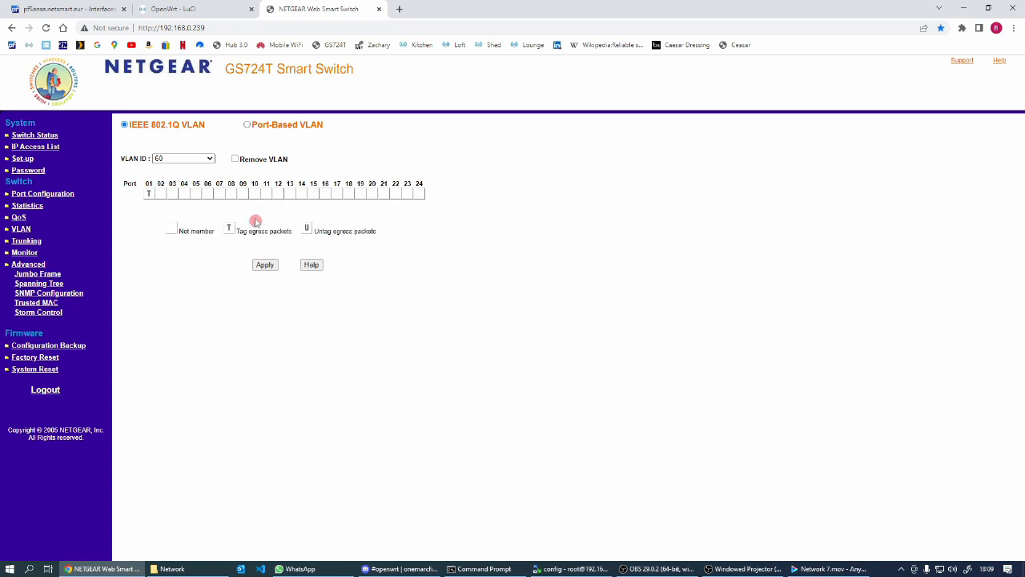
left_click(230, 194)
left_click(265, 265)
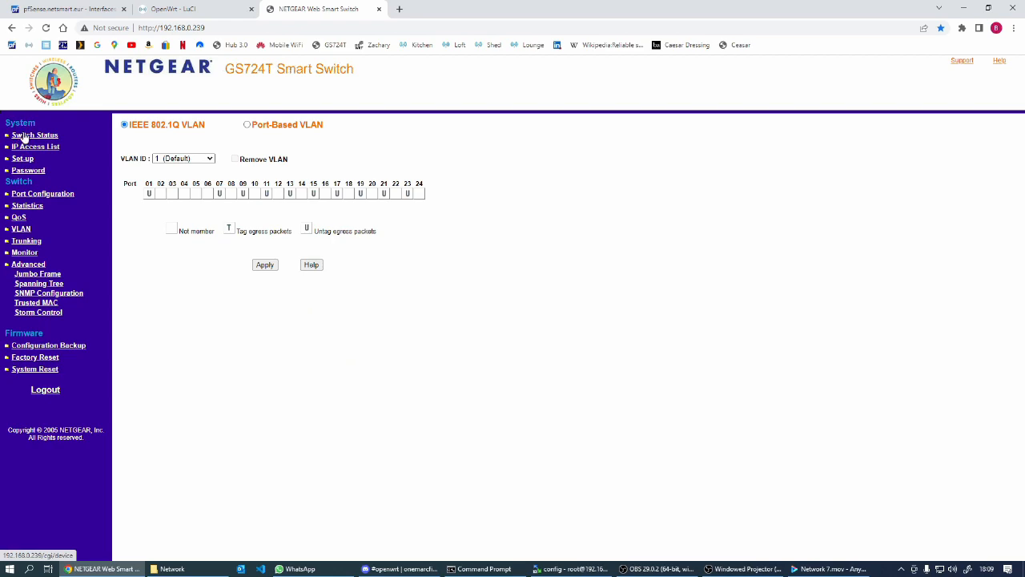
Reload the switch status and examine the IEEE 802.1Q VLAN memberships of ports 01 and 08.
left_click(24, 138)
scroll(587, 373, "down", 2)
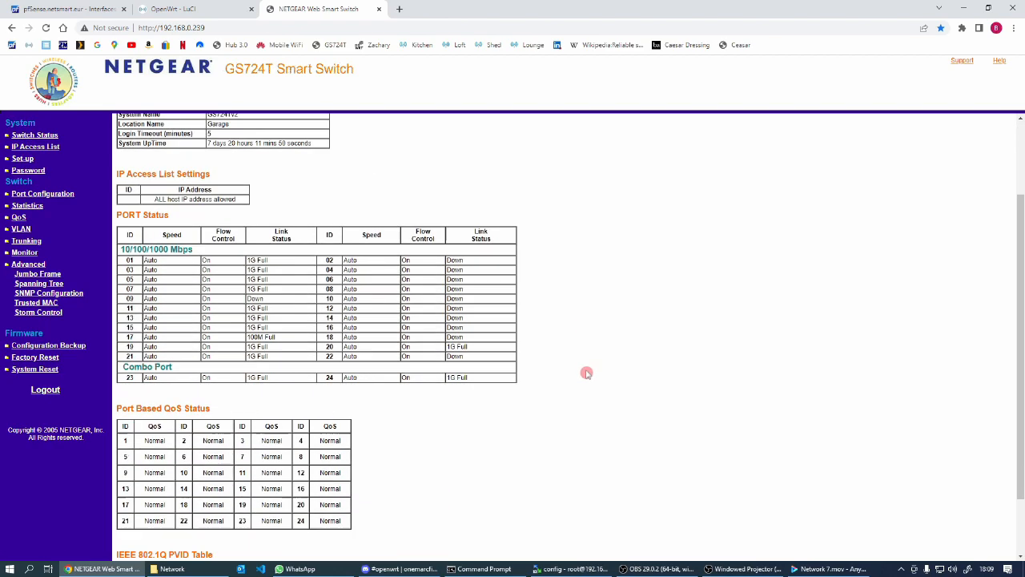
scroll(587, 373, "down", 2)
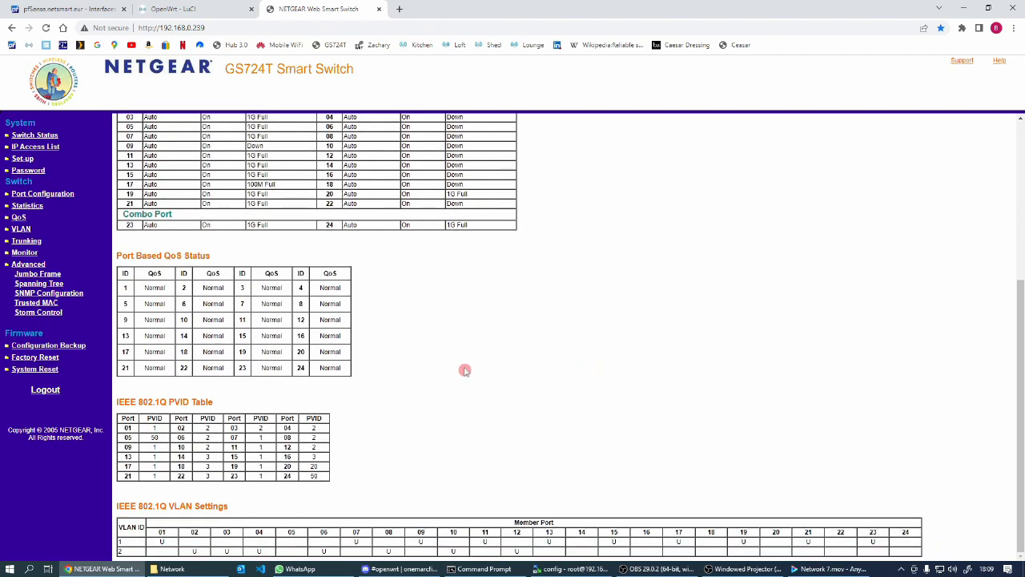
scroll(467, 372, "up", 4)
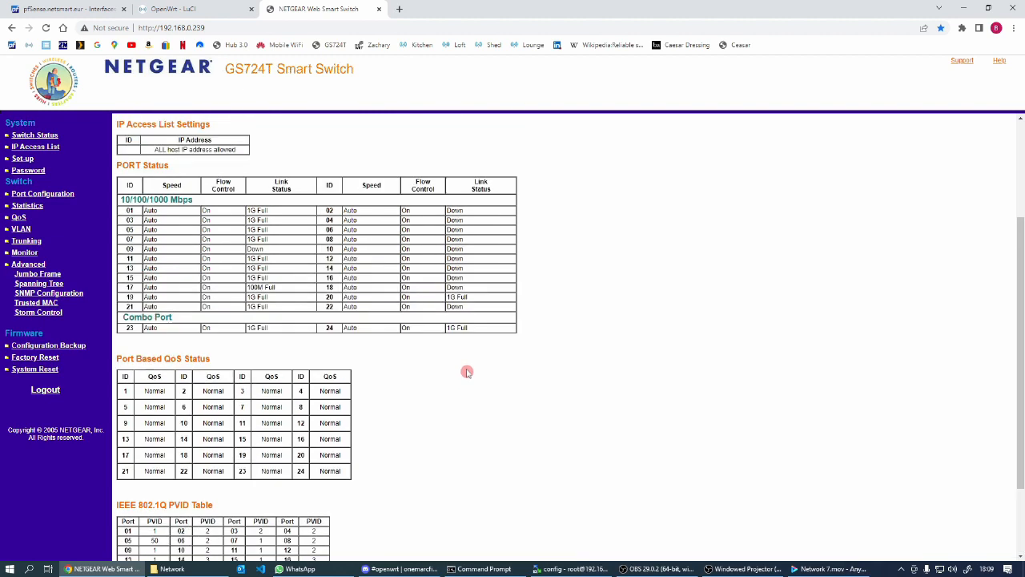
scroll(467, 373, "down", 4)
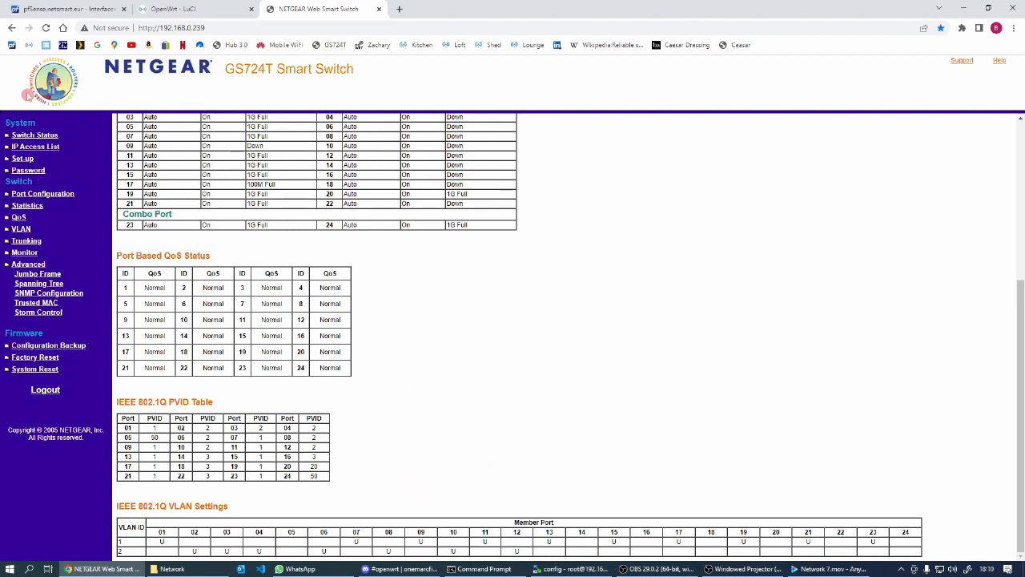
left_click(45, 28)
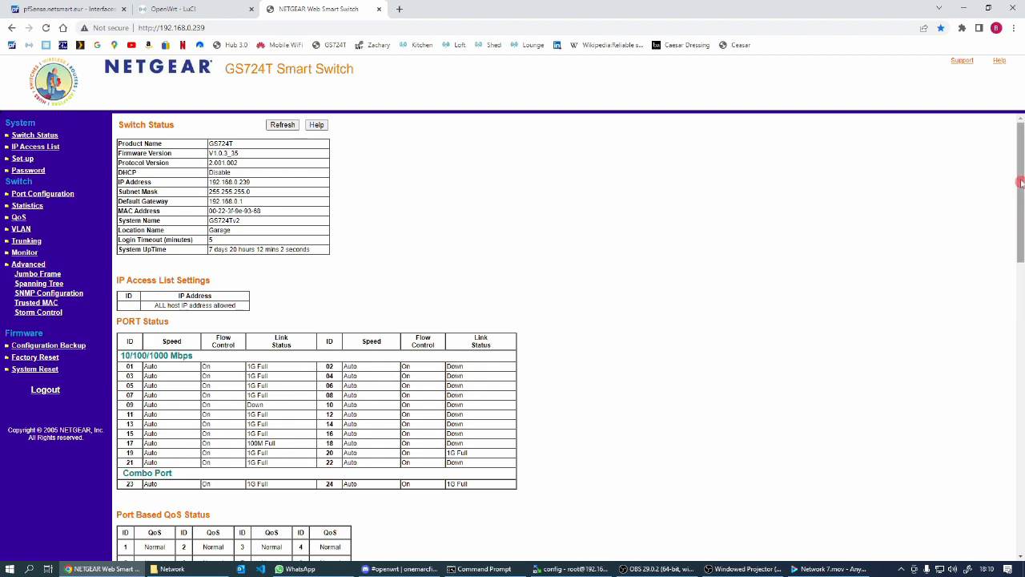
scroll(752, 431, "down", 6)
scroll(752, 431, "up", 1)
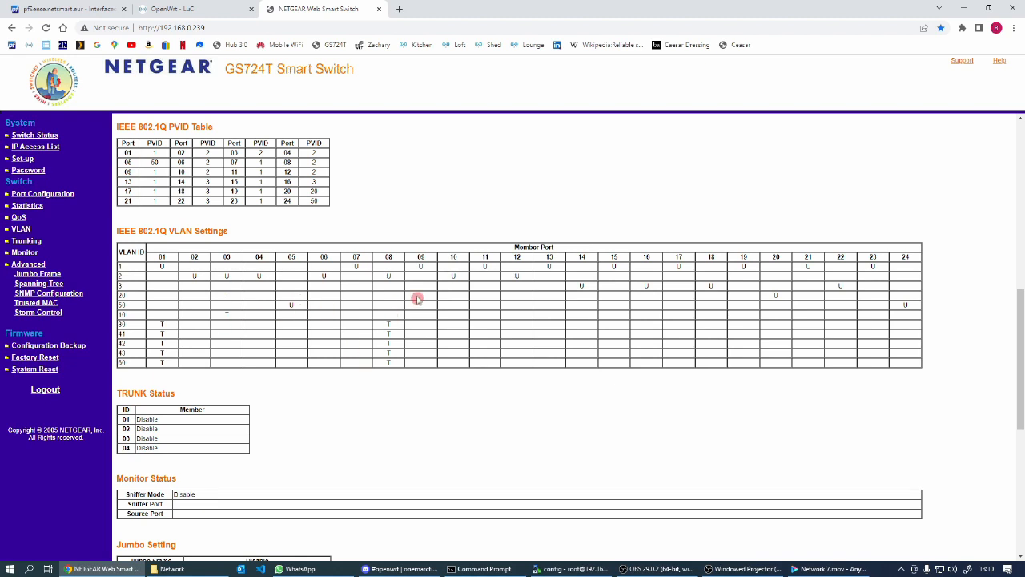
Add port 08 to the existing VLAN 10 as a tagged member and apply the change.
left_click(21, 229)
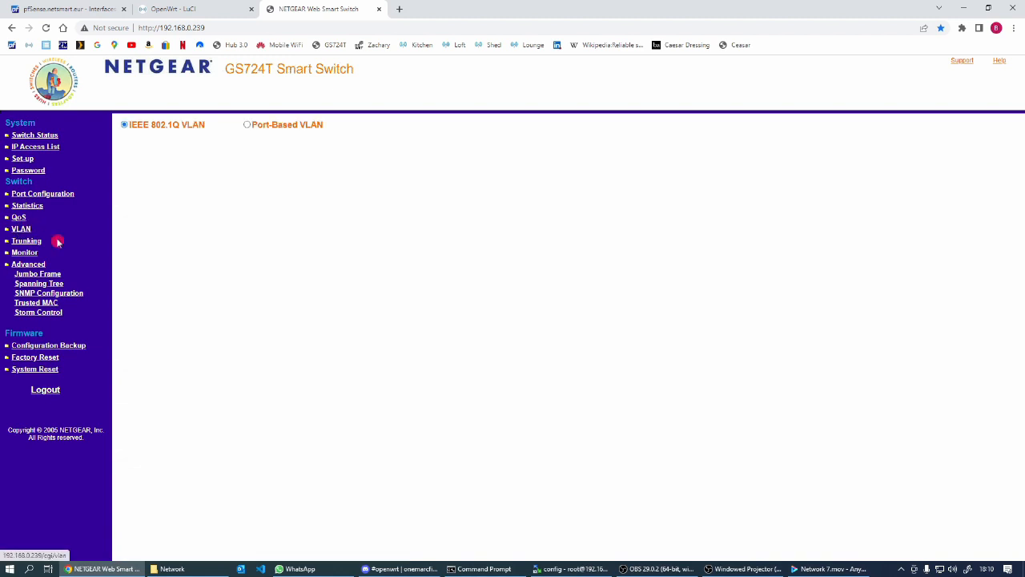
left_click(208, 159)
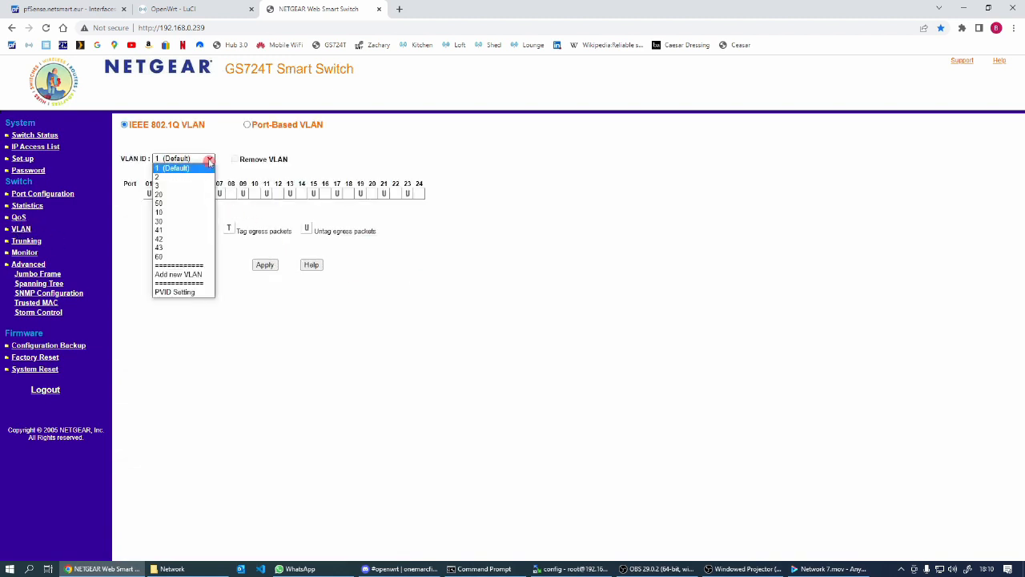
left_click(181, 213)
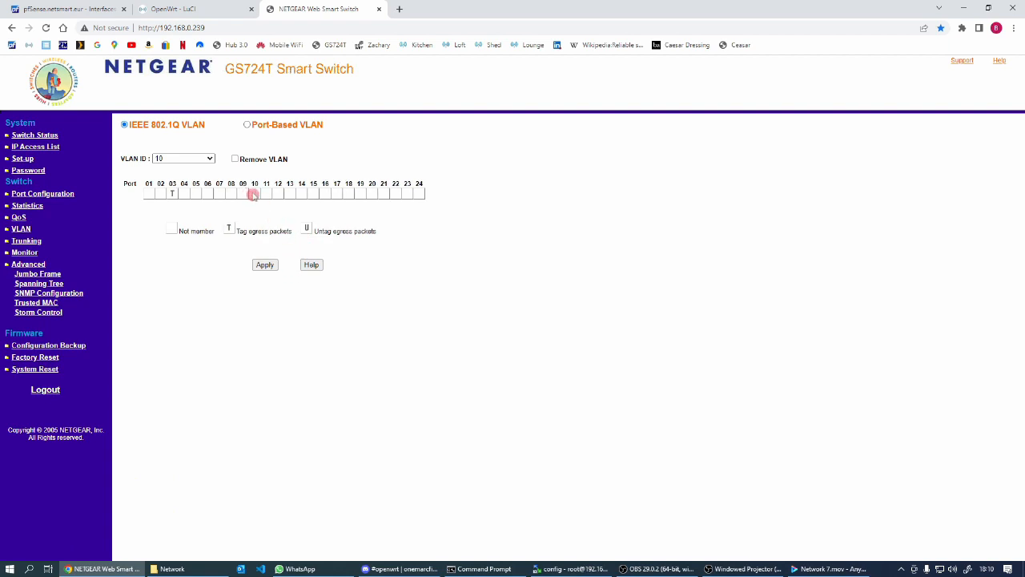
left_click(231, 194)
left_click(263, 265)
left_click(264, 266)
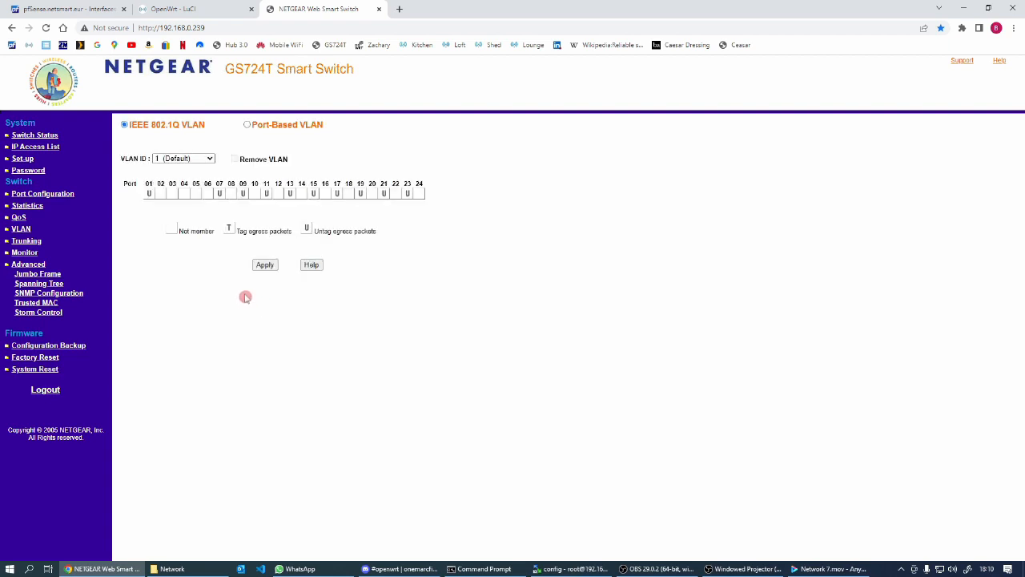
Check VLAN 10's port membership and the remaining VLAN settings in the switch status.
left_click(30, 136)
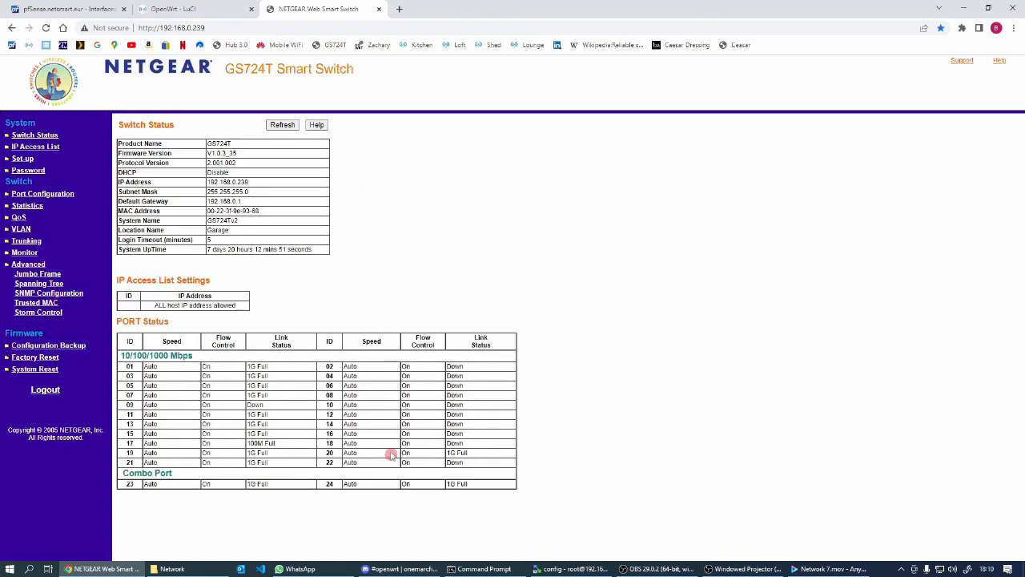
scroll(394, 468, "down", 2)
scroll(395, 469, "down", 2)
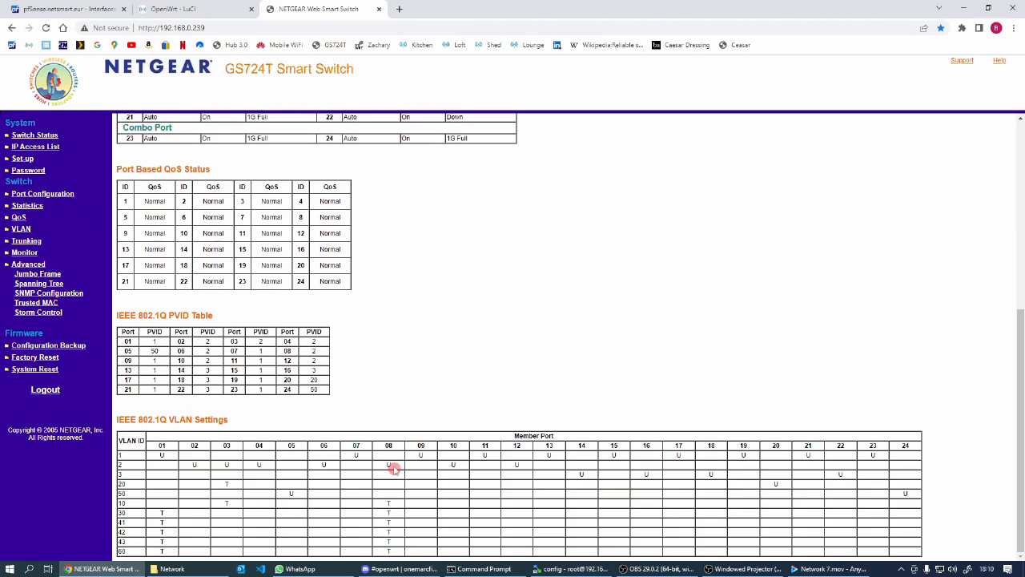
scroll(532, 342, "down", 4)
scroll(522, 343, "up", 1)
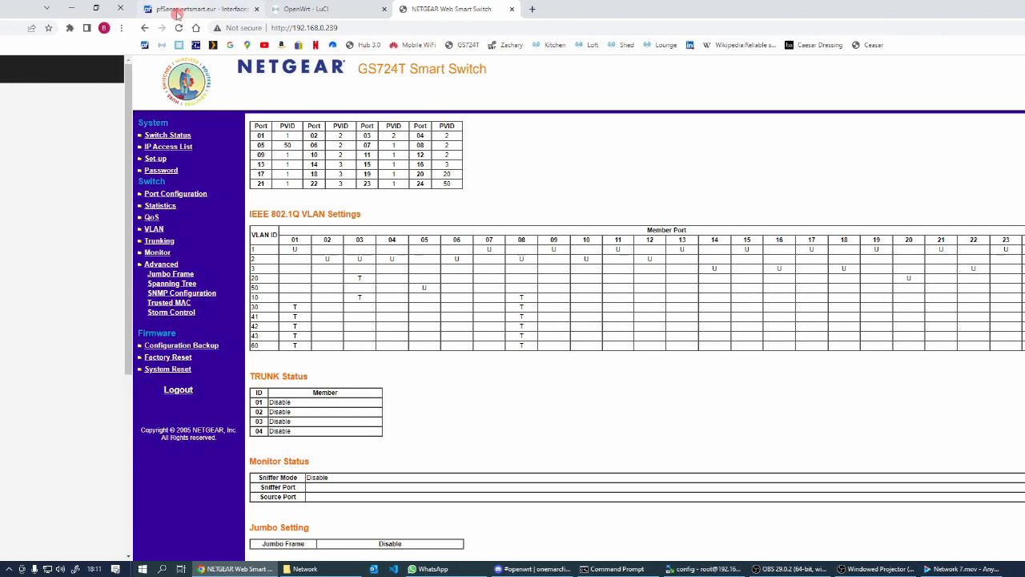
Switch to pfSense and review the dashboard's gateway, interface, traffic and system information.
left_click(178, 13)
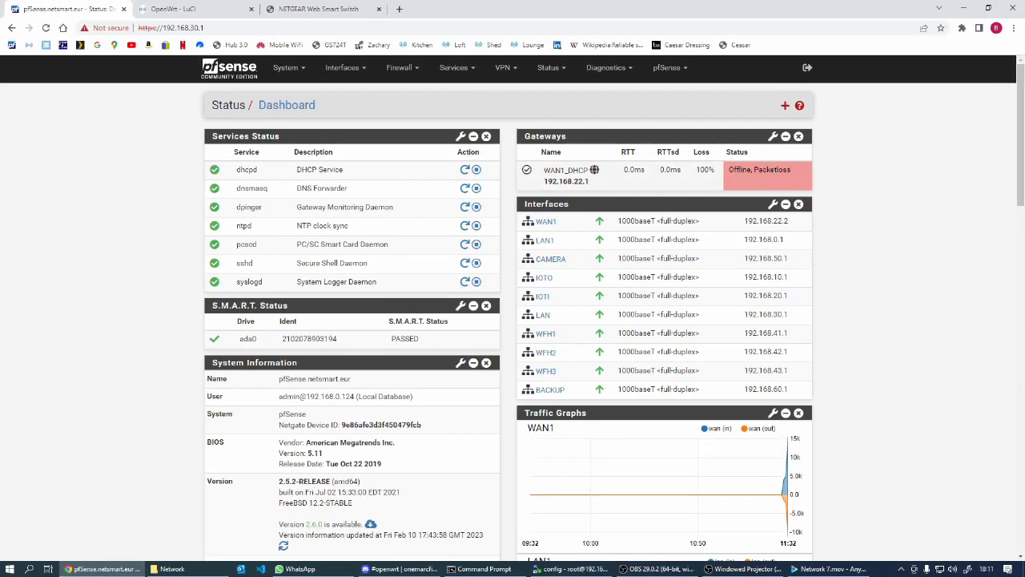
mouse_move(773, 475)
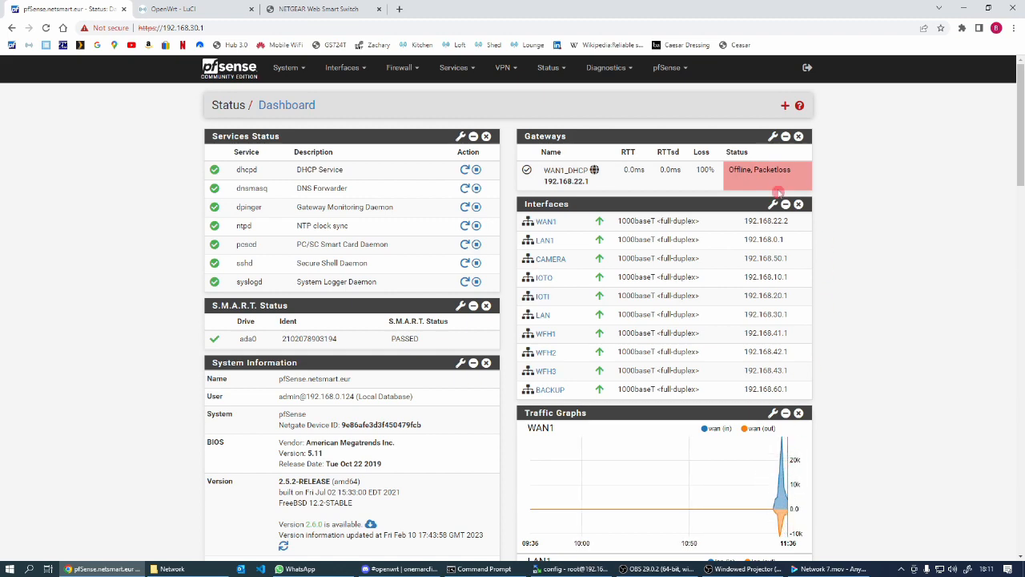
scroll(322, 216, "down", 3)
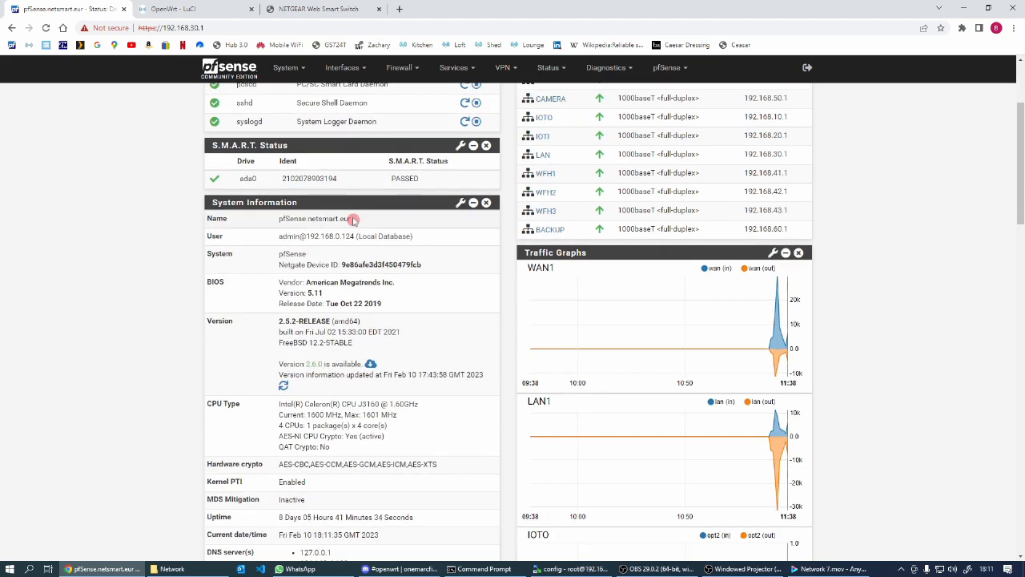
scroll(352, 215, "up", 3)
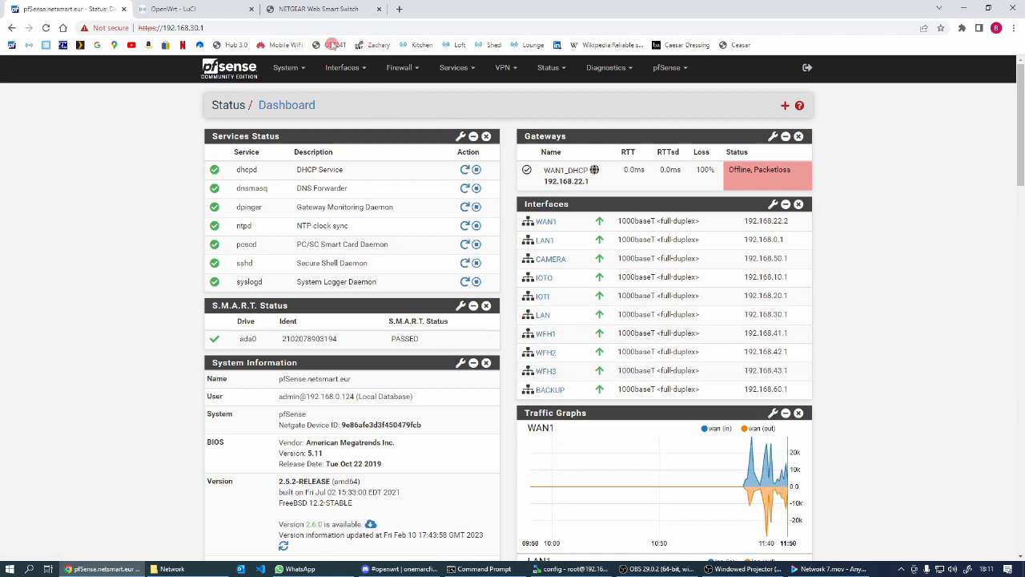
Open the IoTI interface's configuration and review its general, static IPv4 and reserved network settings.
left_click(403, 69)
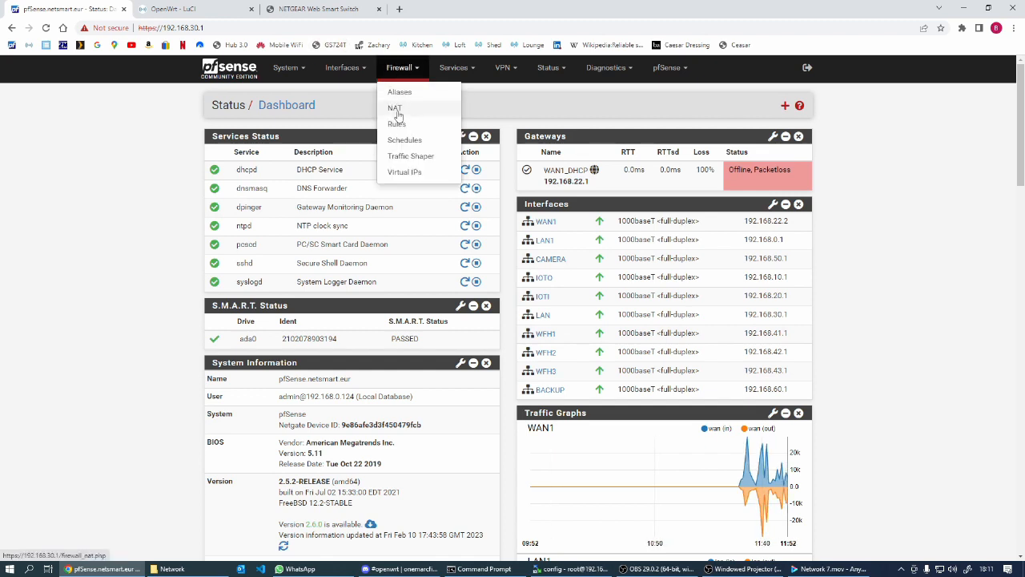
left_click(343, 69)
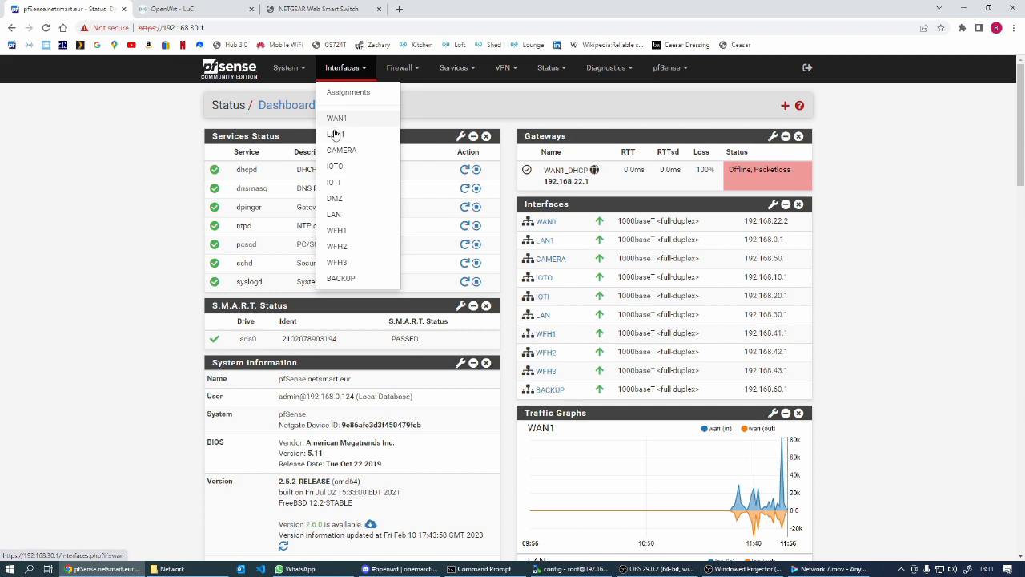
left_click(334, 182)
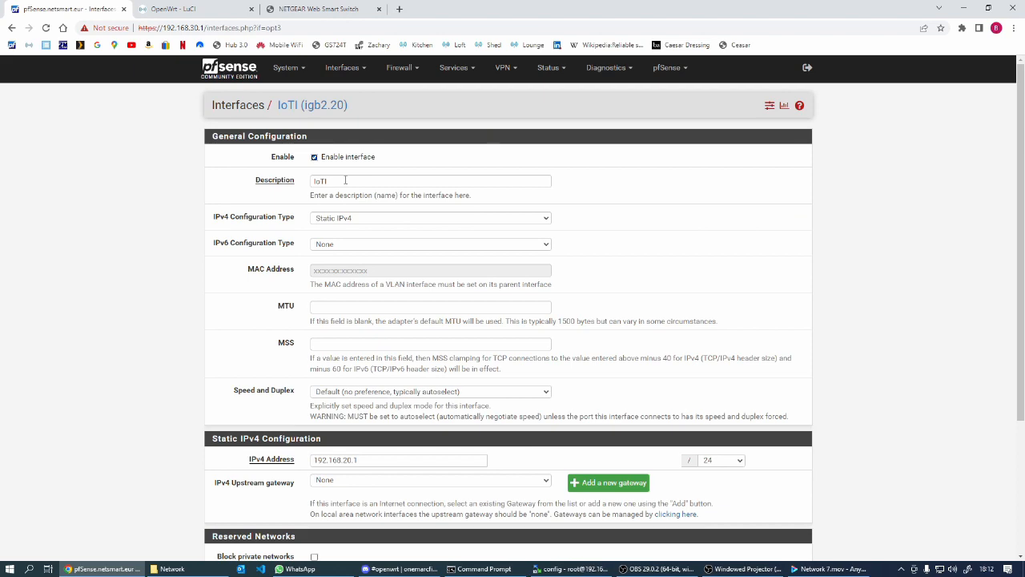
scroll(345, 180, "down", 3)
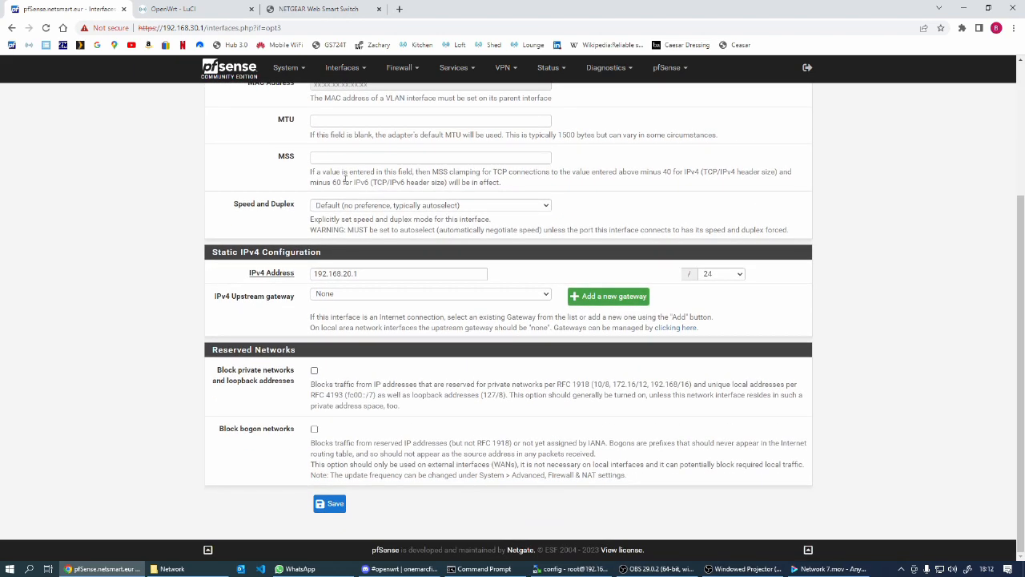
scroll(345, 181, "up", 3)
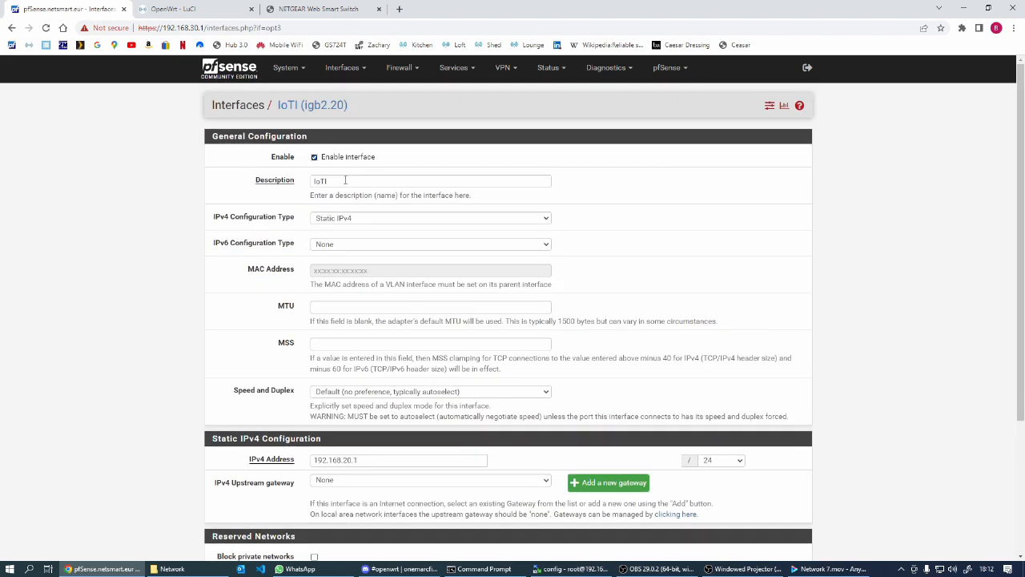
Open the IoTO interface's configuration and review its general, static IPv4 and reserved network settings.
left_click(349, 72)
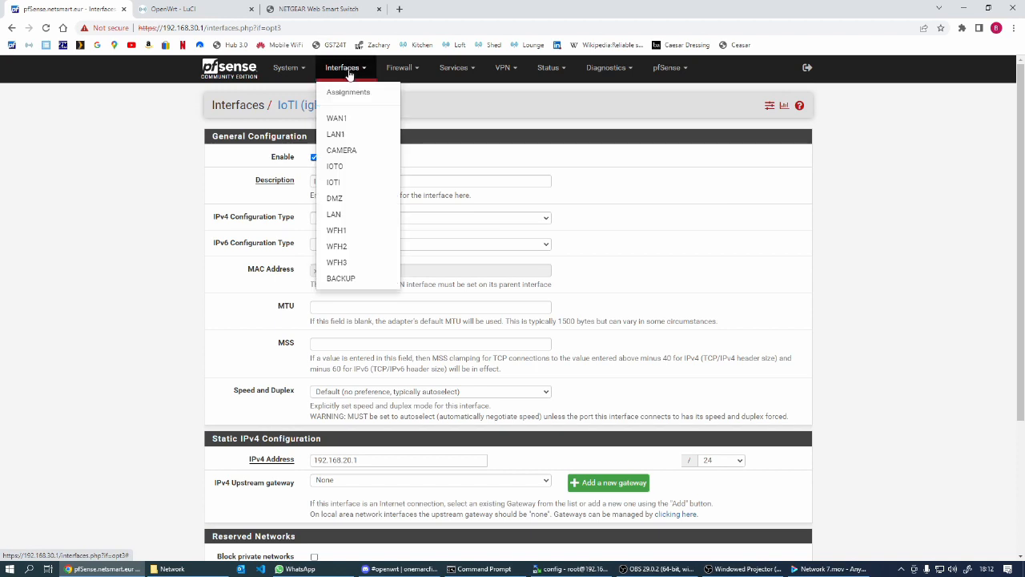
left_click(340, 167)
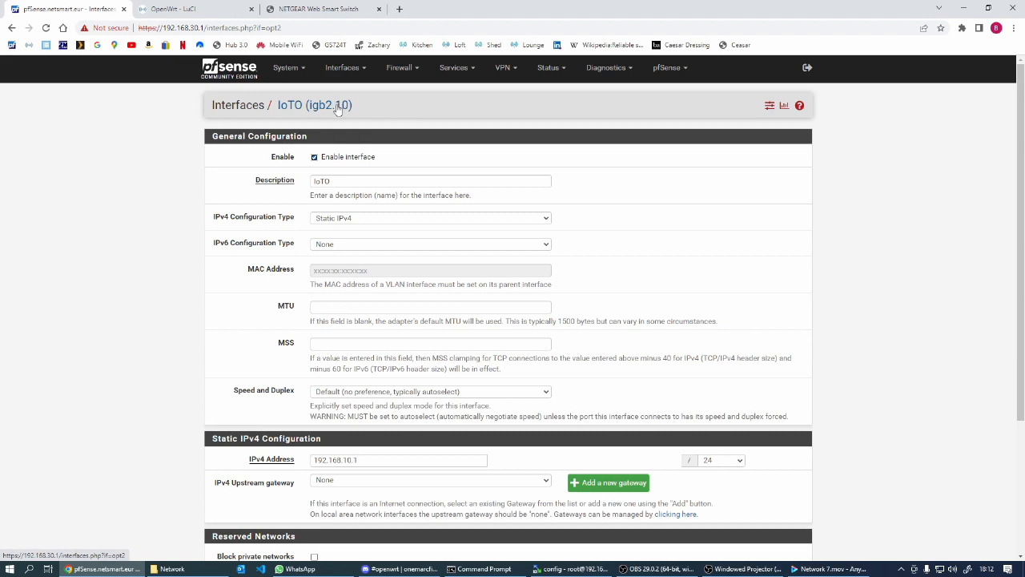
scroll(407, 330, "down", 3)
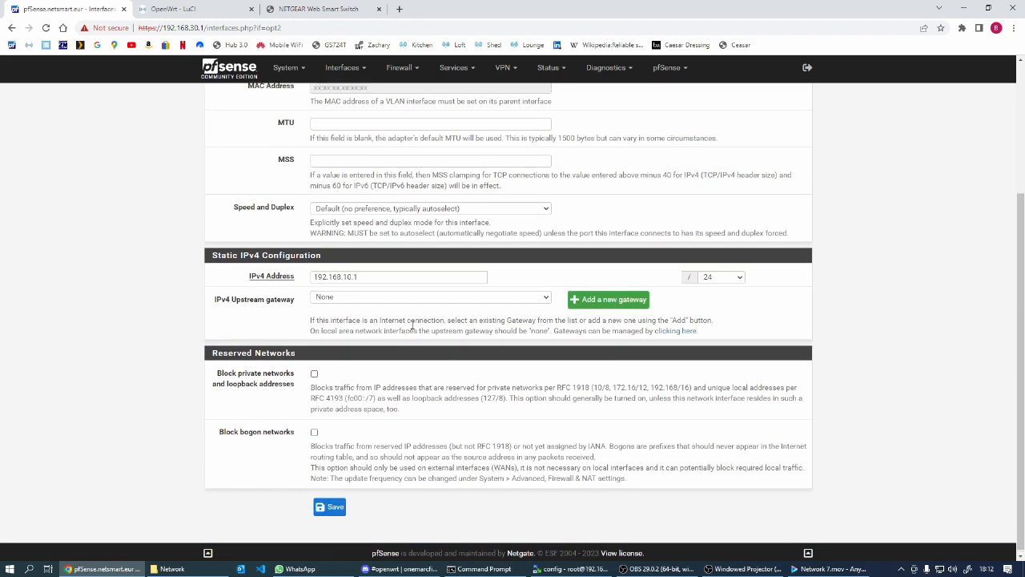
Start a new pass rule for the IOTO interface in the firewall rules, with address family IPv4+IPv6 and protocol Any.
scroll(408, 330, "up", 3)
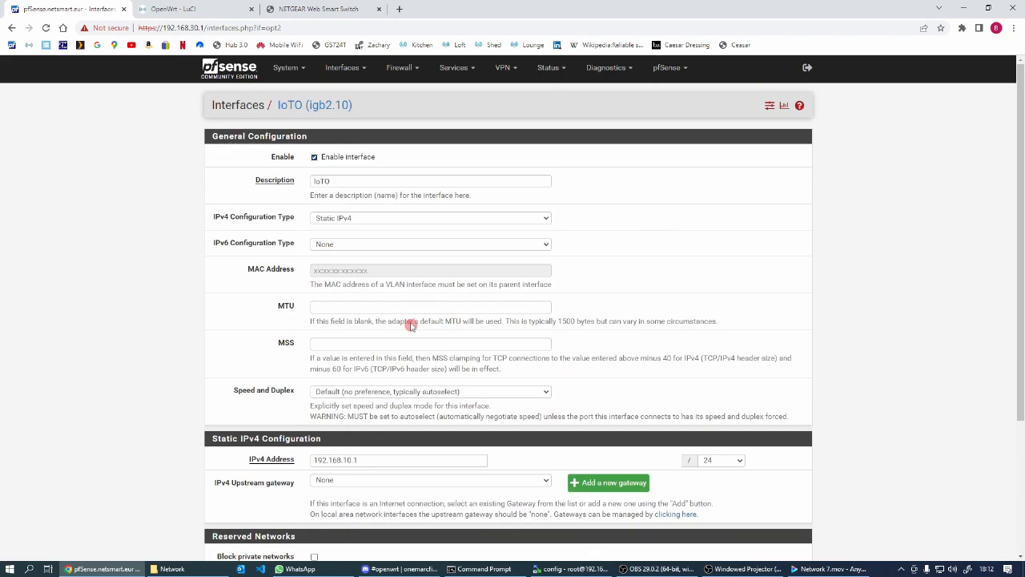
left_click(404, 70)
left_click(399, 126)
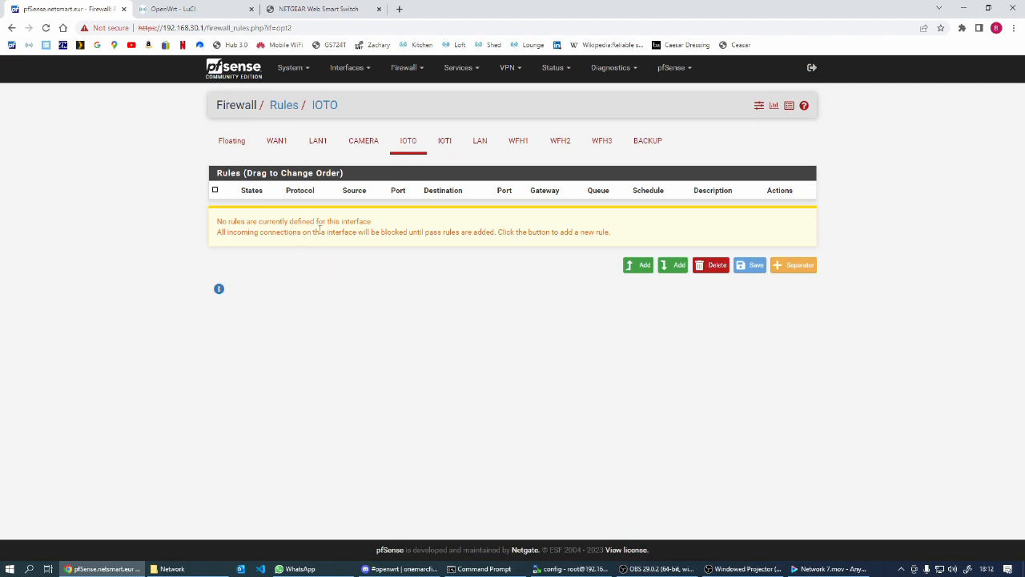
left_click(644, 267)
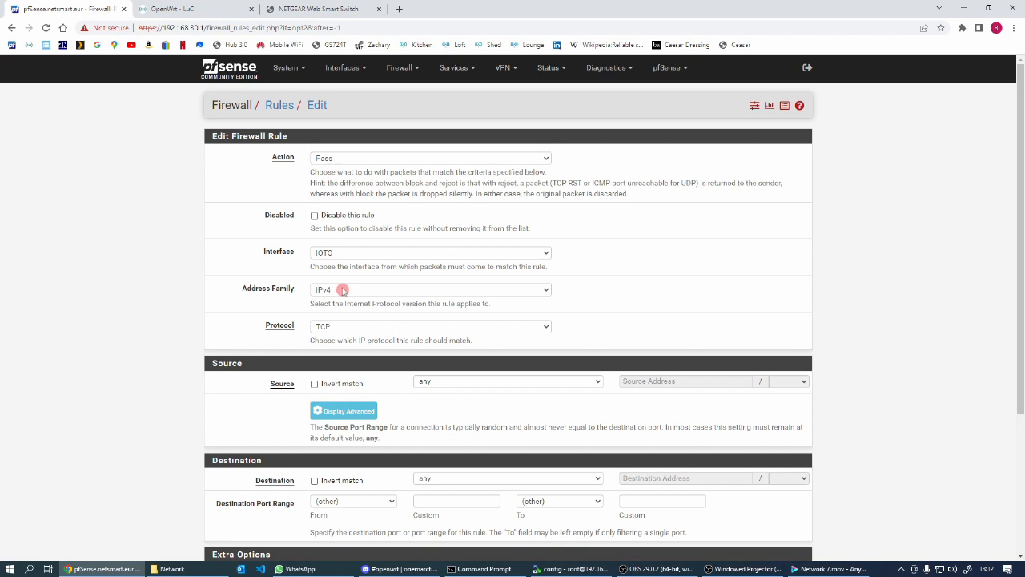
left_click(548, 291)
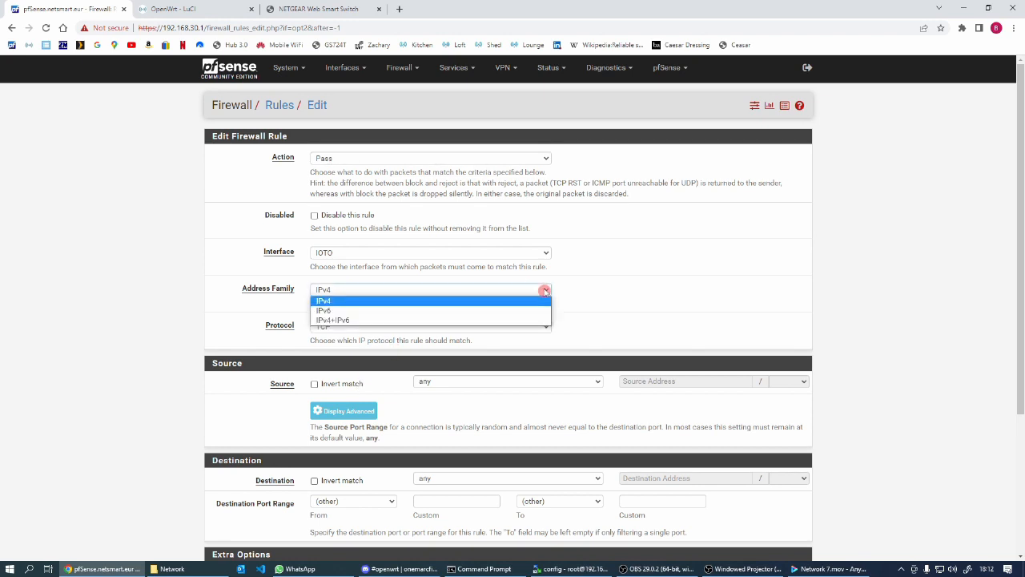
left_click(386, 322)
left_click(545, 327)
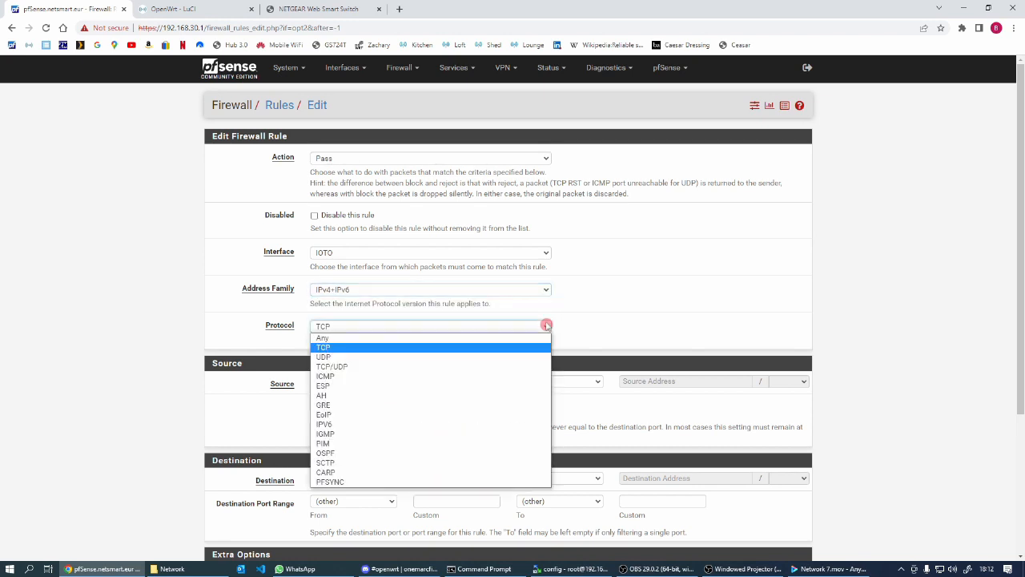
left_click(324, 337)
Set the IOTO pass rule's destination to WAN1 address, describe it as "Allow all traffic to the internet" and save it.
scroll(493, 285, "down", 2)
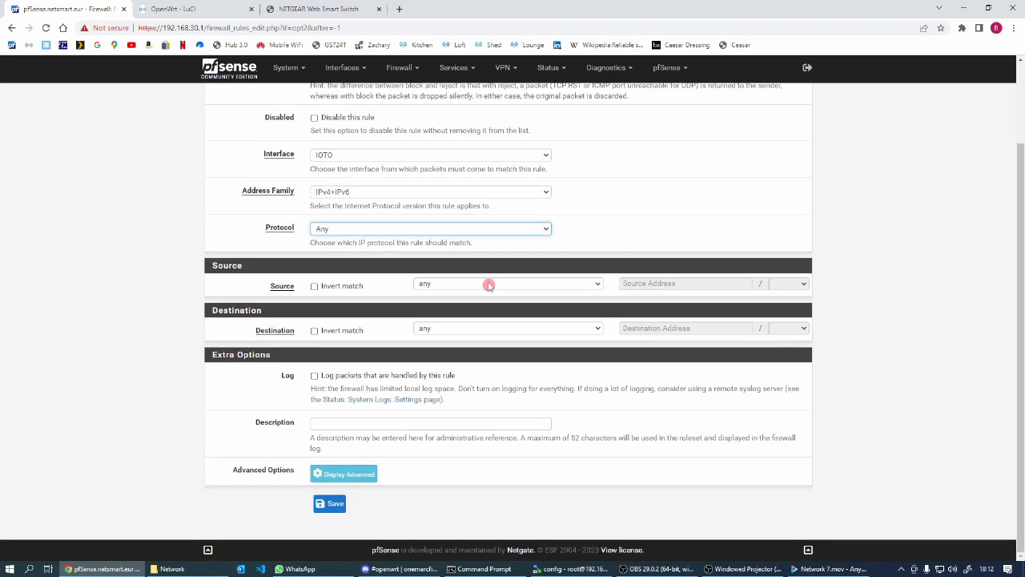
left_click(597, 330)
left_click(453, 407)
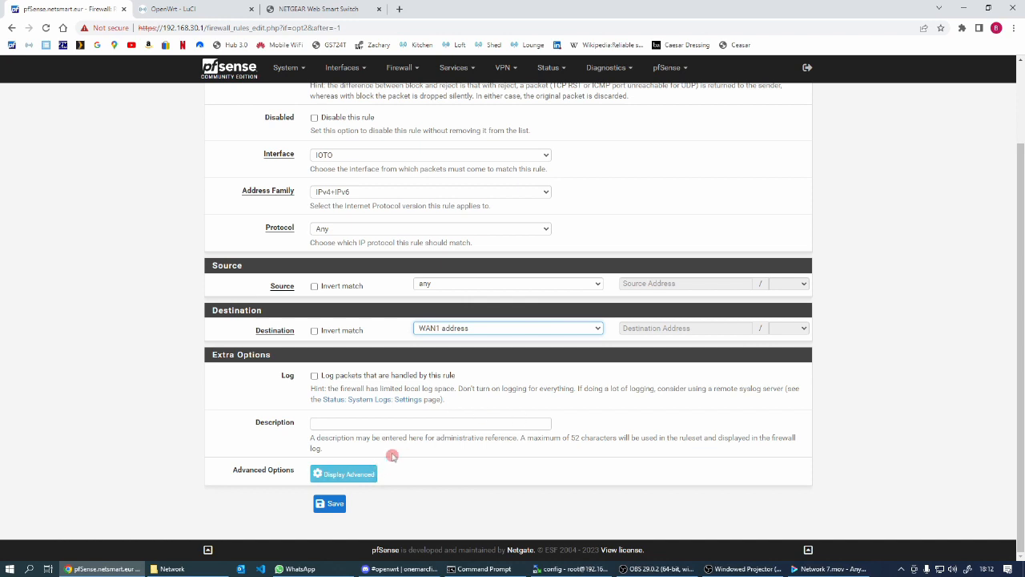
left_click(333, 423)
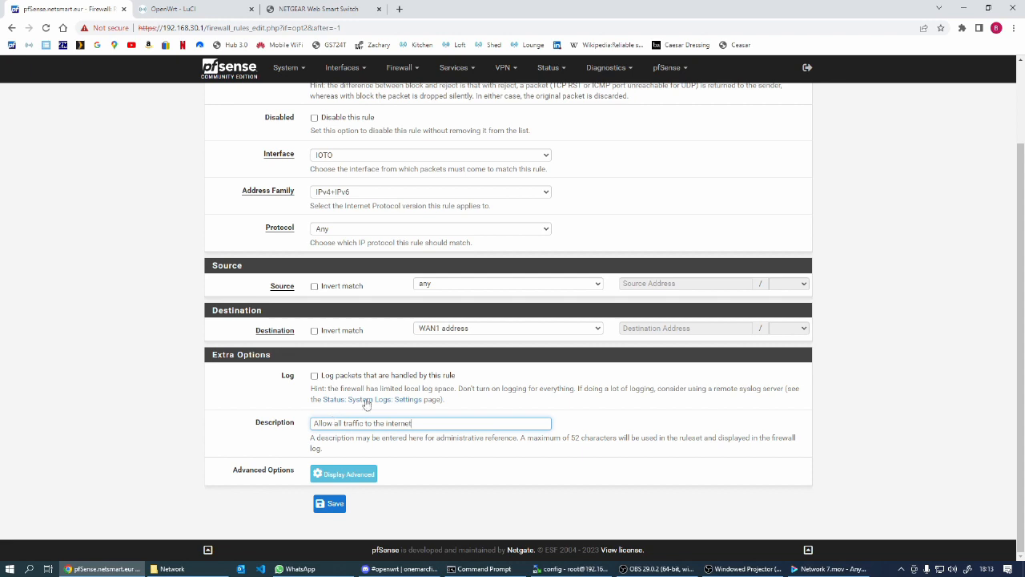
left_click(335, 507)
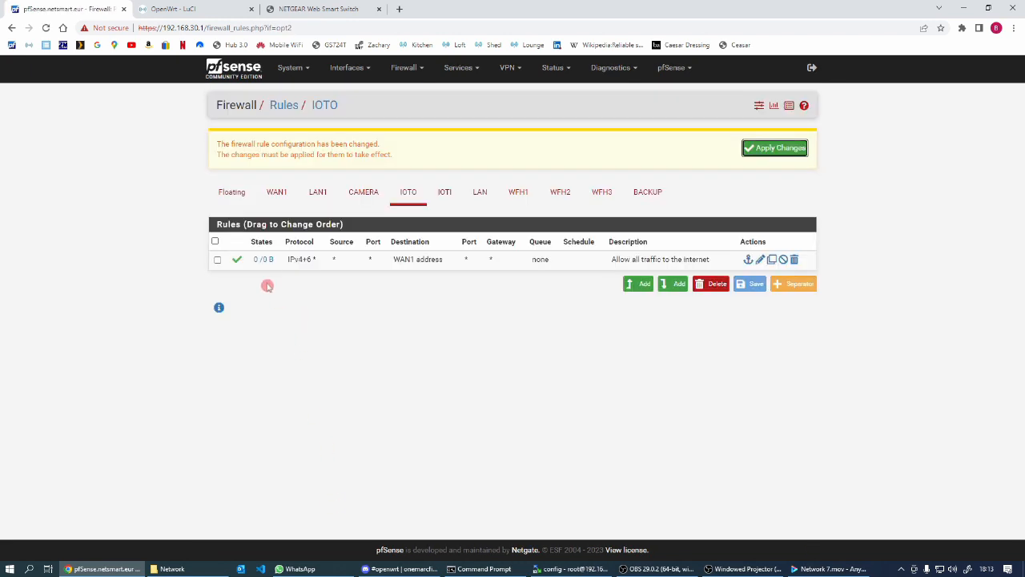
Add a second IOTO rule below the pass rule, with action Block, address family IPv4+IPv6 and protocol Any.
left_click(674, 286)
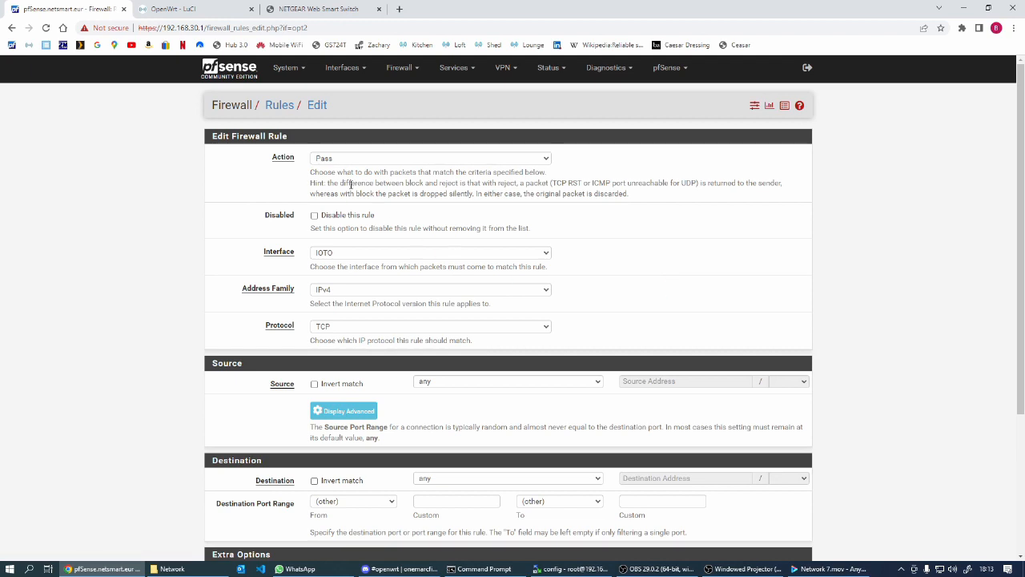
left_click(380, 158)
left_click(348, 177)
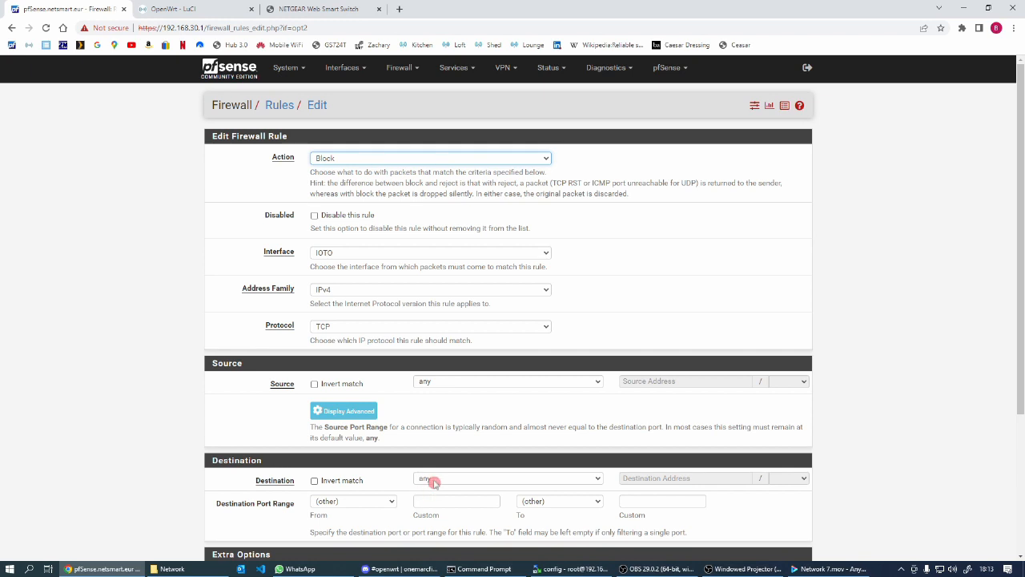
left_click(542, 289)
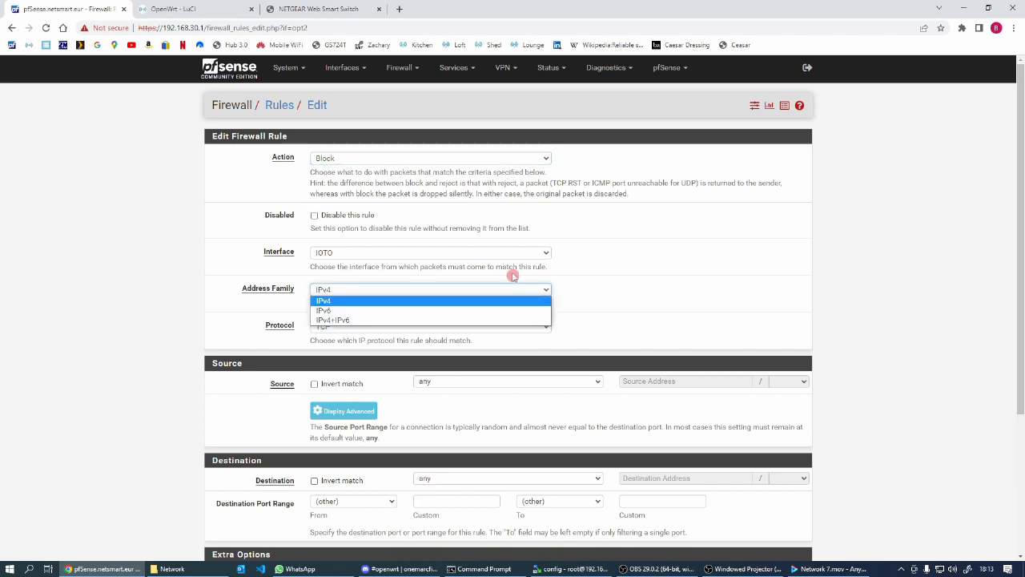
left_click(350, 321)
left_click(543, 326)
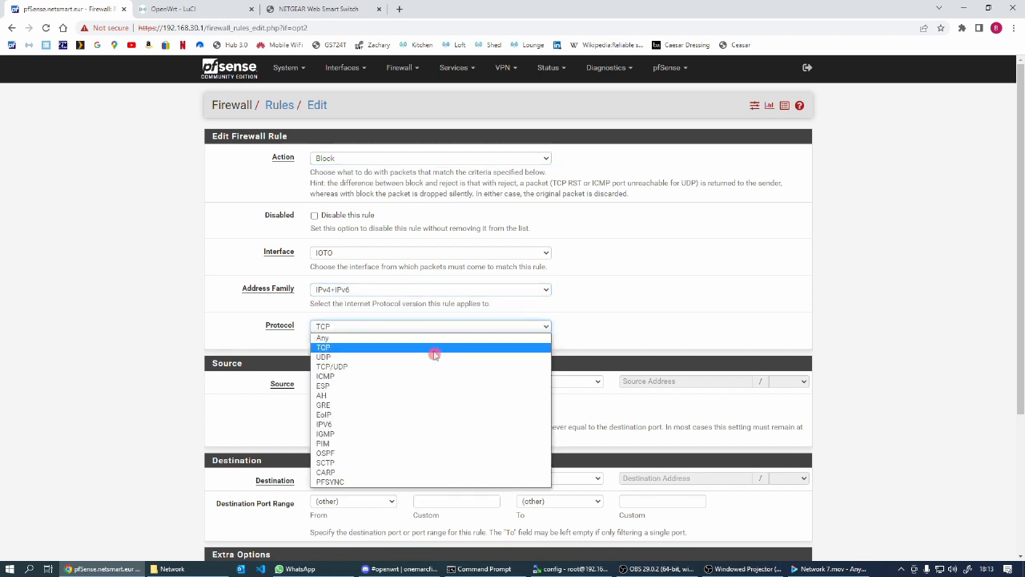
left_click(359, 337)
Describe the IOTO block rule as "Block access to all other zones", save it and apply the firewall changes.
scroll(637, 318, "down", 2)
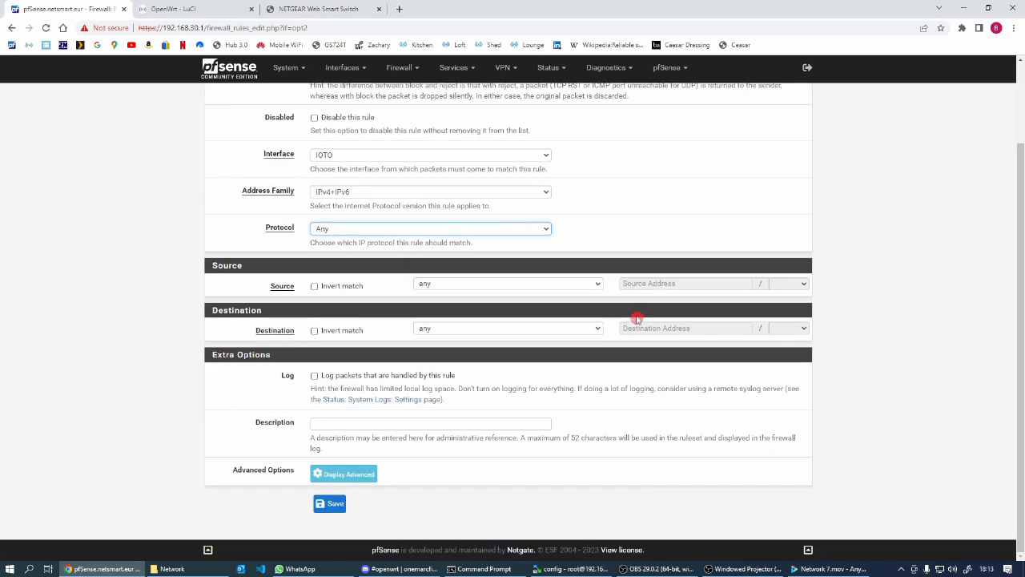
left_click(335, 423)
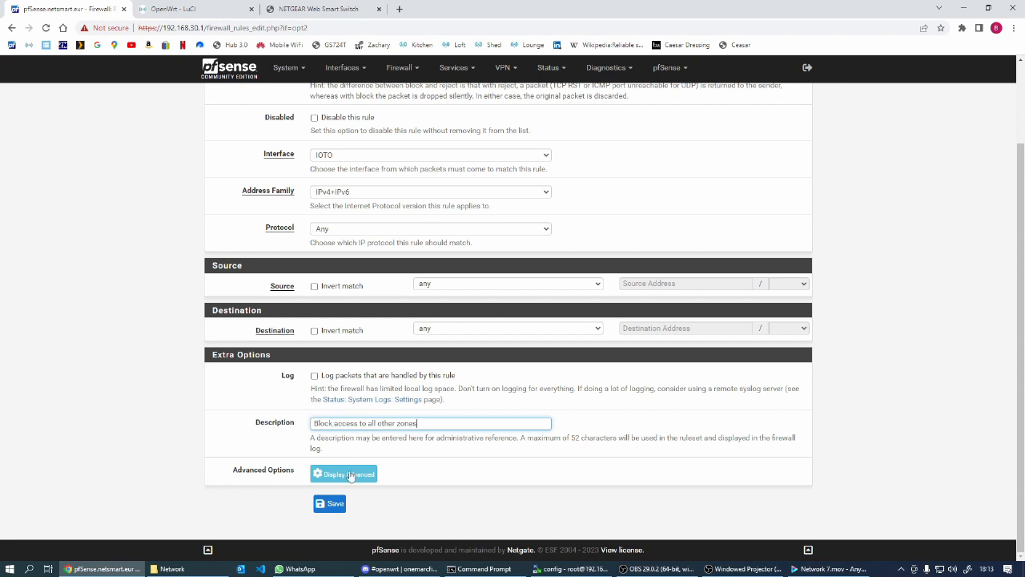
left_click(331, 503)
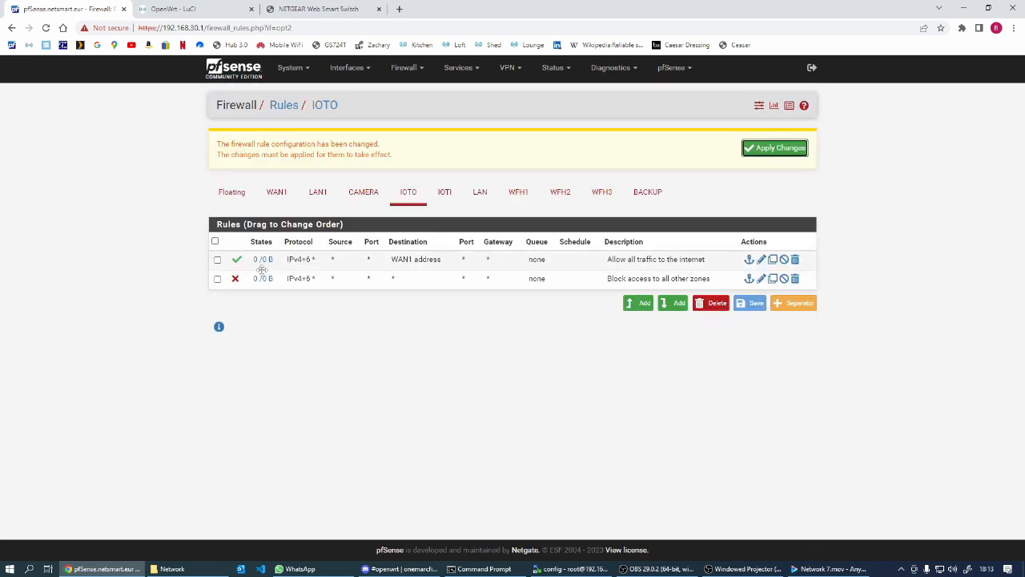
mouse_move(262, 261)
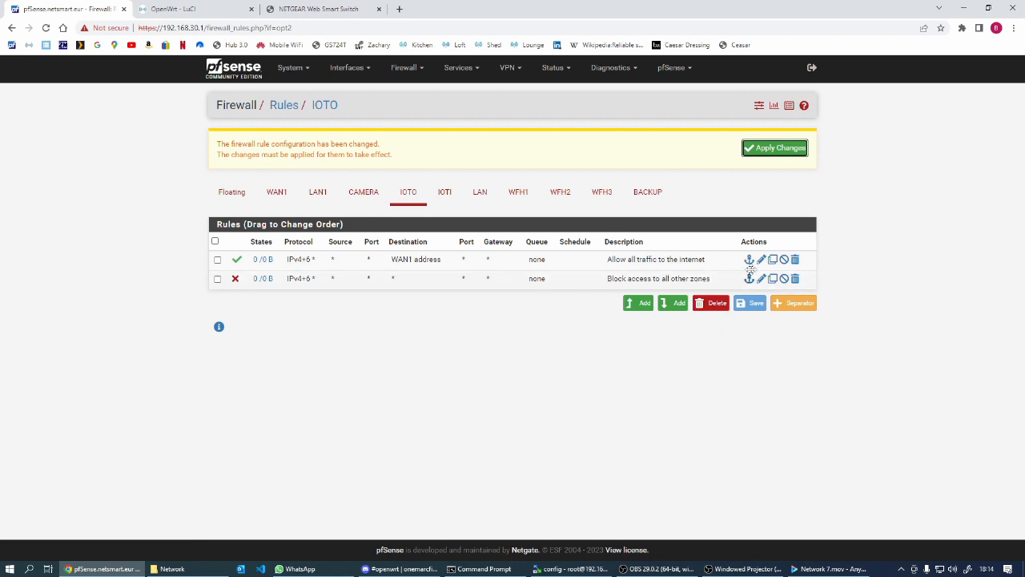
left_click(775, 148)
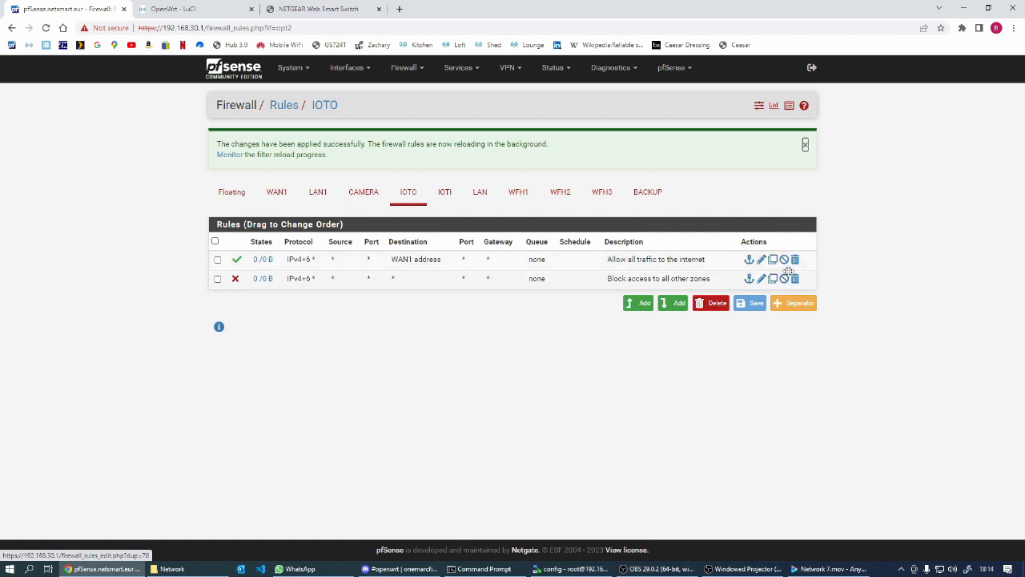
left_click(528, 308)
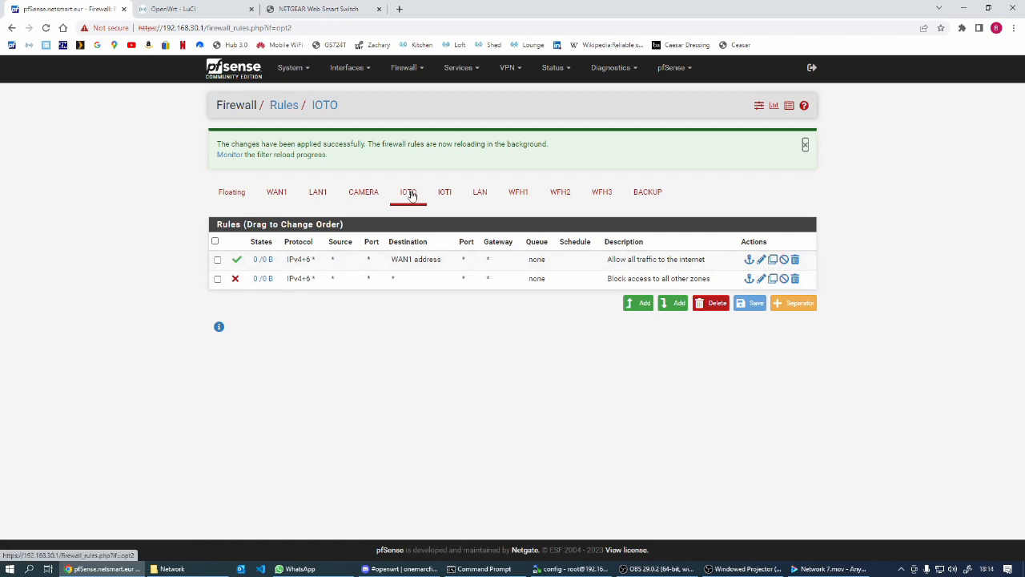
On WFH1, add an IPv4+IPv6 pass rule to WAN1 address, "Allow all traffic out to the internet", and a block rule, "Block access to all other internal network".
left_click(519, 195)
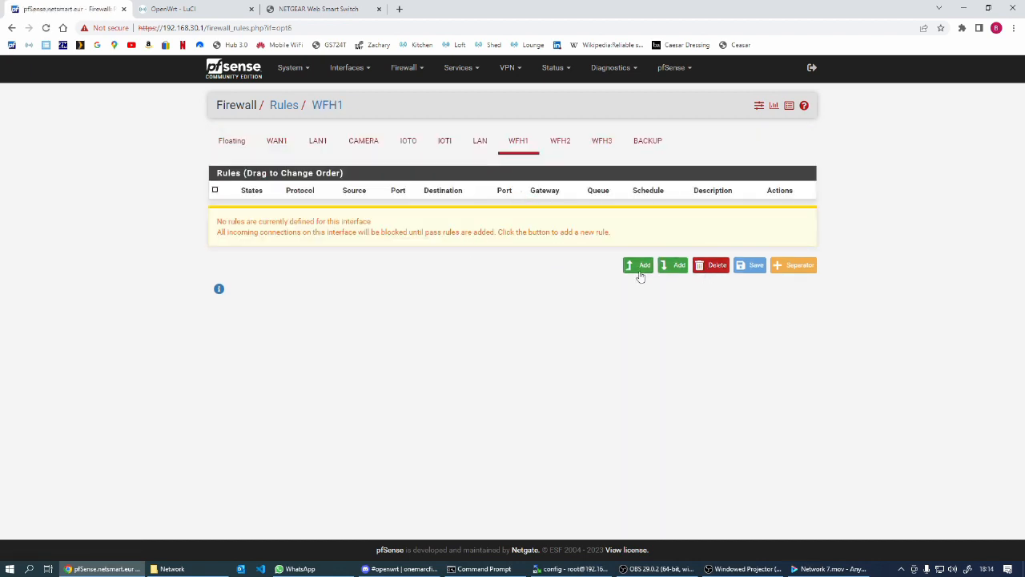
left_click(643, 266)
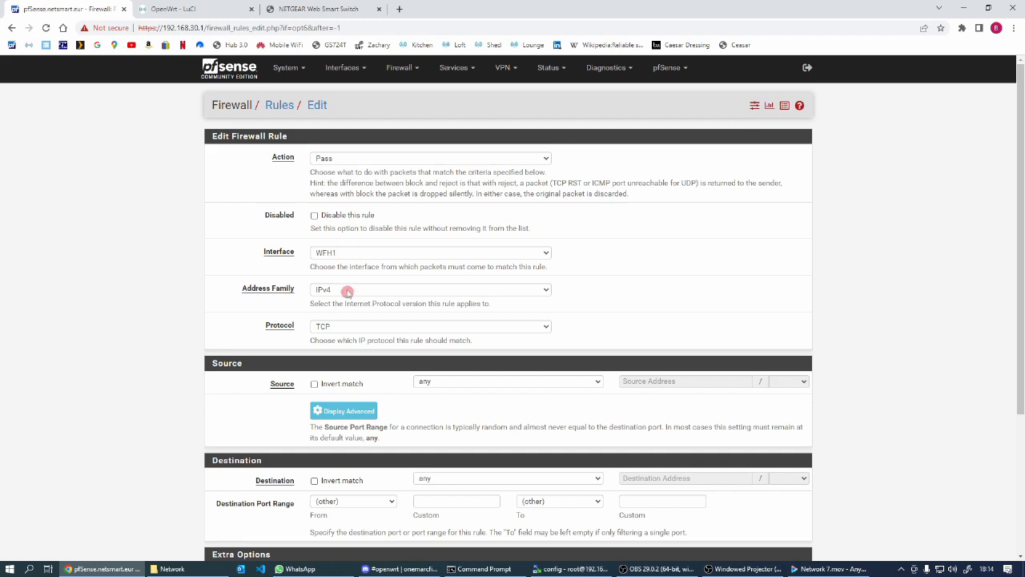
left_click(344, 289)
left_click(347, 322)
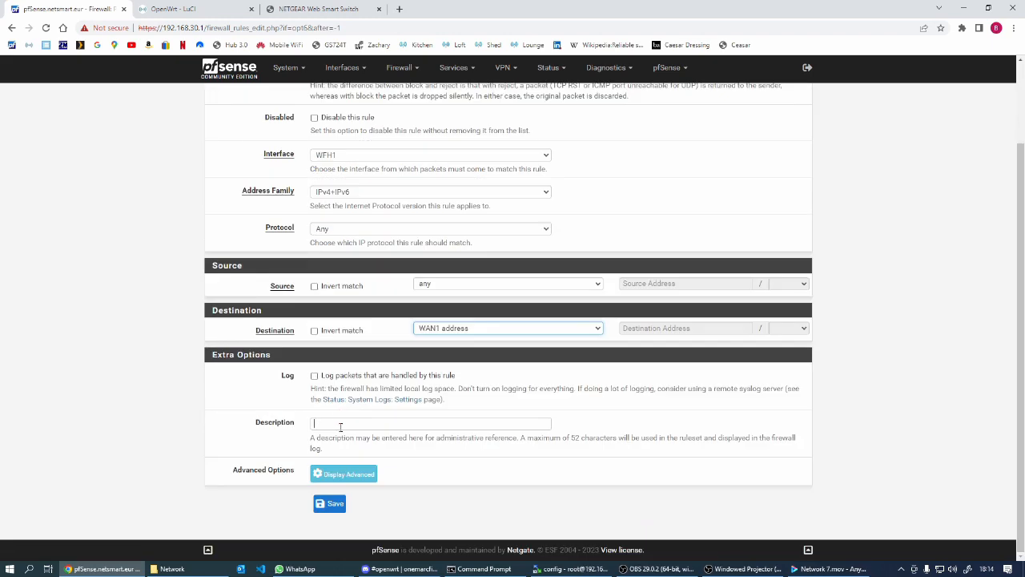
type("Allow all traffic out to the internet")
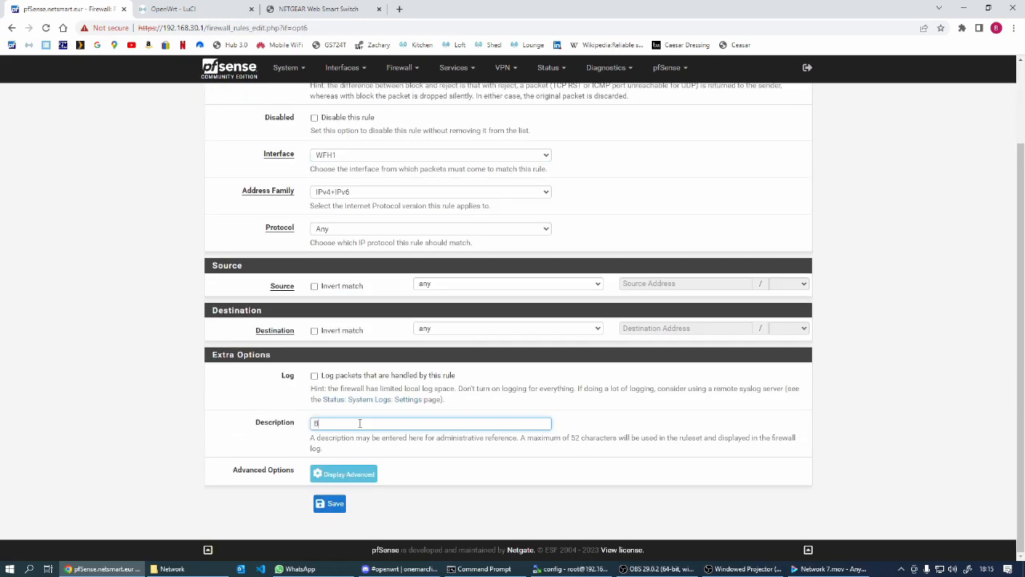
type("Block access to all other internal network")
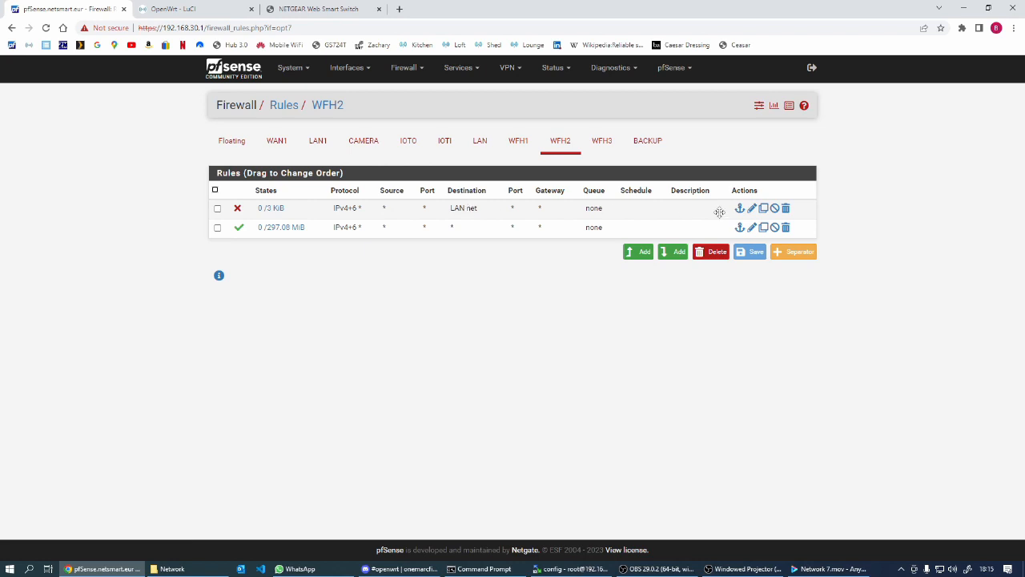
Edit WFH2's block rule for LAN net, setting its action to Pass and destination to WAN1 address, and start its description with "Allow".
left_click(752, 208)
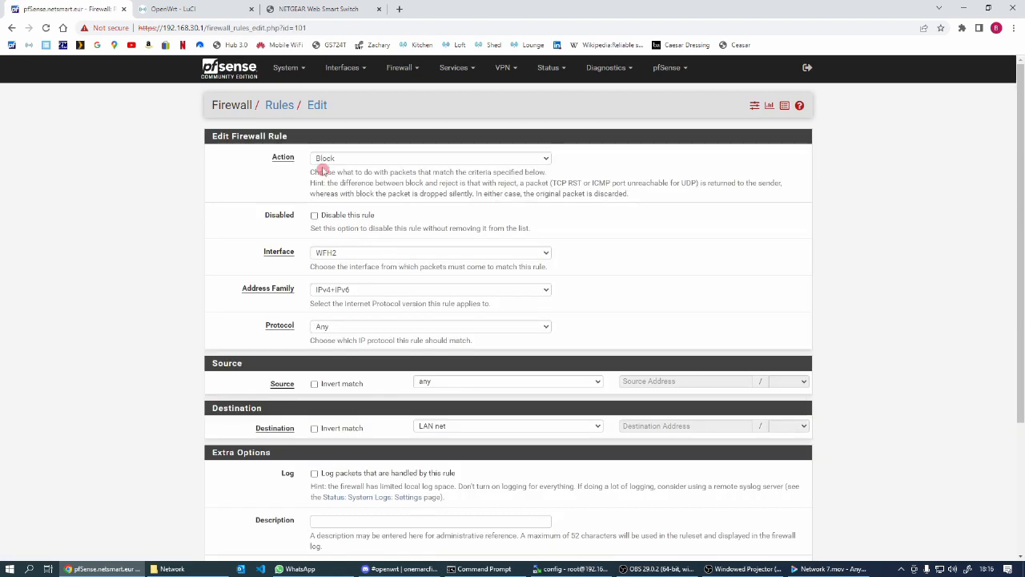
left_click(341, 157)
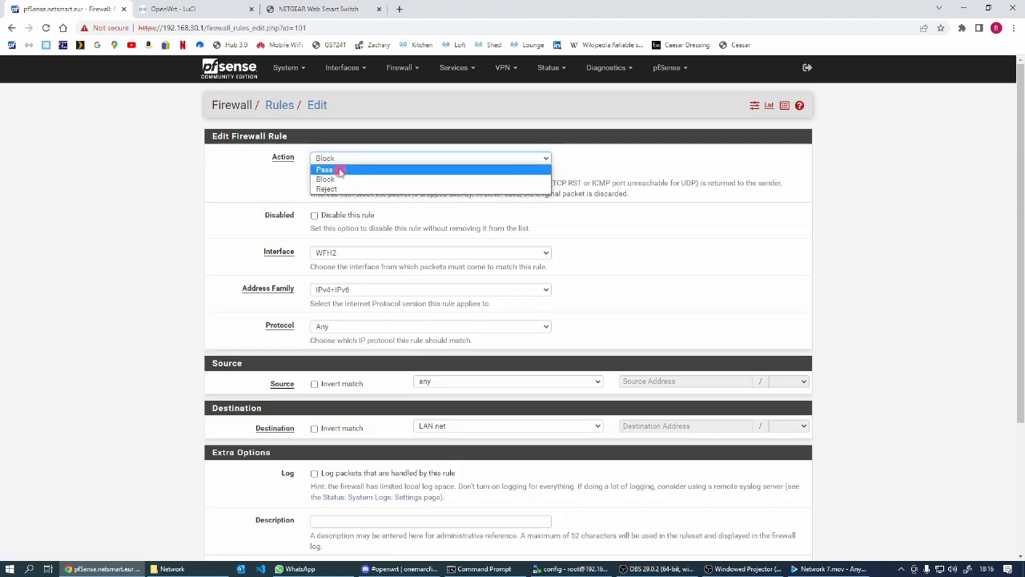
left_click(341, 170)
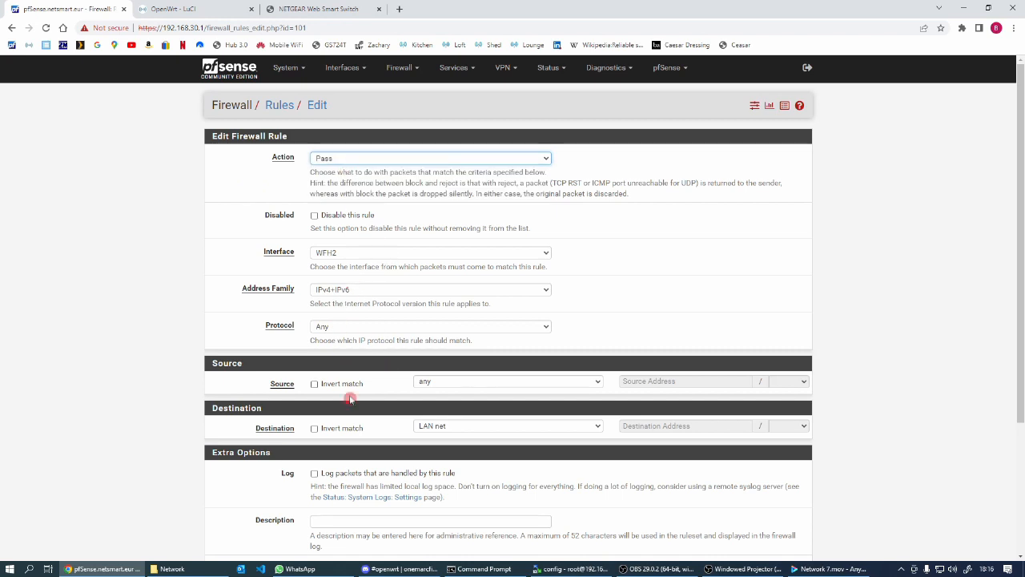
left_click(597, 427)
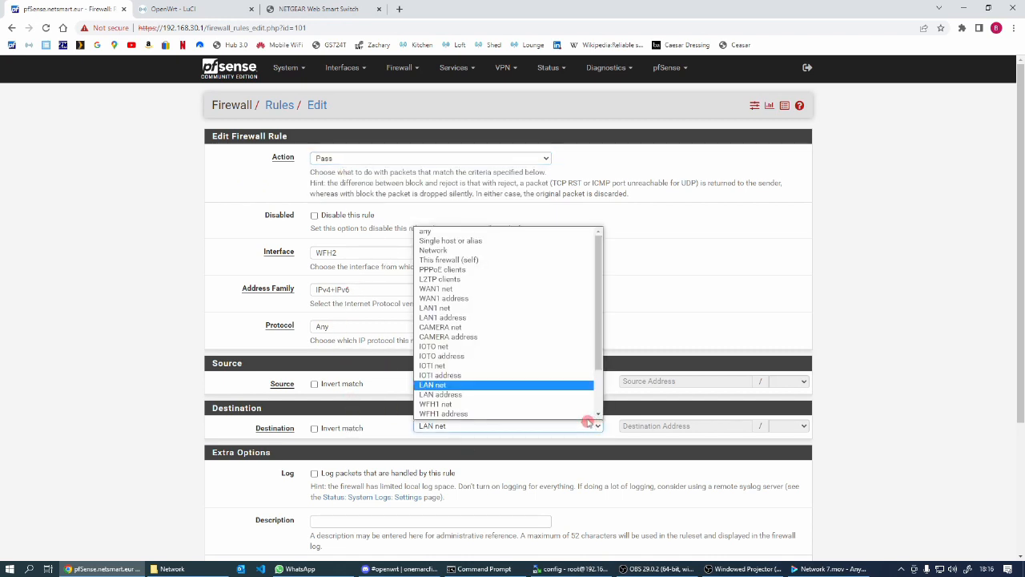
left_click(453, 298)
left_click(323, 520)
type("Allow")
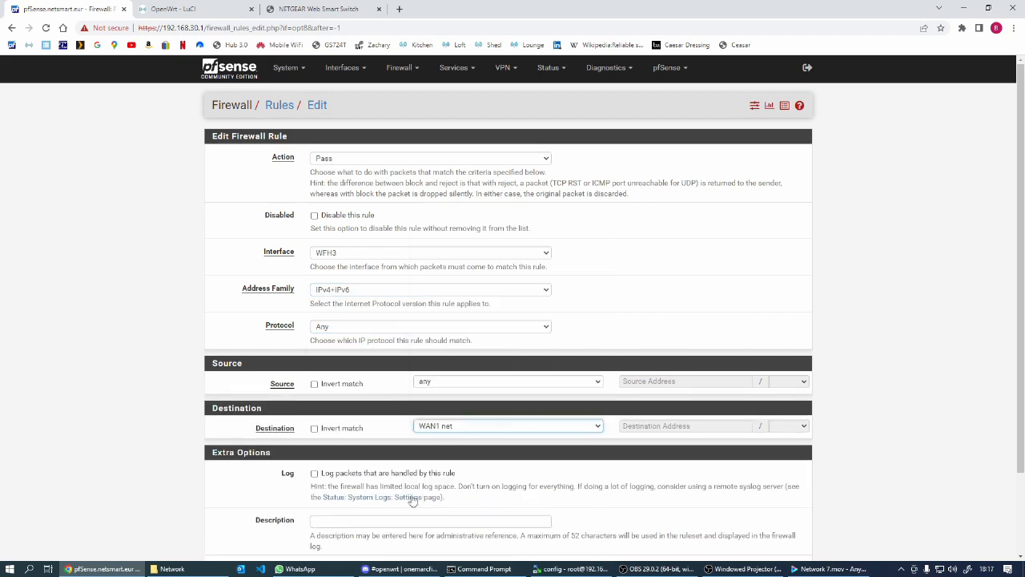
Describe the WFH3 pass rule for WAN1 net as "Allow all traffic to access the internet".
left_click(337, 519)
type("Allow all traffic to access the interne")
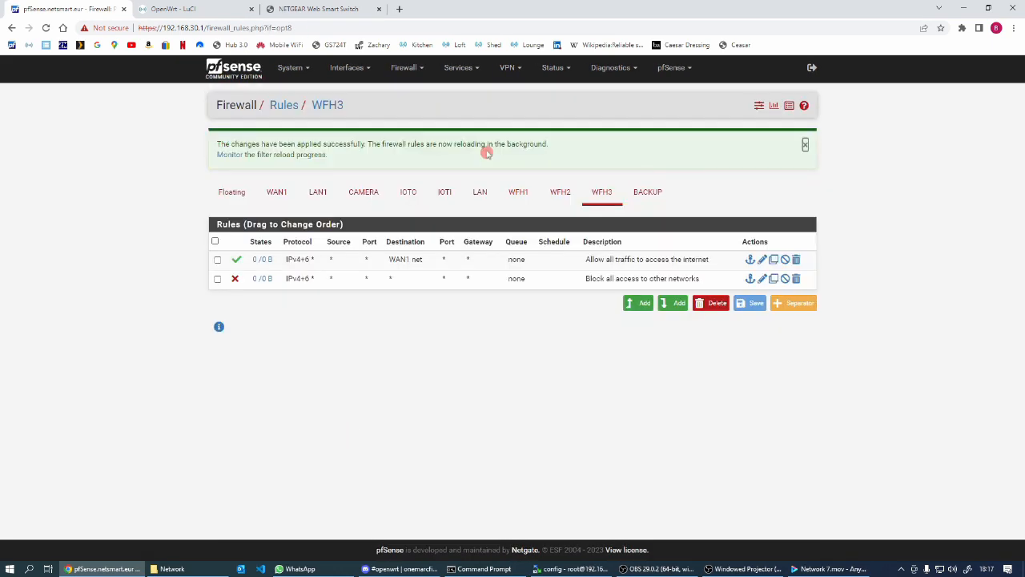
Check the IOTO and LAN rules, then start a BACKUP pass rule with address family IPv4+IPv6 and protocol Any.
left_click(408, 191)
left_click(480, 140)
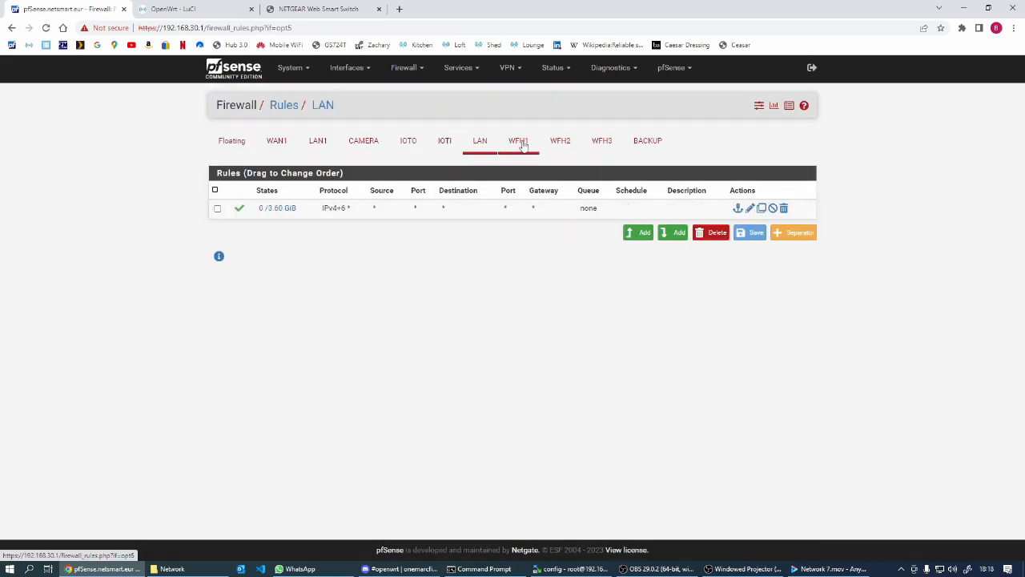
left_click(648, 141)
left_click(641, 267)
left_click(361, 326)
left_click(360, 340)
Describe the BACKUP pass rule as "Allow access to all networks", save it and apply the firewall changes.
scroll(361, 345, "down", 3)
left_click(350, 424)
type("Allow access to all networks")
left_click(331, 505)
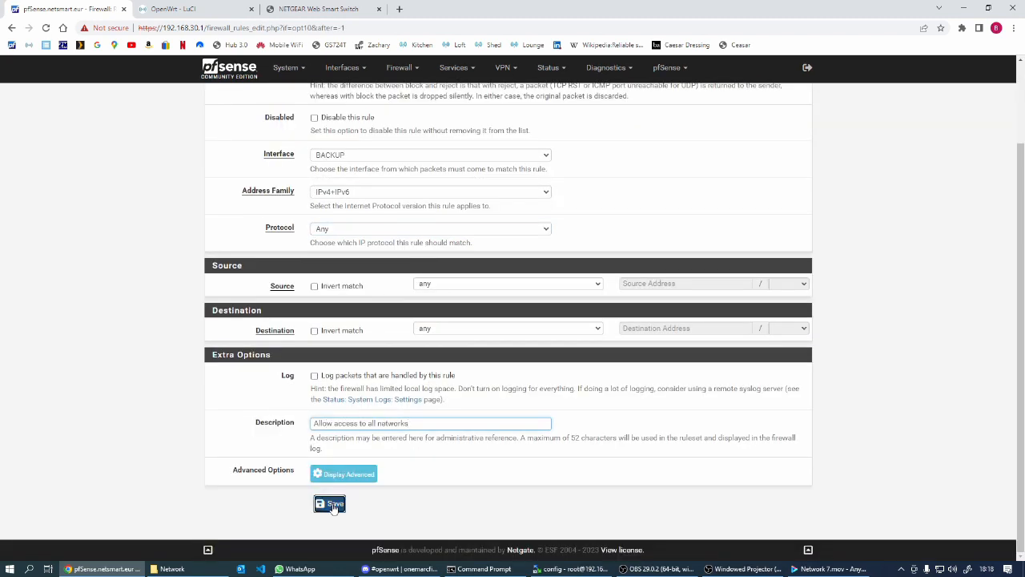
left_click(774, 146)
Delete the block rule with destination CAMERA net from the IOTI interface's firewall rules.
left_click(446, 190)
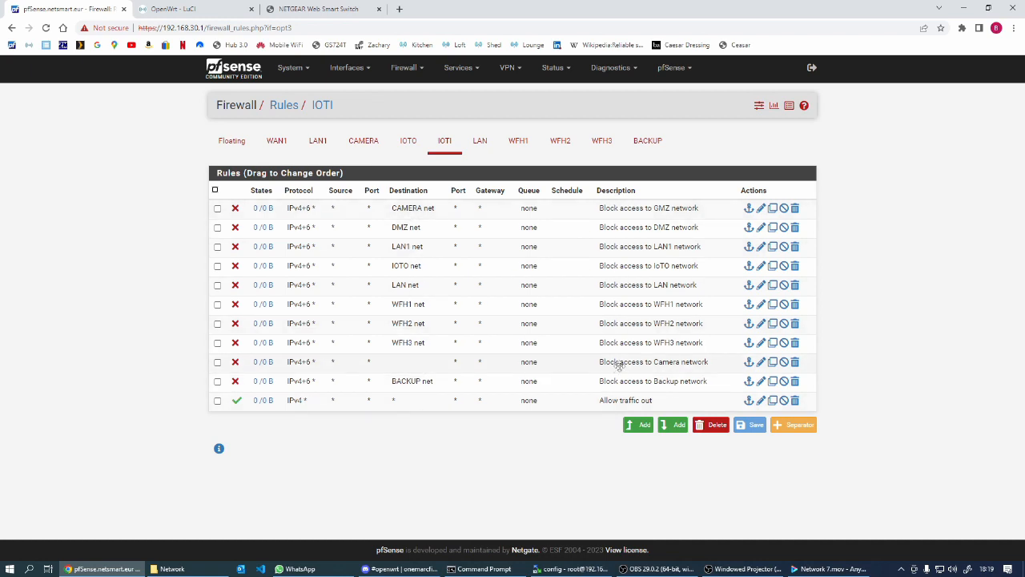
left_click(796, 209)
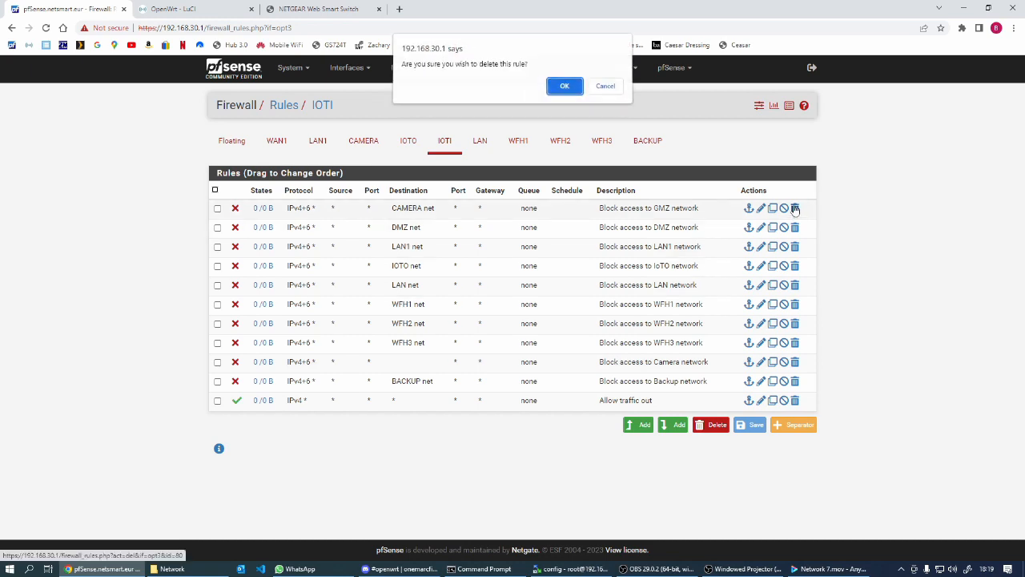
left_click(564, 86)
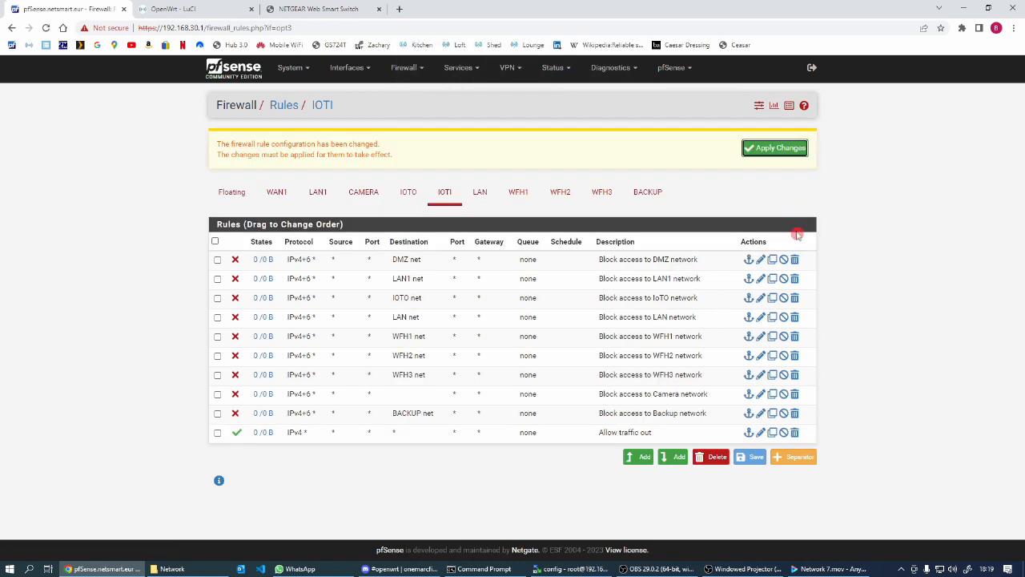
Delete the IOTI block rules for the DMZ, LAN1, IOTO, LAN, WFH1, WFH2, WFH3 and Camera networks, keeping the BACKUP net block rule.
left_click(796, 260)
left_click(561, 85)
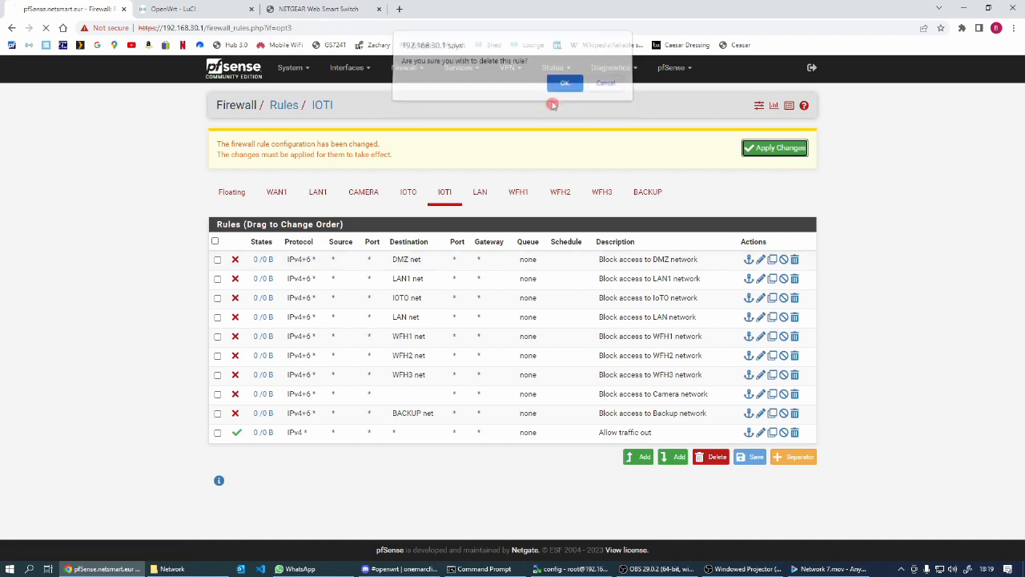
left_click(217, 260)
left_click(217, 279)
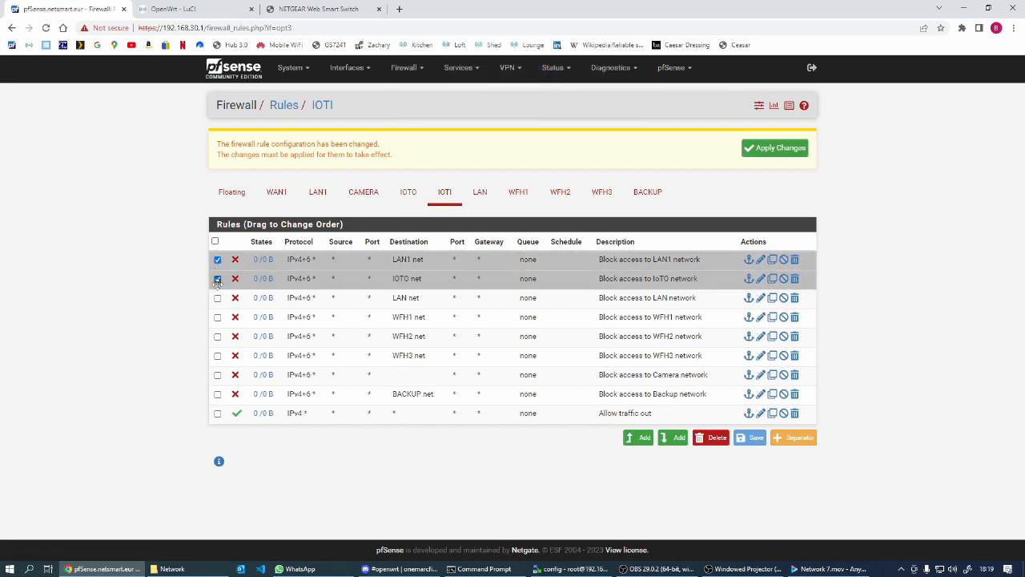
left_click(218, 298)
left_click(218, 317)
left_click(217, 337)
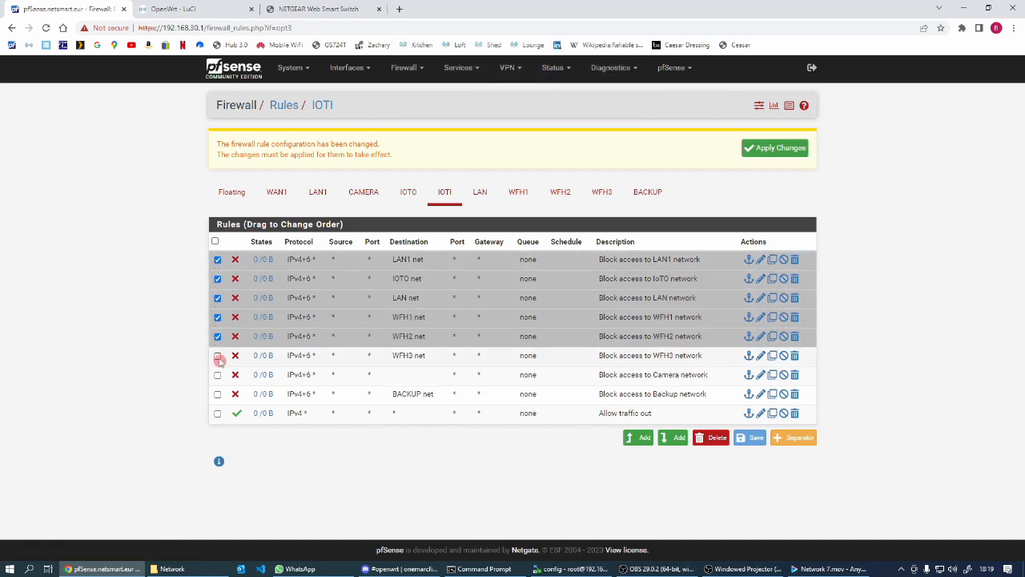
left_click(217, 356)
left_click(217, 375)
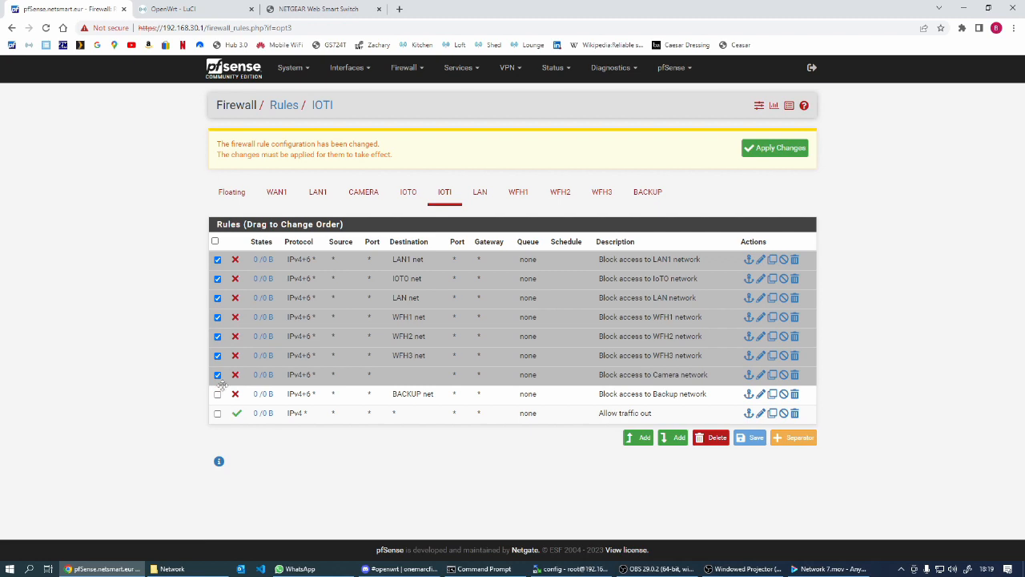
left_click(716, 438)
left_click(564, 89)
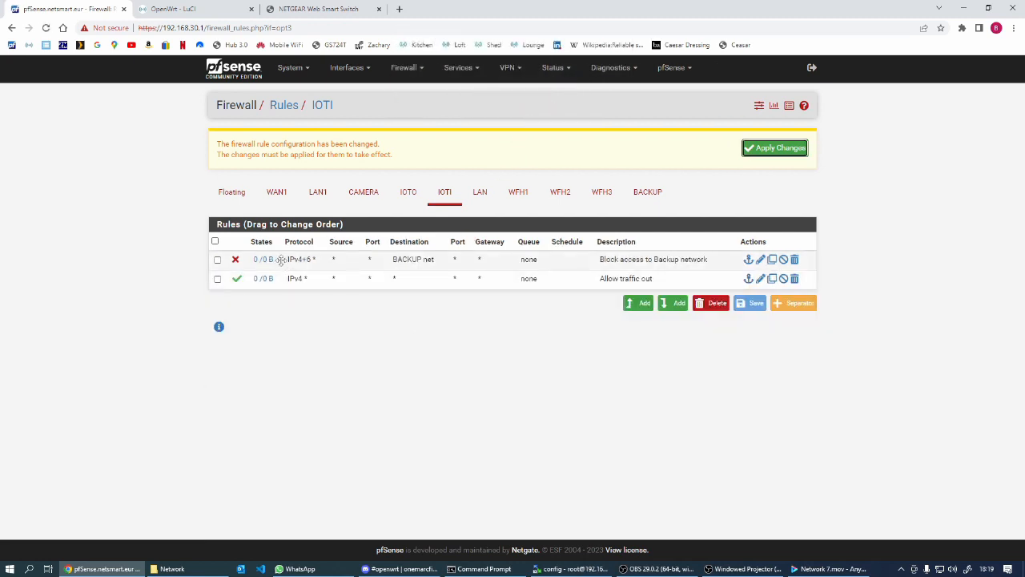
Move the IOTI pass rule above the BACKUP net block rule and set it to IPv4+IPv6 with destination WAN1 net.
left_click_drag(394, 281, 391, 256)
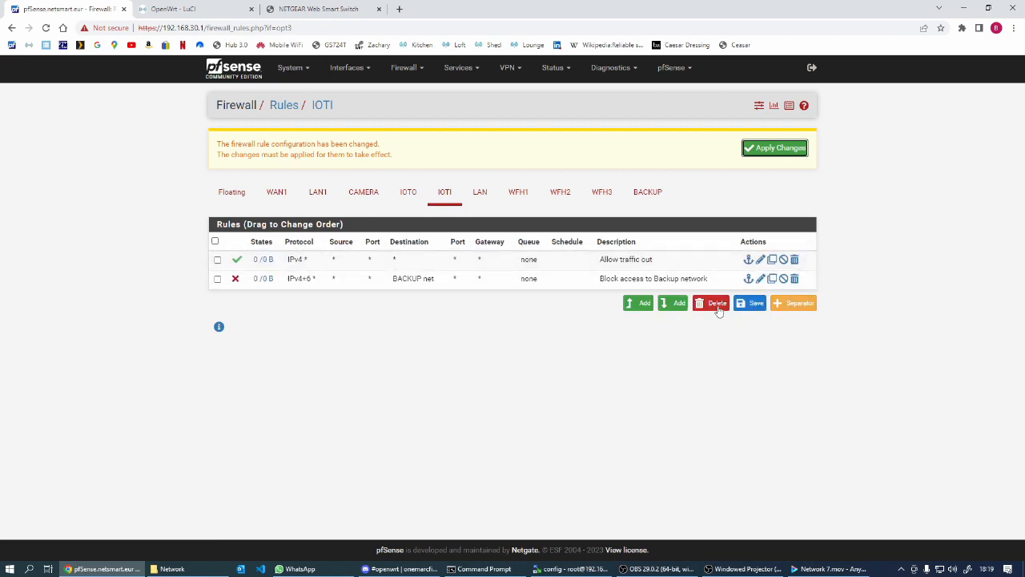
left_click(751, 305)
left_click(760, 260)
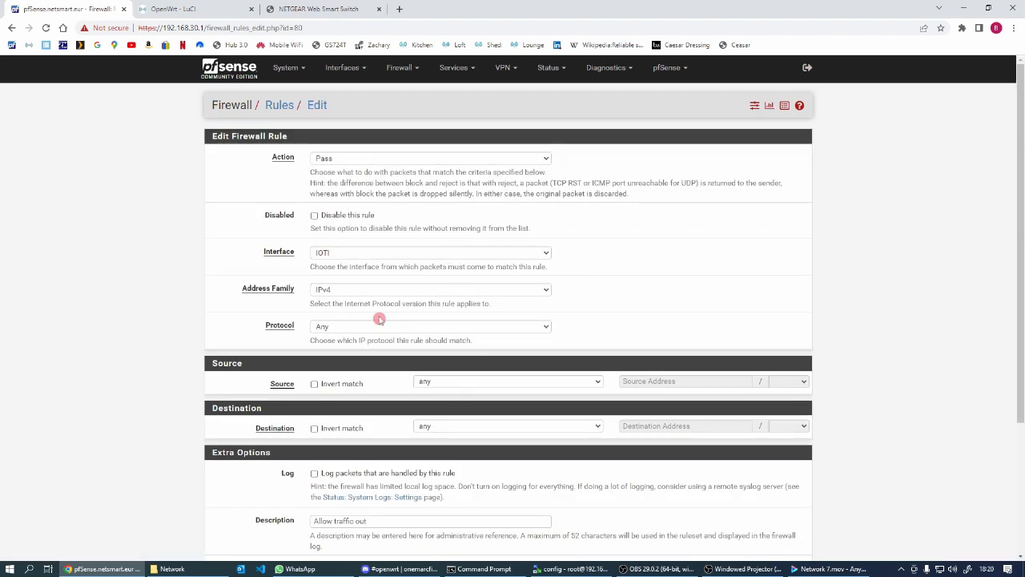
left_click(340, 292)
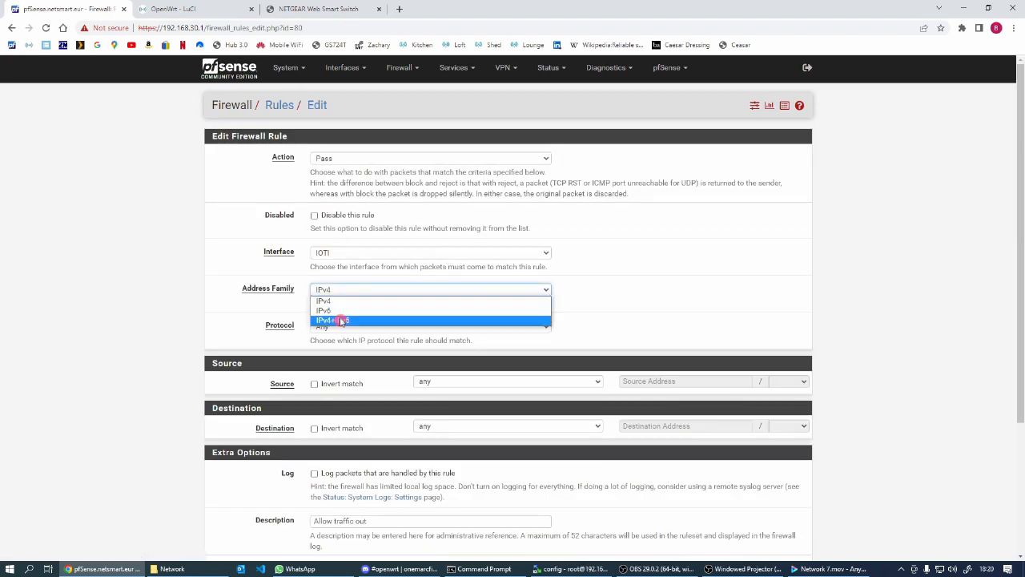
left_click(341, 319)
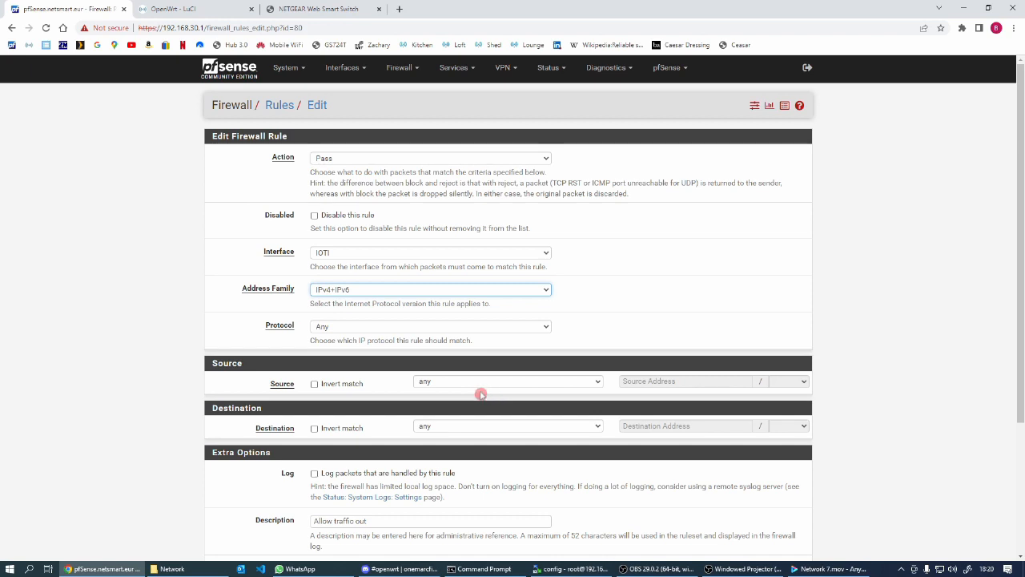
left_click(466, 430)
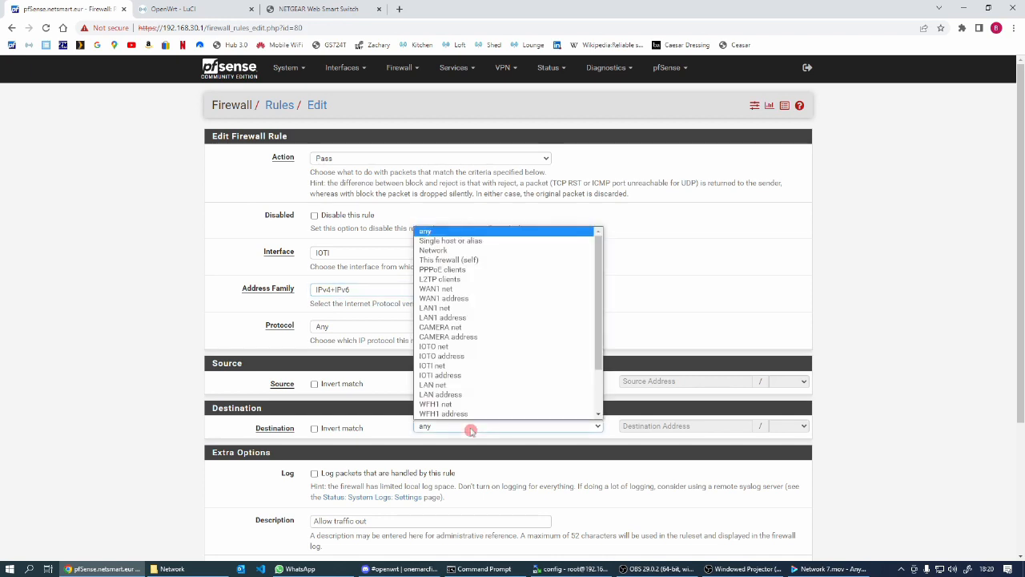
left_click(445, 293)
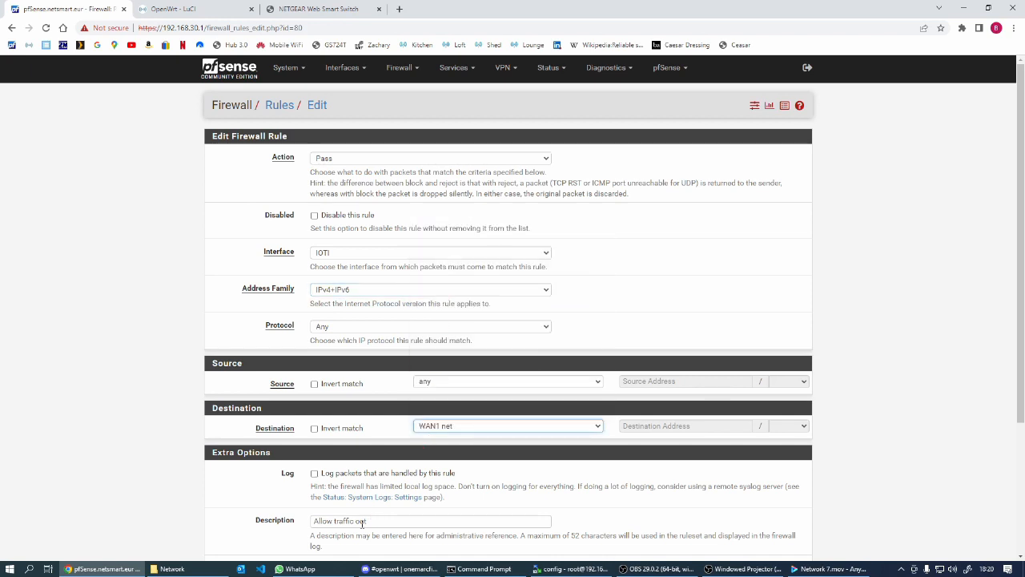
Describe the IOTI pass rule as "Allow all traffic access to the internet" and save it.
left_click(335, 521)
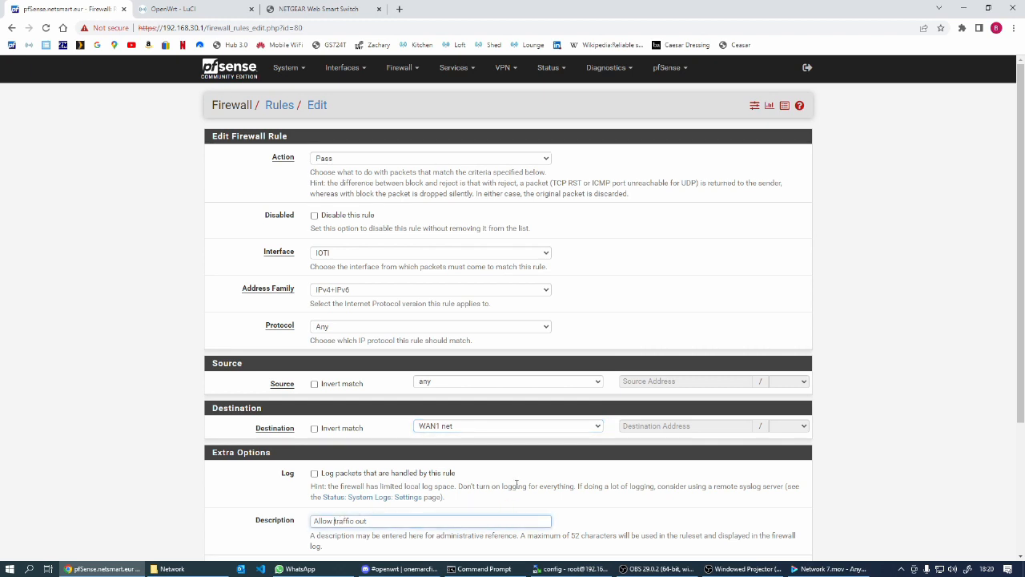
type("traffic acces to the internet")
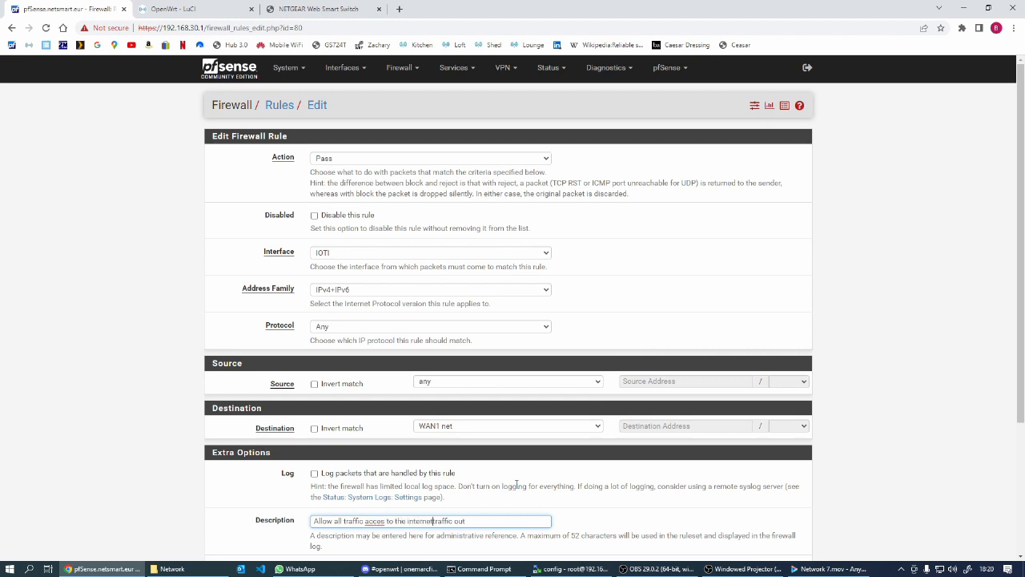
key("Delete")
key("Delete")
key("Delete")
key("Delete")
key("Delete")
key("Delete")
type("s")
scroll(423, 363, "down", 3)
left_click(331, 501)
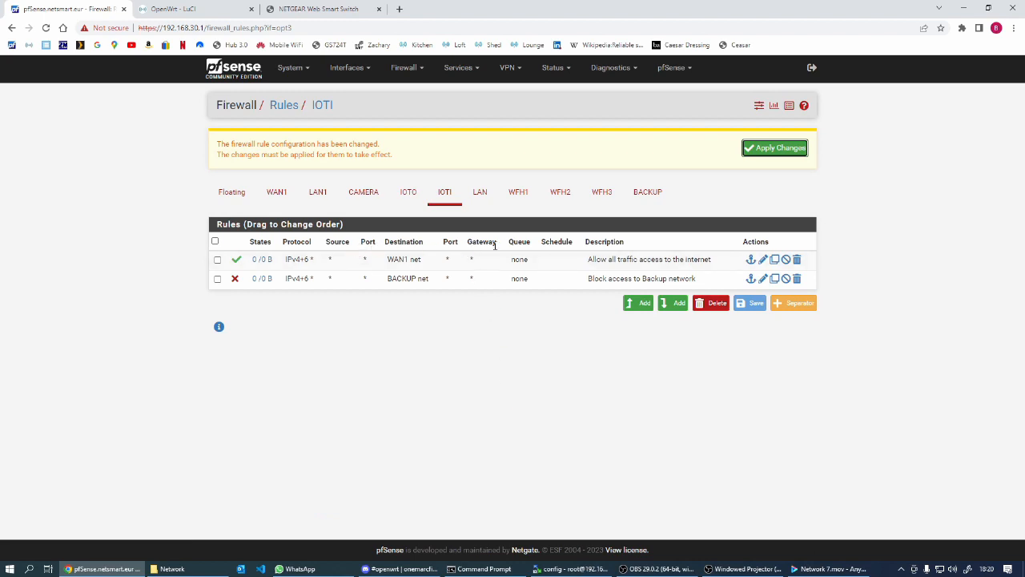
Set the destination of the IOTI block rule for BACKUP net to any.
left_click(763, 281)
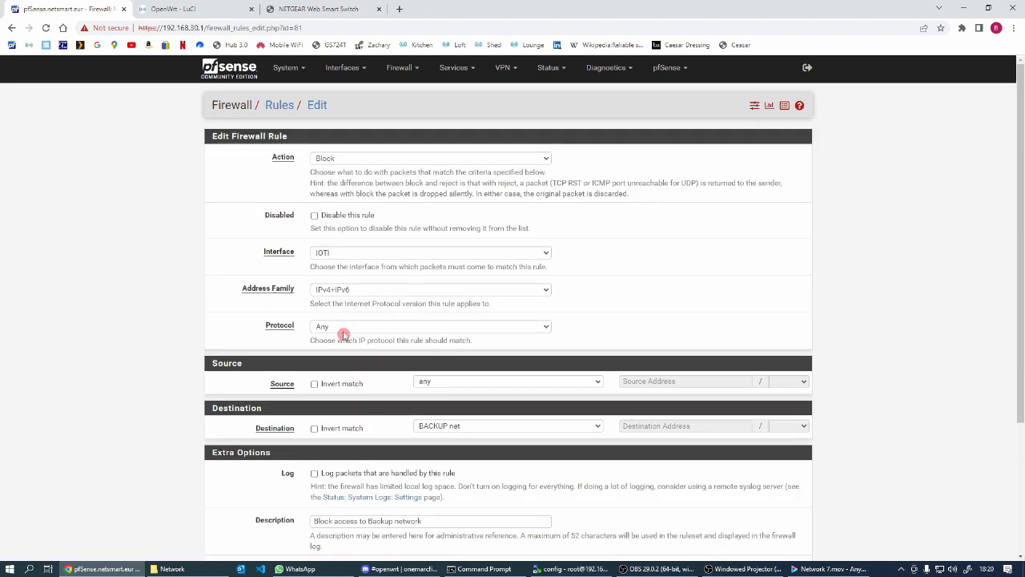
left_click(597, 426)
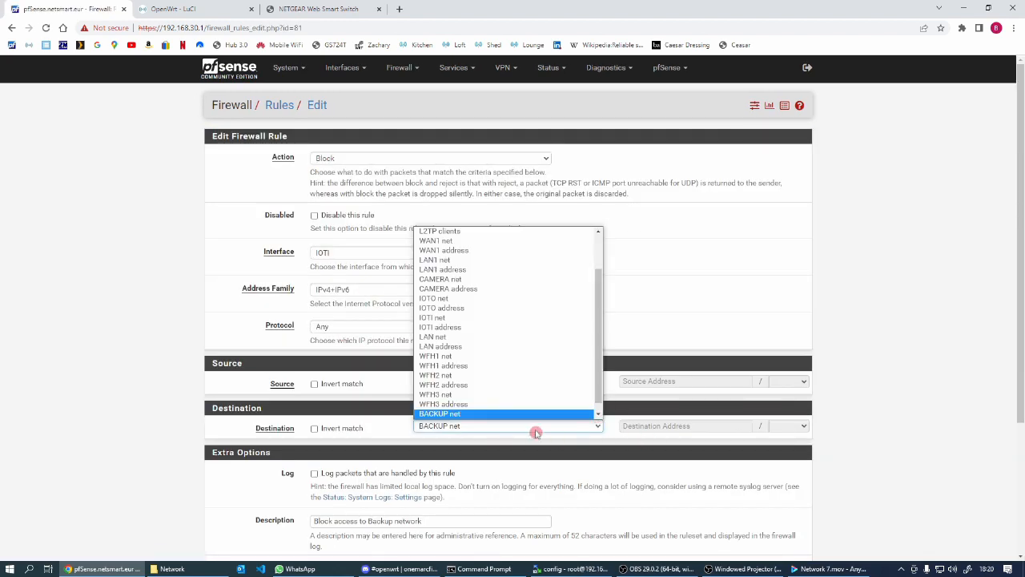
scroll(461, 250, "up", 2)
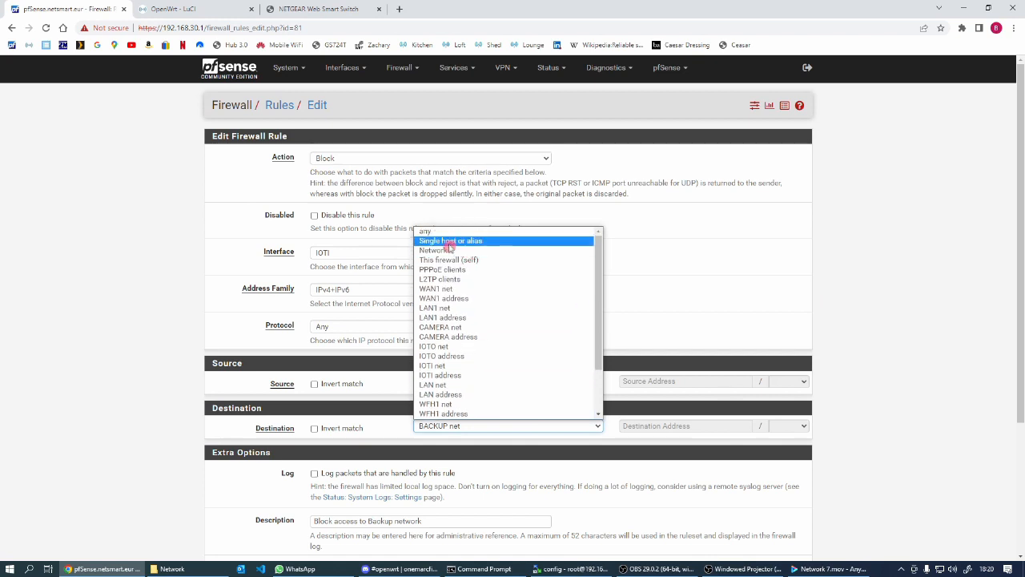
left_click(438, 234)
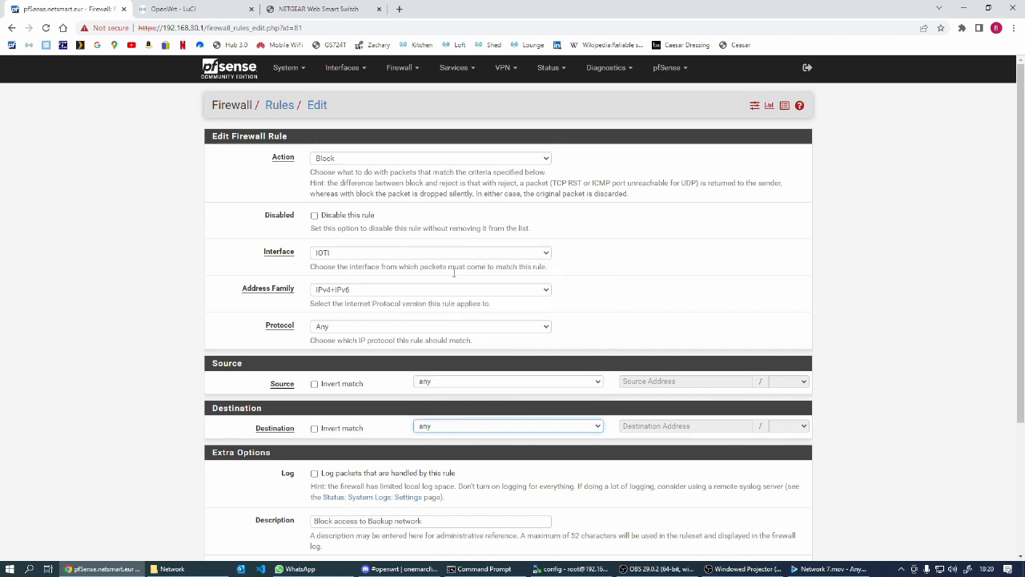
Describe the IOTI block rule as "Block access to all other networks", save it and apply the firewall changes.
scroll(463, 462, "down", 2)
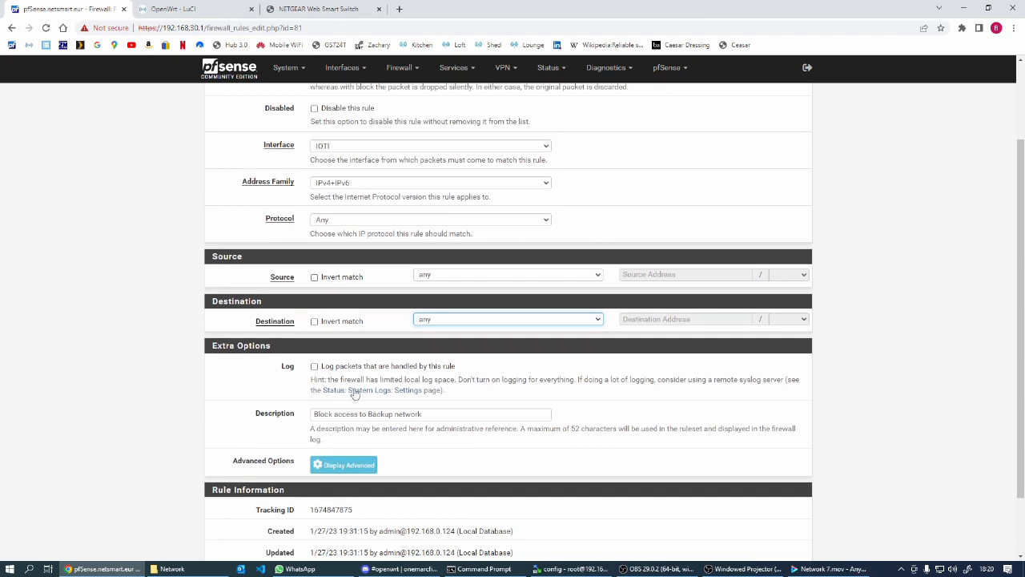
left_click_drag(369, 414, 385, 415)
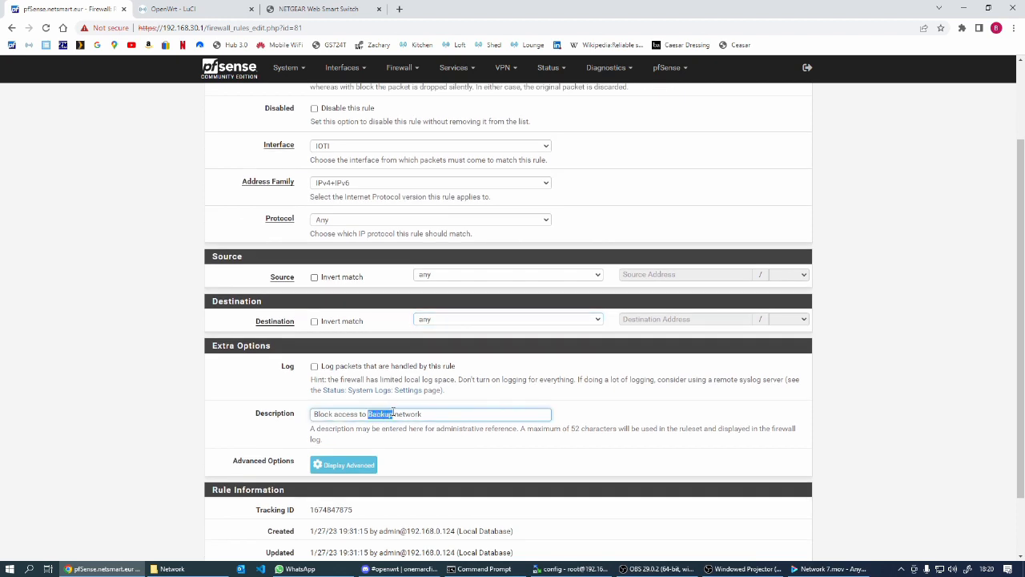
type("all other")
scroll(535, 403, "down", 2)
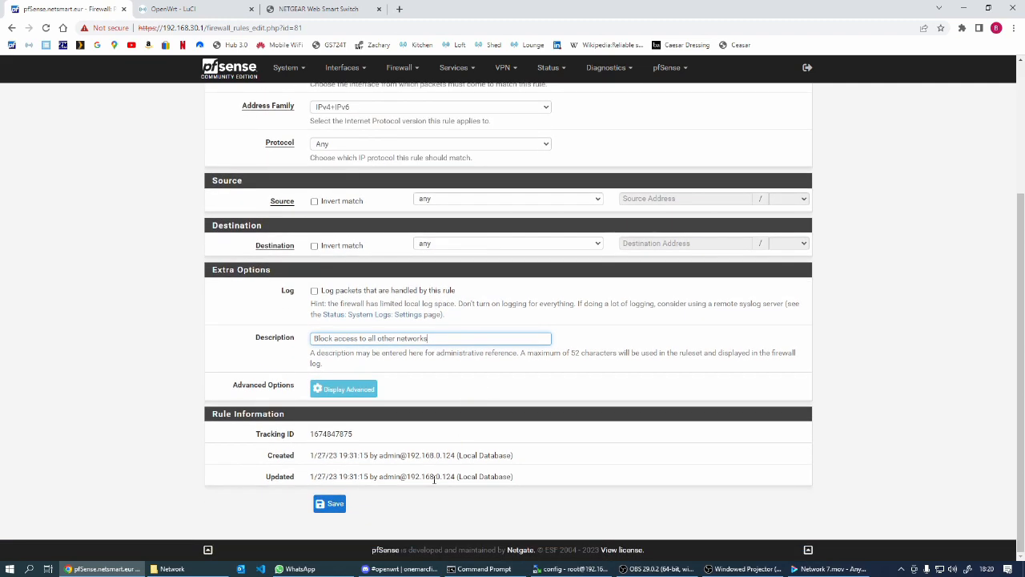
left_click(331, 507)
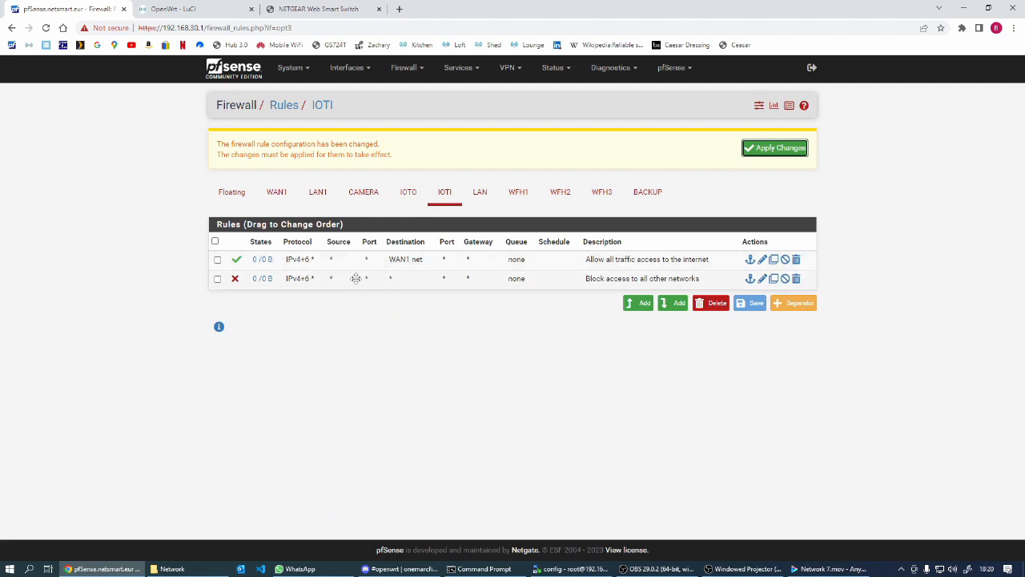
left_click(775, 152)
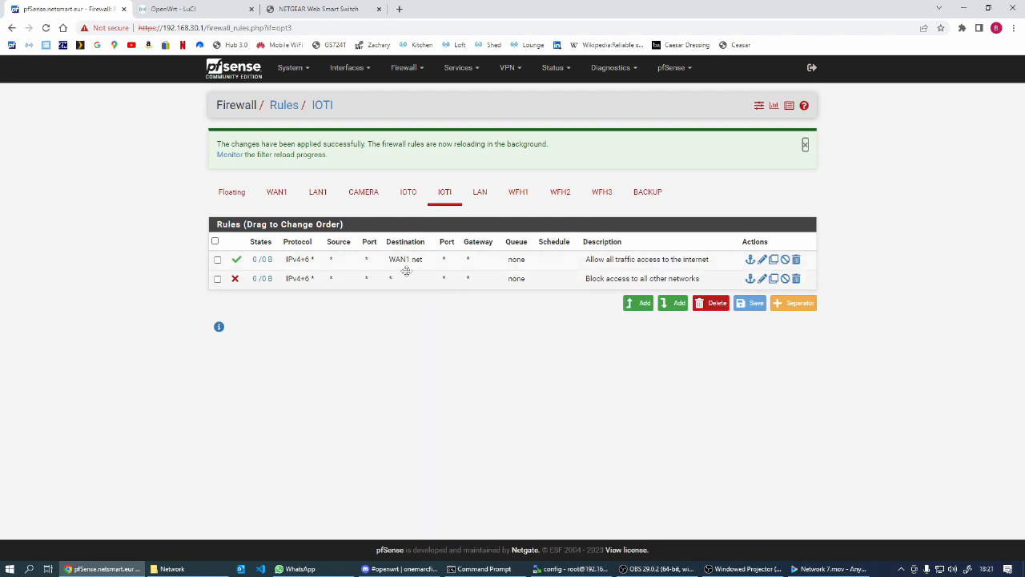
Compare the IOTO interface's firewall rules with the IOTI rules.
left_click(408, 195)
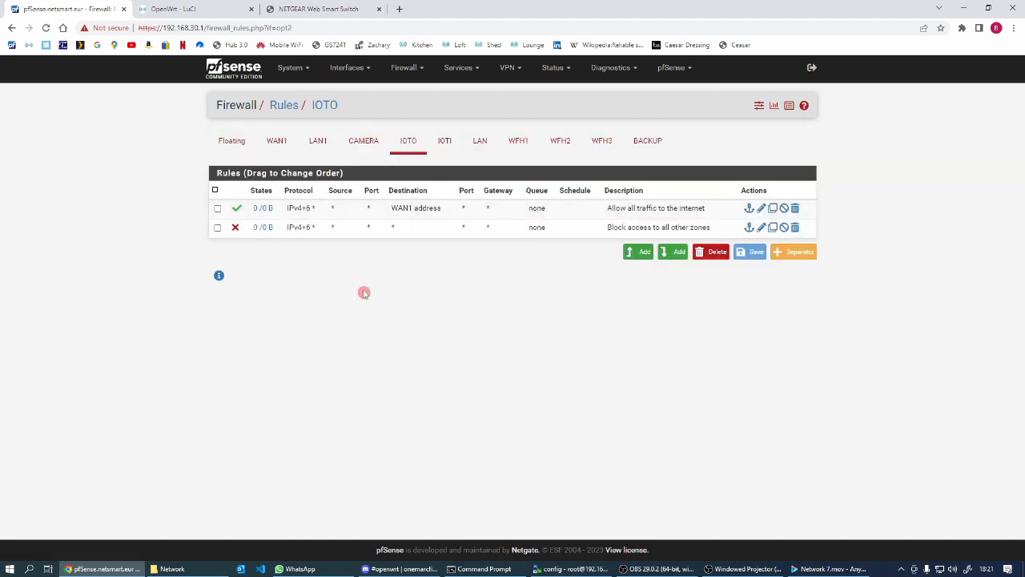
left_click(444, 140)
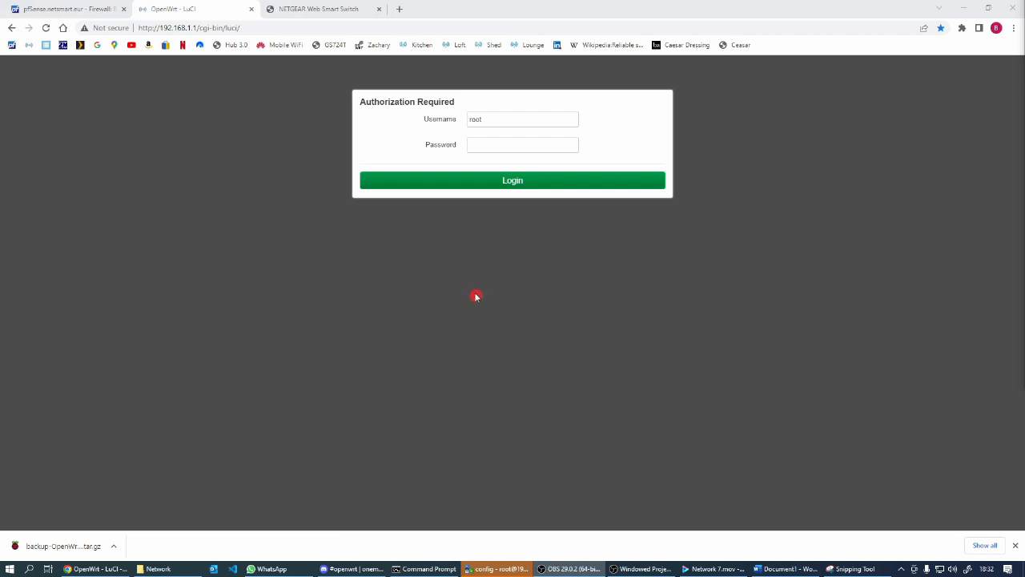
Log in to the OpenWrt router's web interface as root with the password field left empty.
left_click(484, 192)
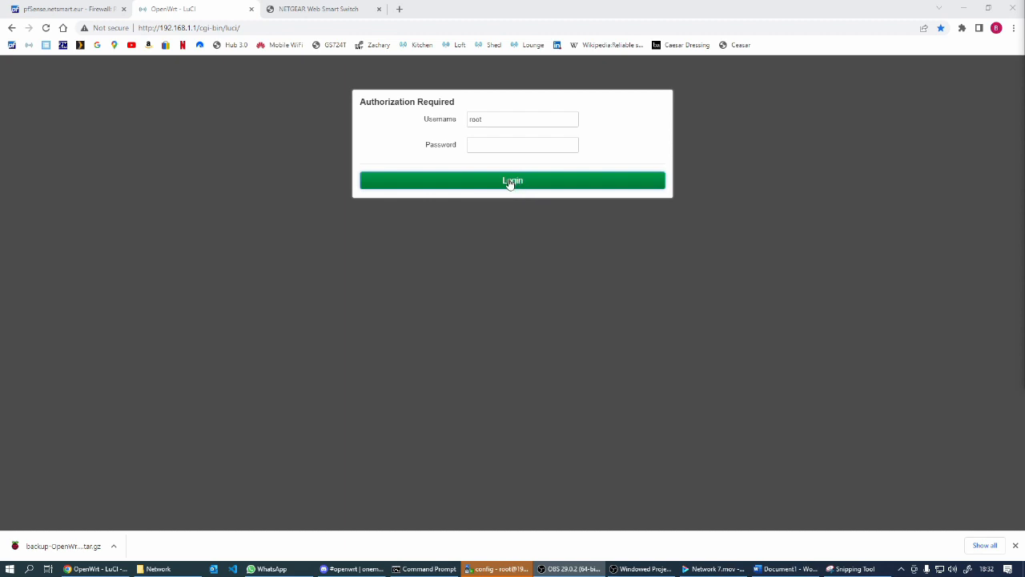
left_click(510, 181)
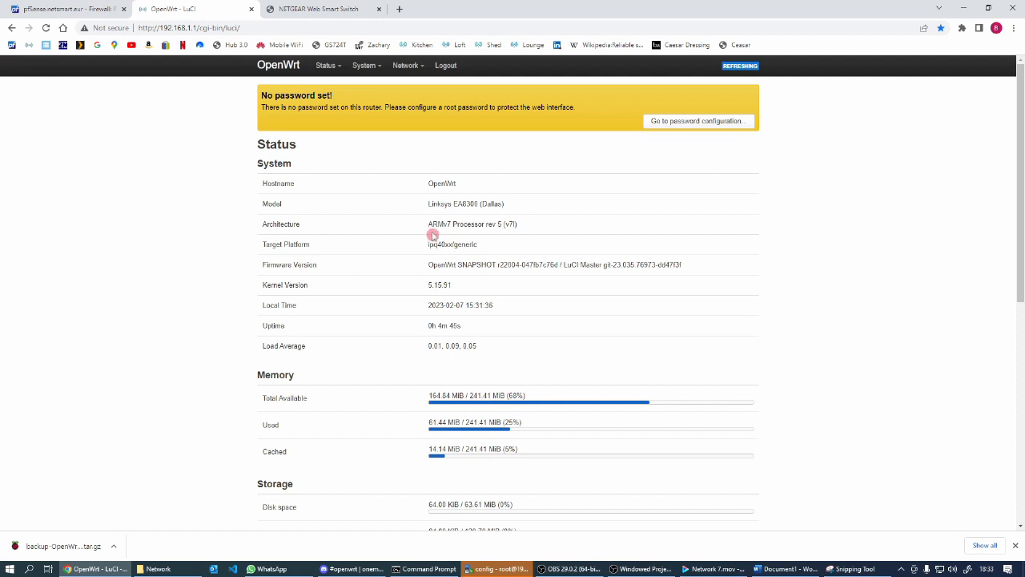
Examine the firmware version and kernel version on the OpenWrt status page.
left_click(430, 287)
left_click(399, 296)
left_click(438, 262)
left_click_drag(430, 264, 681, 269)
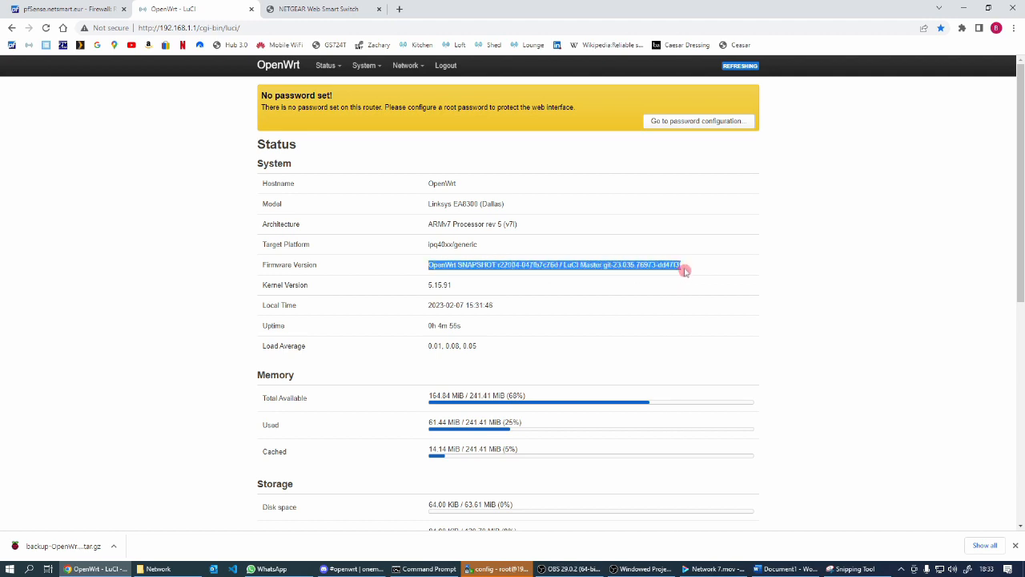
left_click(394, 266)
left_click(430, 287)
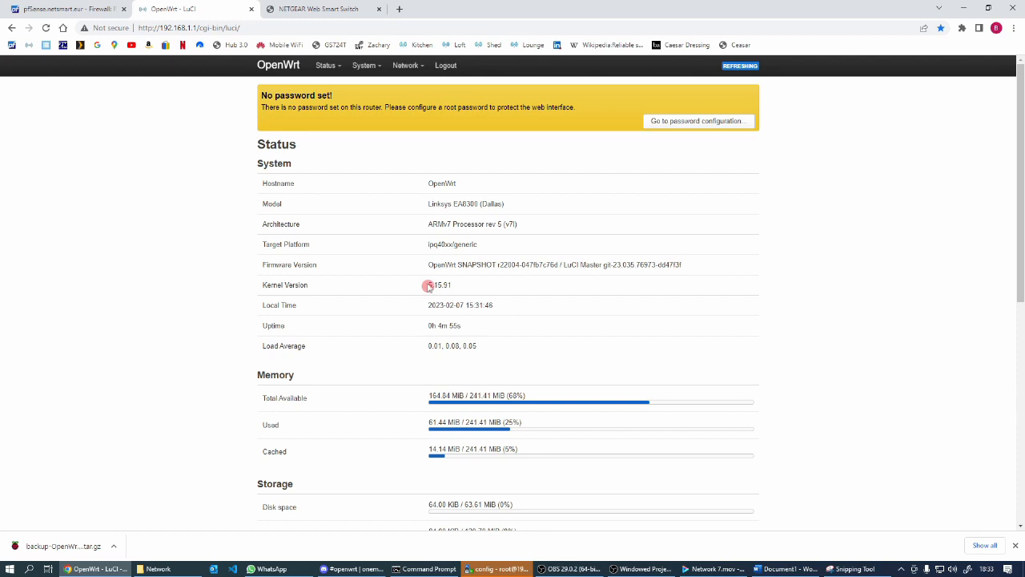
left_click_drag(429, 286, 455, 289)
left_click(461, 287)
left_click_drag(459, 264, 494, 264)
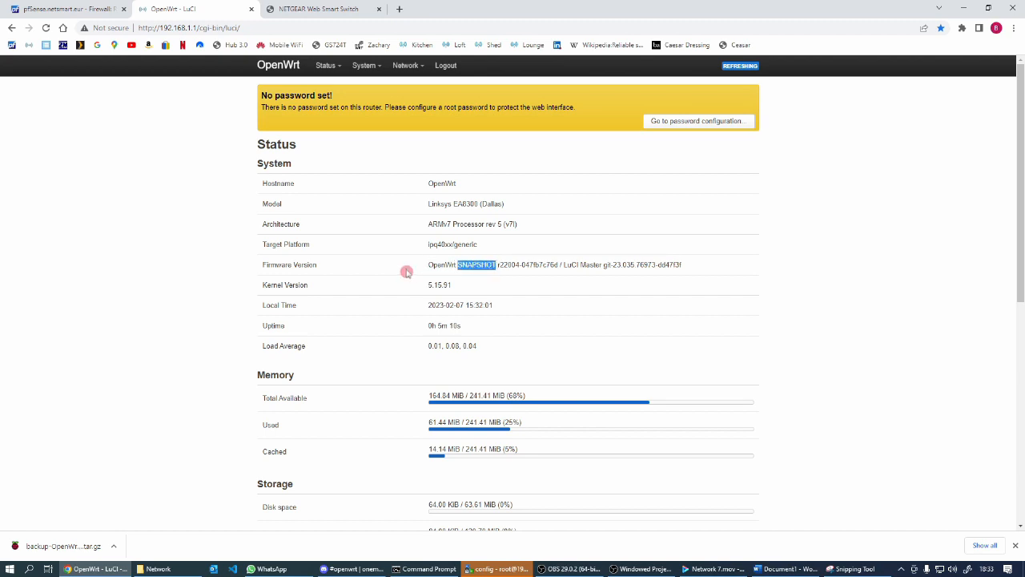
left_click(456, 265)
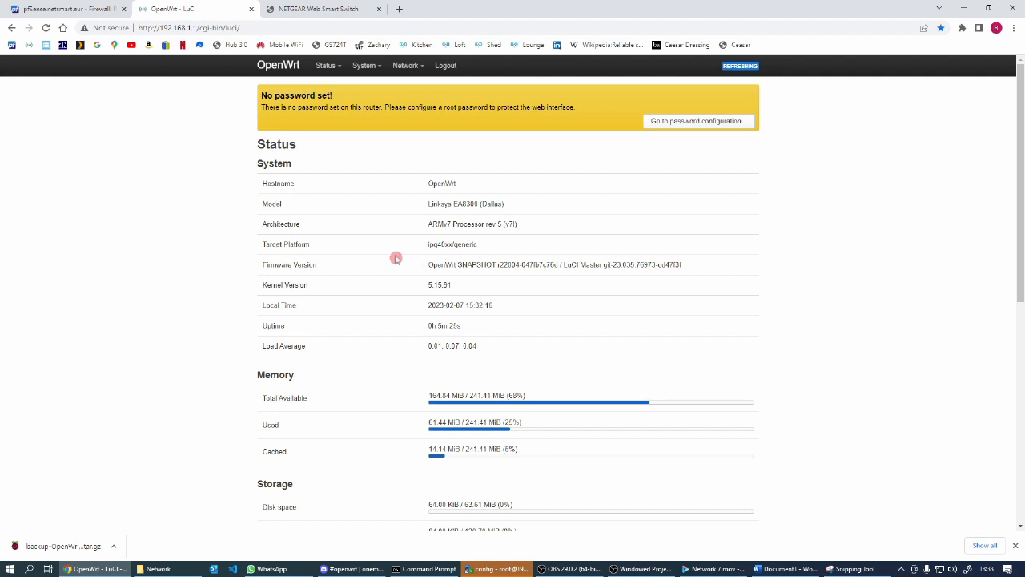
Delete the wan6 interface from the OpenWrt network interfaces, then save and apply the change.
mouse_move(407, 67)
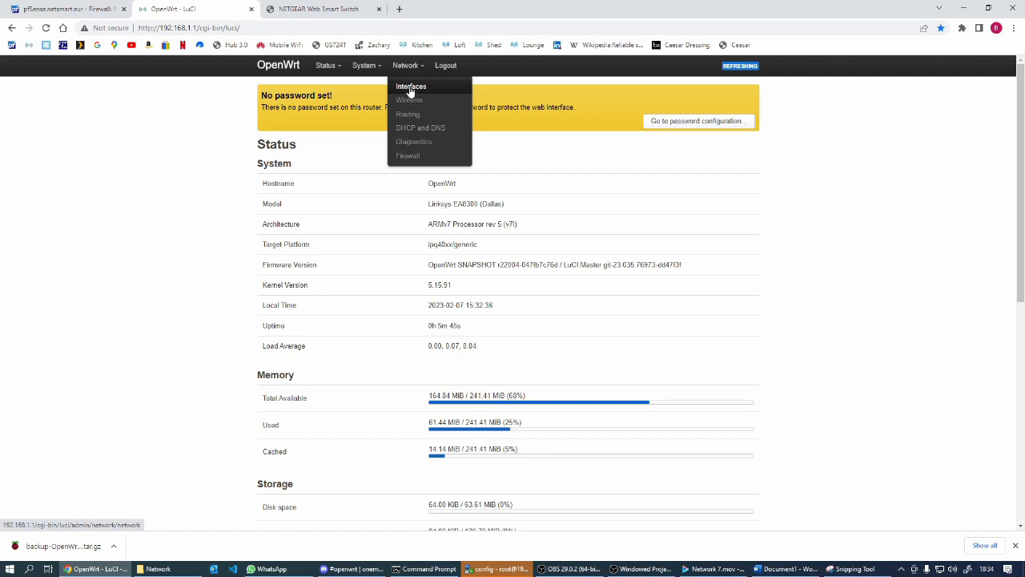
left_click(410, 90)
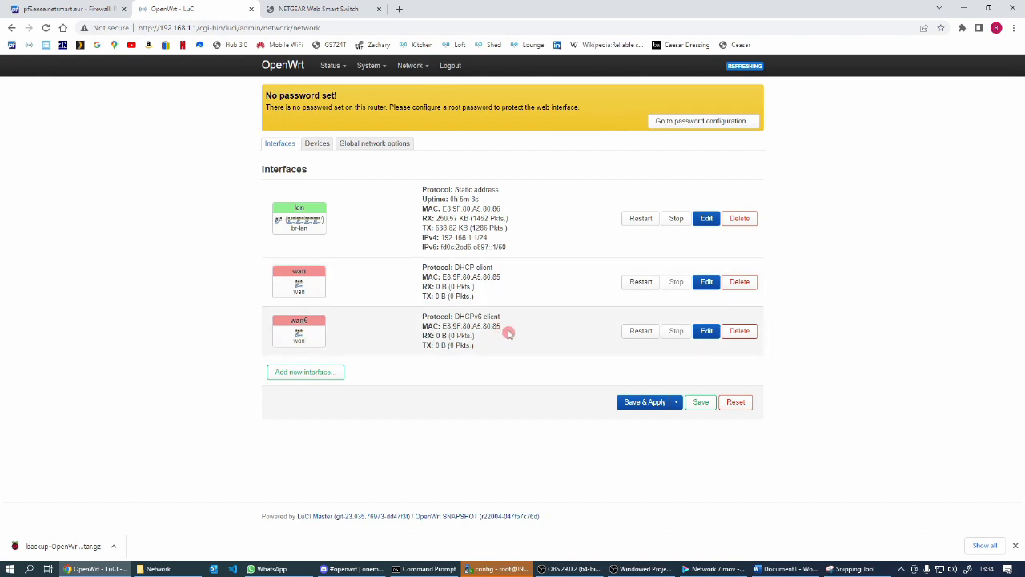
left_click(739, 331)
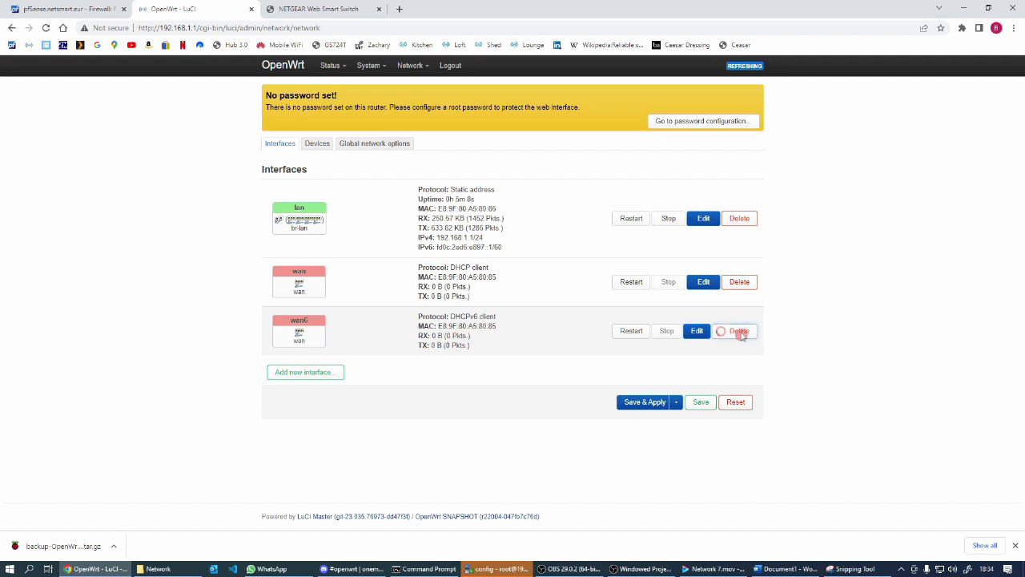
left_click(645, 395)
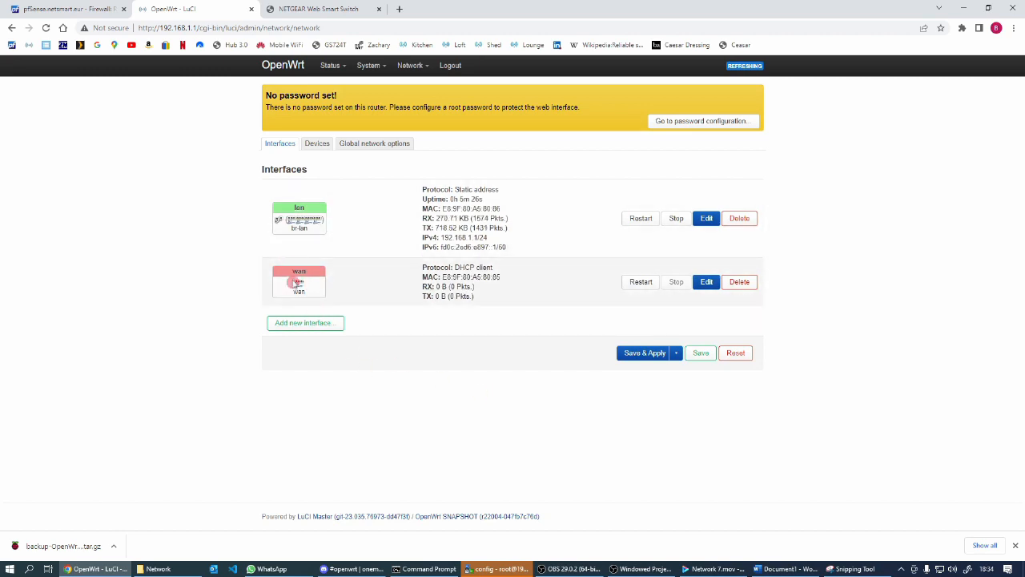
Switch the wan interface's protocol to Static address.
mouse_move(301, 286)
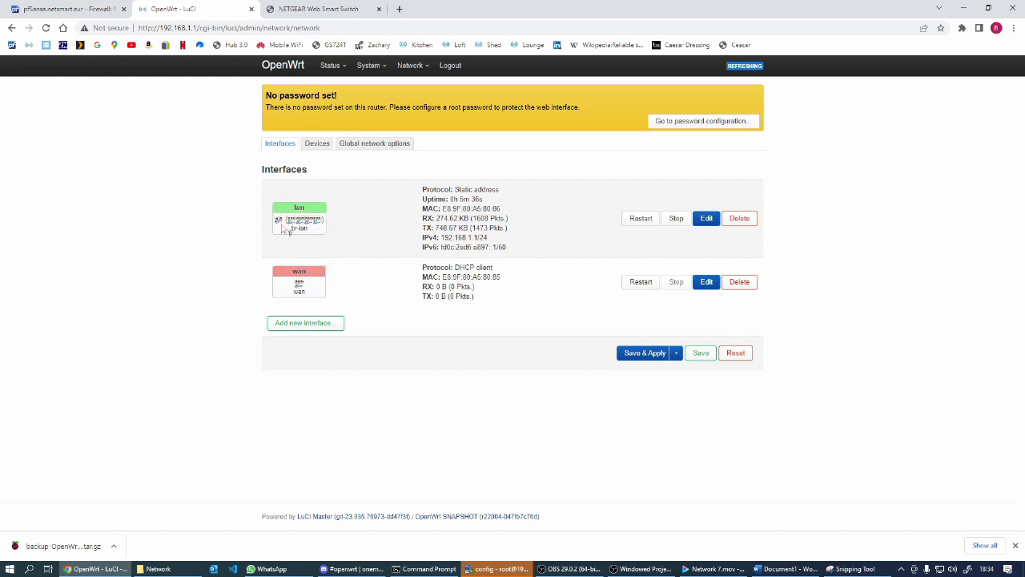
mouse_move(282, 220)
mouse_move(319, 225)
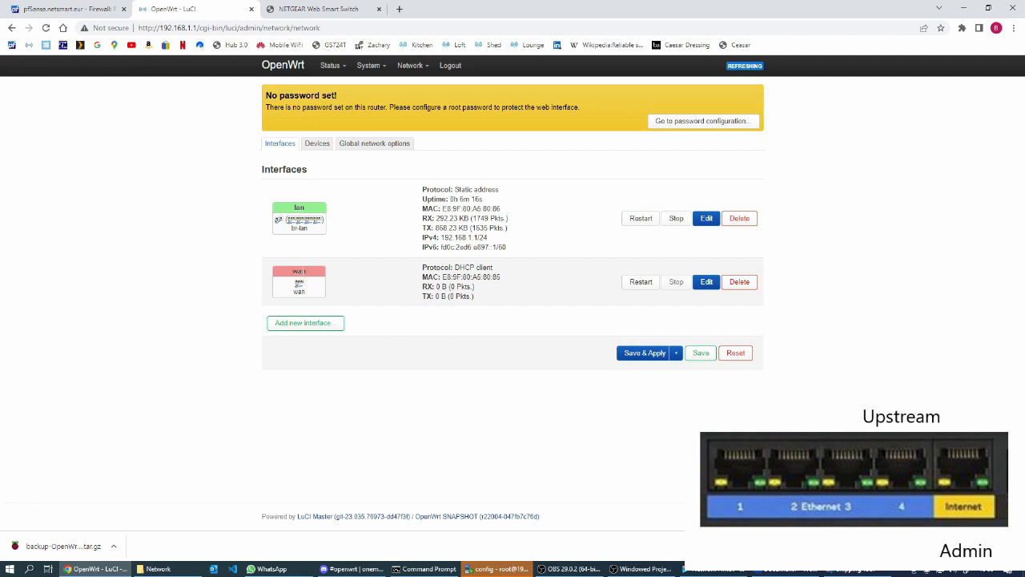
mouse_move(301, 287)
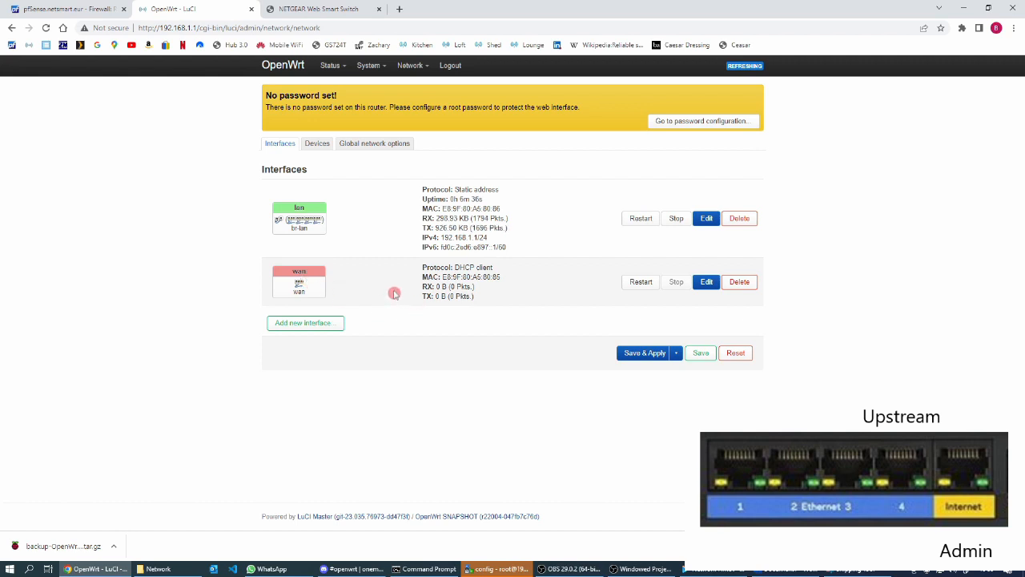
left_click(707, 283)
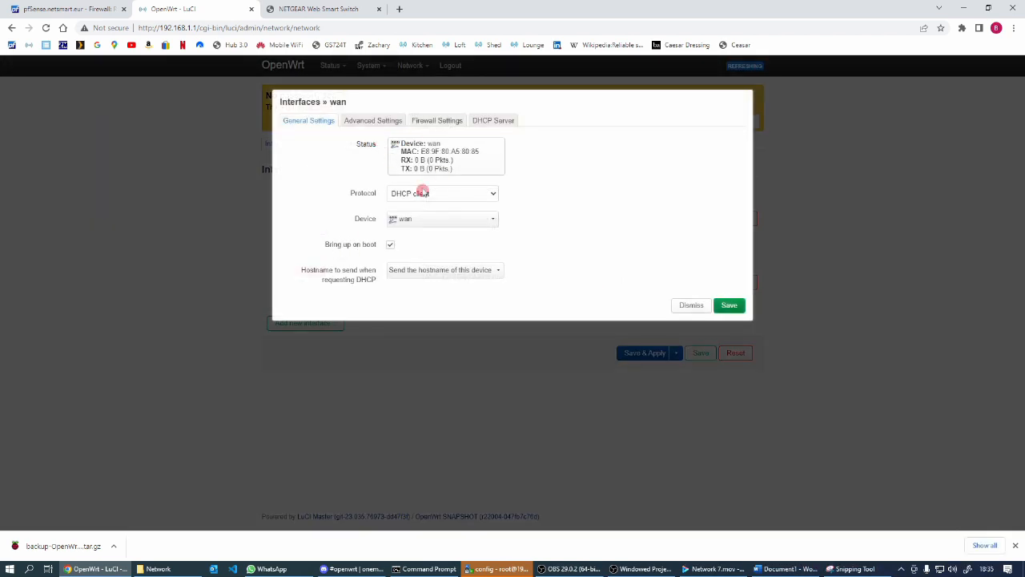
left_click(492, 194)
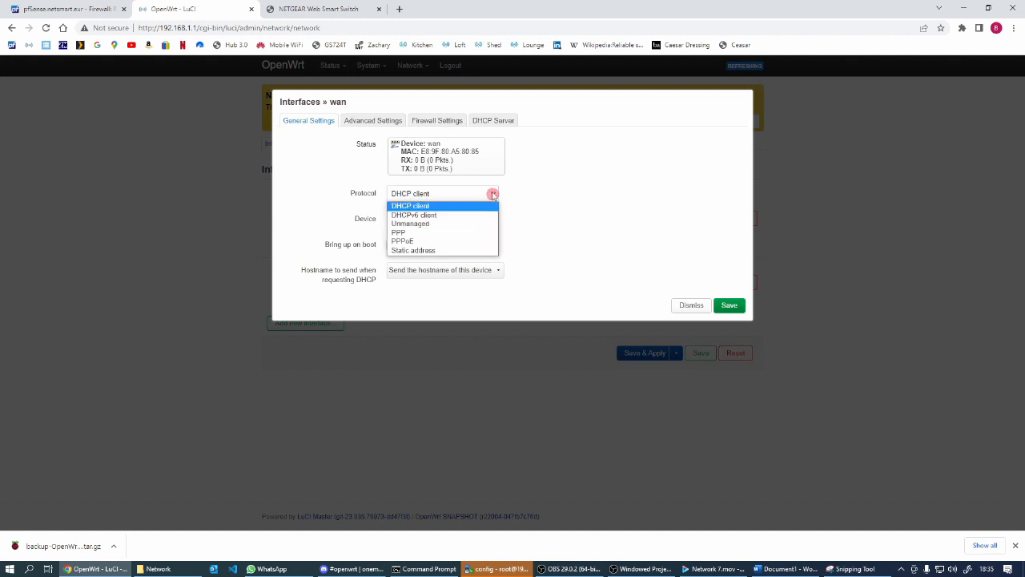
left_click(430, 252)
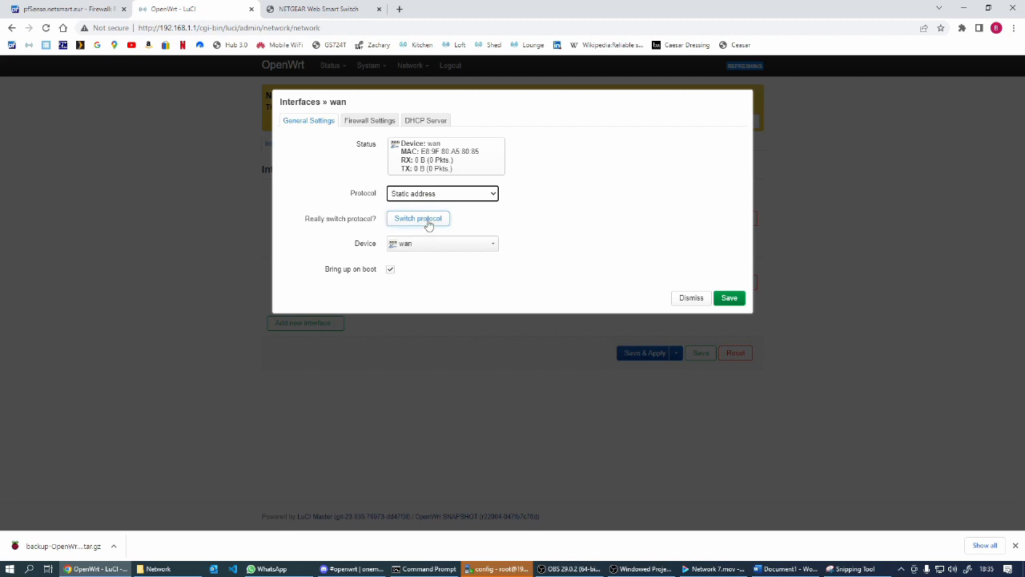
left_click(429, 225)
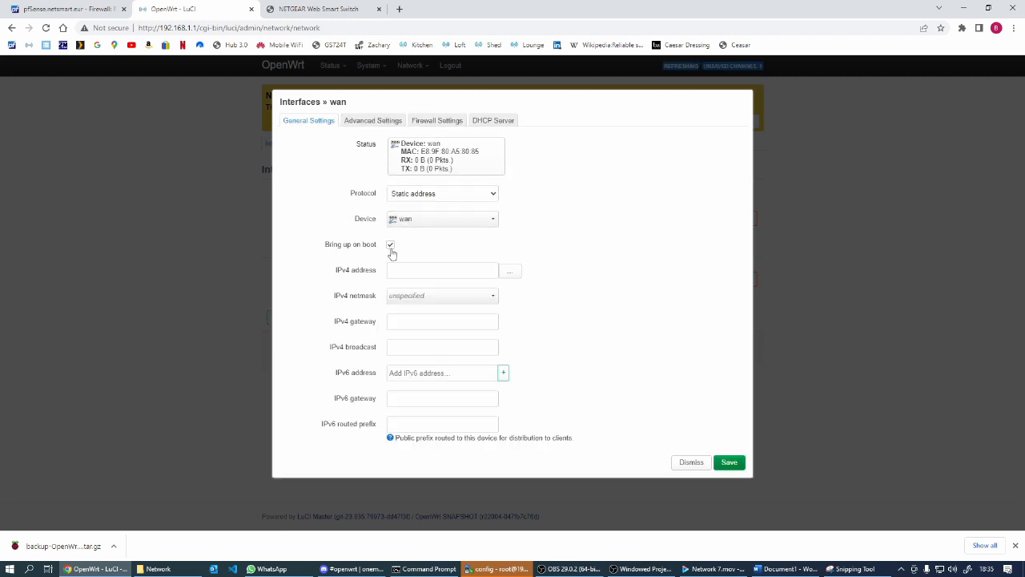
Set the wan interface's IPv4 address to 192.168.2.1 with netmask 255.255.255.0, leaving the gateway empty.
left_click(414, 271)
type("192.168")
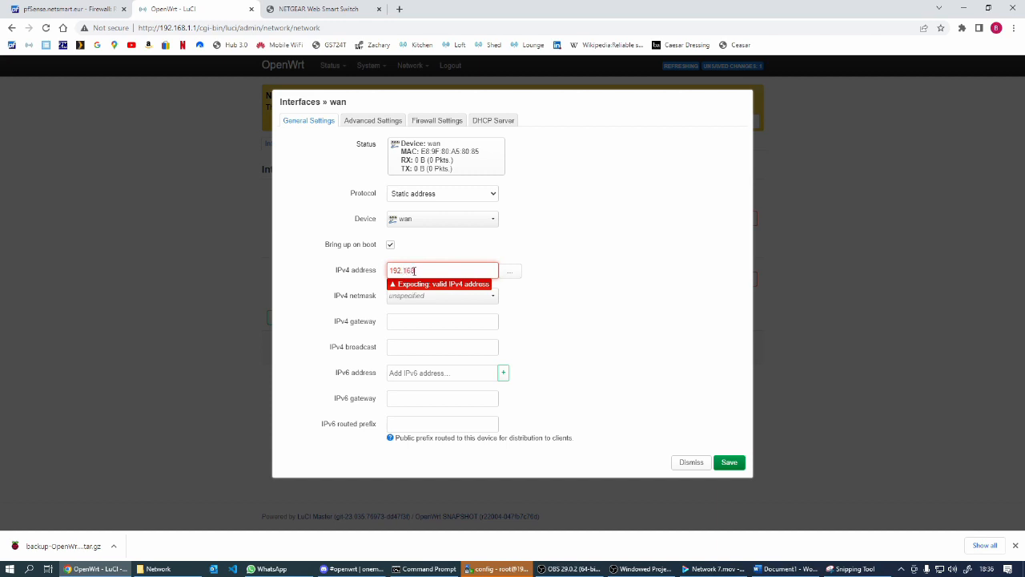
type(".2.1")
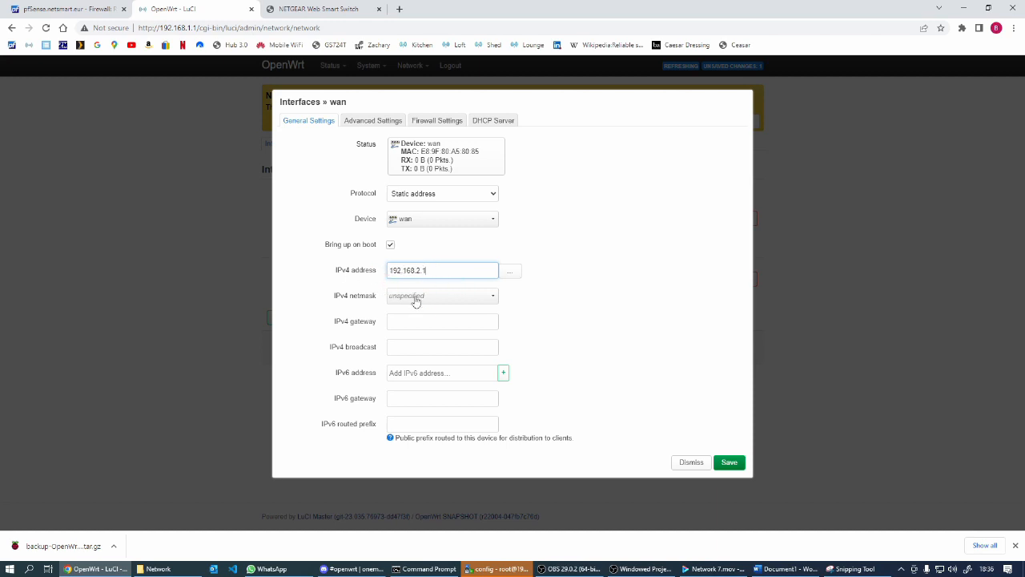
left_click(441, 301)
left_click(423, 324)
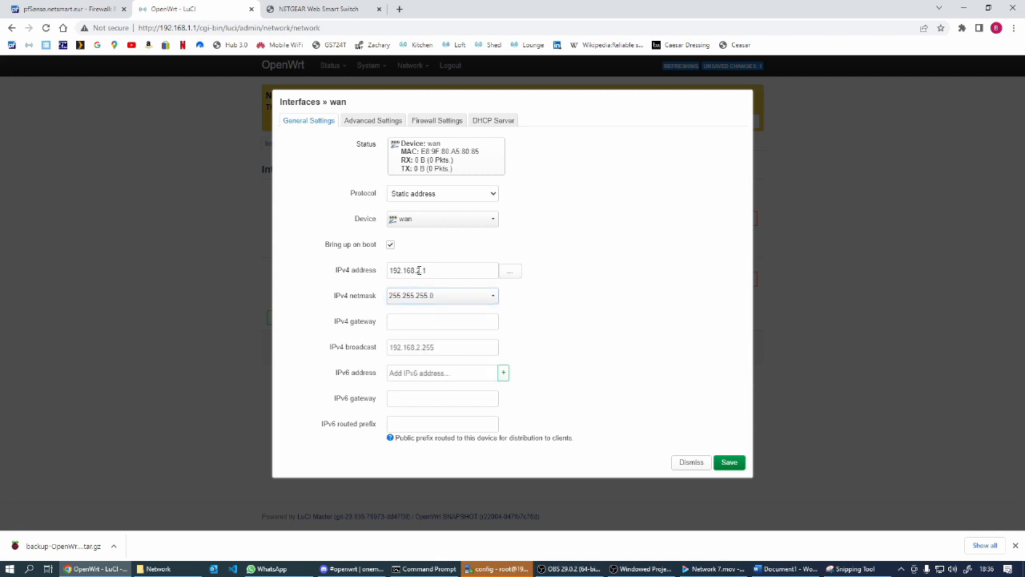
left_click(423, 321)
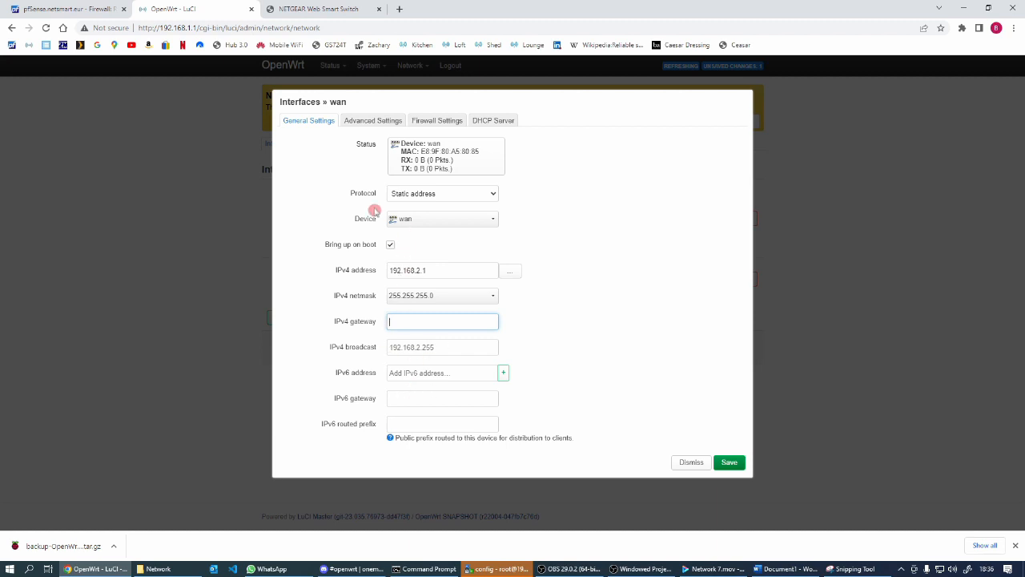
Enable the DHCP server on the wan interface by clearing Ignore interface, then save and apply the interface changes.
left_click(371, 121)
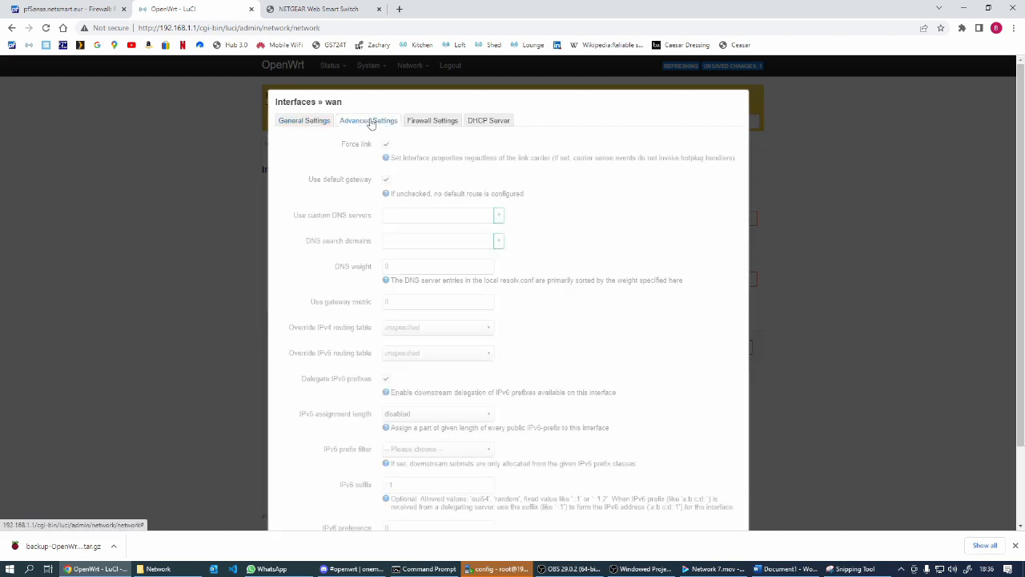
left_click(434, 121)
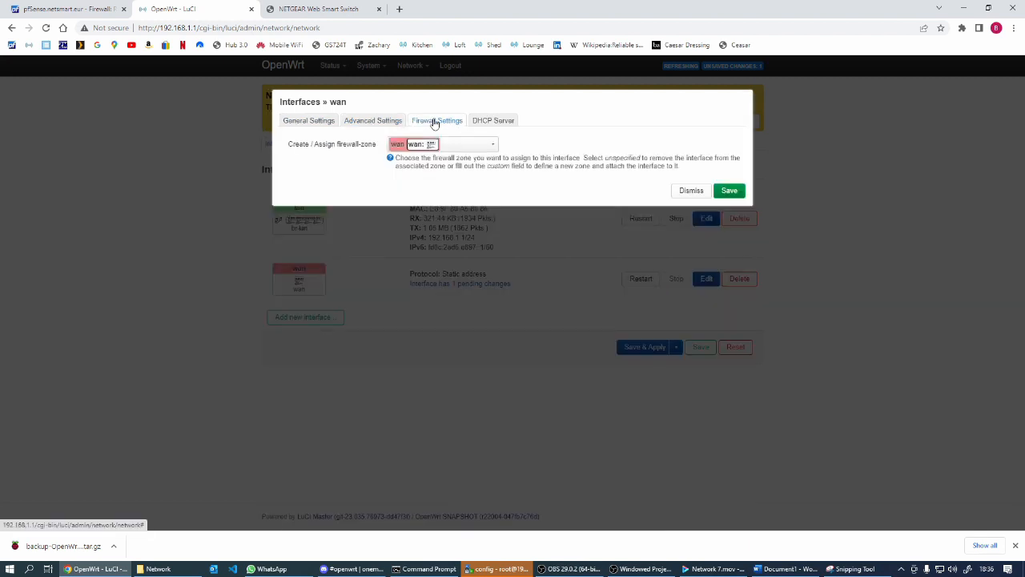
left_click(498, 120)
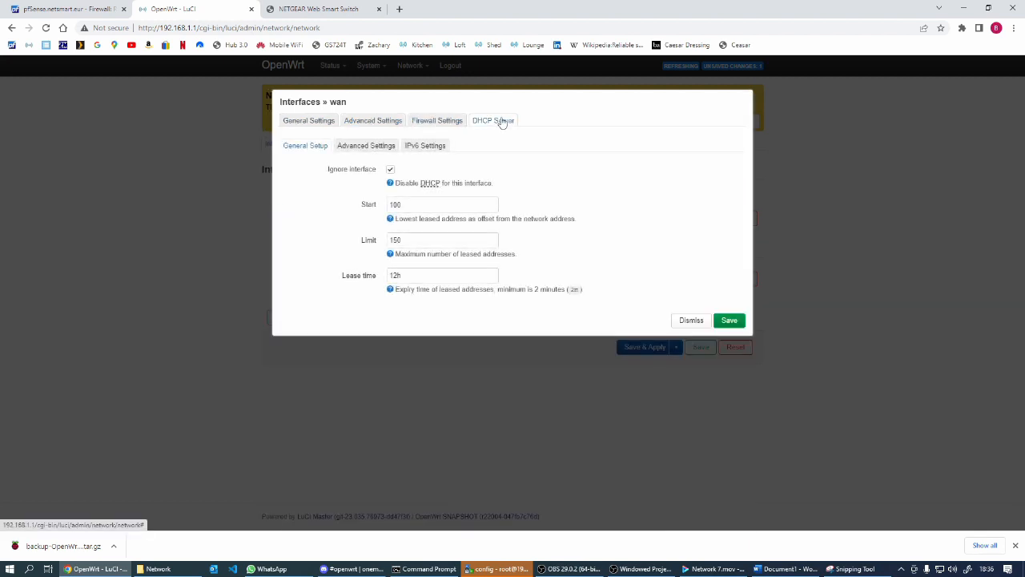
left_click(390, 172)
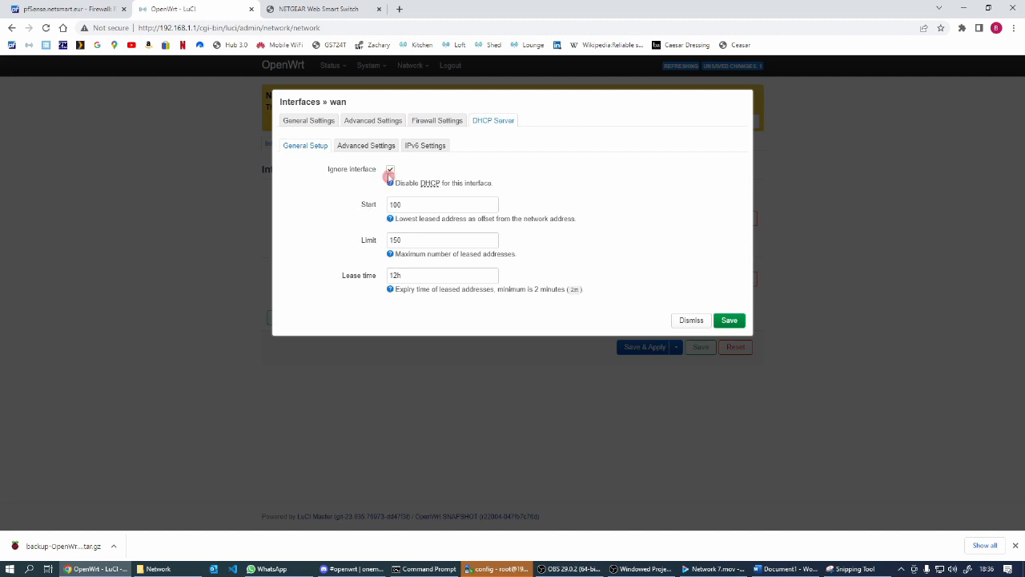
left_click(392, 172)
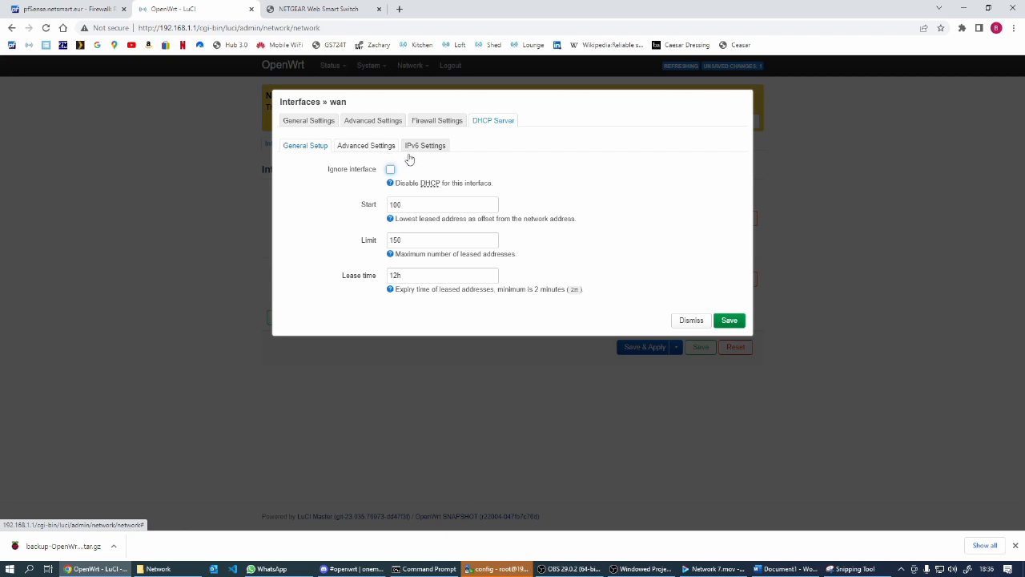
left_click(730, 321)
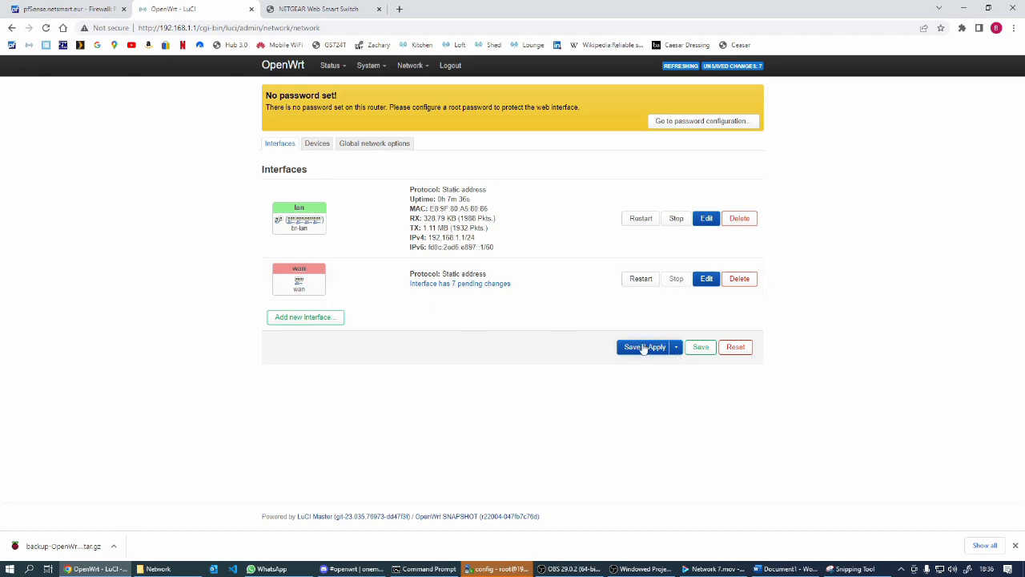
left_click(645, 347)
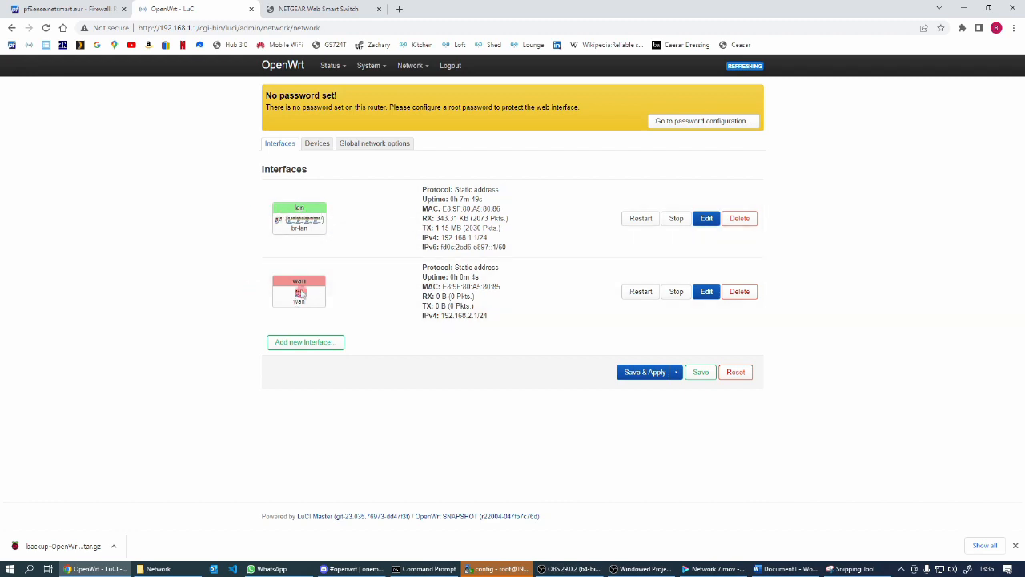
Set the firewall's general Input policy and the wan zone's Input policy to accept, then save and apply.
mouse_move(330, 298)
mouse_move(416, 77)
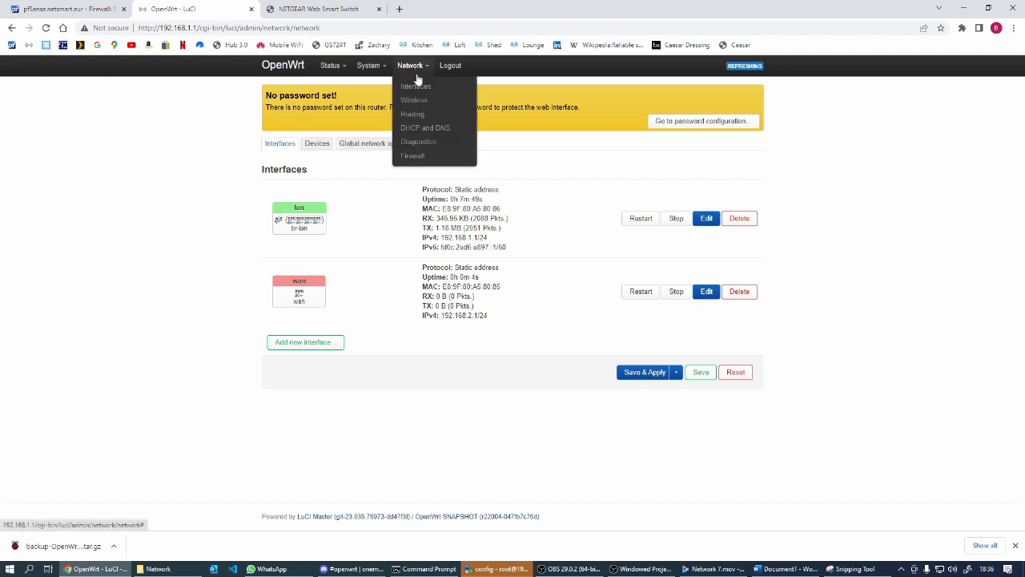
left_click(412, 157)
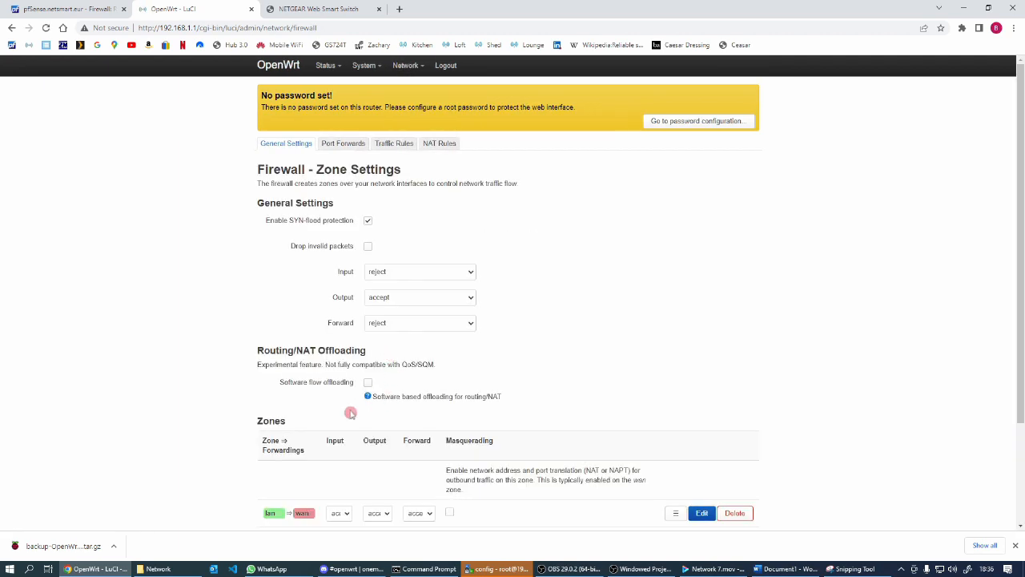
scroll(351, 413, "down", 3)
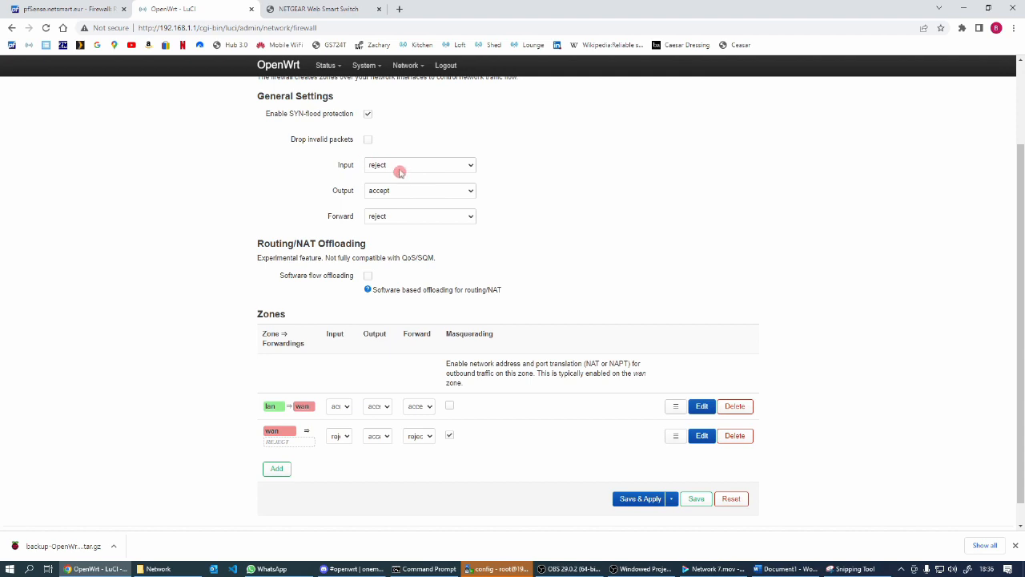
left_click(472, 165)
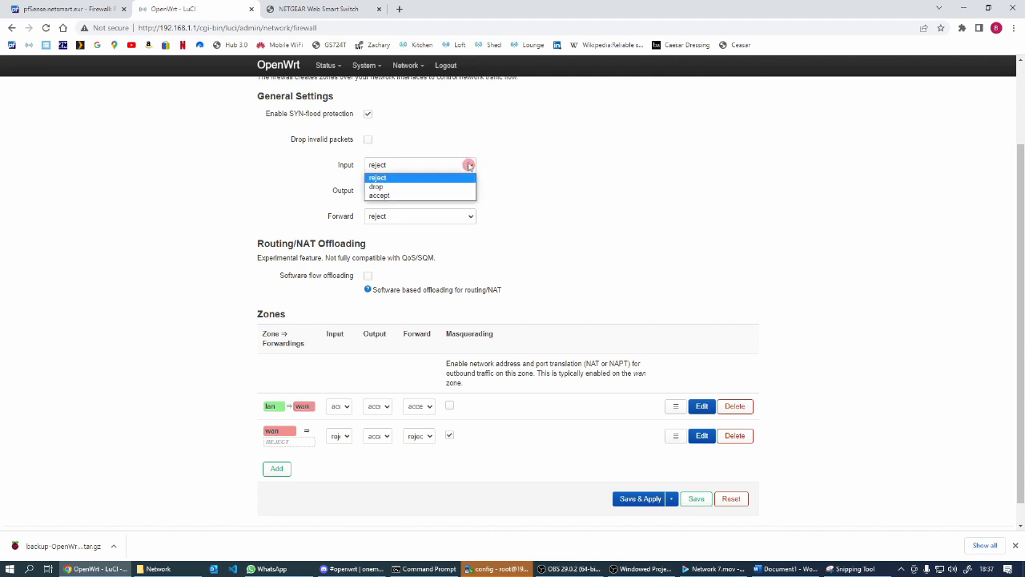
left_click(406, 194)
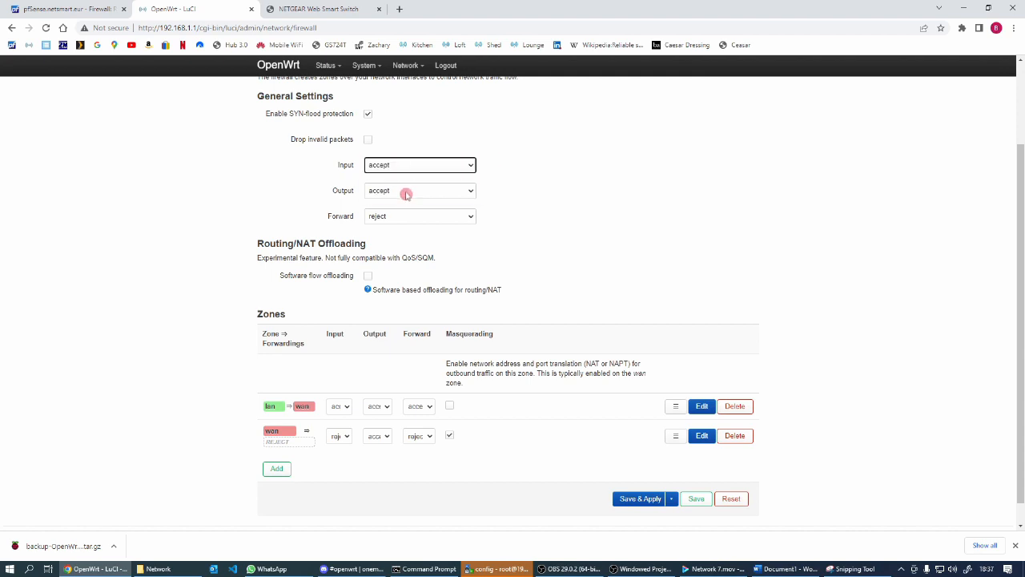
left_click(347, 437)
left_click(342, 467)
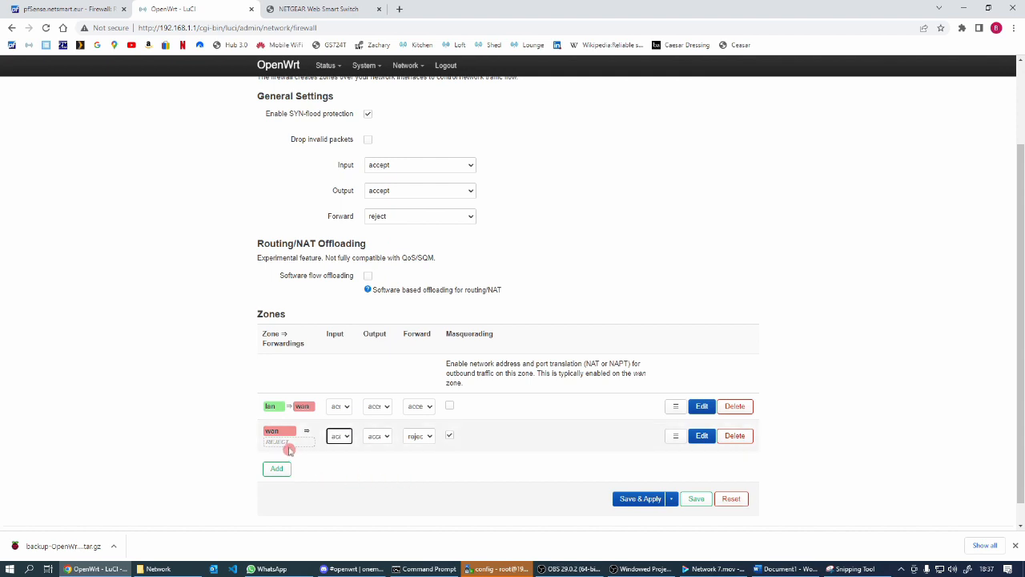
left_click_drag(290, 450, 295, 435)
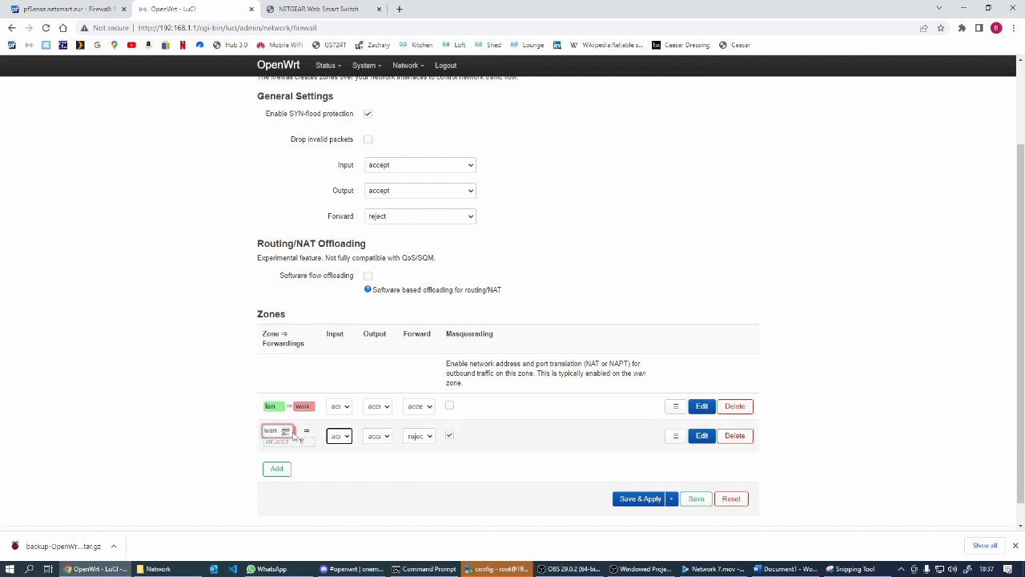
left_click_drag(294, 434, 303, 433)
left_click(640, 501)
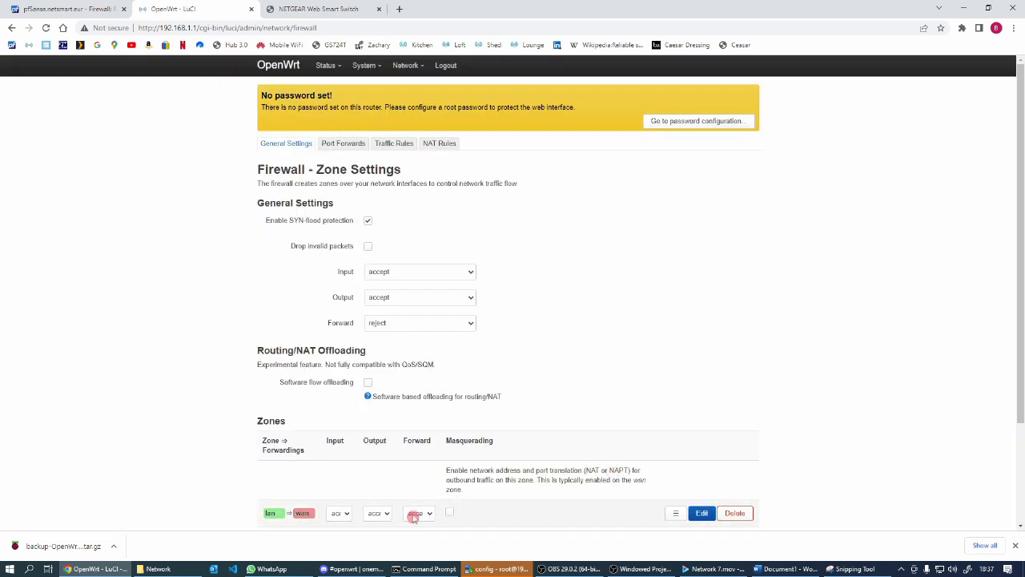
Rename the wan firewall zone to admin, then save and apply the change.
scroll(413, 516, "down", 2)
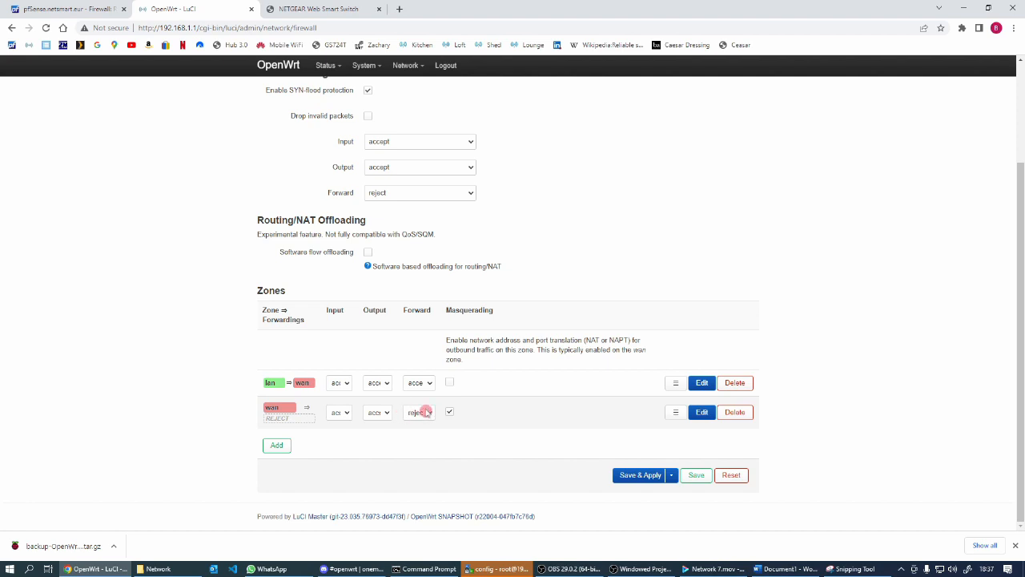
left_click(702, 413)
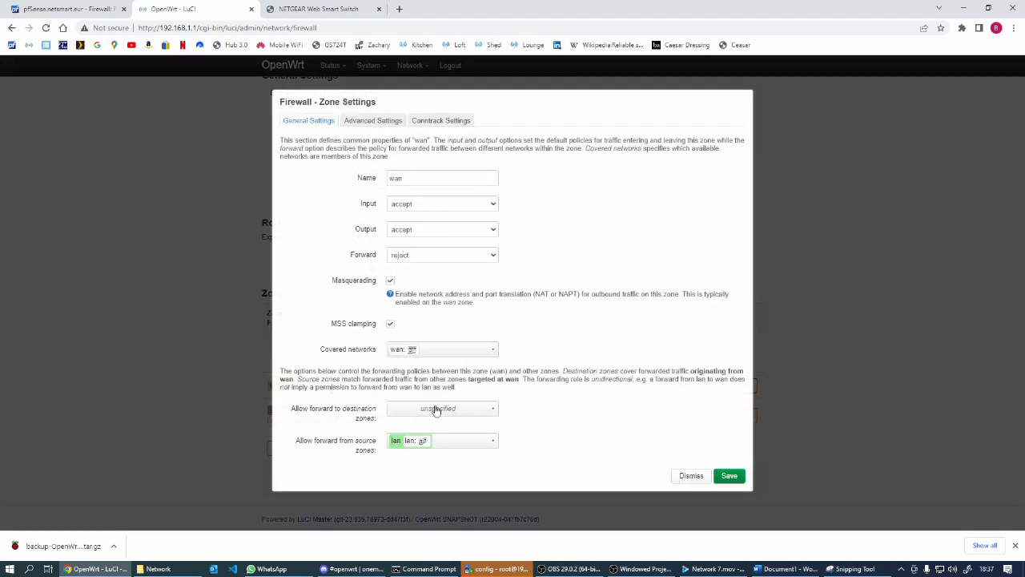
double_click(407, 178)
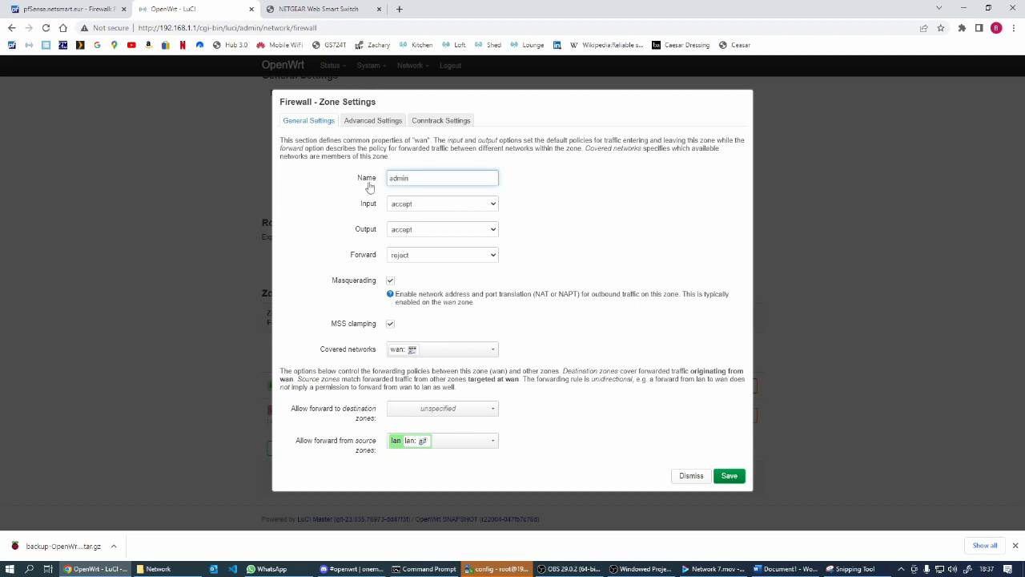
left_click(565, 225)
left_click(730, 476)
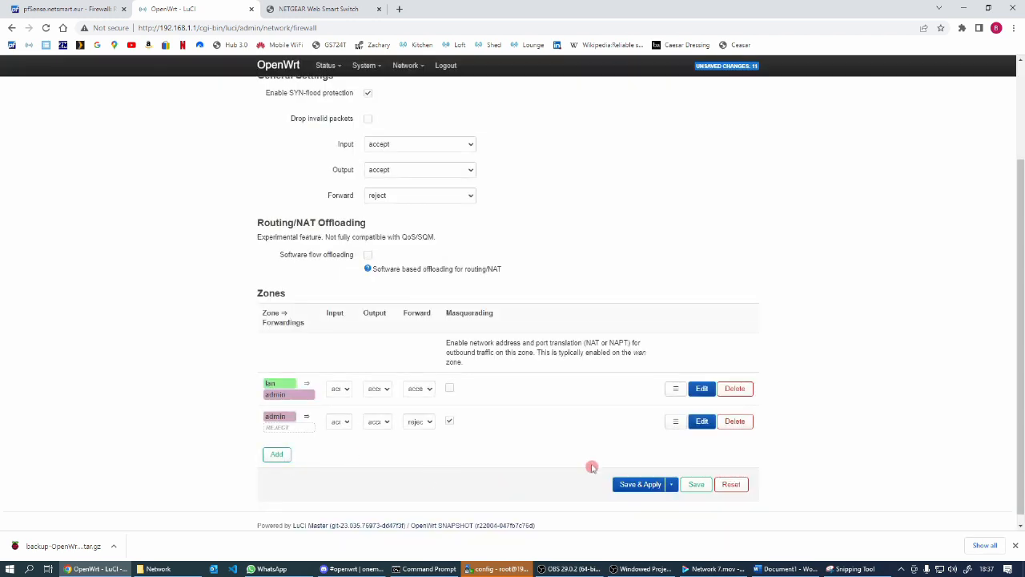
left_click(642, 485)
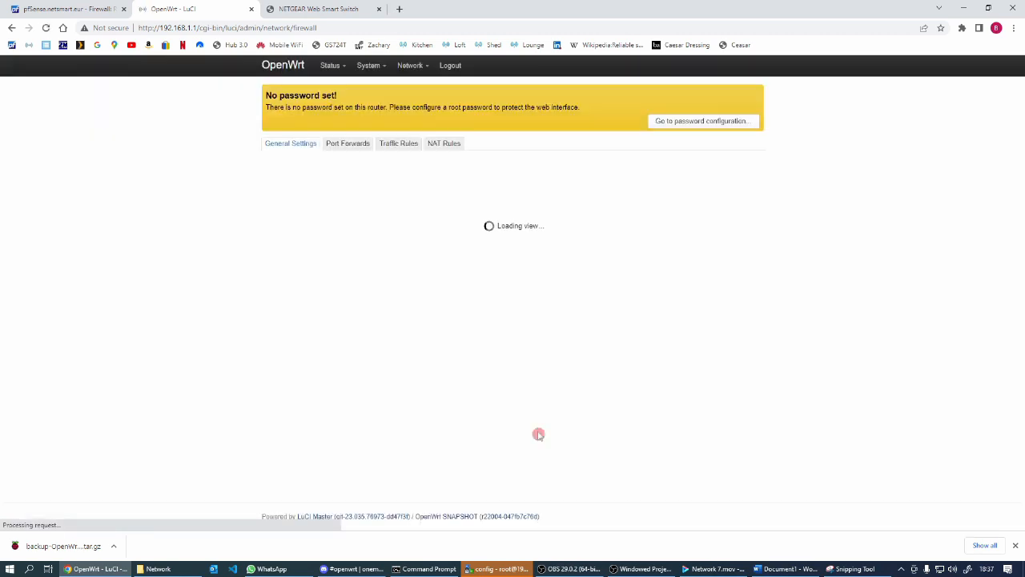
Review the OpenWrt interfaces overview, then run ipconfig in Command Prompt to check the PC's adapter addresses.
mouse_move(405, 67)
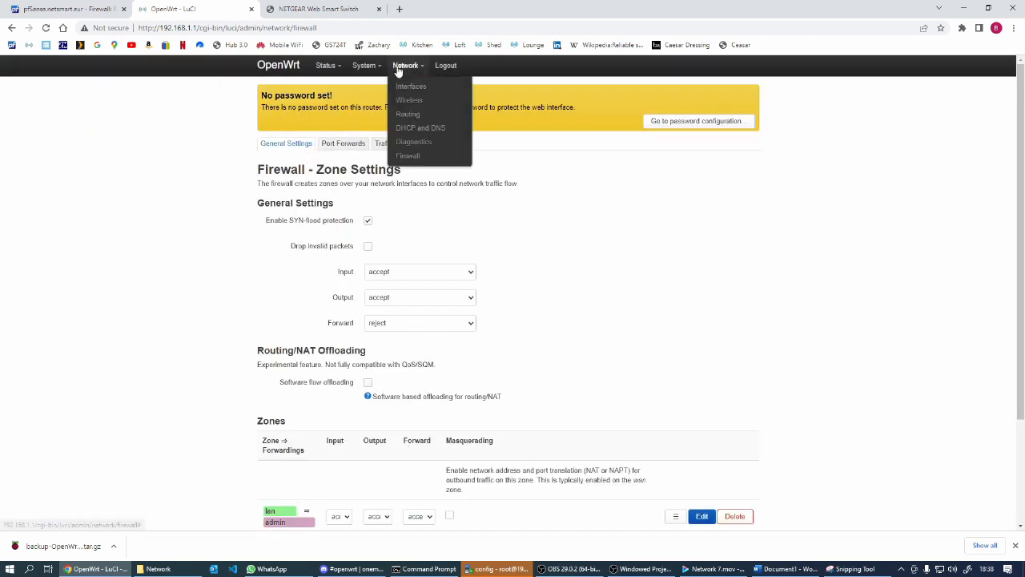
left_click(407, 87)
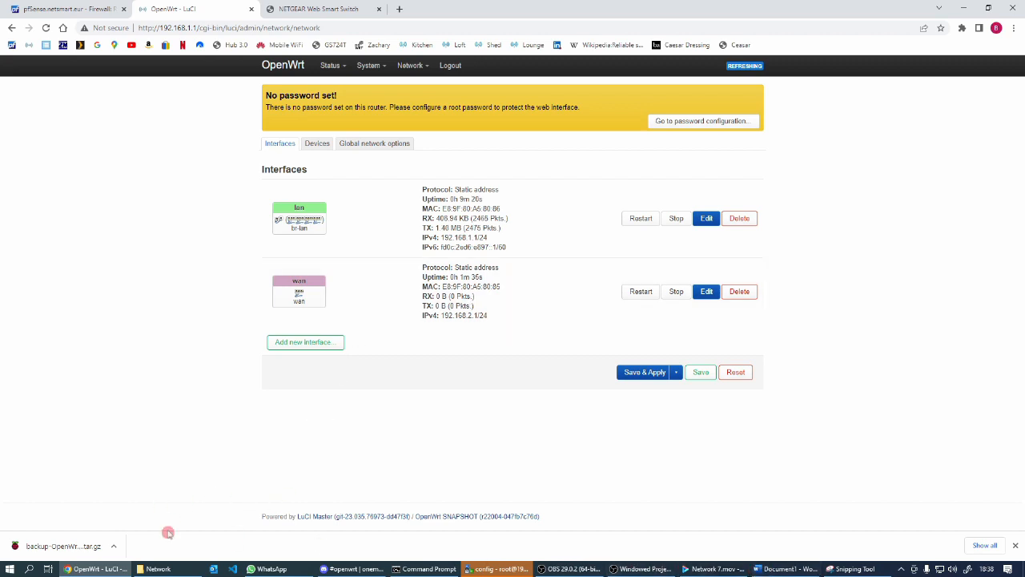
left_click(418, 571)
left_click_drag(0, 8, 431, 18)
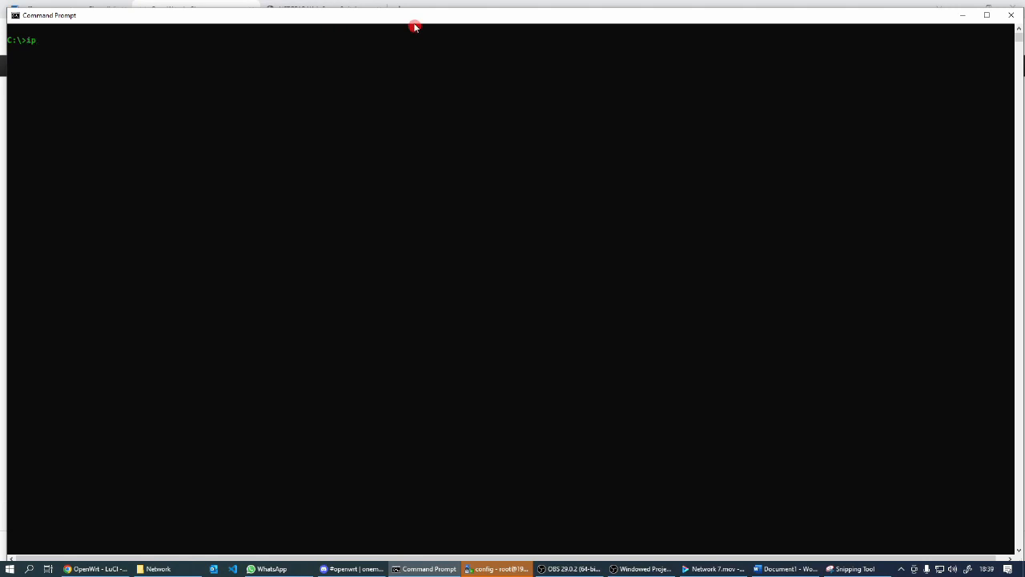
key("Return")
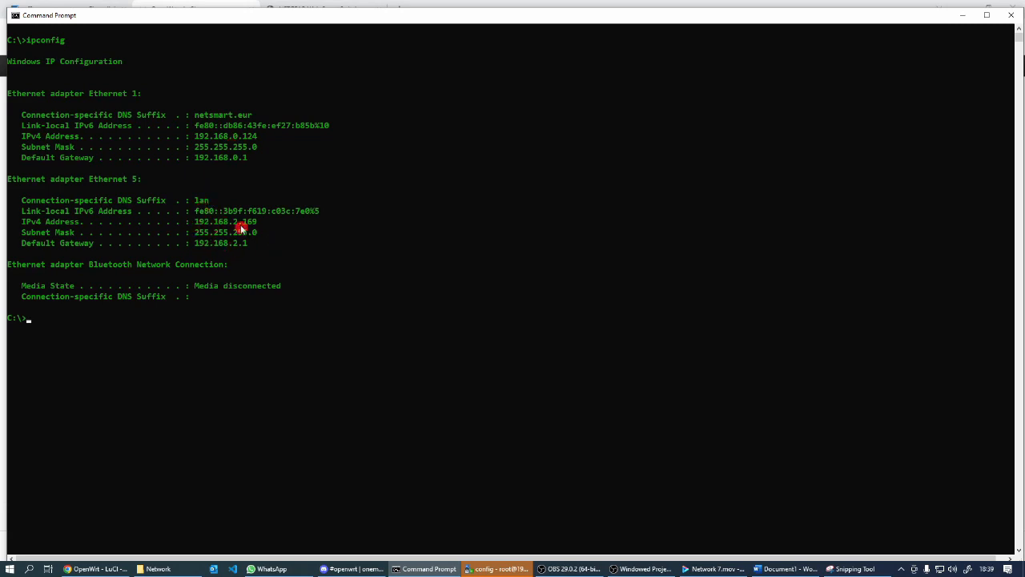
Switch back to the browser, open the router's interfaces page at 192.168.2.1 and log in with a blank password.
left_click(513, 20)
left_click_drag(519, 22, 0, 104)
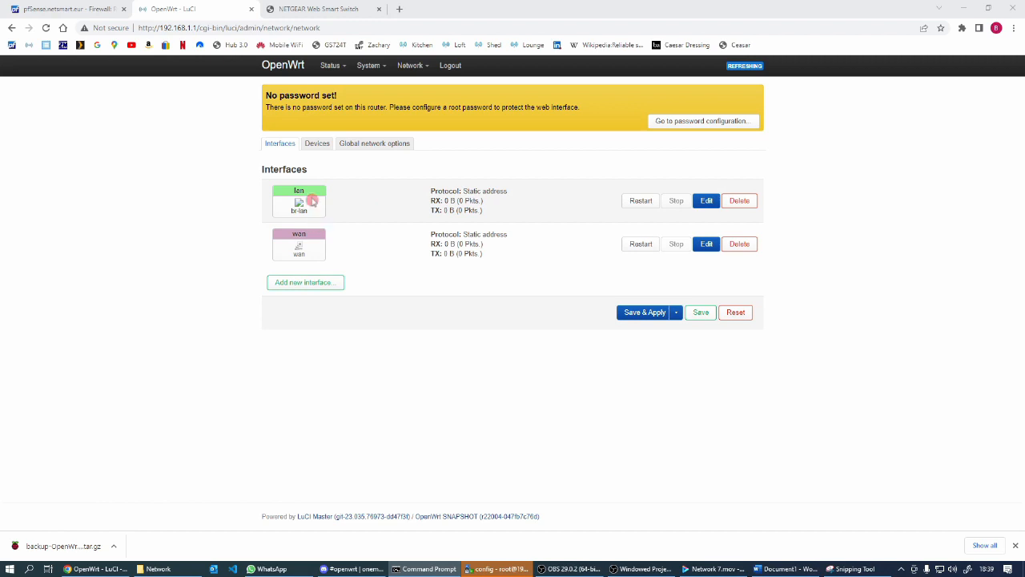
double_click(190, 27)
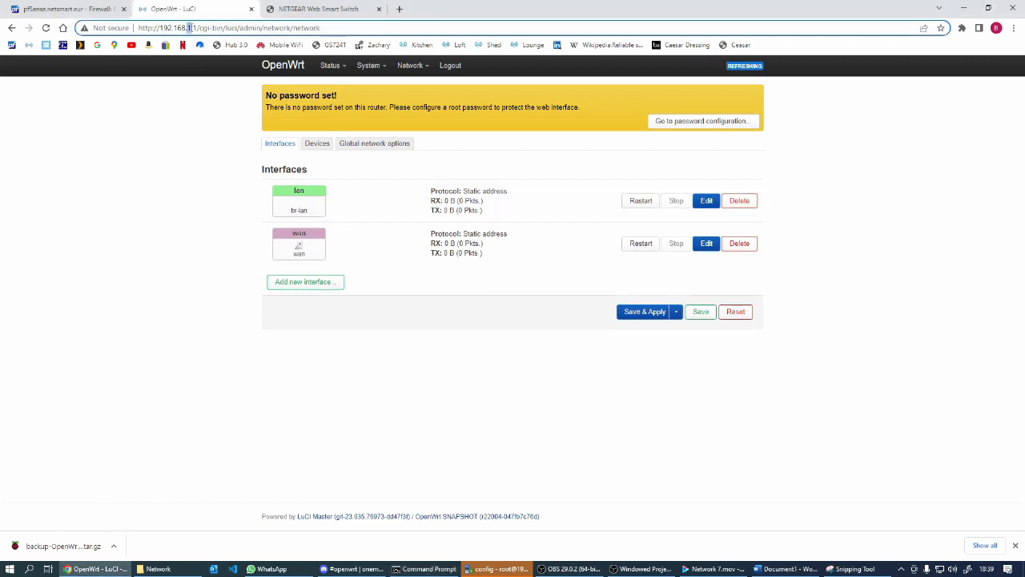
type("2")
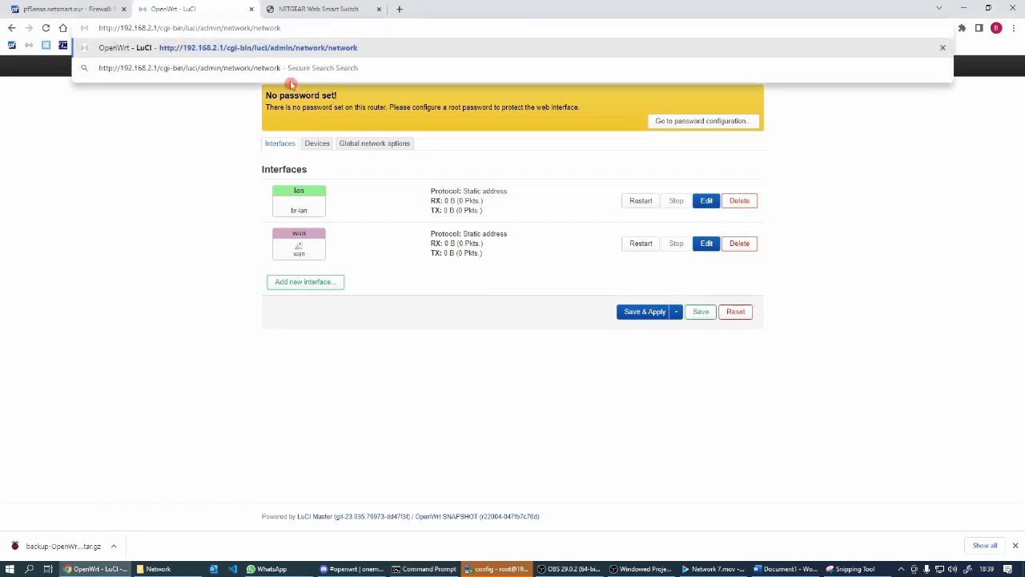
key("Return")
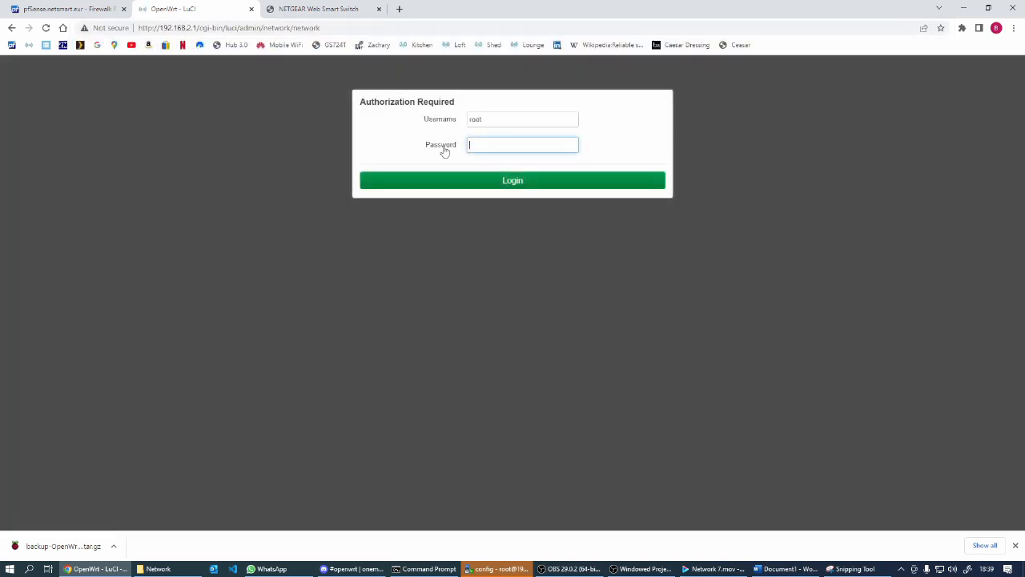
left_click(532, 180)
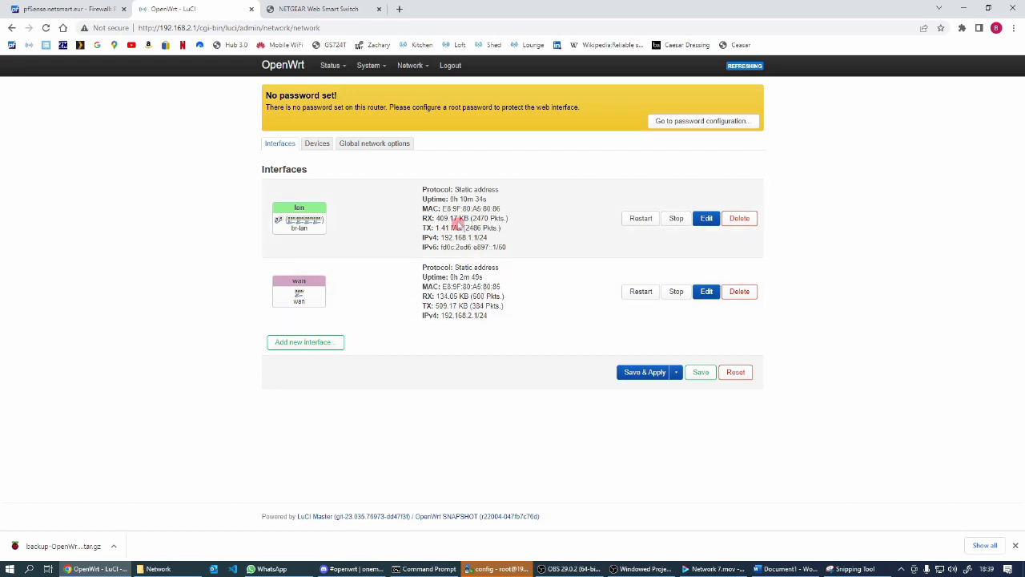
Switch the lan interface's protocol to Unmanaged, then save and apply the change.
left_click(707, 220)
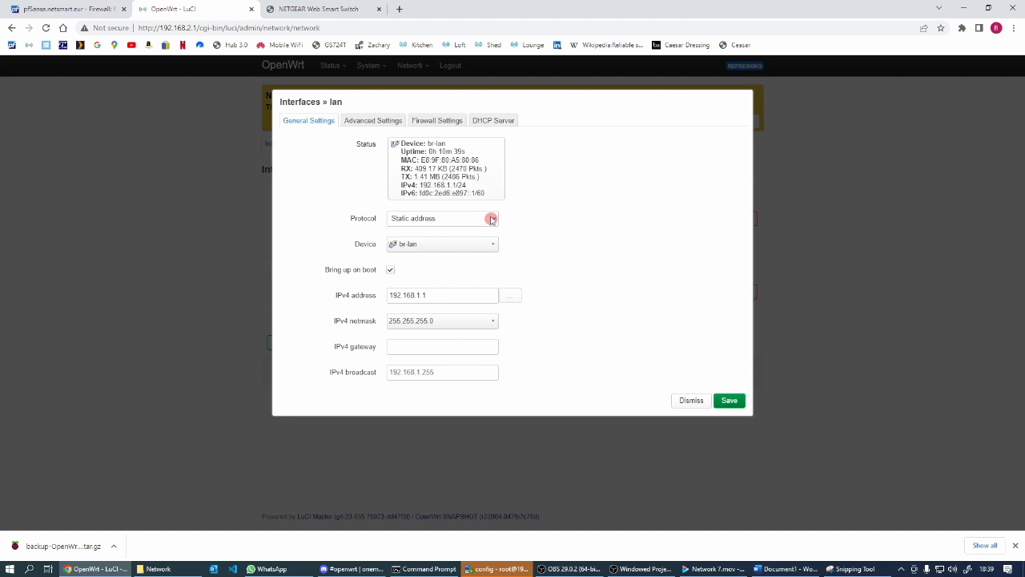
left_click(491, 219)
double_click(417, 294)
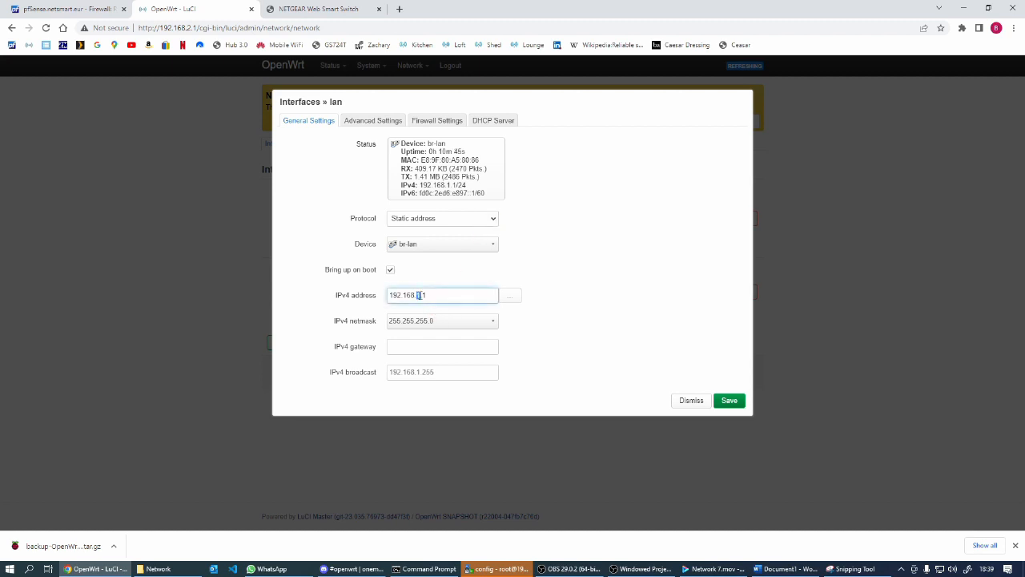
left_click(472, 260)
left_click(490, 219)
left_click(430, 250)
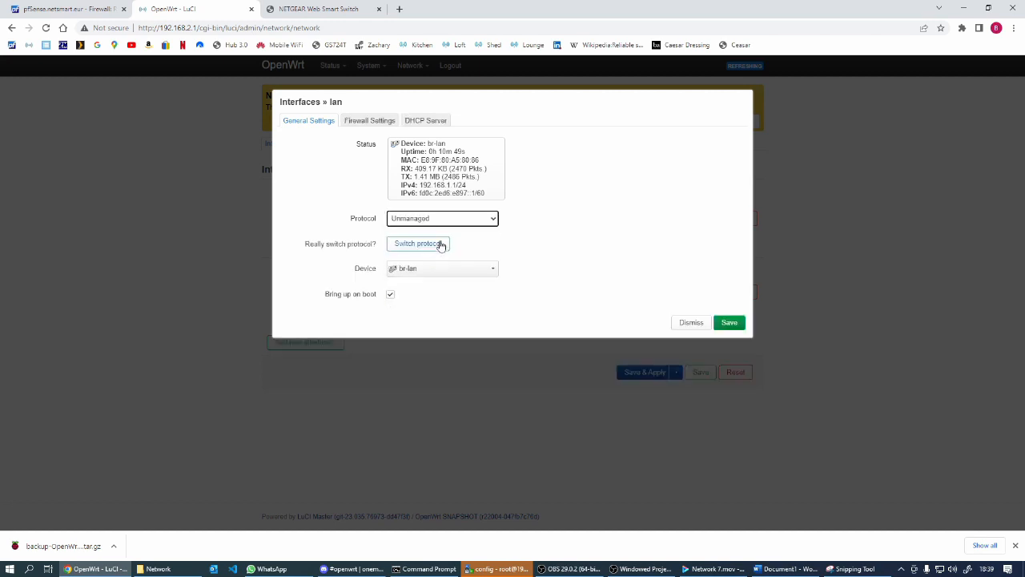
left_click(427, 242)
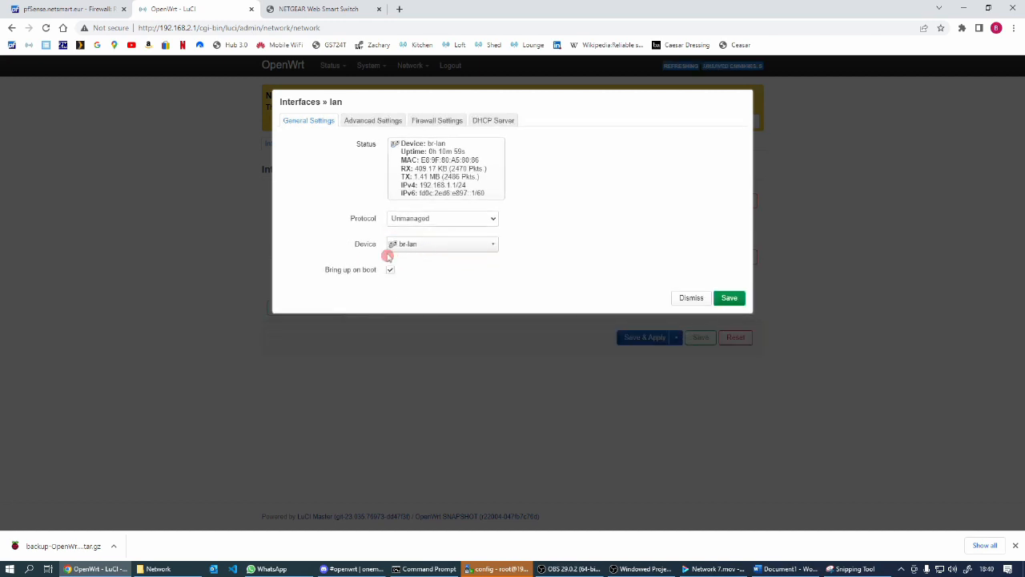
left_click(733, 299)
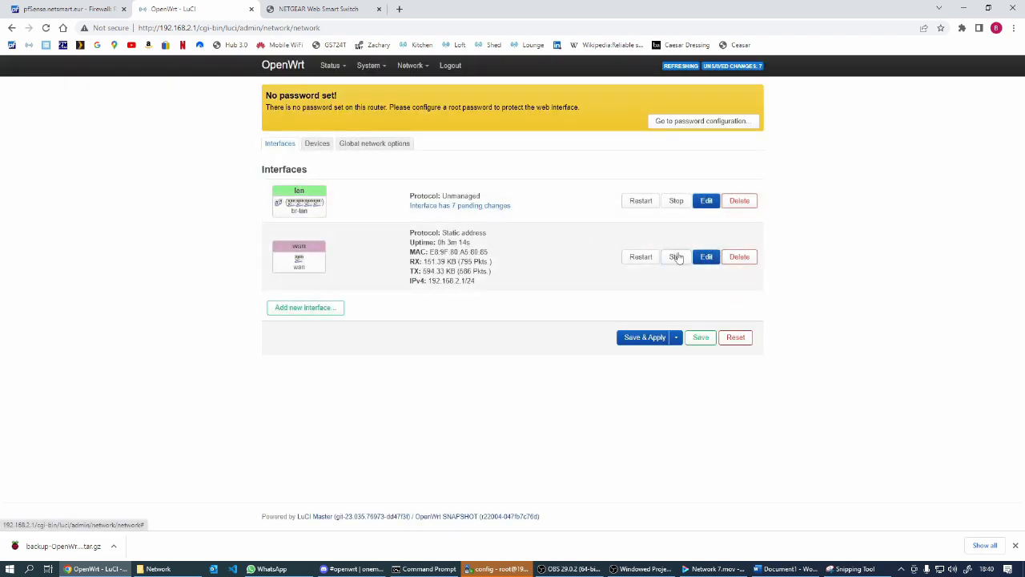
left_click(647, 338)
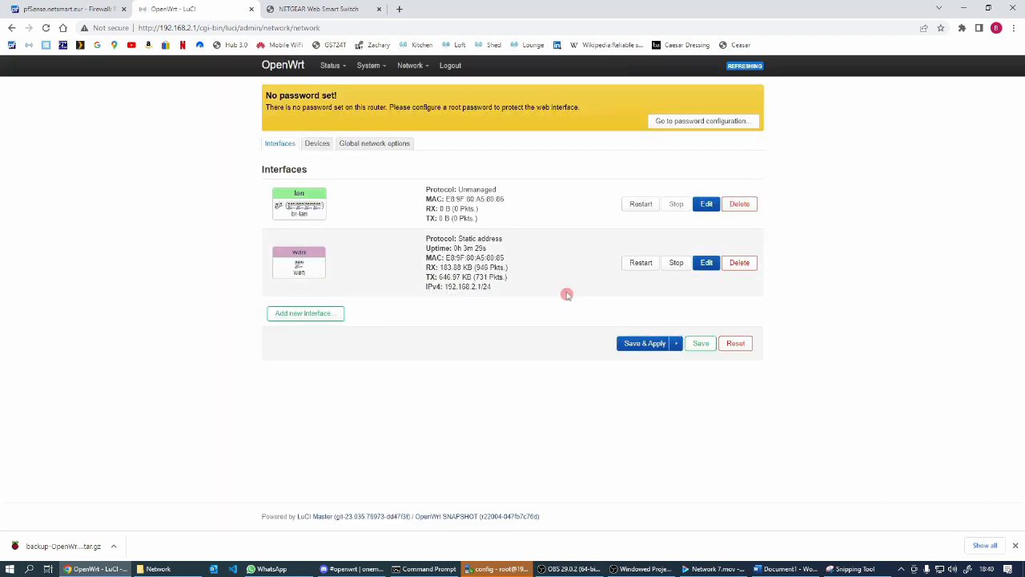
Set the wan interface's IPv4 address to 192.168.1.1, then save, apply and keep the settings.
left_click(708, 263)
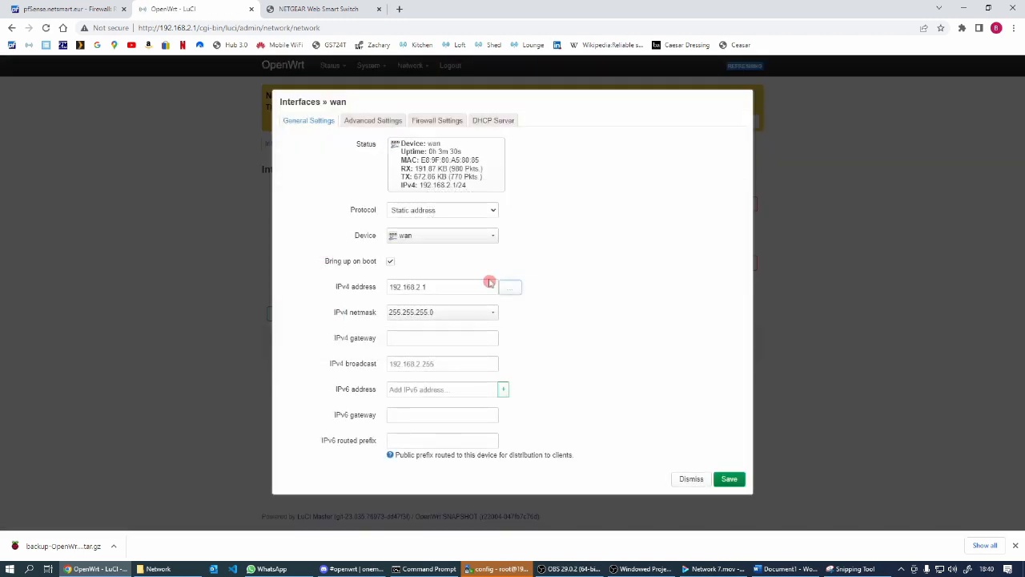
double_click(417, 286)
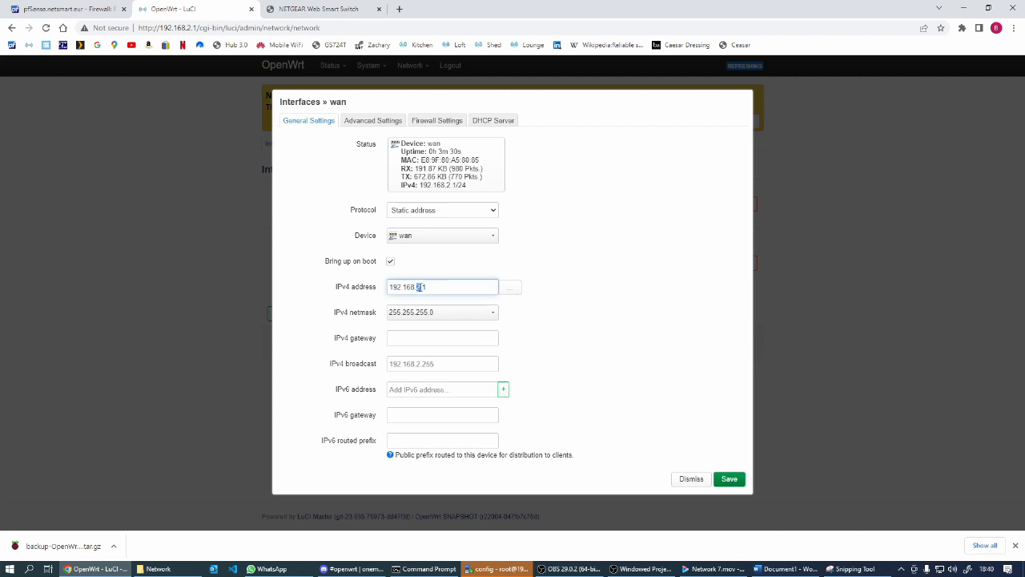
type("1")
left_click(729, 480)
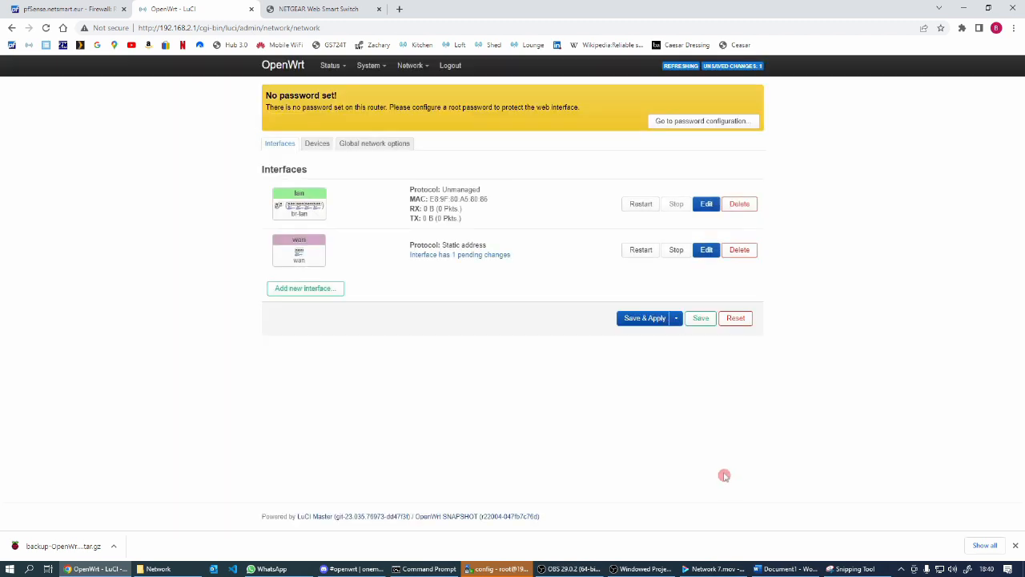
left_click(636, 319)
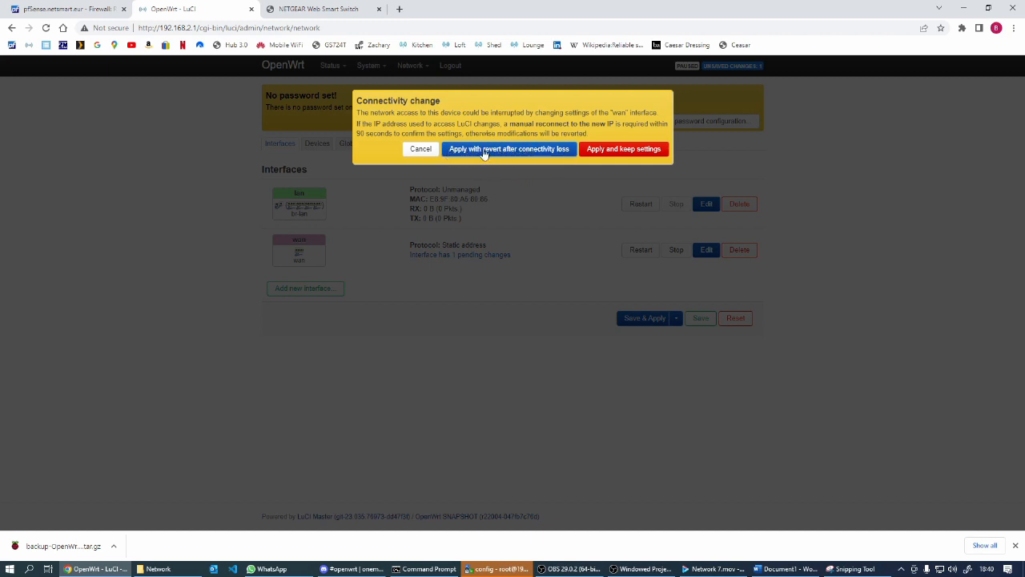
left_click(624, 149)
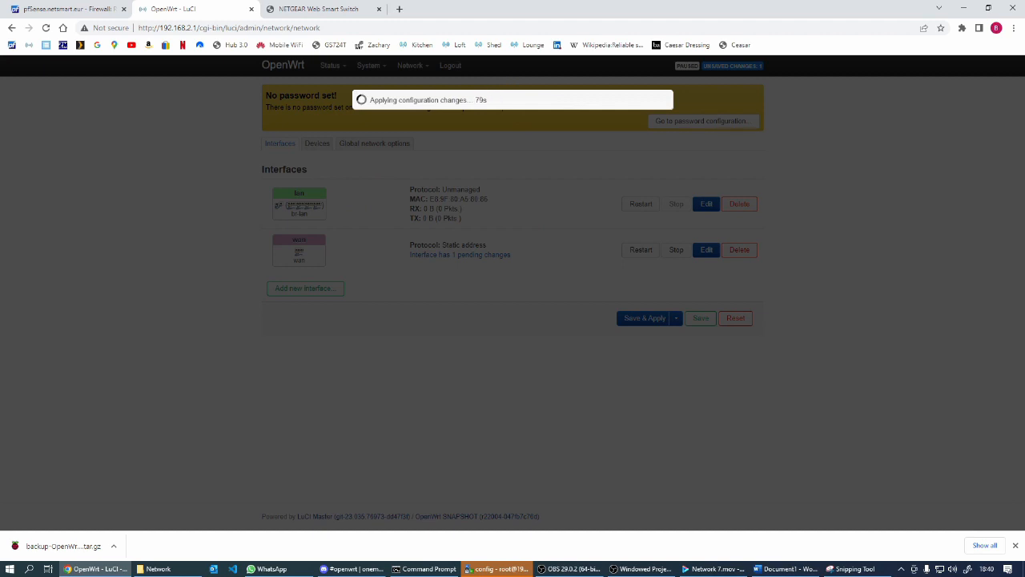
Switch to Command Prompt and run ipconfig again to check the PC's adapter addresses.
mouse_move(0, 32)
left_mouse_down()
mouse_move(825, 56)
mouse_move(815, 12)
mouse_move(744, 4)
mouse_move(746, 12)
mouse_move(745, 1)
left_mouse_up()
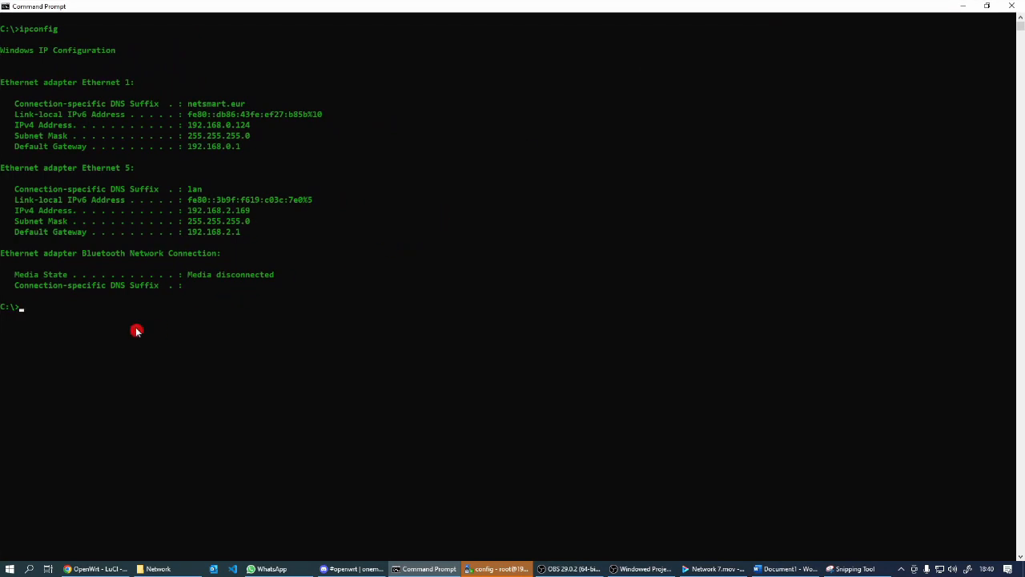
key("Up")
key("Return")
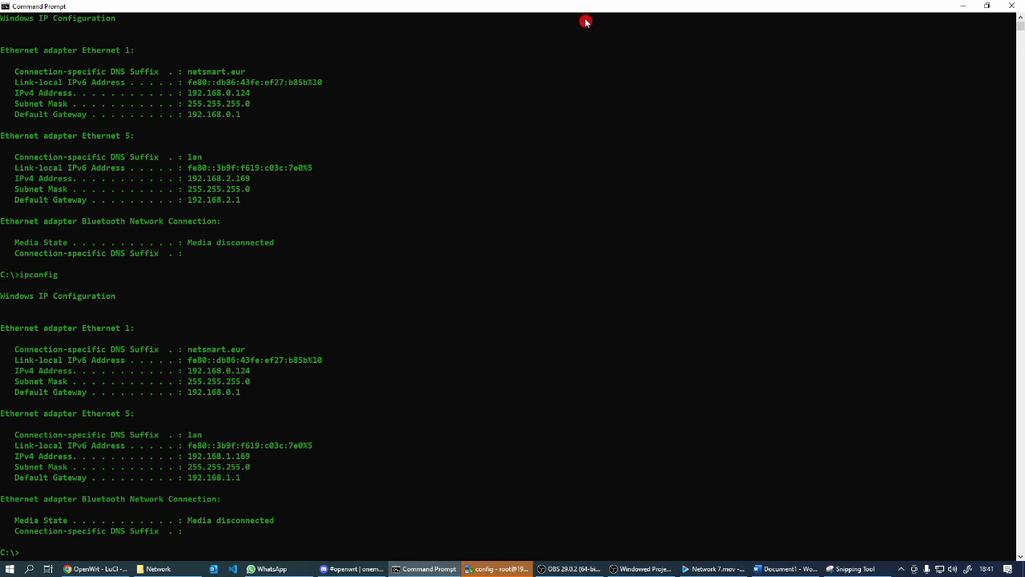
Return to the browser and reopen the router's interfaces page at 192.168.1.1.
left_click_drag(582, 5, 0, 24)
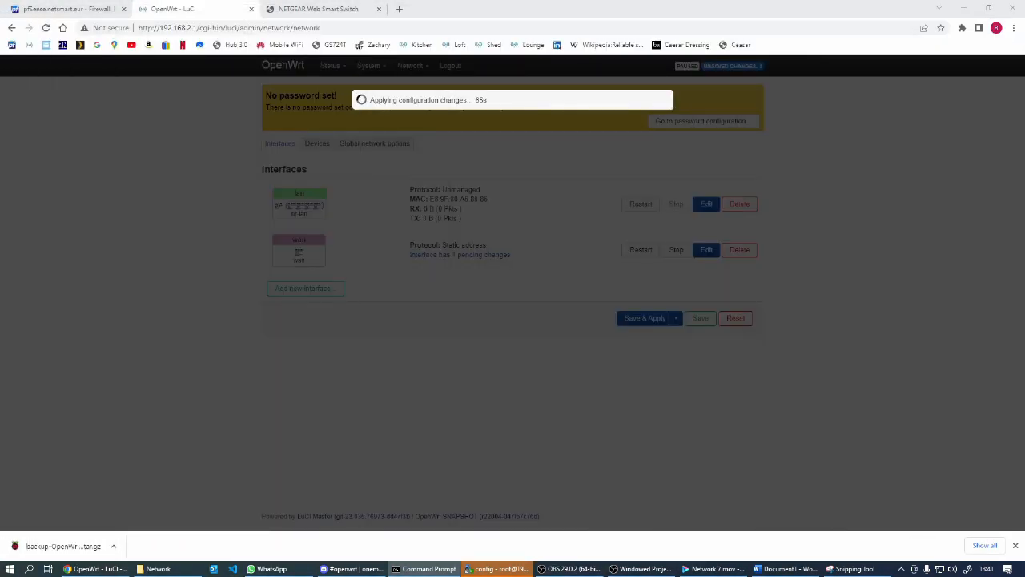
left_click(188, 28)
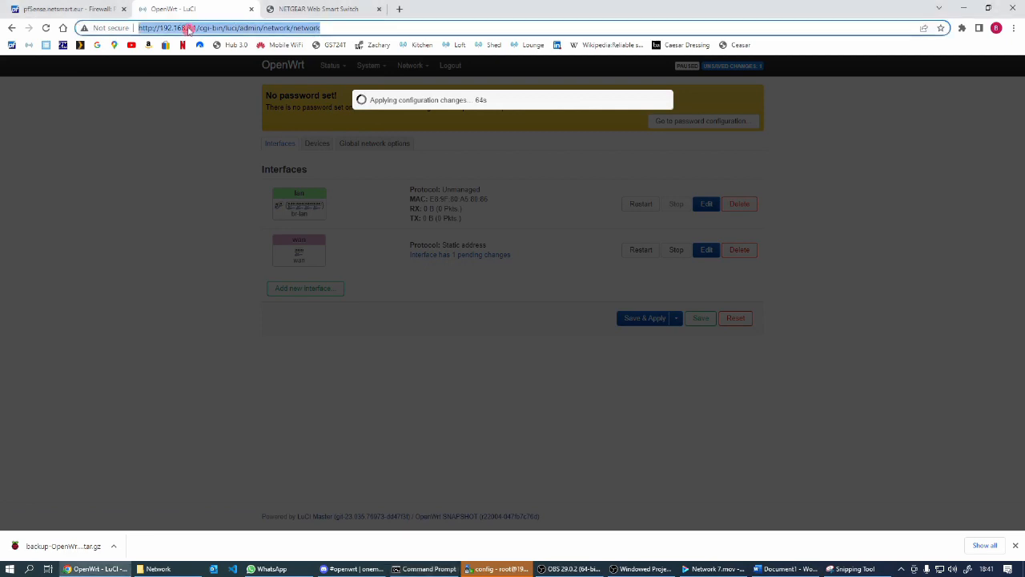
left_click(187, 28)
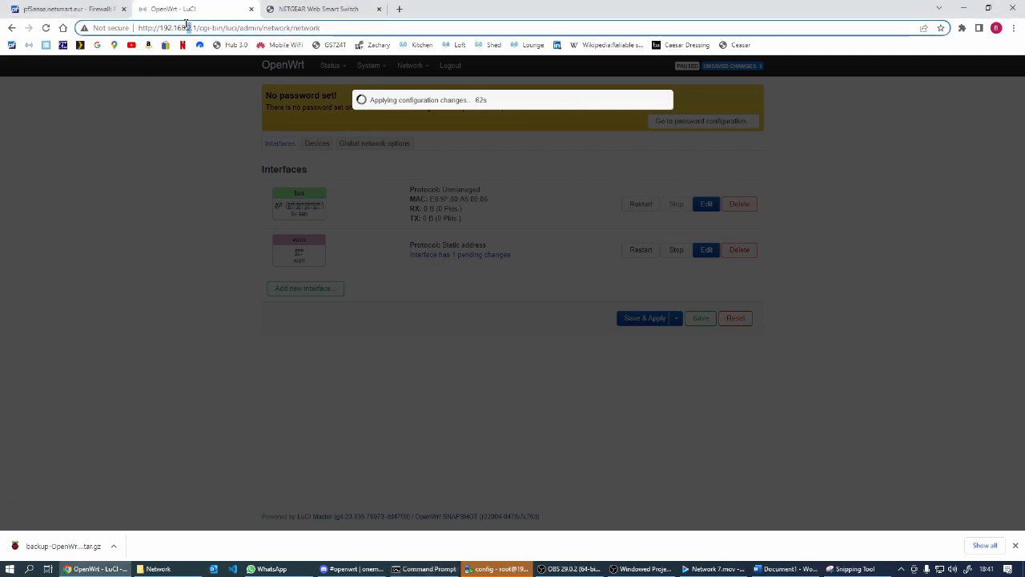
type("1")
key("Return")
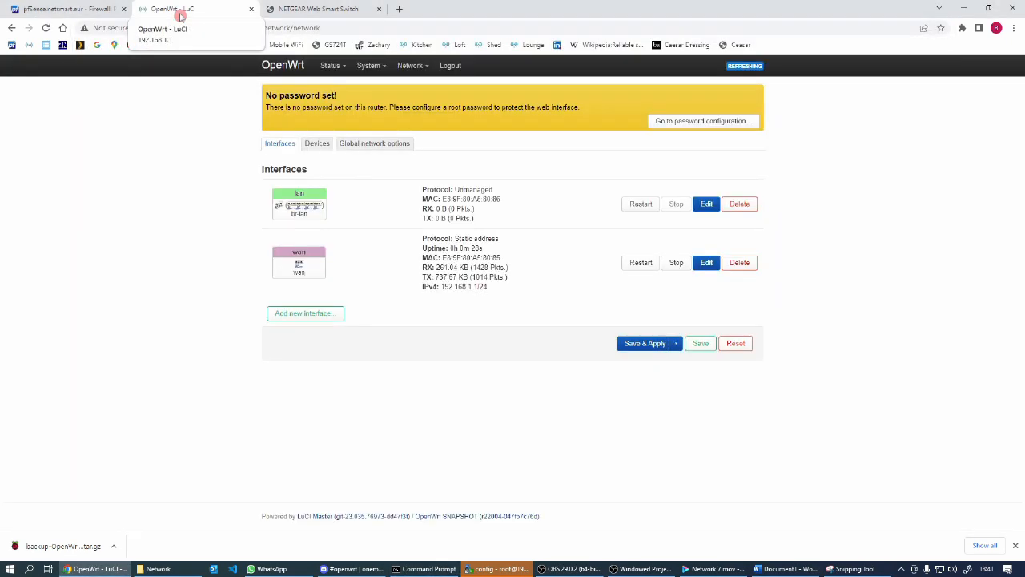
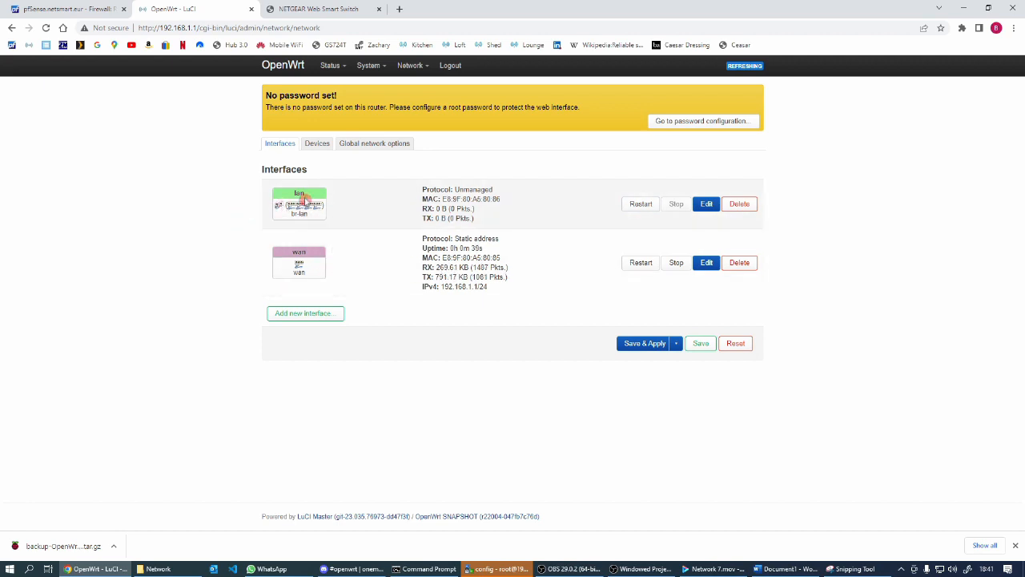
Delete the lan interface, then save and apply the change.
key("alt+Tab")
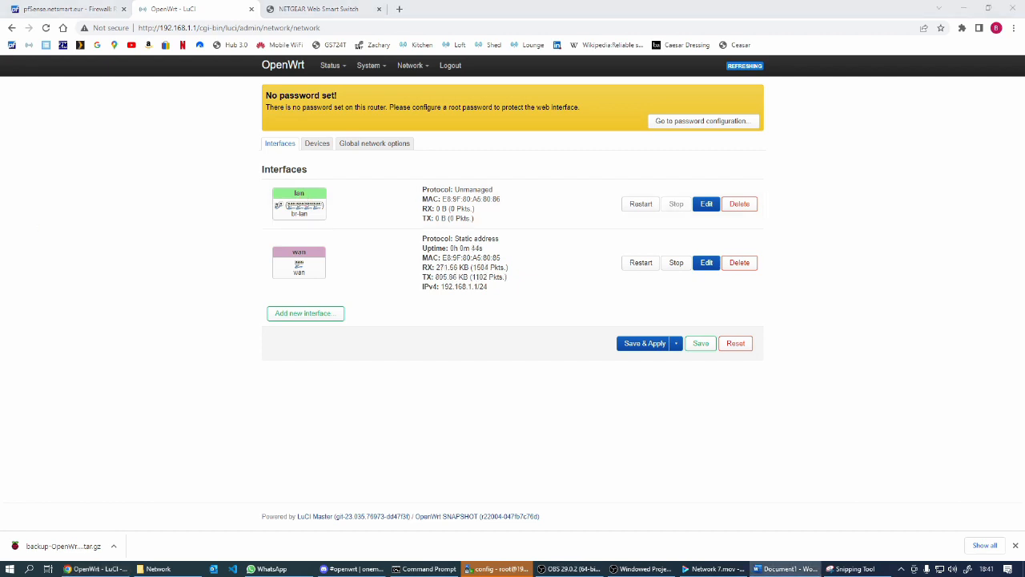
left_click(742, 205)
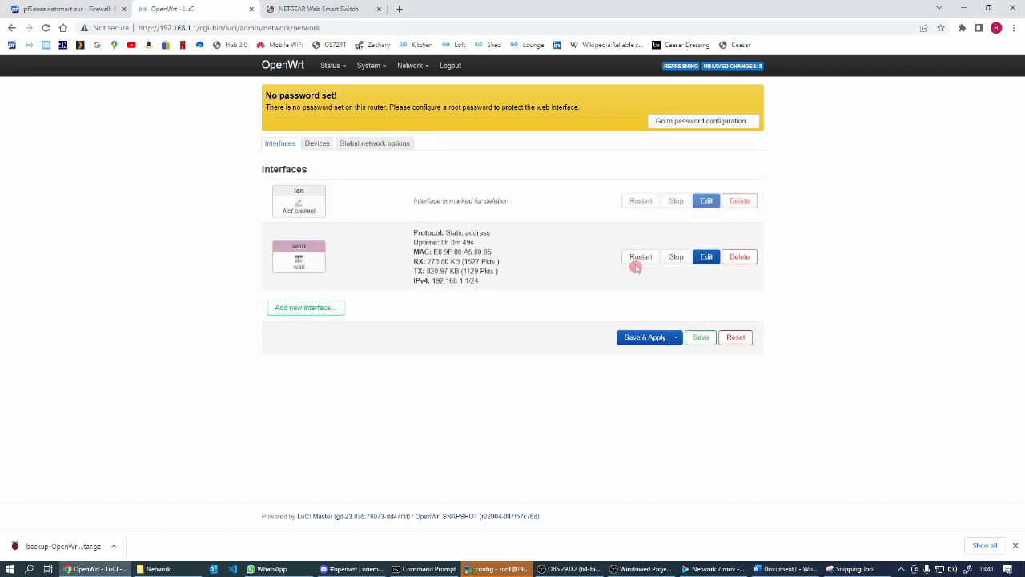
left_click(646, 337)
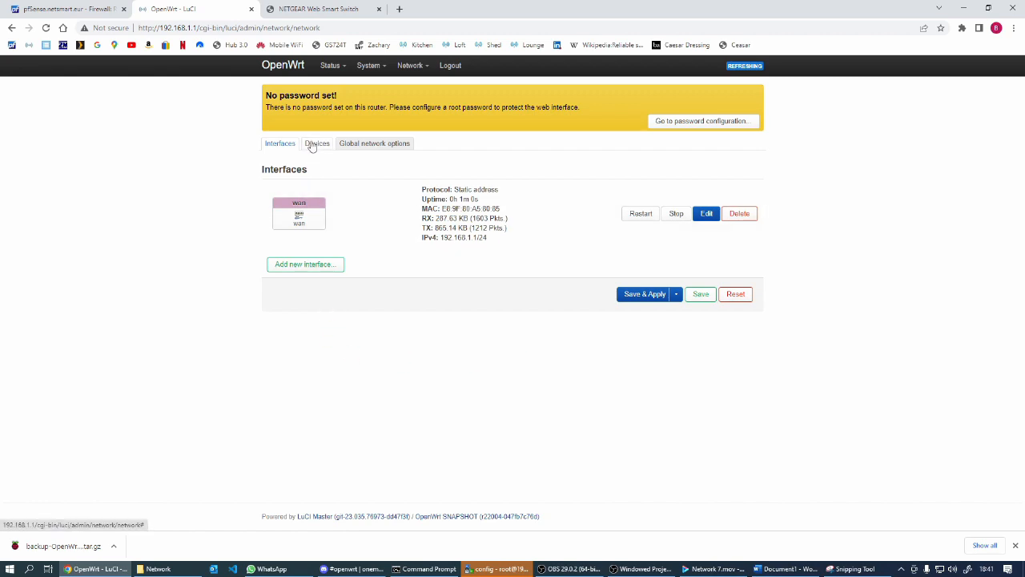
Unconfigure the br-lan bridge device, then save and apply the change.
left_click(314, 144)
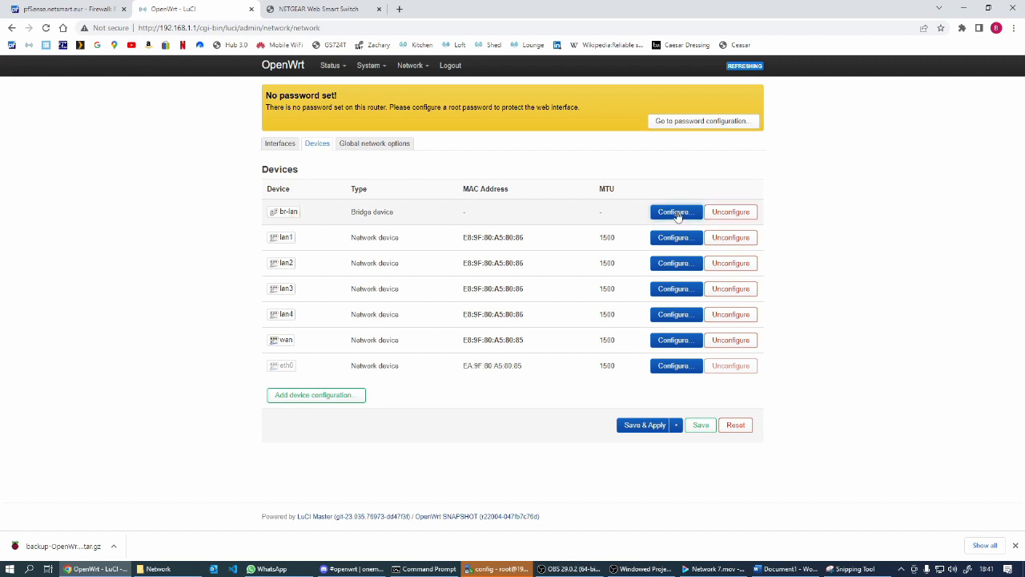
left_click(732, 213)
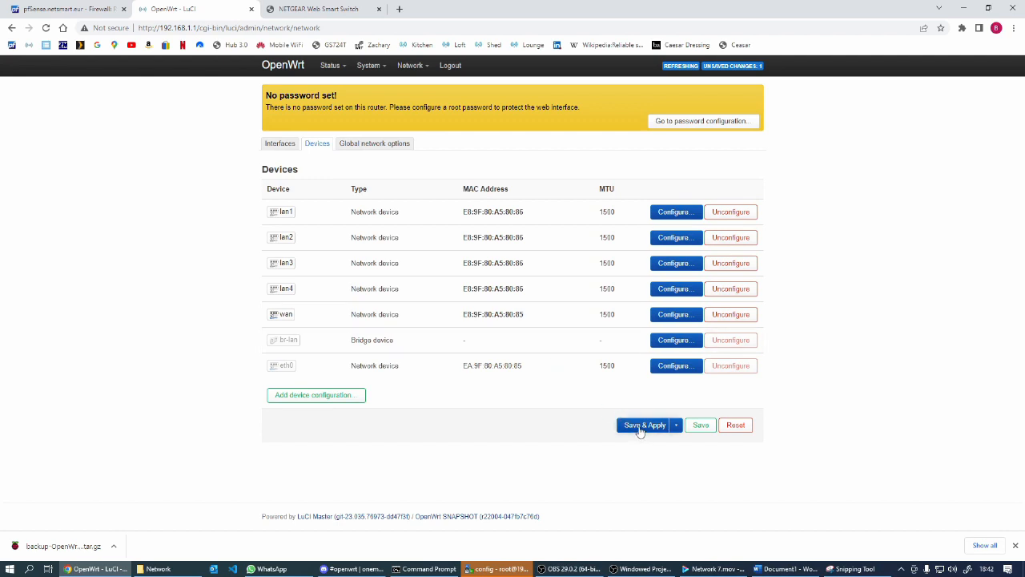
left_click(640, 426)
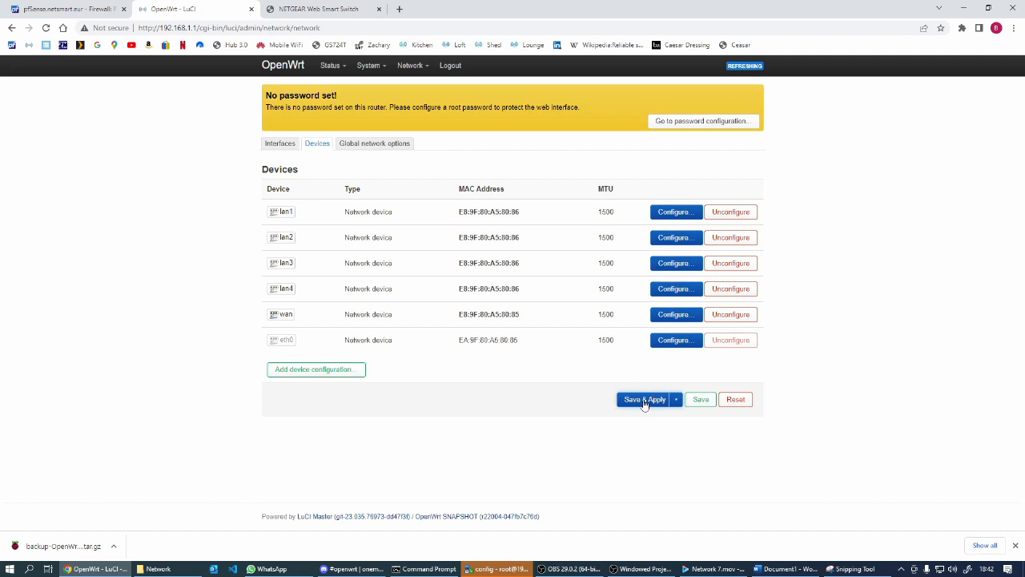
Start a new device configuration of type Bridge device and name it switch.
left_click(311, 369)
left_click(421, 152)
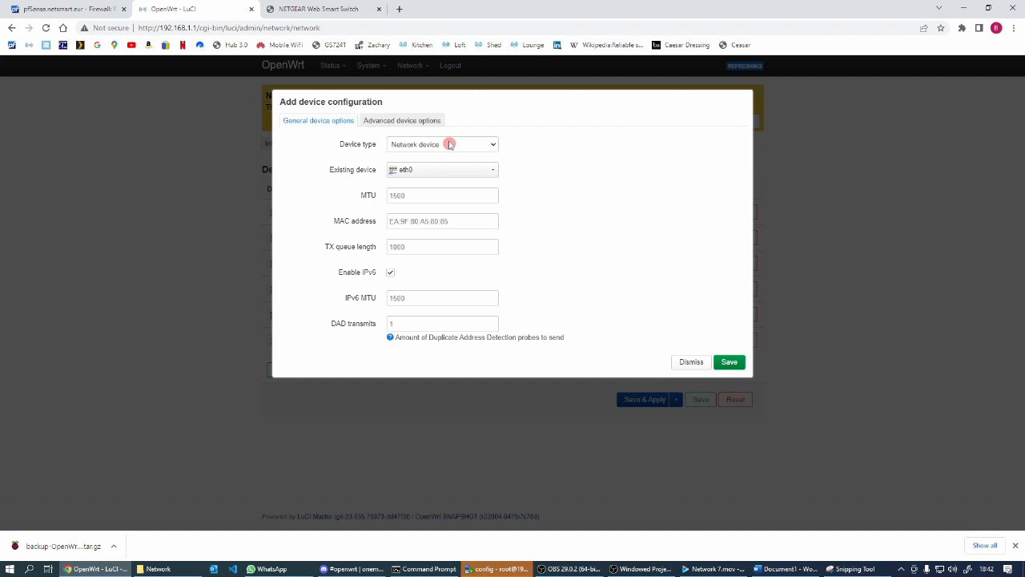
left_click(449, 144)
left_click(449, 165)
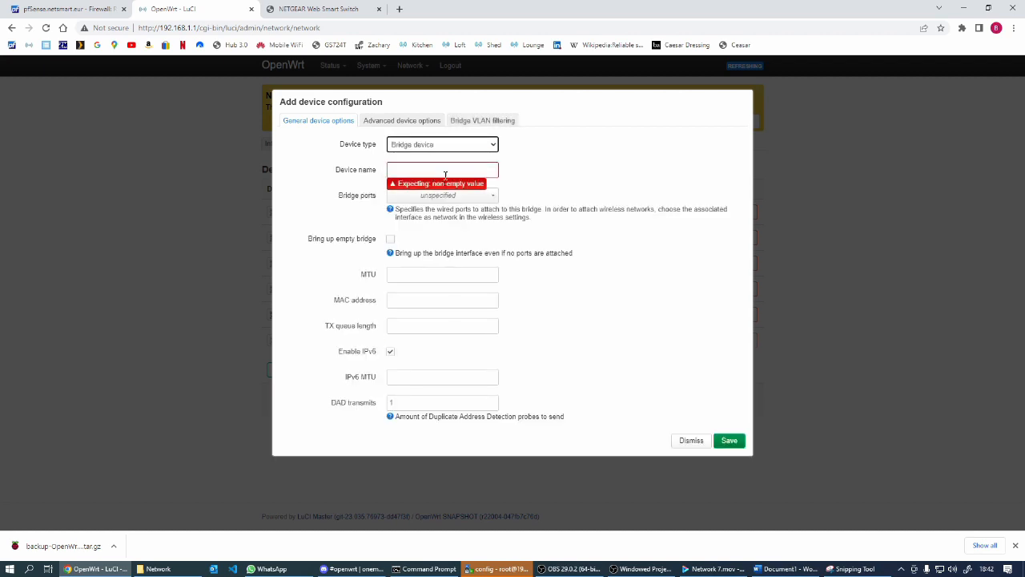
left_click(439, 171)
type("switch")
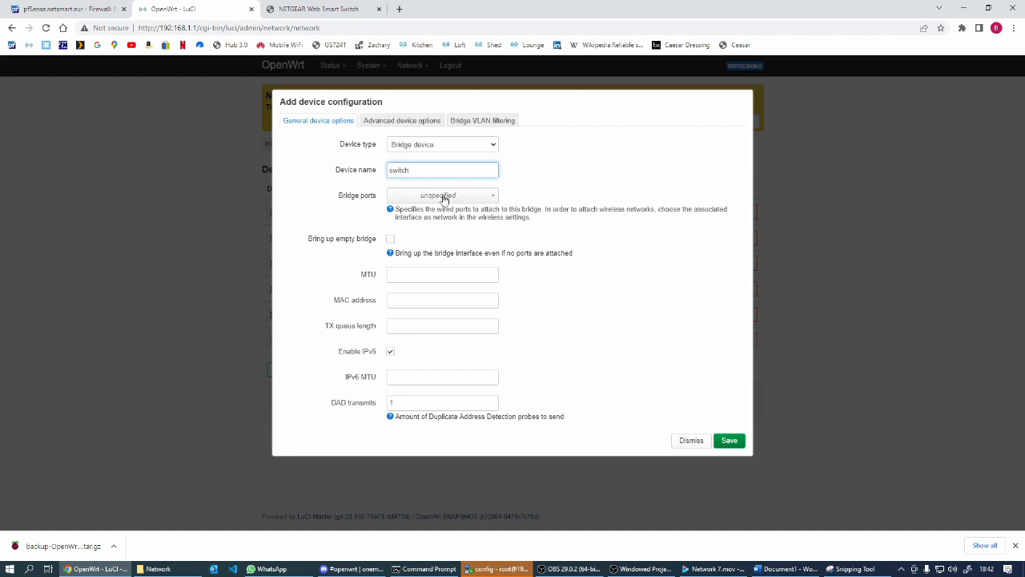
Select lan1, lan2, lan3 and lan4 as the bridge ports of the new switch device.
left_click(437, 197)
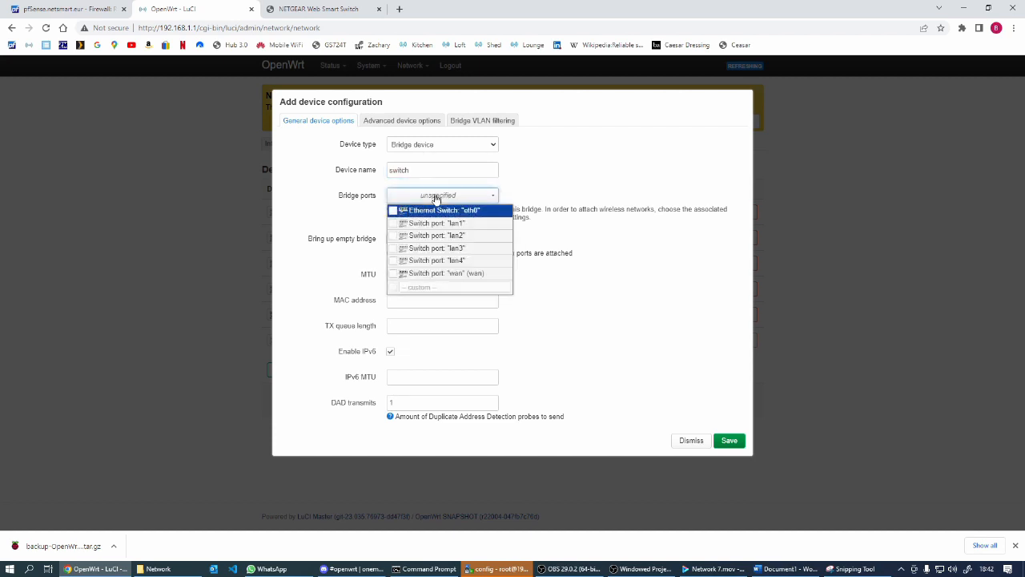
left_click(394, 224)
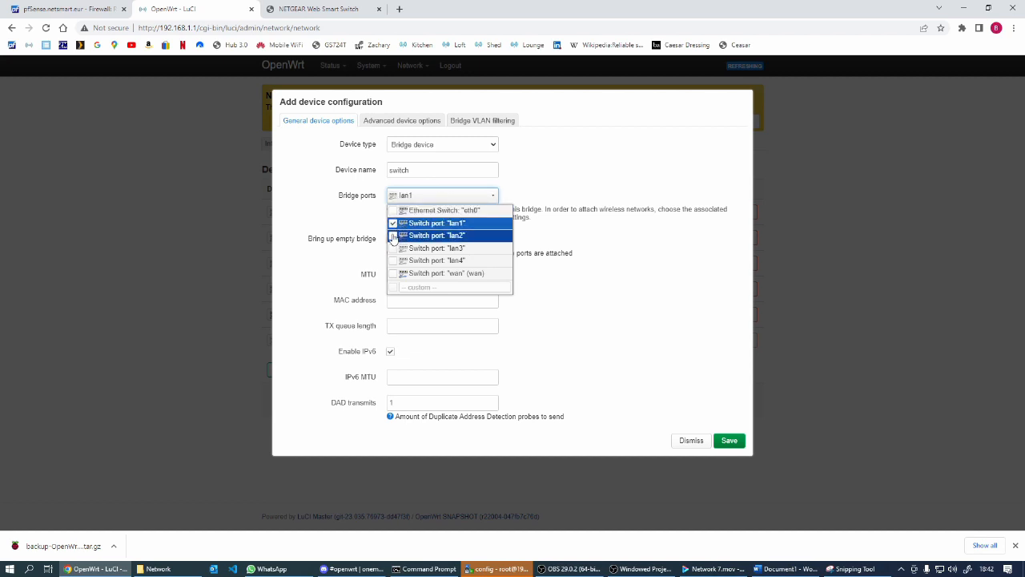
left_click(394, 236)
left_click(393, 248)
left_click(393, 260)
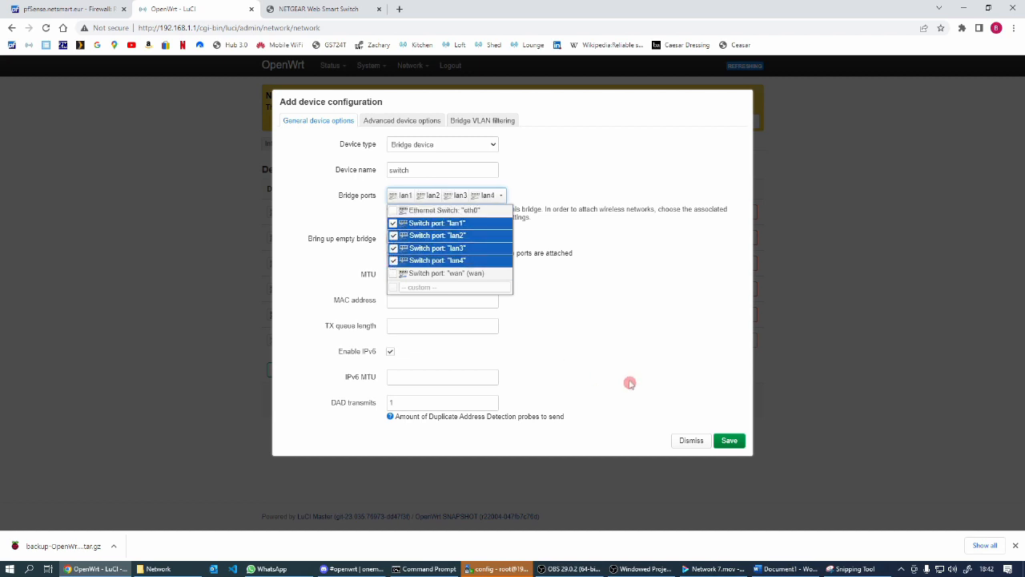
Enable bringing up the switch bridge even when empty, and open its bridge VLAN filtering settings.
left_click(628, 328)
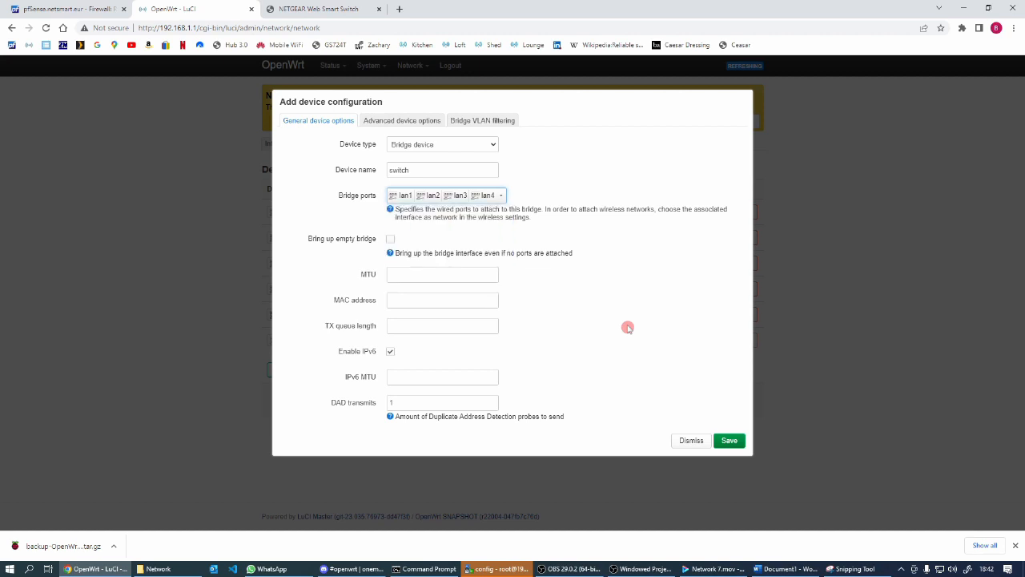
left_click(390, 238)
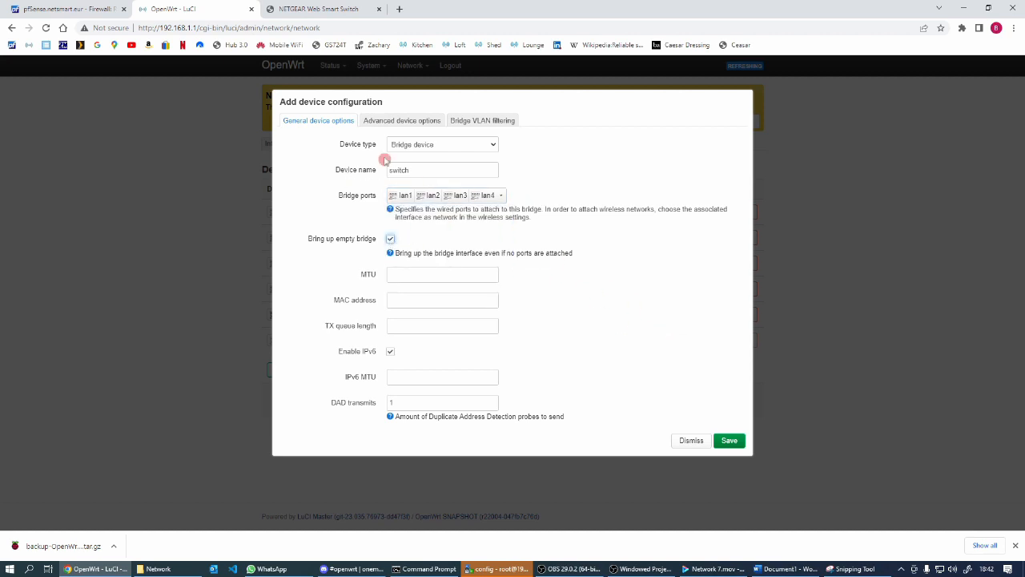
left_click(471, 120)
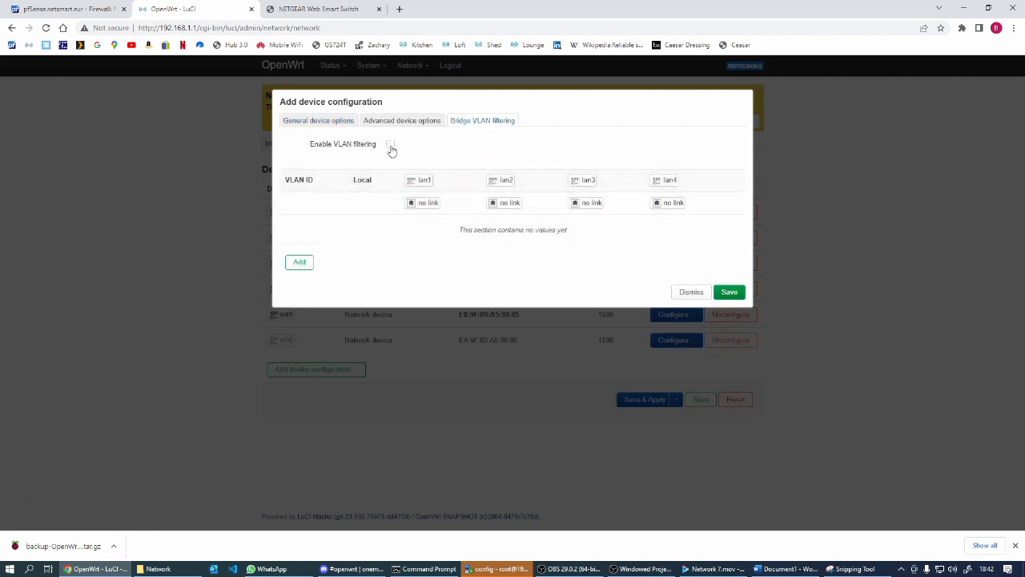
Enable VLAN filtering on the switch bridge and add seven VLAN rows.
left_click(300, 263)
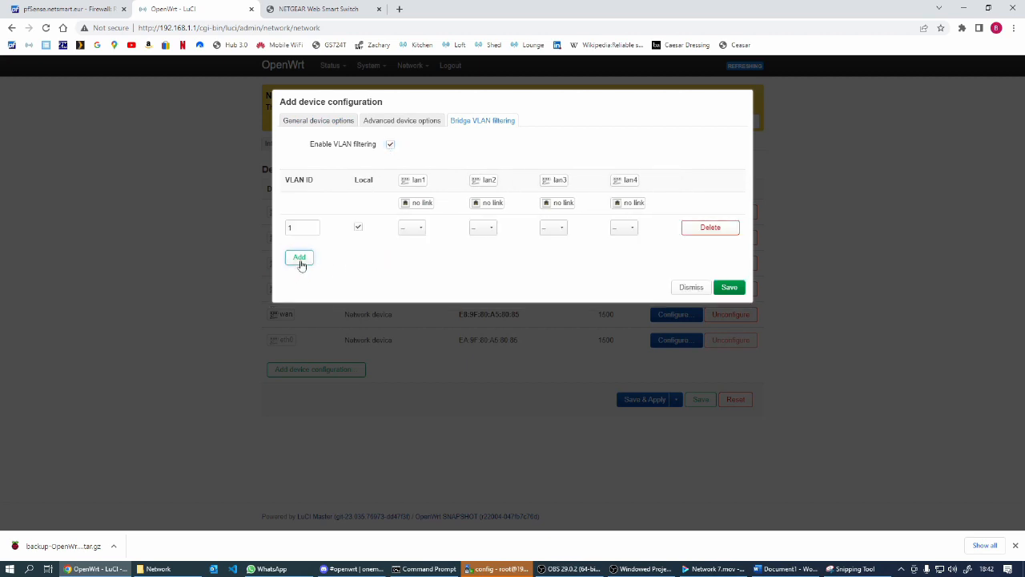
left_click(301, 264)
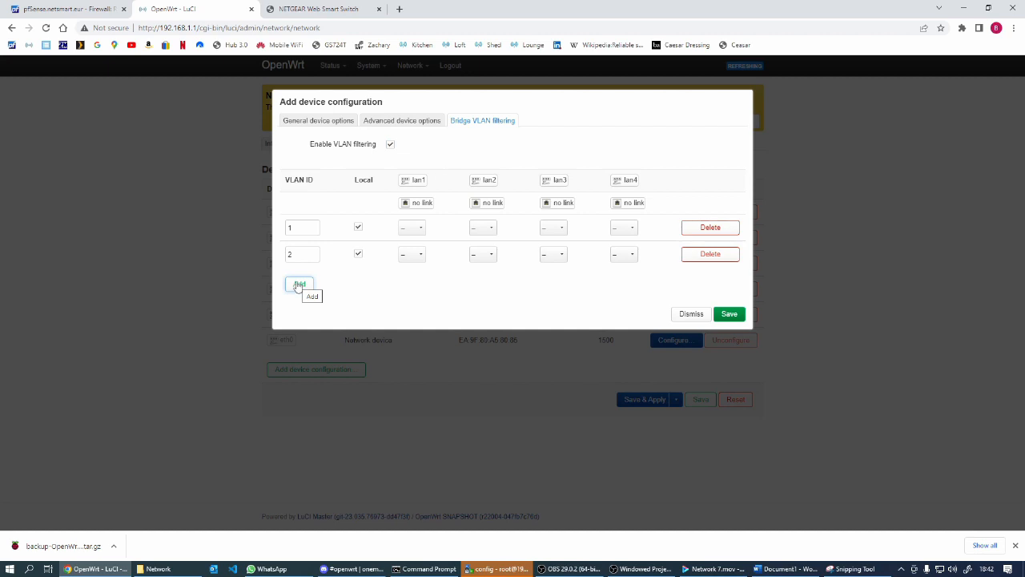
left_click(298, 285)
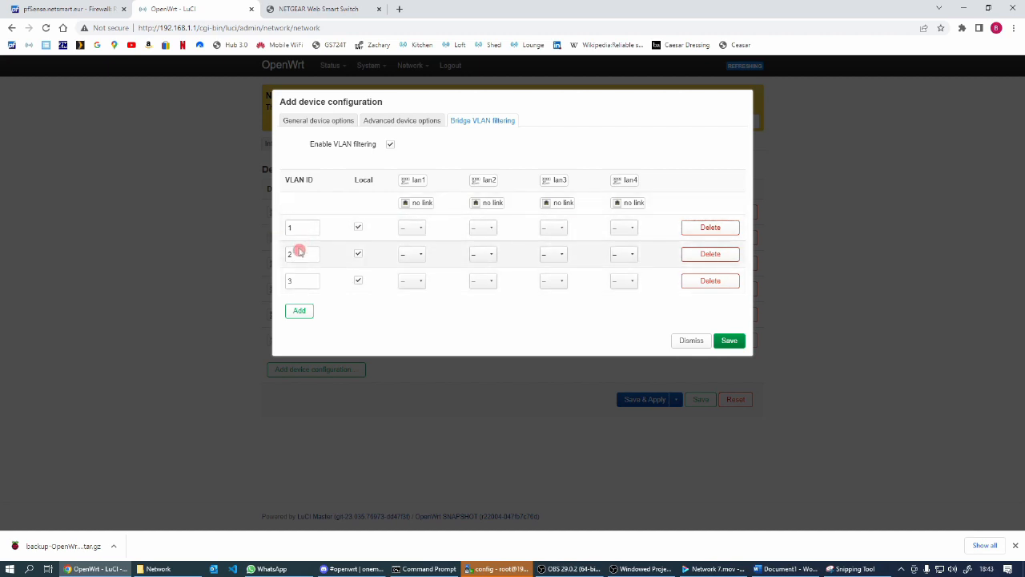
left_click(299, 312)
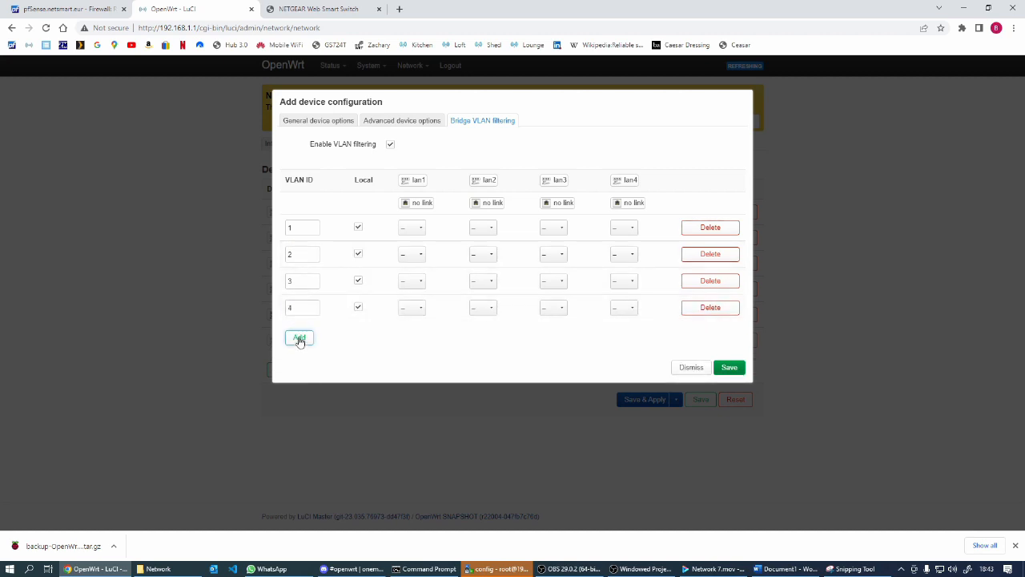
left_click(299, 337)
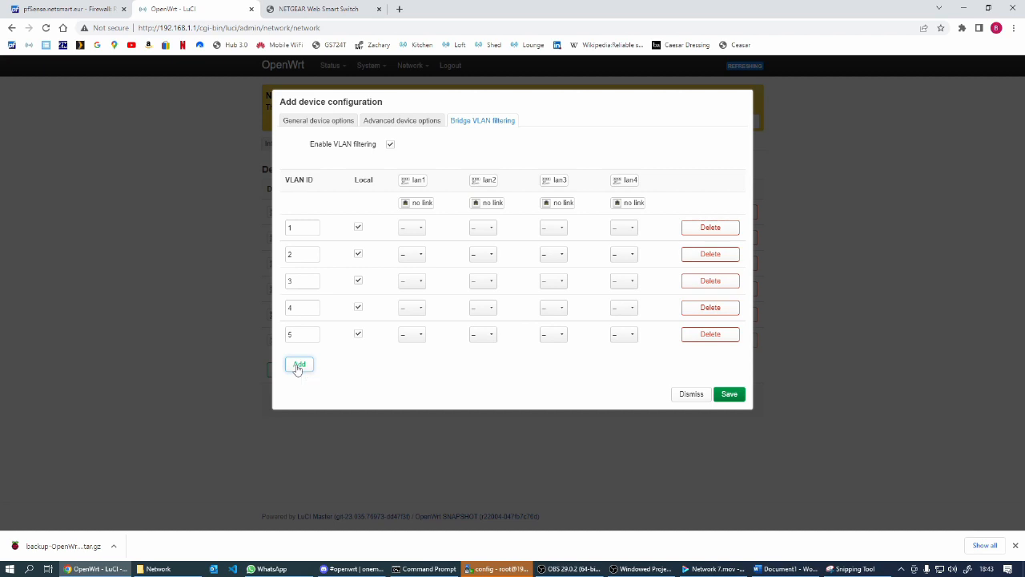
left_click(298, 366)
left_click(299, 393)
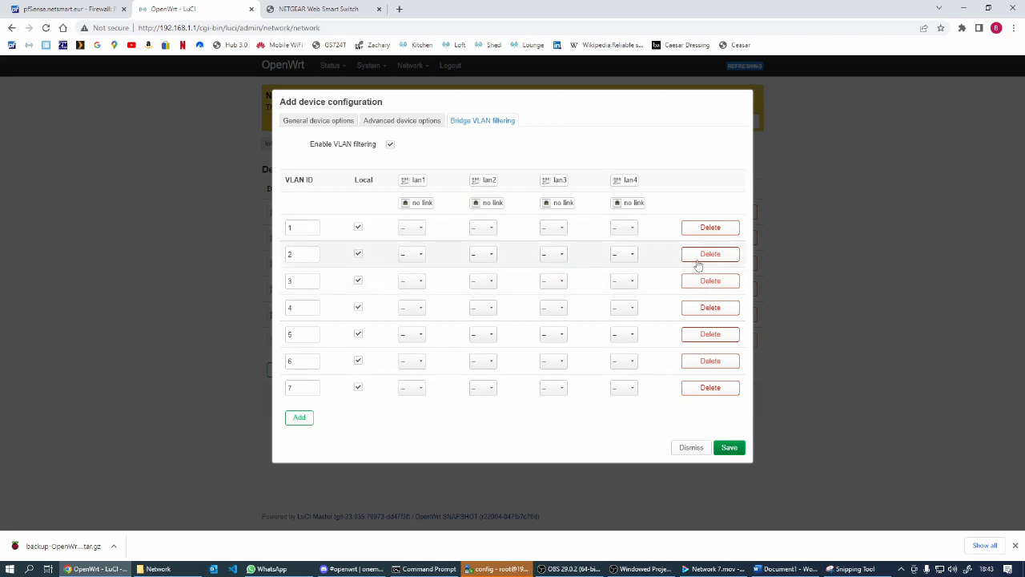
Set lan1 to egress untagged with primary VLAN ID on the third VLAN row.
left_click(421, 284)
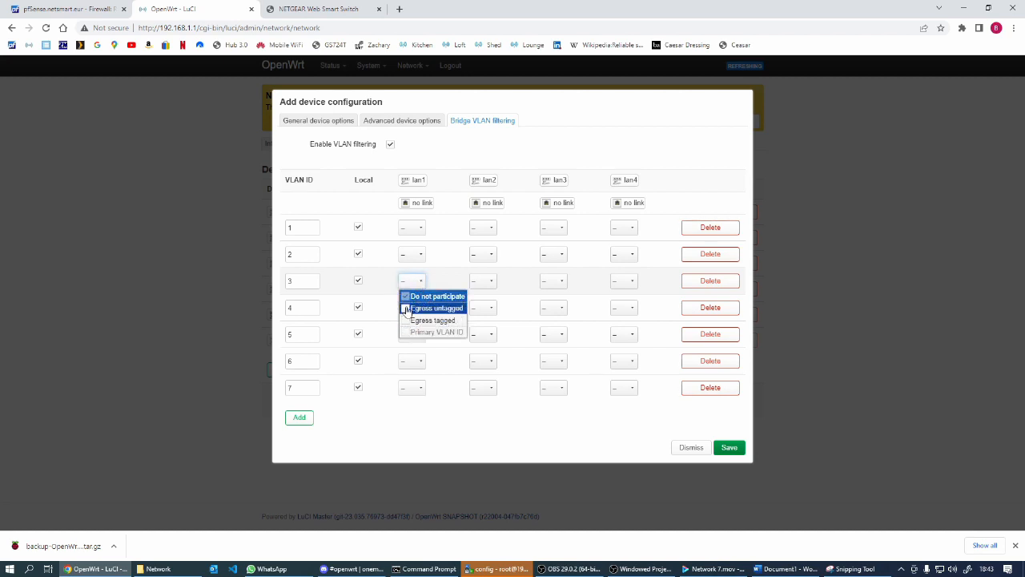
left_click(406, 309)
left_click(405, 332)
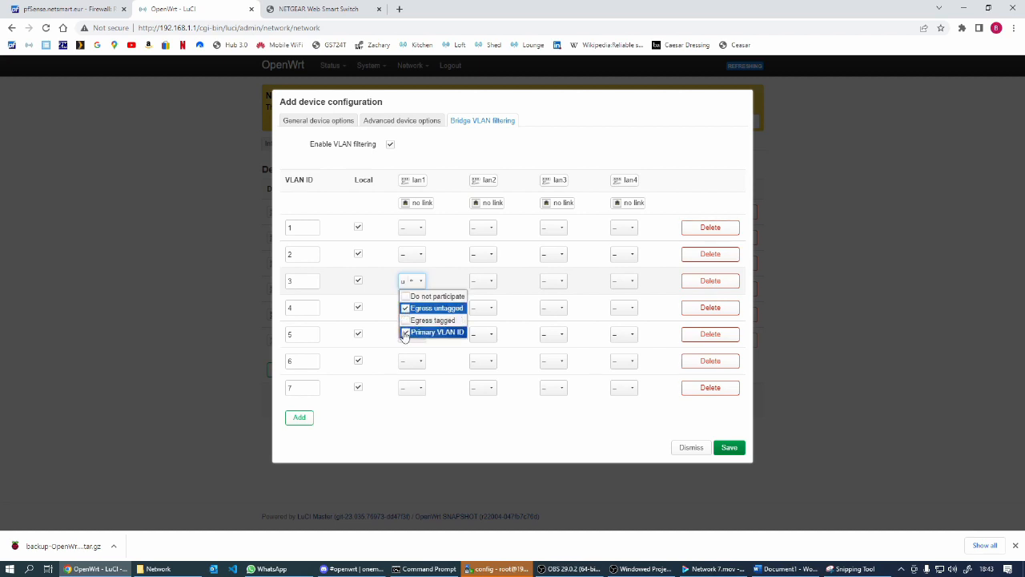
left_click(445, 279)
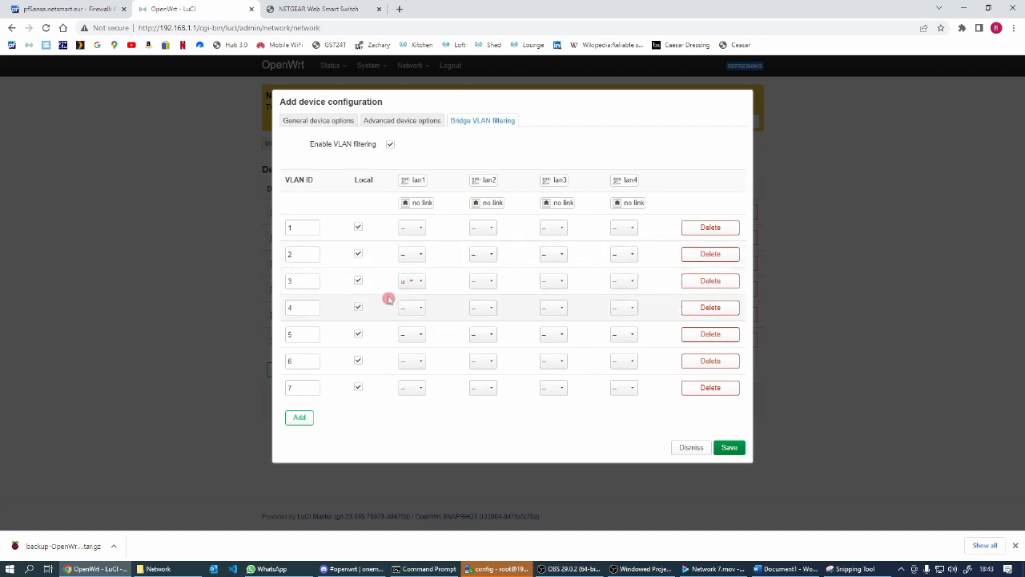
left_click(442, 280)
left_click(478, 283)
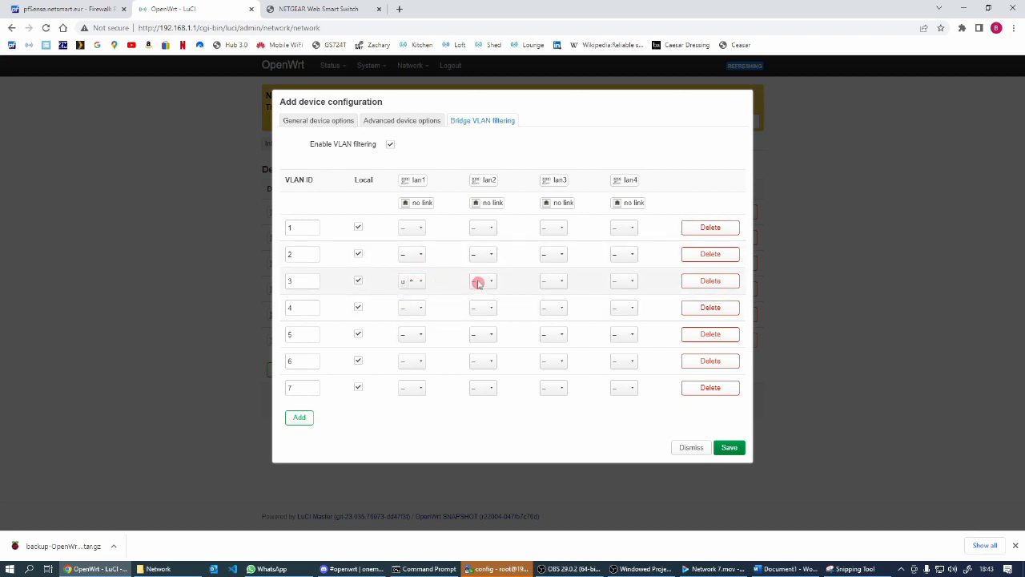
Set the VLAN IDs of the third to seventh rows to 10, 30, 41, 41 and 43.
left_click(303, 281)
left_click(347, 231)
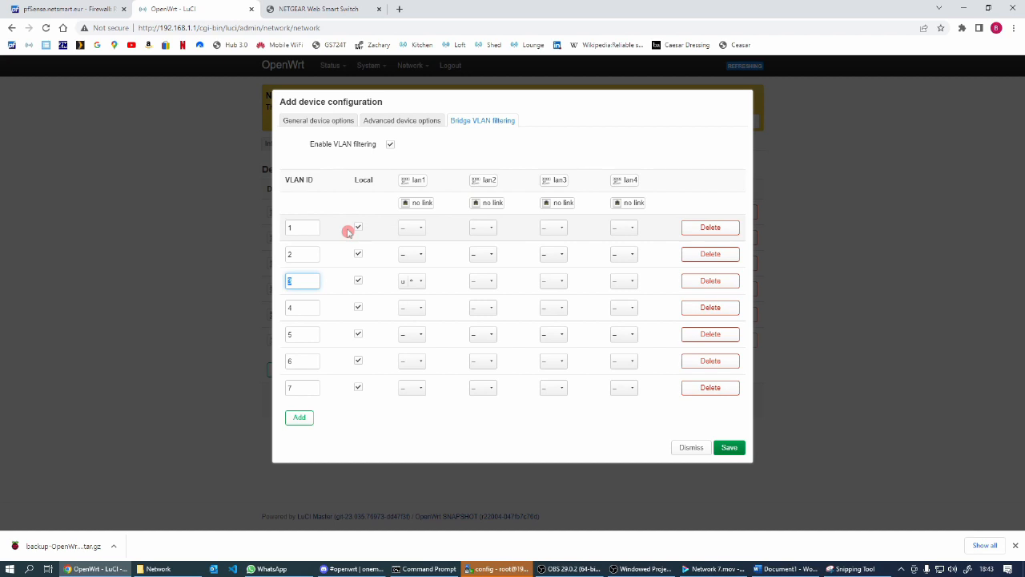
type("10")
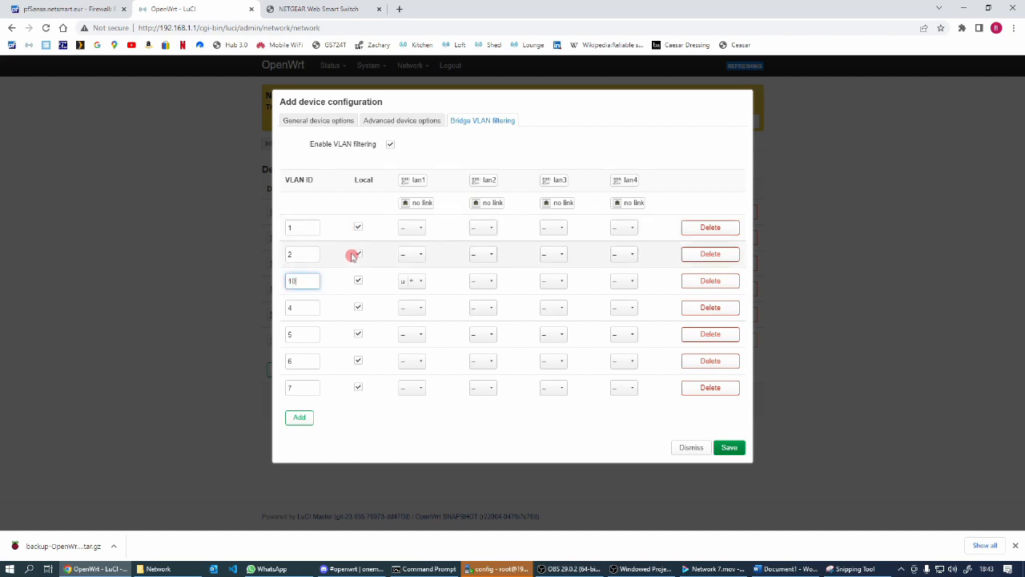
double_click(290, 307)
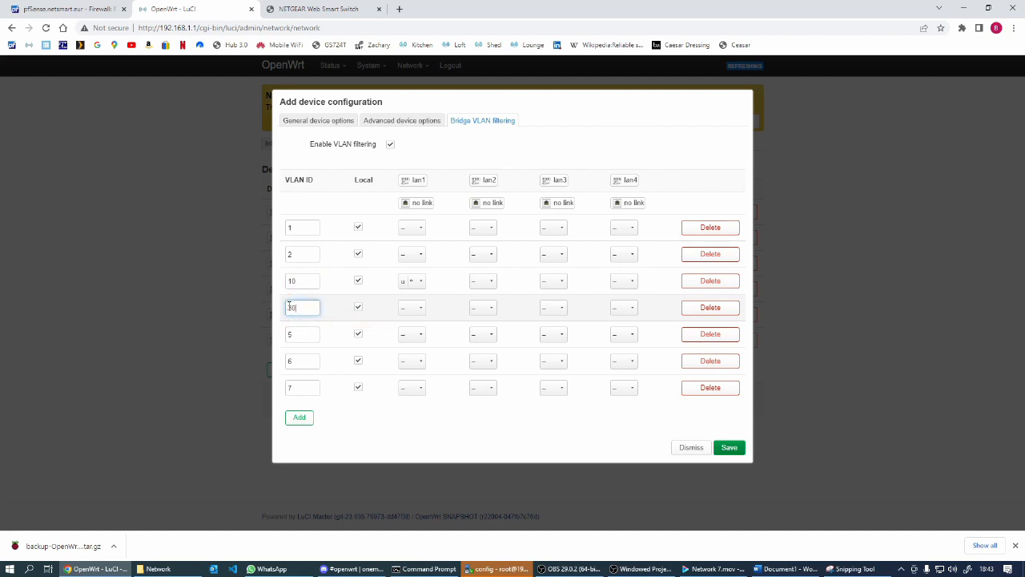
double_click(285, 335)
type("41")
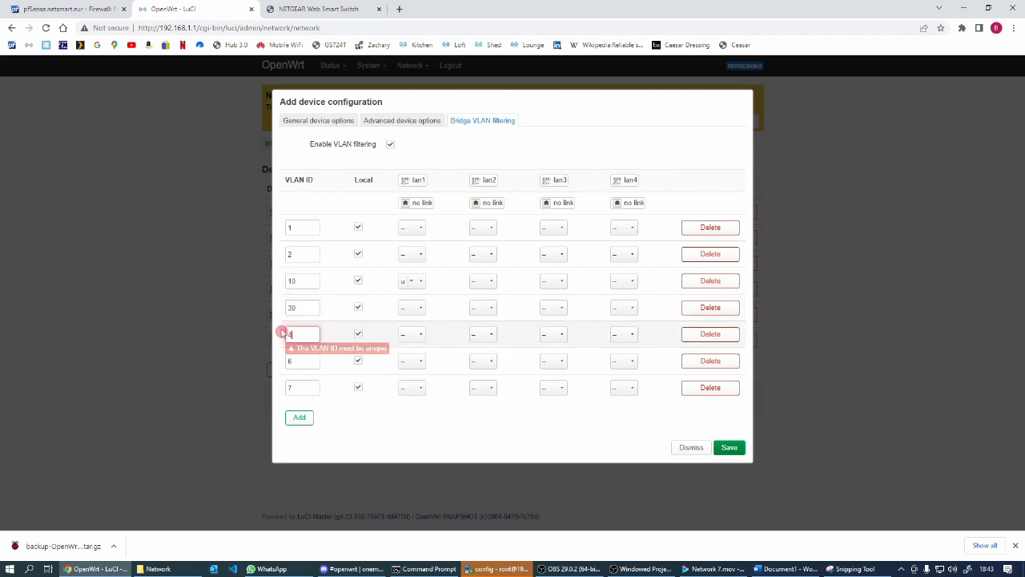
double_click(286, 361)
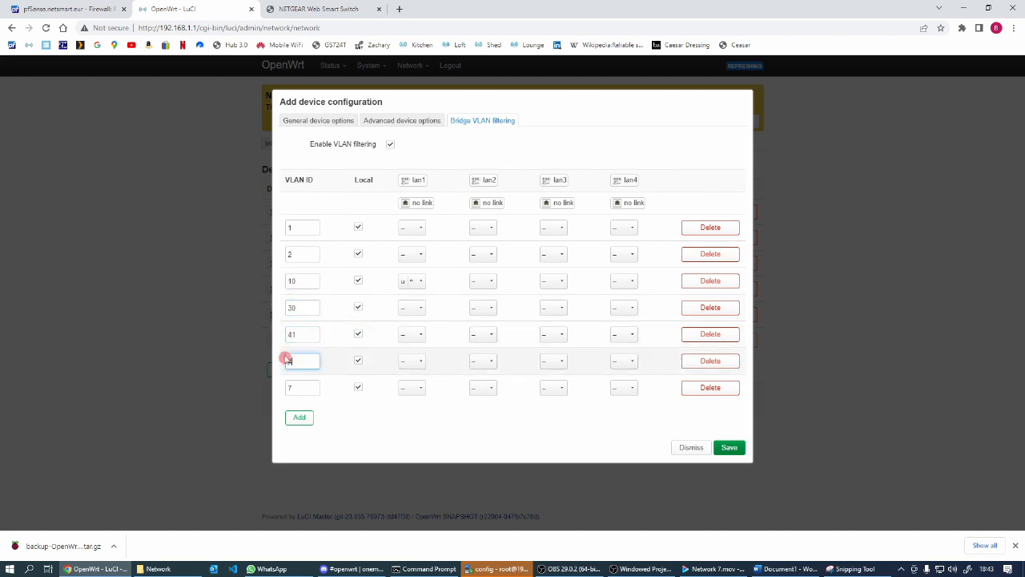
type("41")
double_click(282, 385)
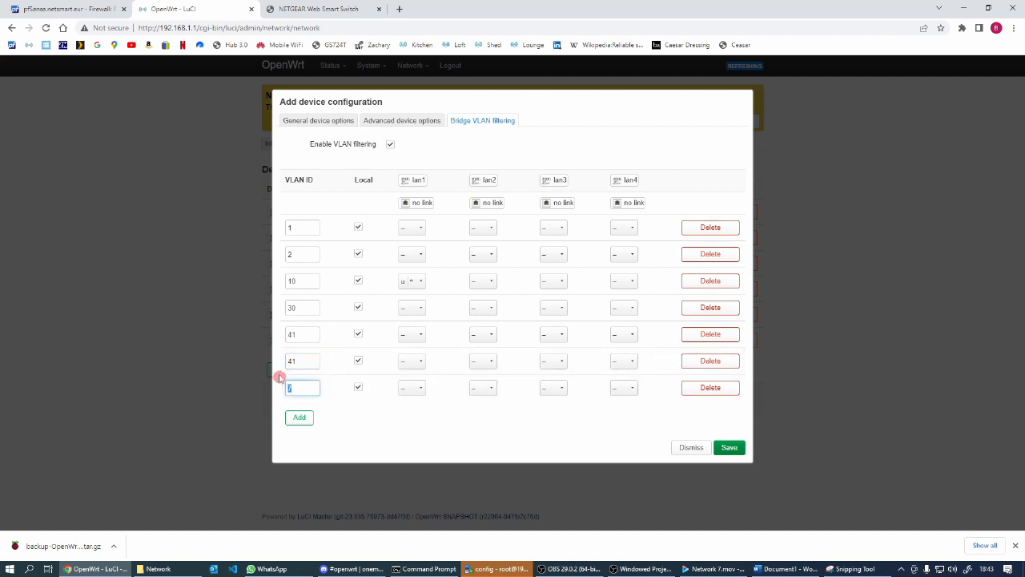
type("43")
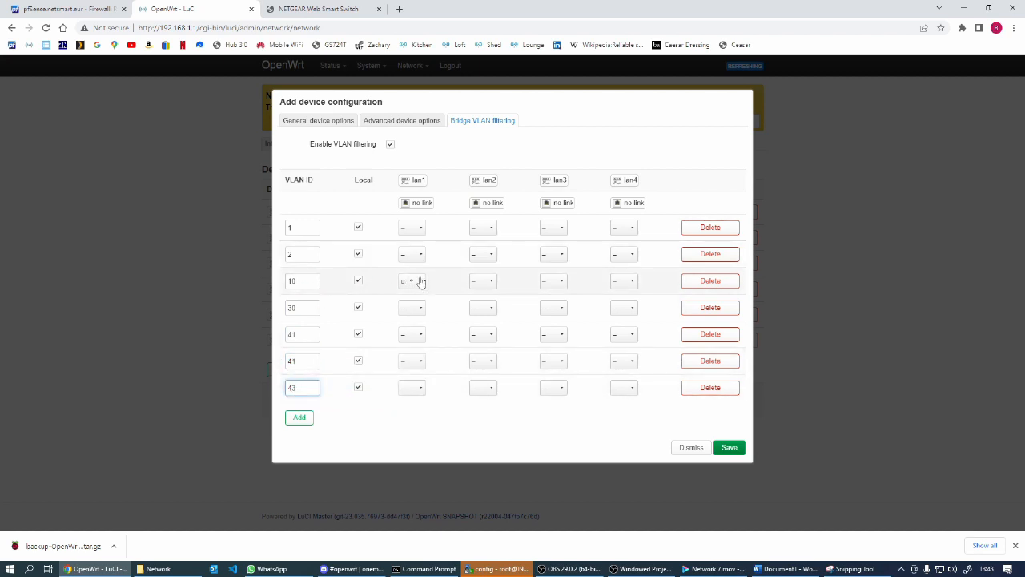
Set lan1 to not participate in VLAN 10, and make it egress untagged with primary VLAN ID on VLAN 30.
left_click(423, 282)
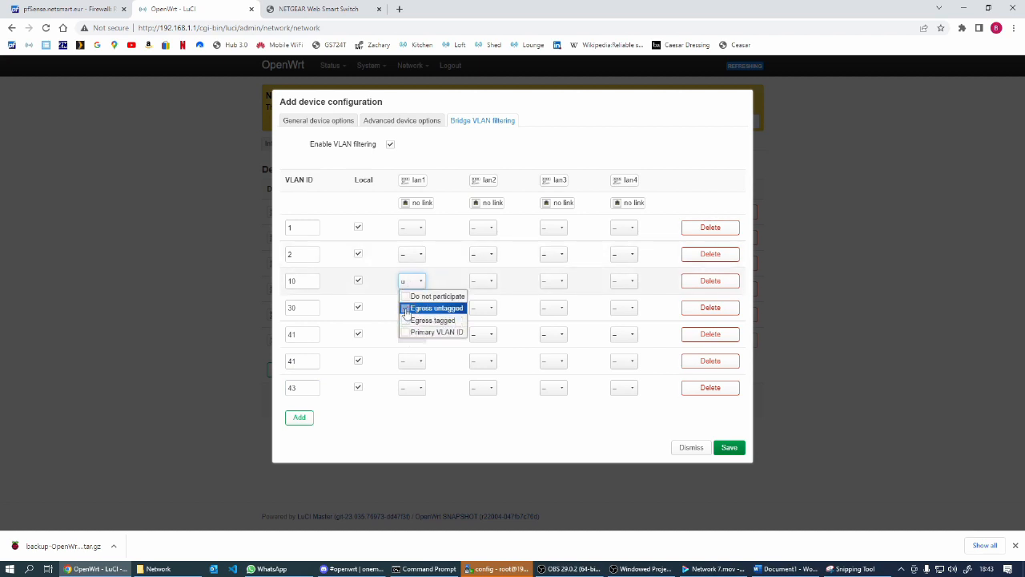
left_click(404, 297)
left_click(376, 308)
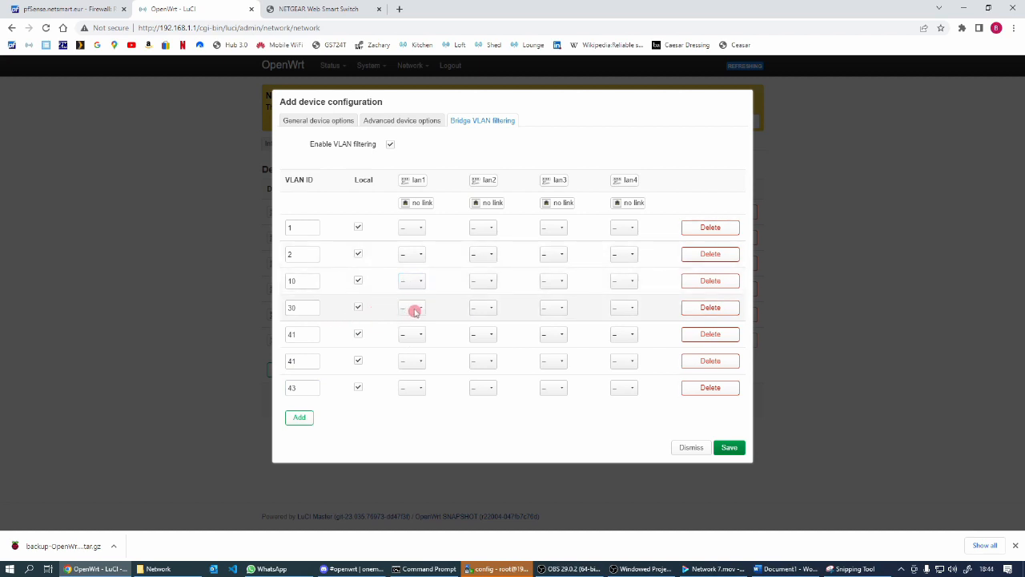
left_click(421, 311)
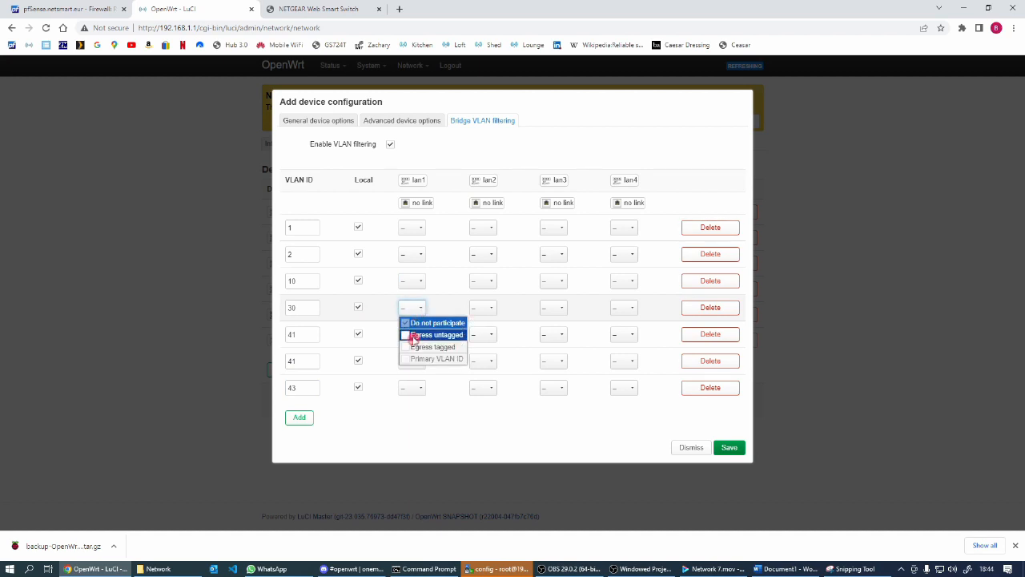
left_click(405, 335)
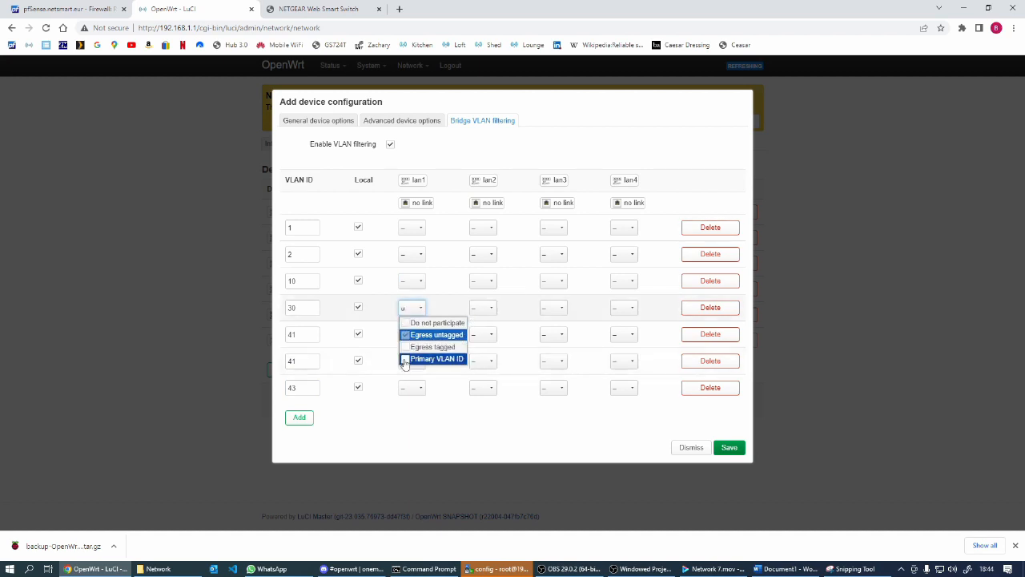
left_click(407, 359)
left_click(446, 435)
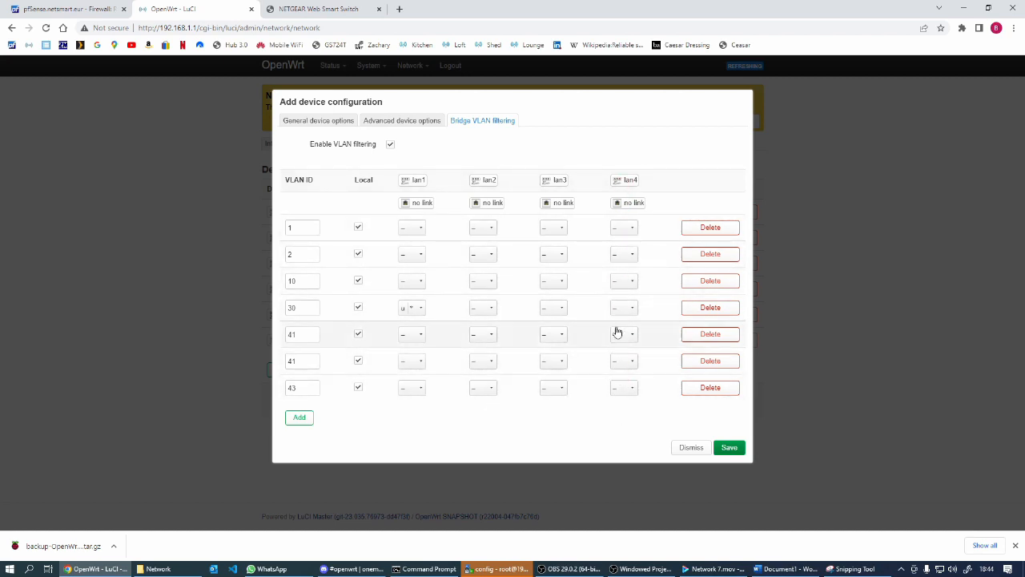
Set lan4 to egress tagged on VLANs 10 and 30.
left_click(630, 282)
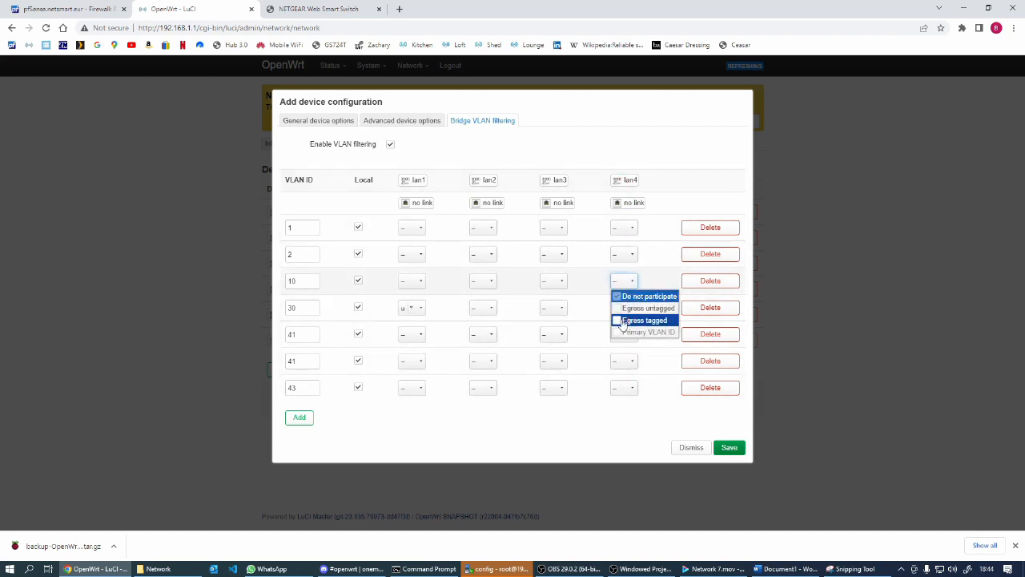
left_click(618, 323)
left_click(591, 320)
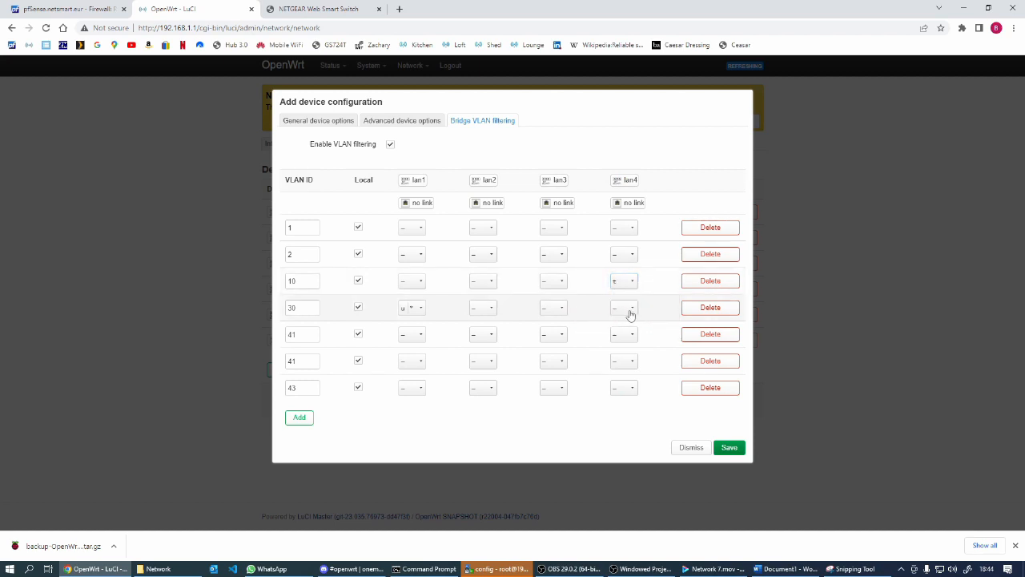
left_click(628, 309)
left_click(617, 346)
left_click(584, 343)
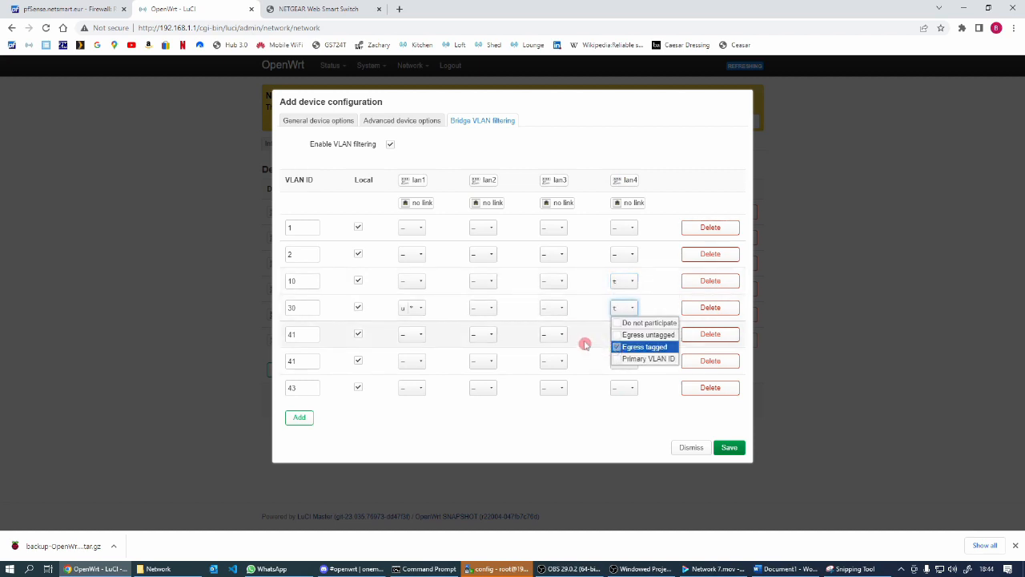
Set lan4 to egress tagged on the last three VLAN rows, the two 41 rows and 43.
left_click(631, 339)
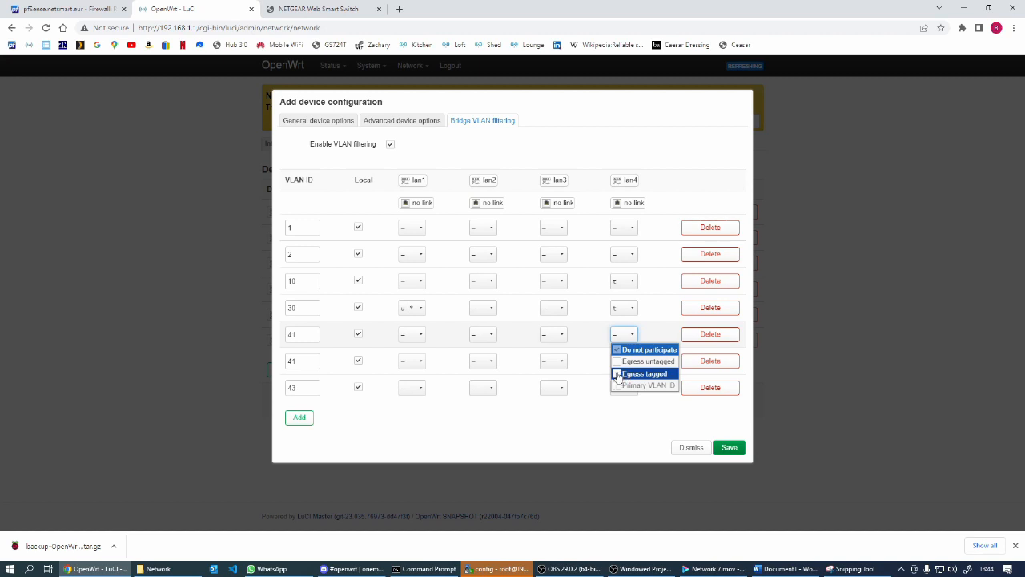
left_click(617, 374)
left_click(600, 366)
left_click(630, 361)
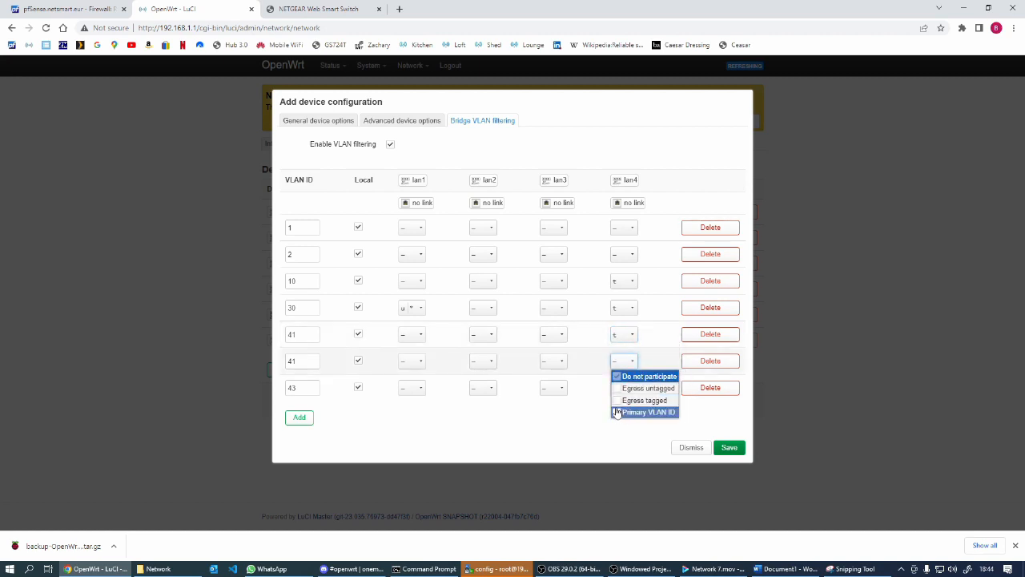
left_click(617, 400)
left_click(593, 406)
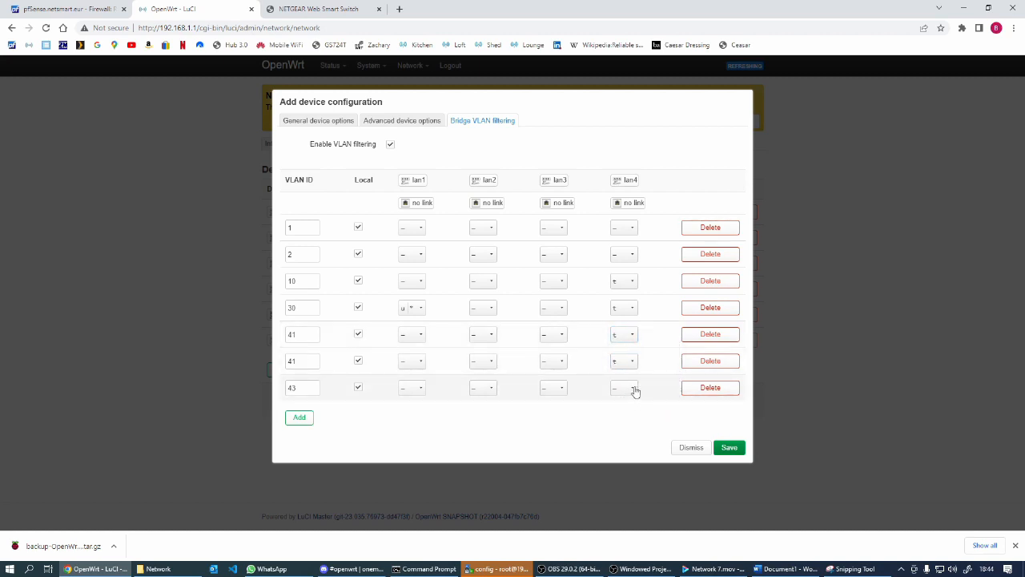
left_click(630, 388)
left_click(637, 362)
left_click(589, 436)
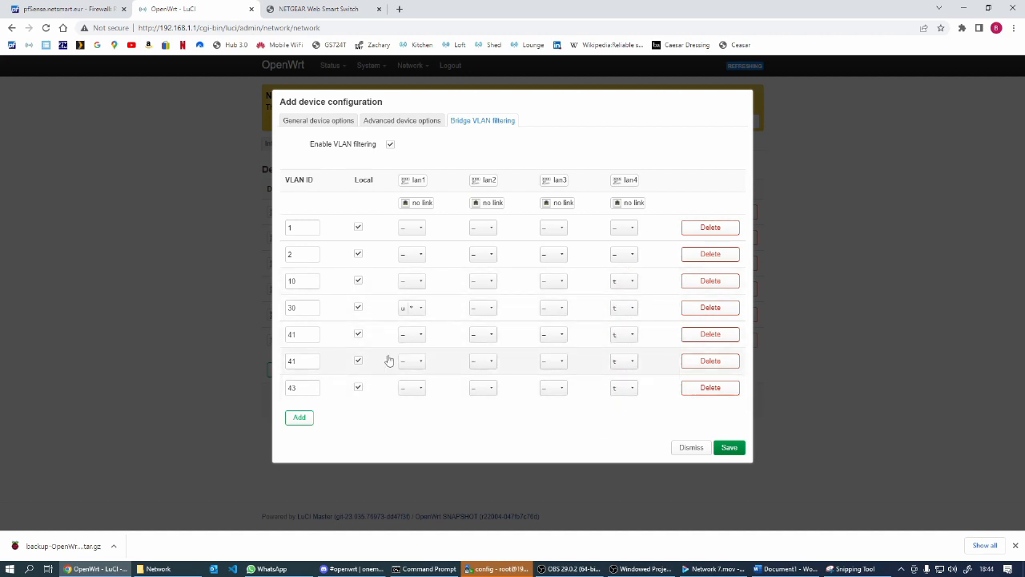
left_click(410, 307)
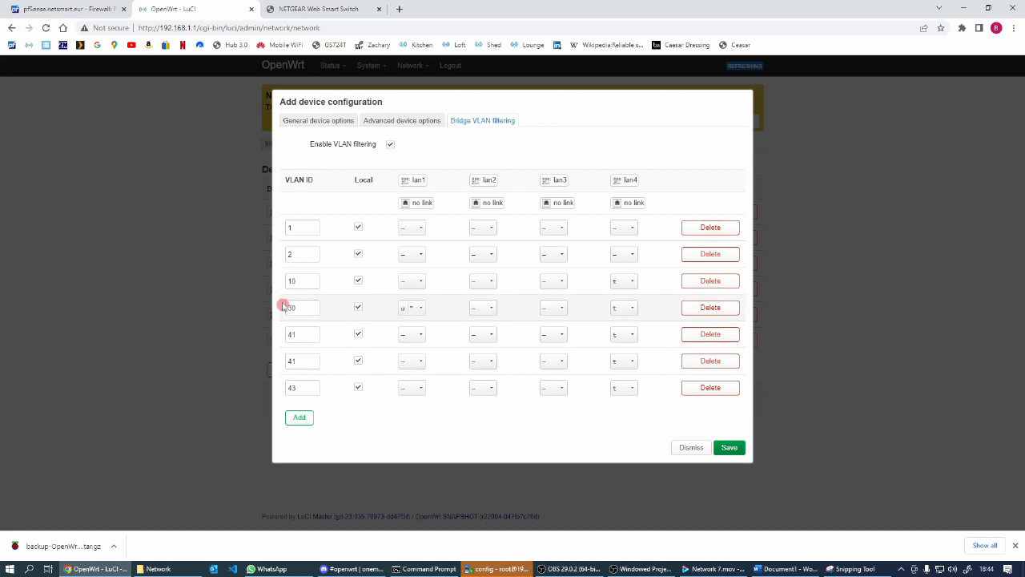
left_click(410, 310)
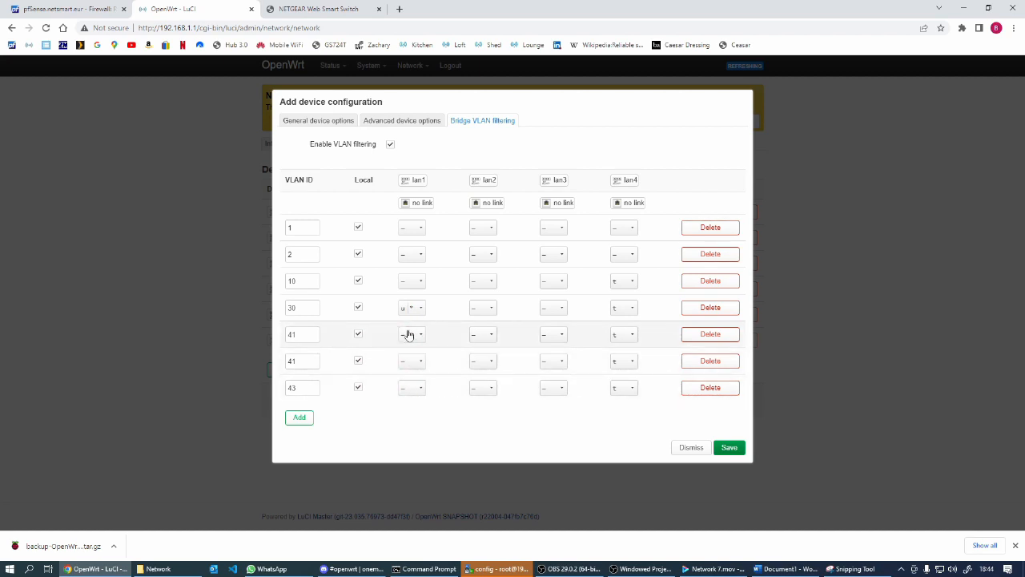
left_click(563, 405)
left_click(447, 349)
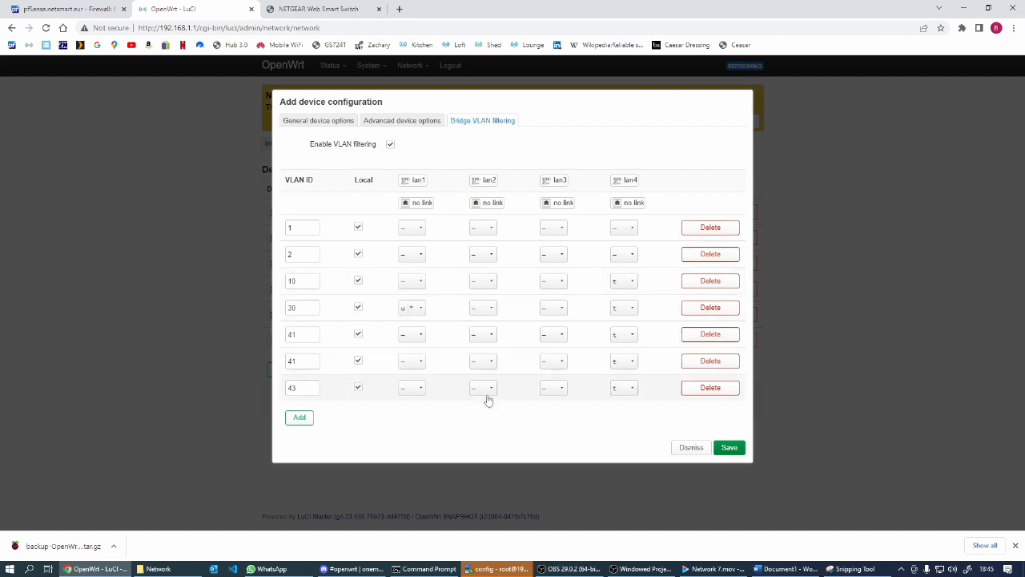
Save the new bridge device, reopen its VLAN filtering, change the second VLAN 41 row to ID 42 and save.
left_click(729, 450)
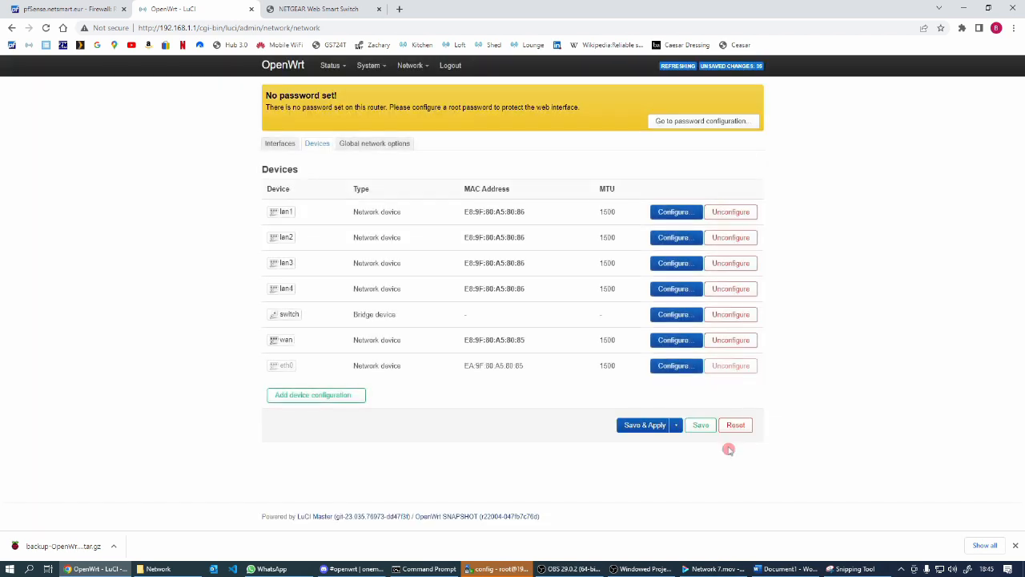
left_click(673, 319)
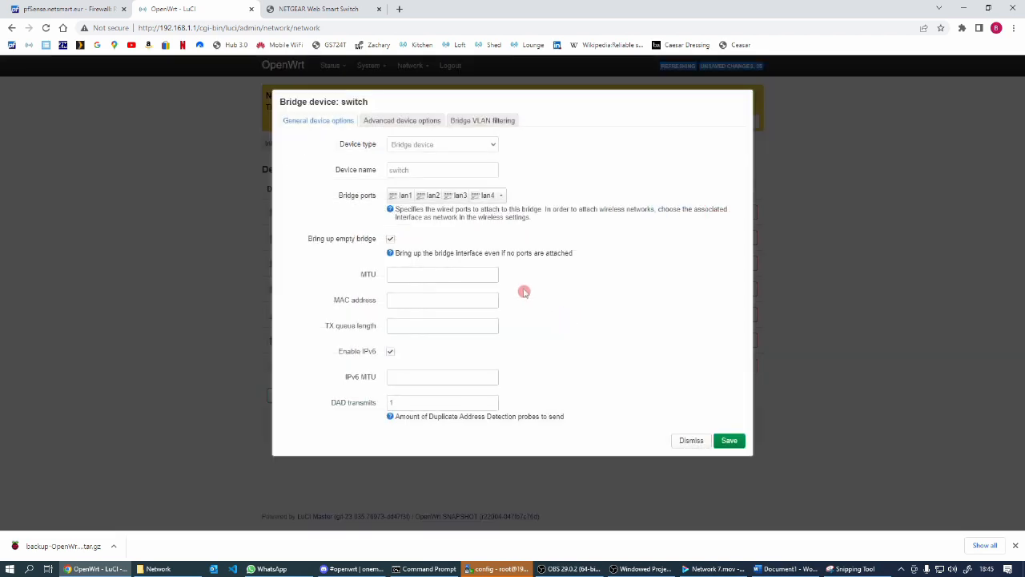
left_click(476, 121)
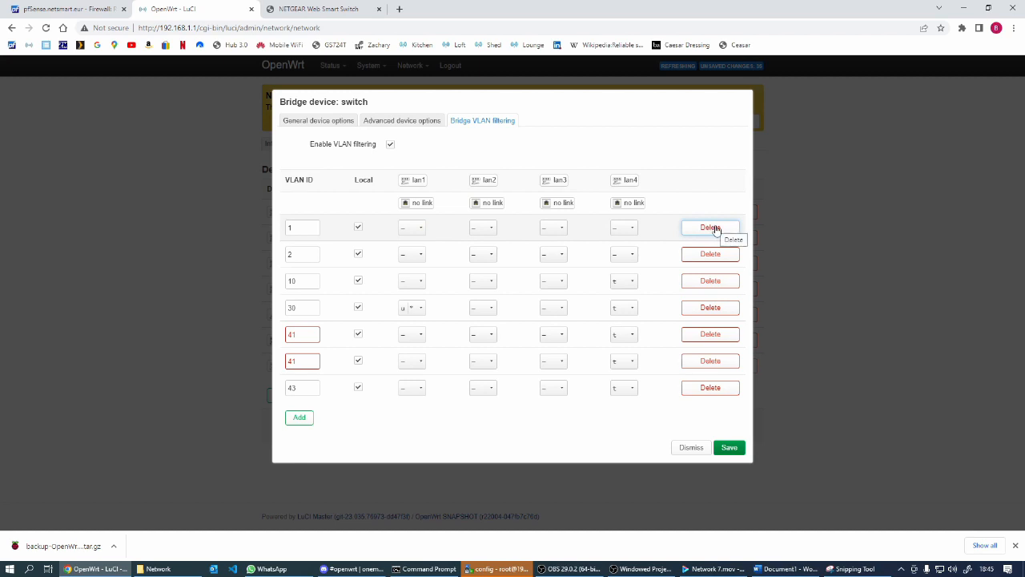
left_click(708, 185)
left_click(292, 362)
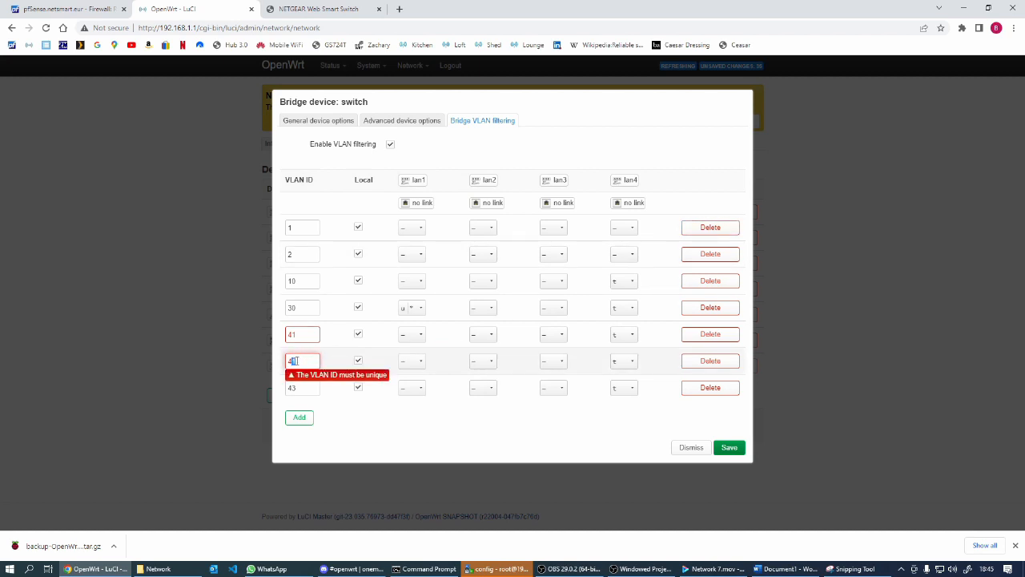
type("2")
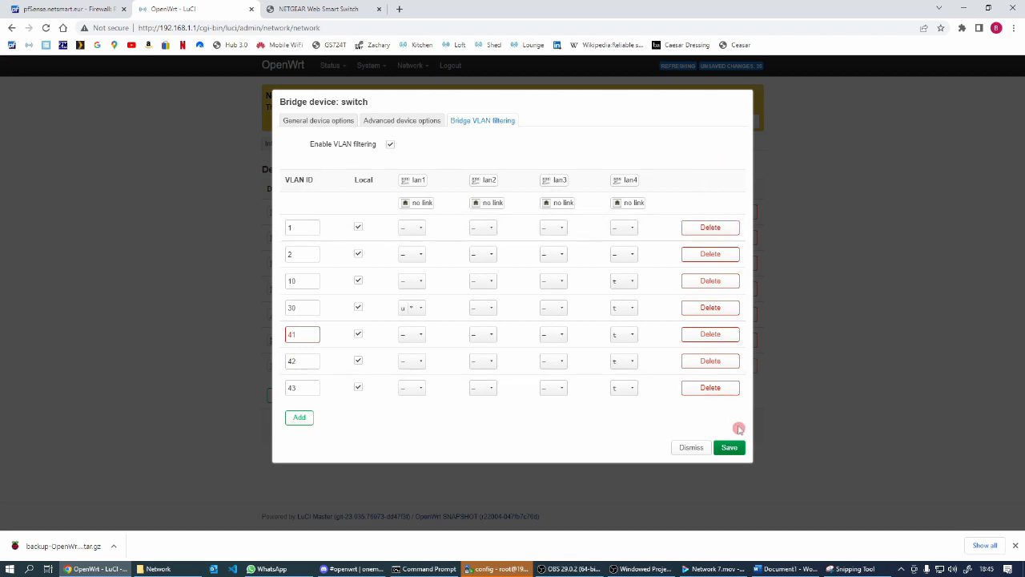
left_click(728, 448)
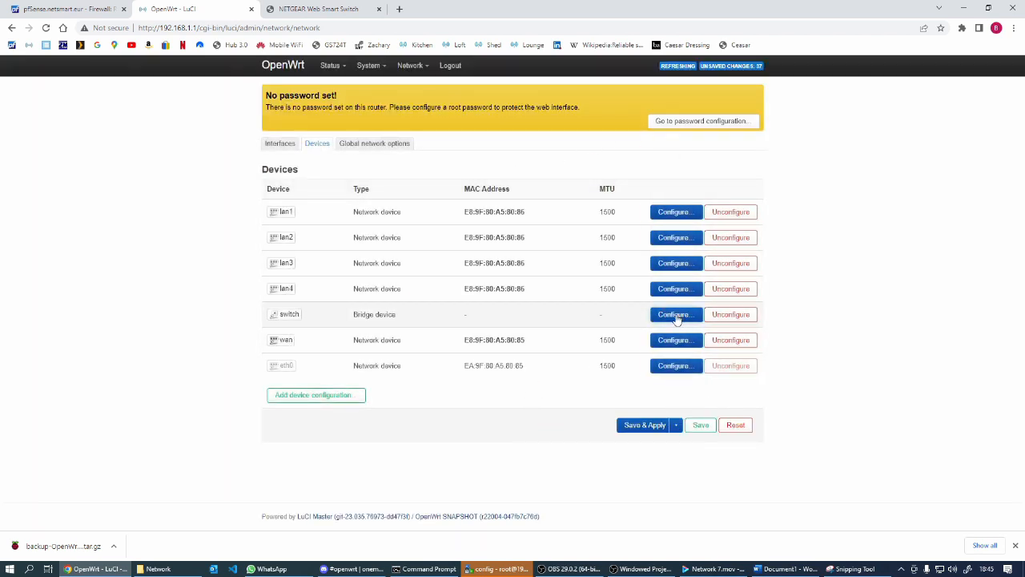
Delete the VLAN 1 and VLAN 2 rows from the switch bridge and apply the network configuration.
left_click(675, 316)
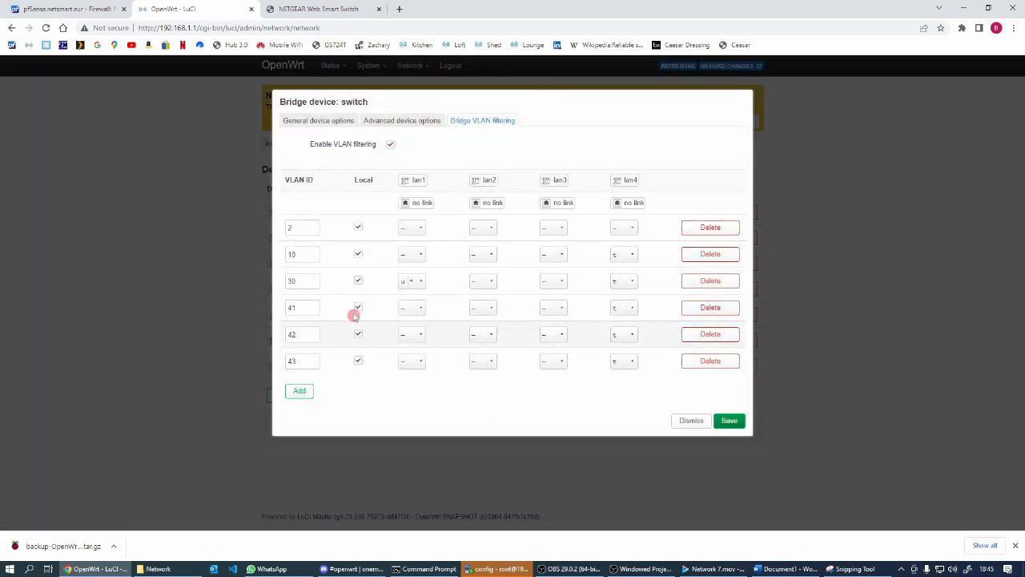
left_click(710, 229)
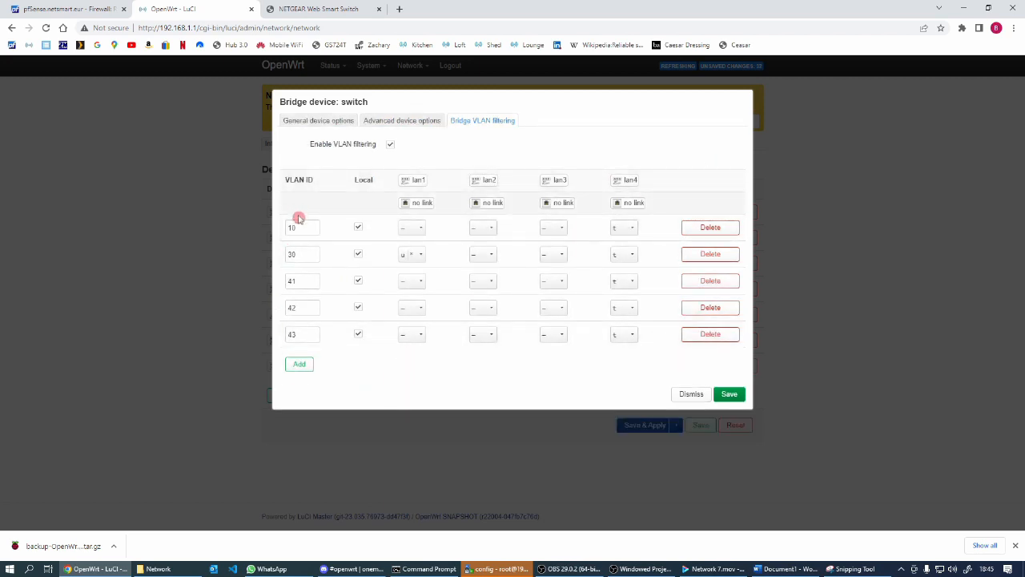
left_click(70, 372)
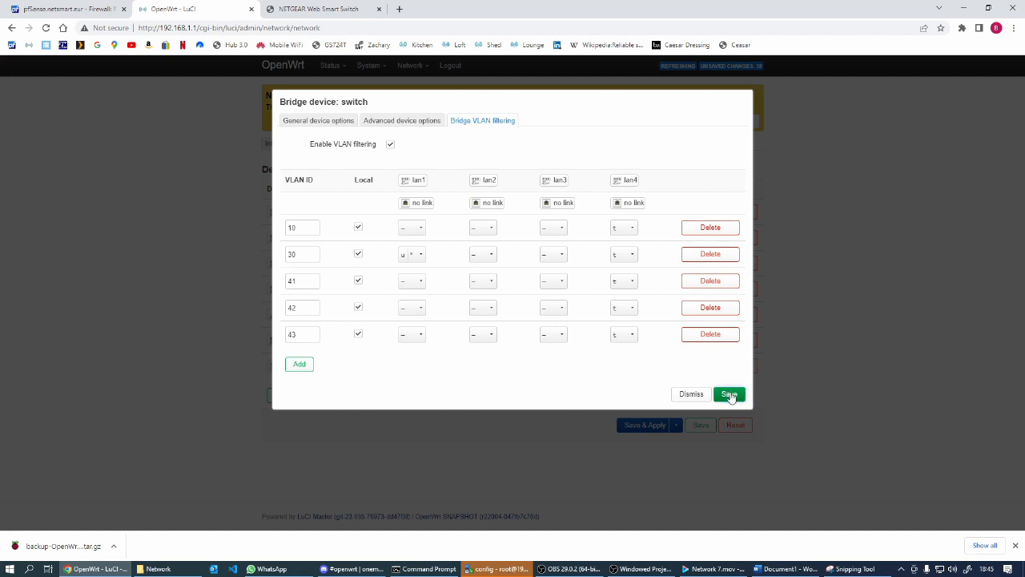
left_click(730, 395)
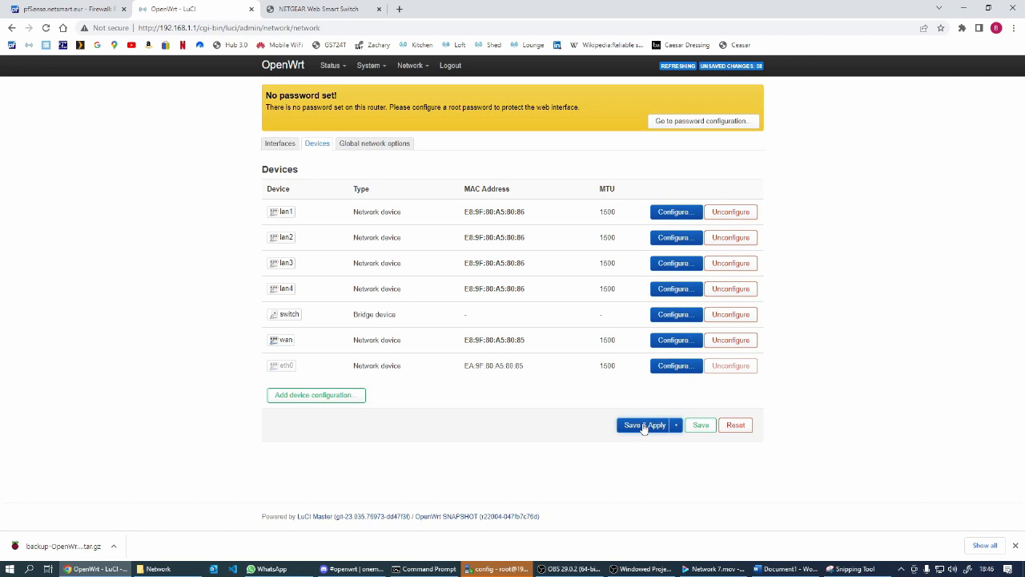
left_click(645, 425)
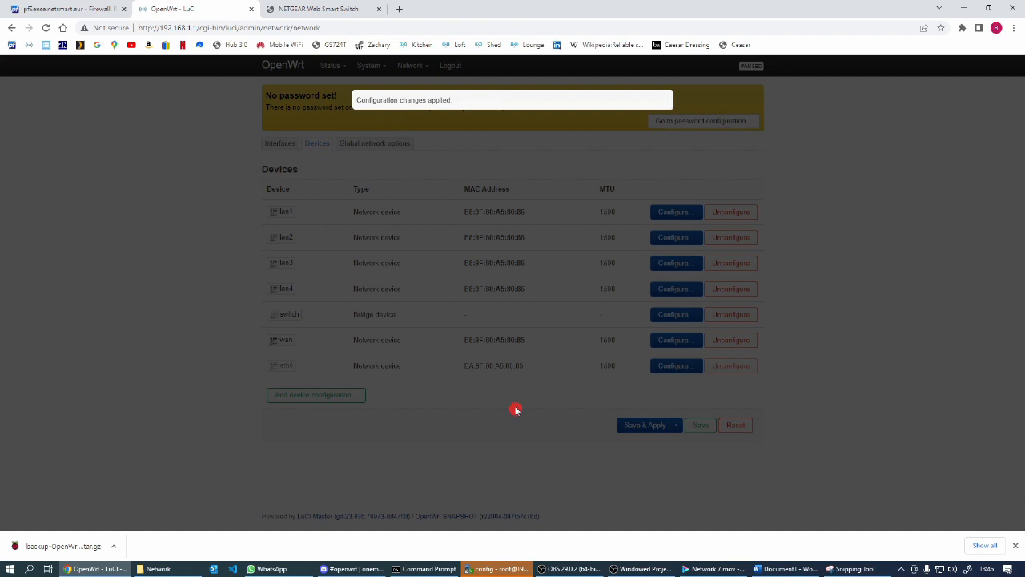
scroll(421, 432, "down", 1)
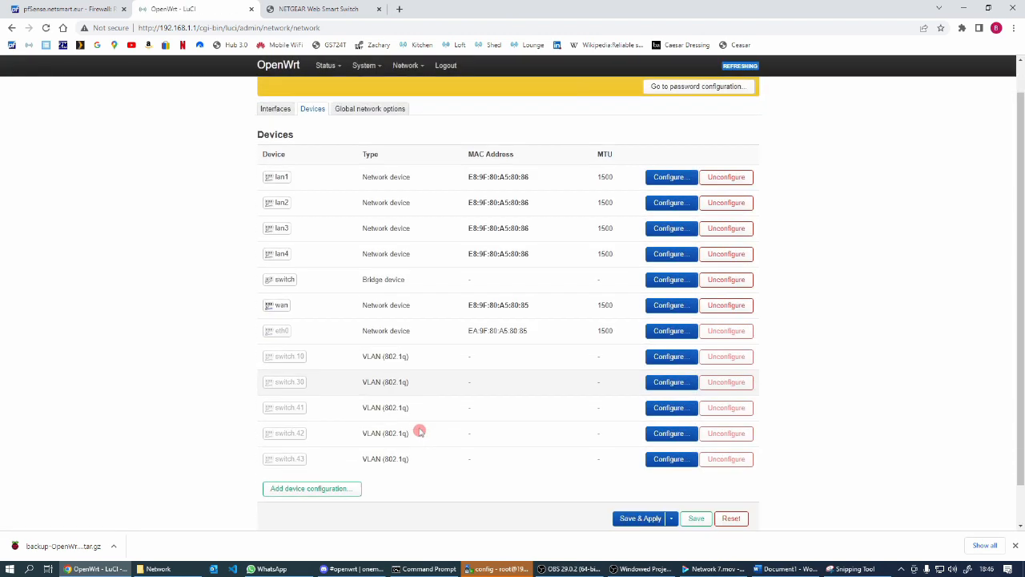
scroll(420, 432, "down", 1)
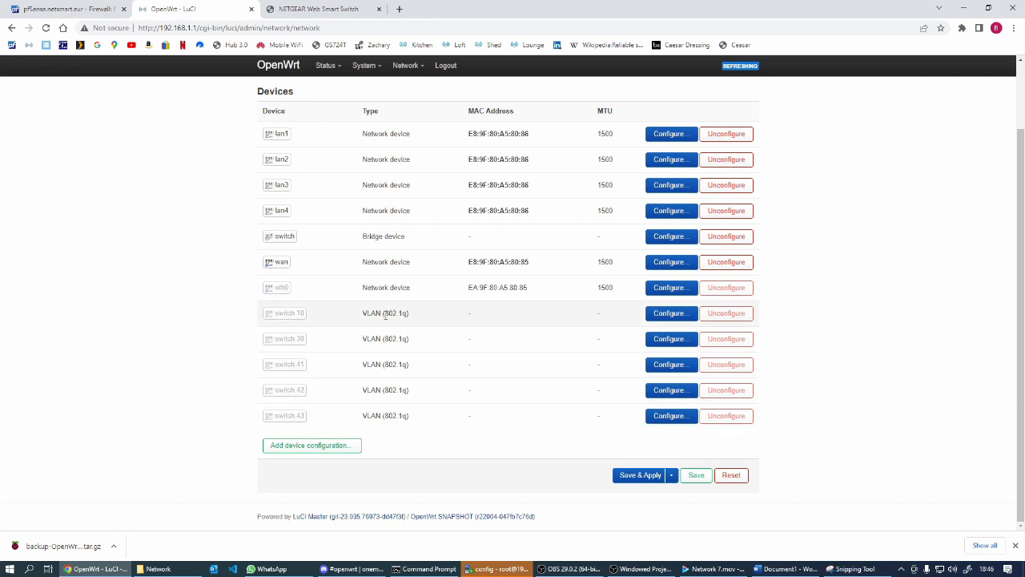
scroll(343, 420, "up", 2)
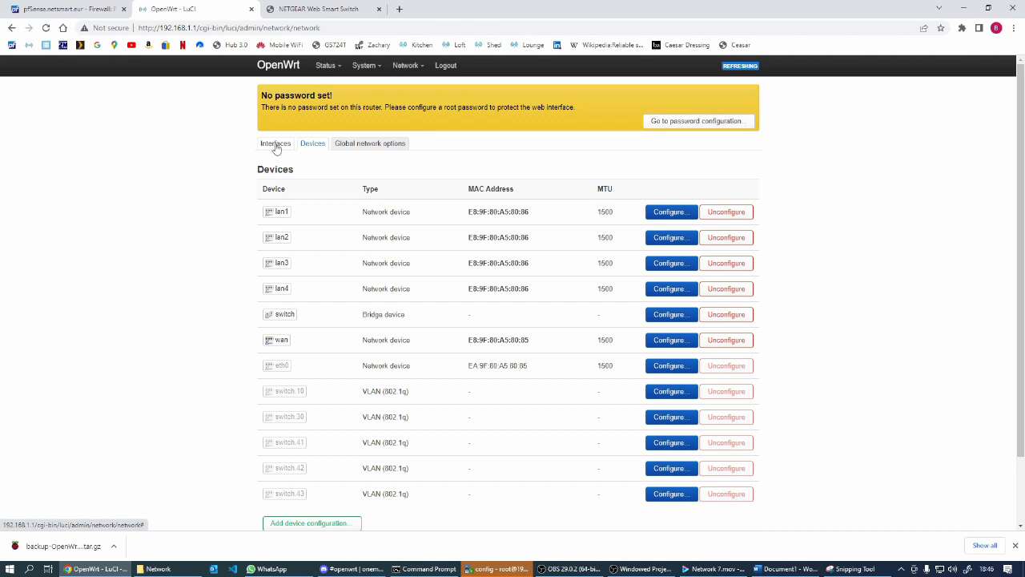
Create an interface named IoTO with the Unmanaged protocol on device switch.10.
left_click(275, 145)
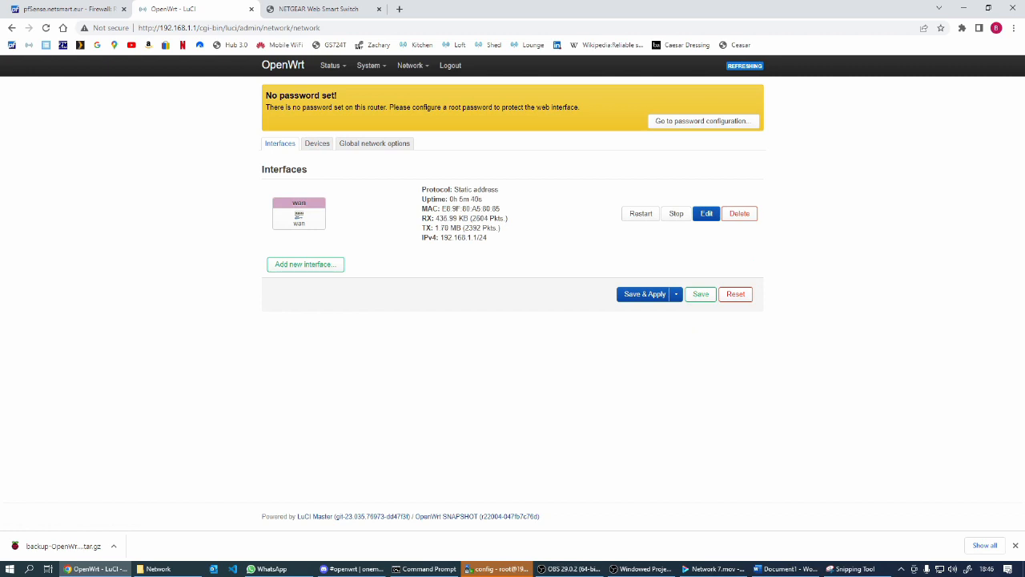
left_click(305, 265)
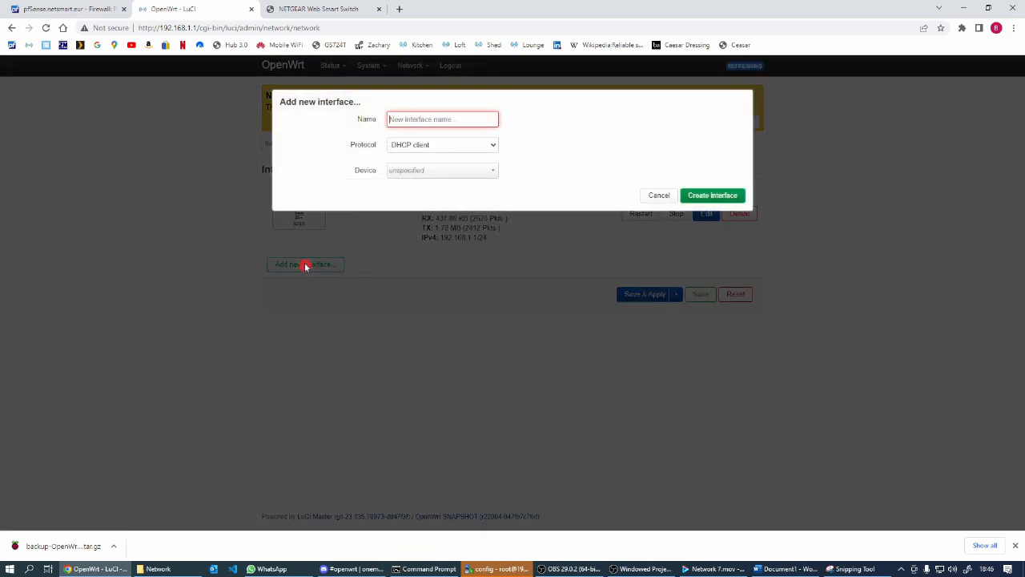
type("l")
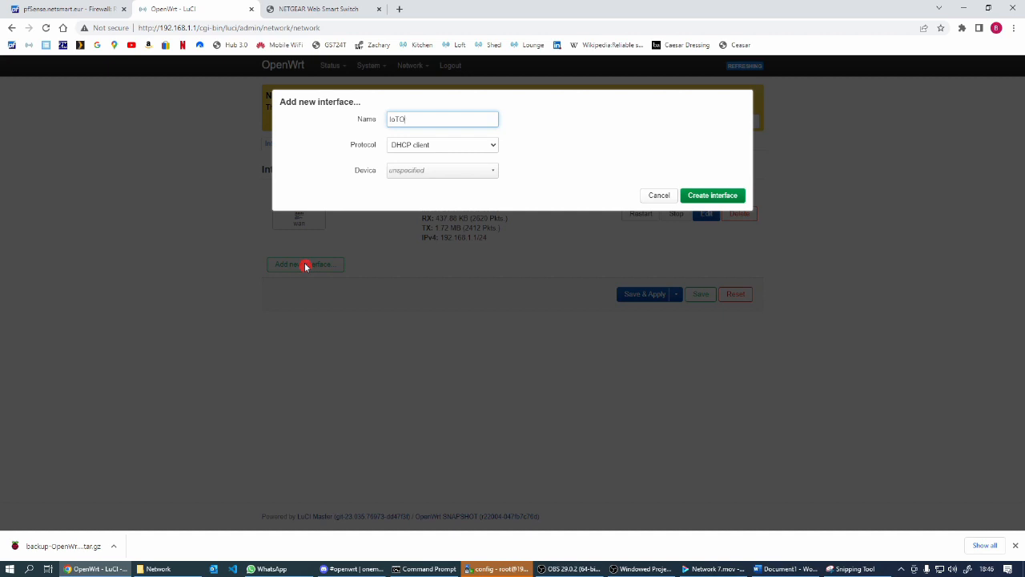
left_click(493, 145)
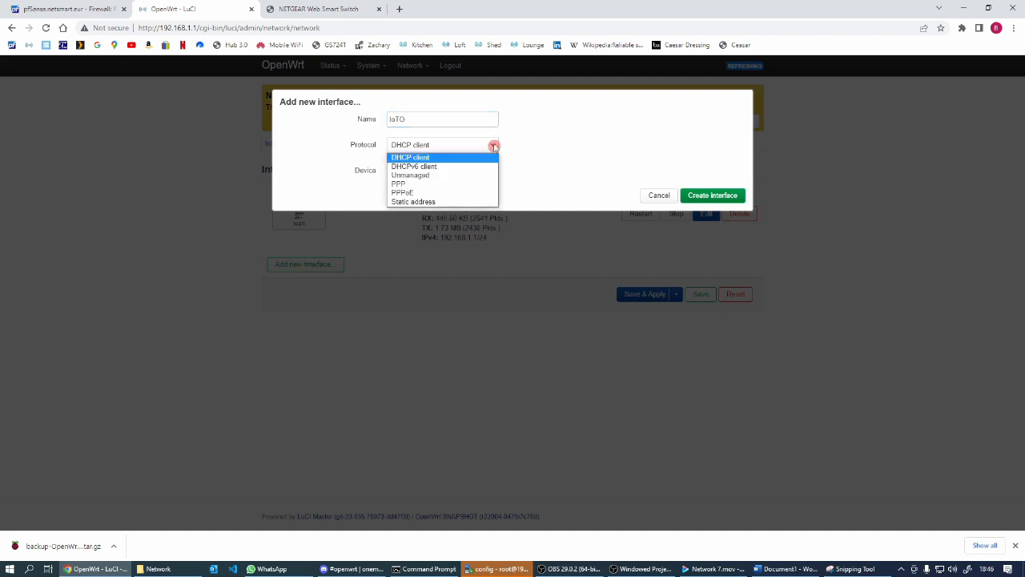
left_click(419, 181)
left_click(451, 171)
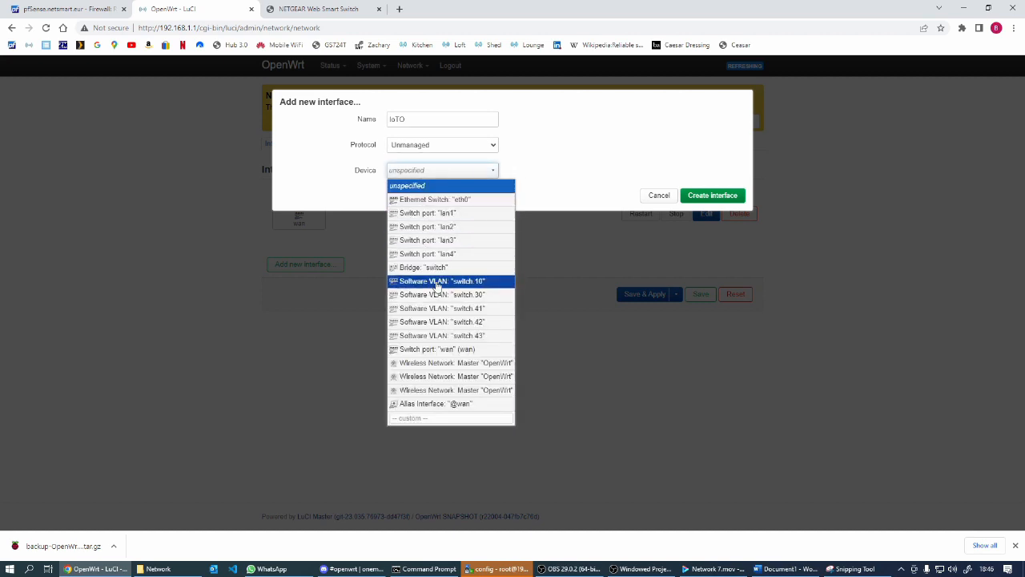
left_click(437, 281)
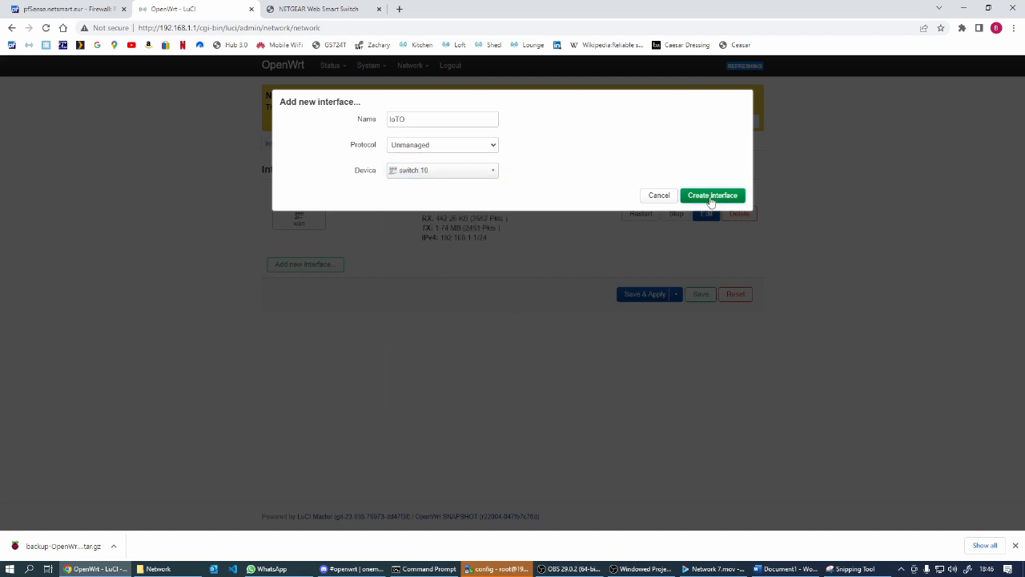
left_click(711, 197)
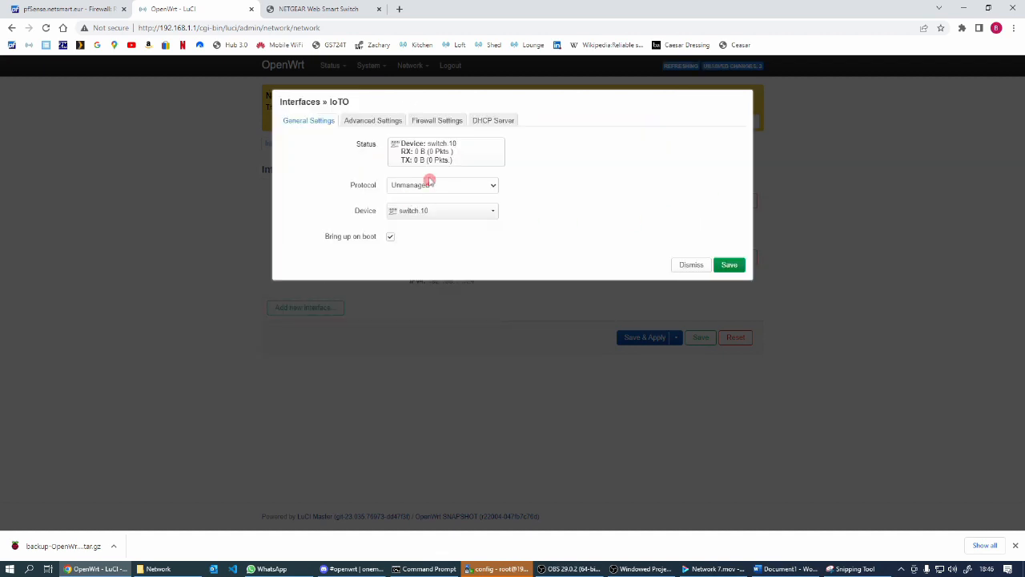
Assign the IoTO interface to the lan firewall zone and save it without setting up a DHCP server.
left_click(380, 122)
left_click(436, 121)
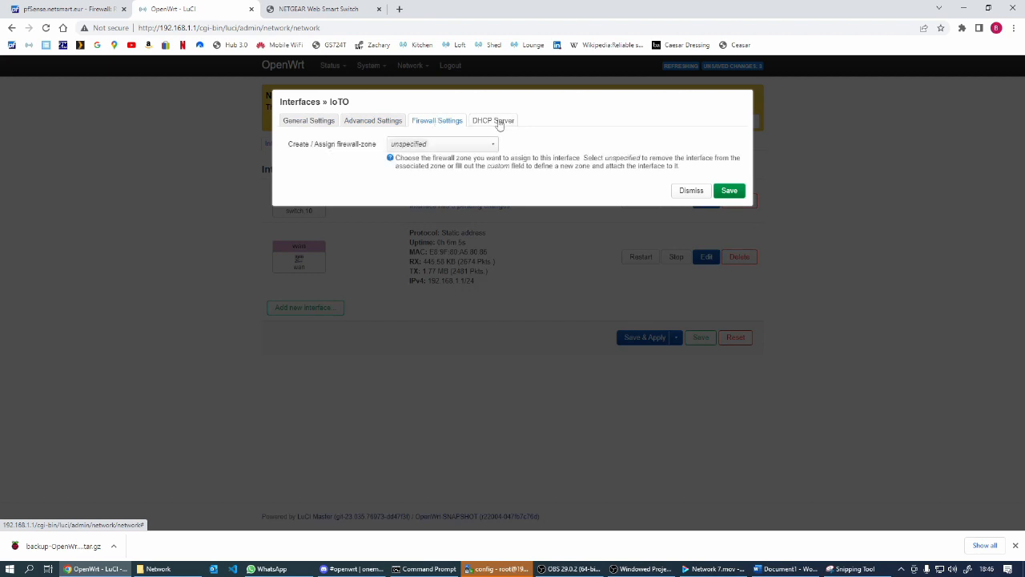
left_click(491, 145)
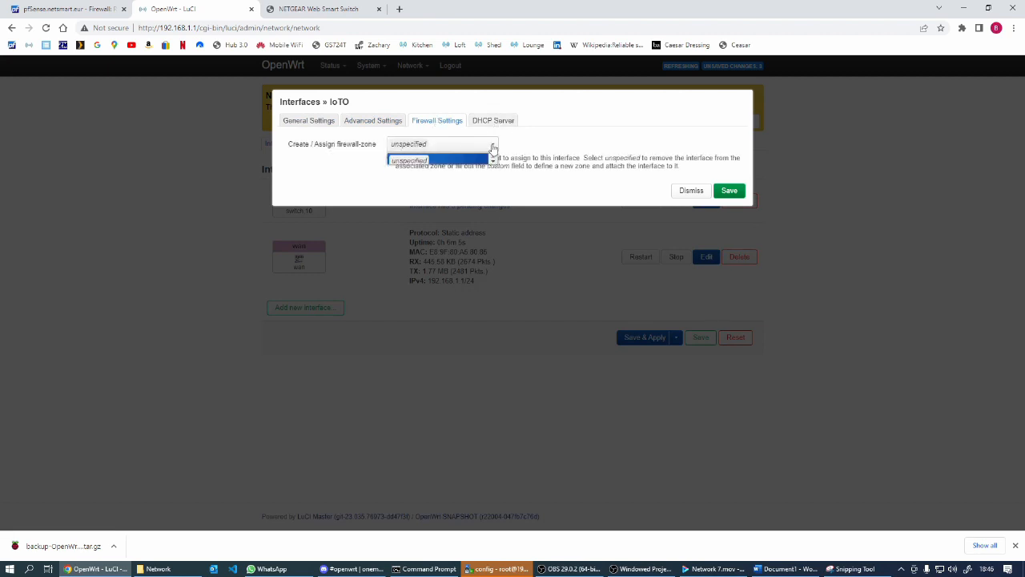
left_click(401, 197)
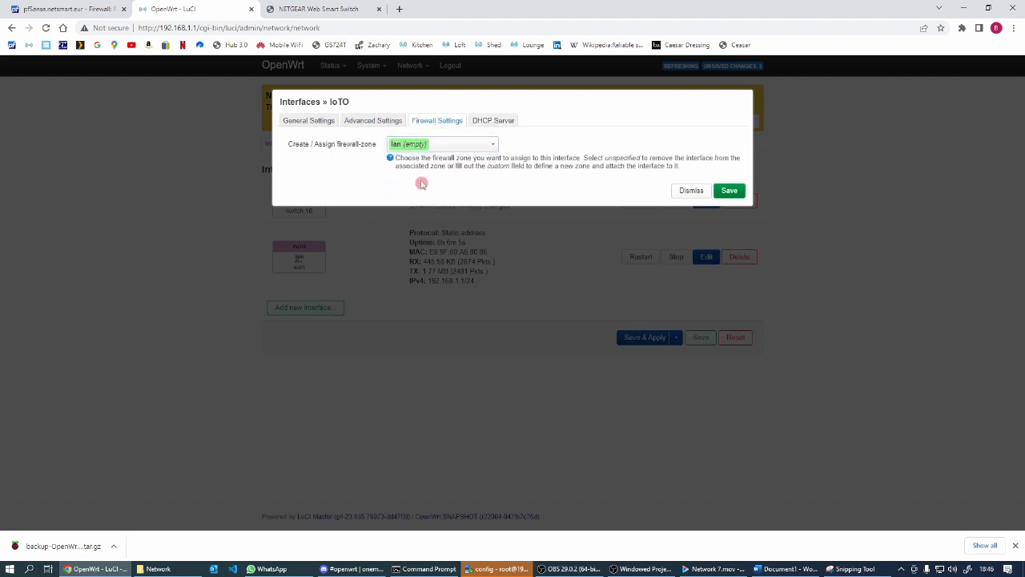
left_click(497, 121)
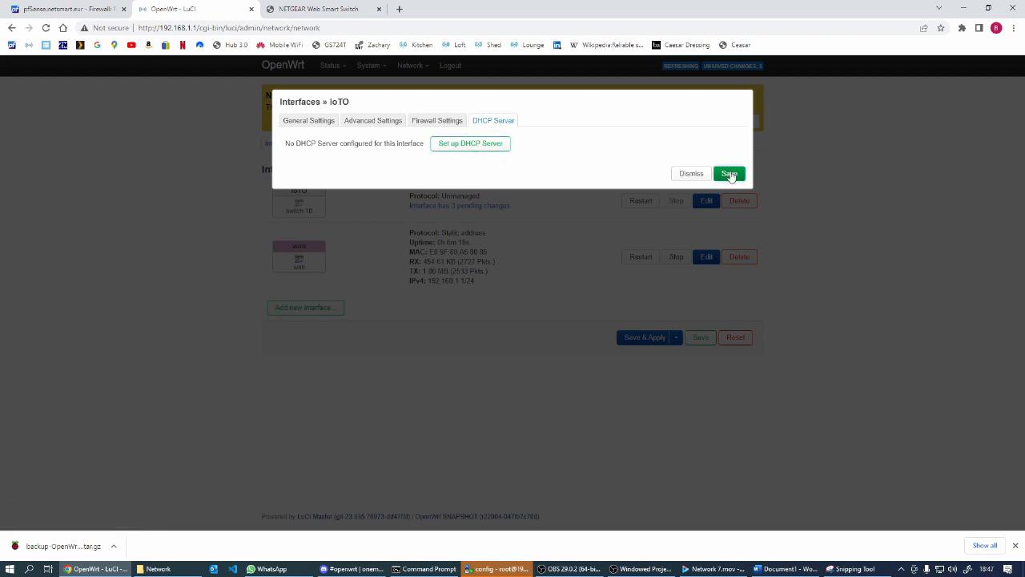
left_click(730, 174)
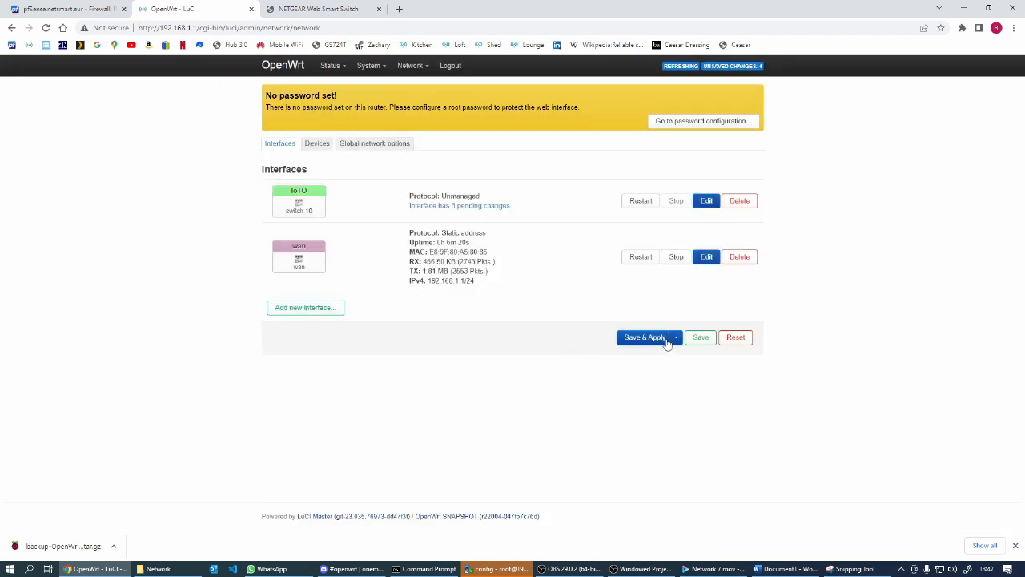
Create an interface named lan with the Static address protocol on device switch.30.
left_click(302, 310)
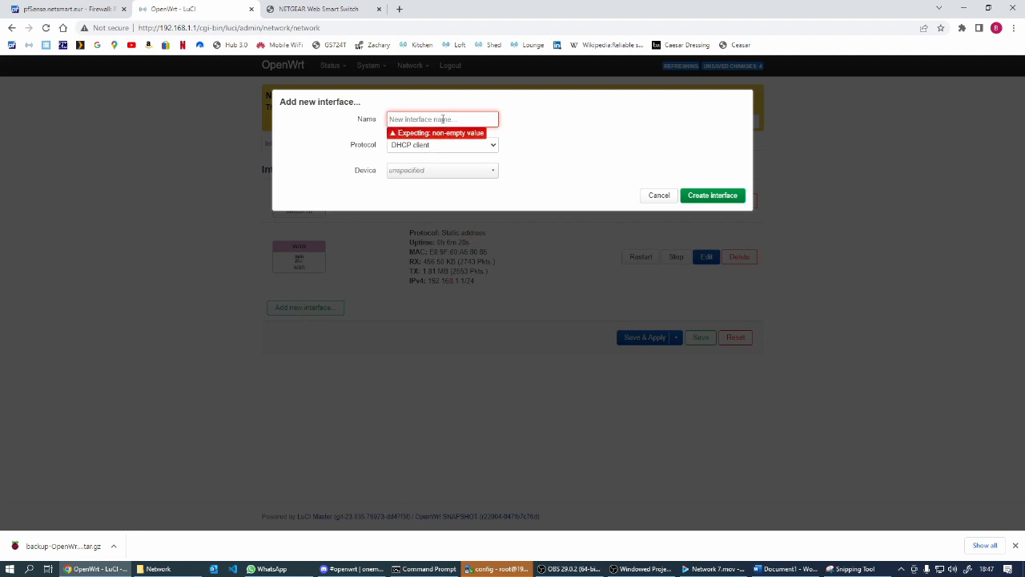
type("Ian")
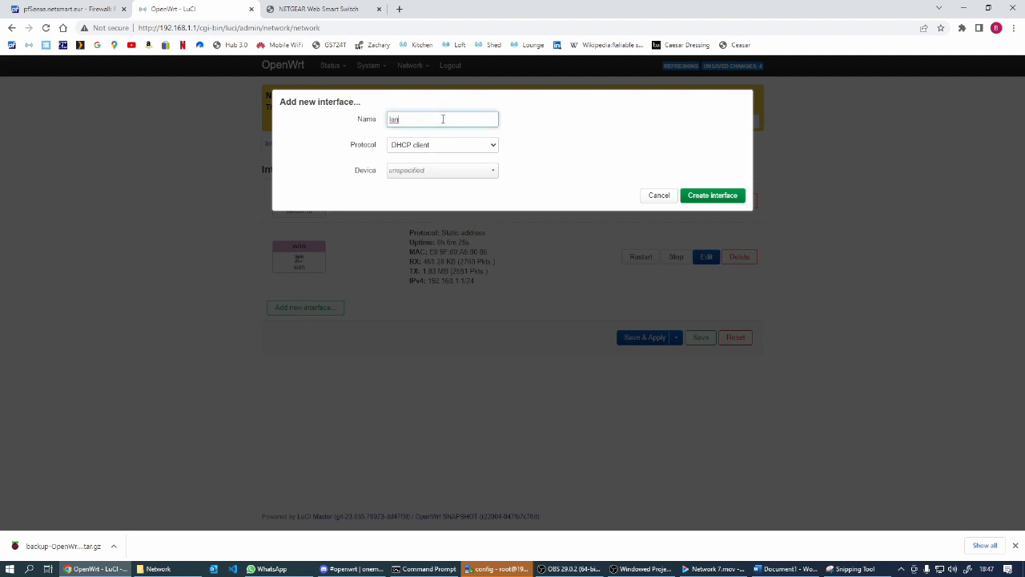
left_click(493, 146)
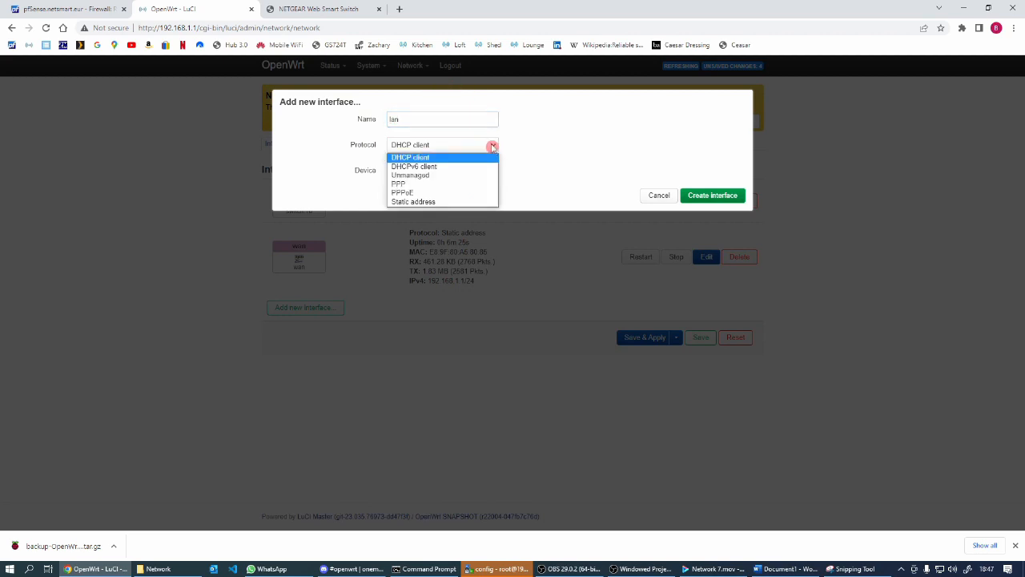
left_click(435, 201)
left_click(435, 171)
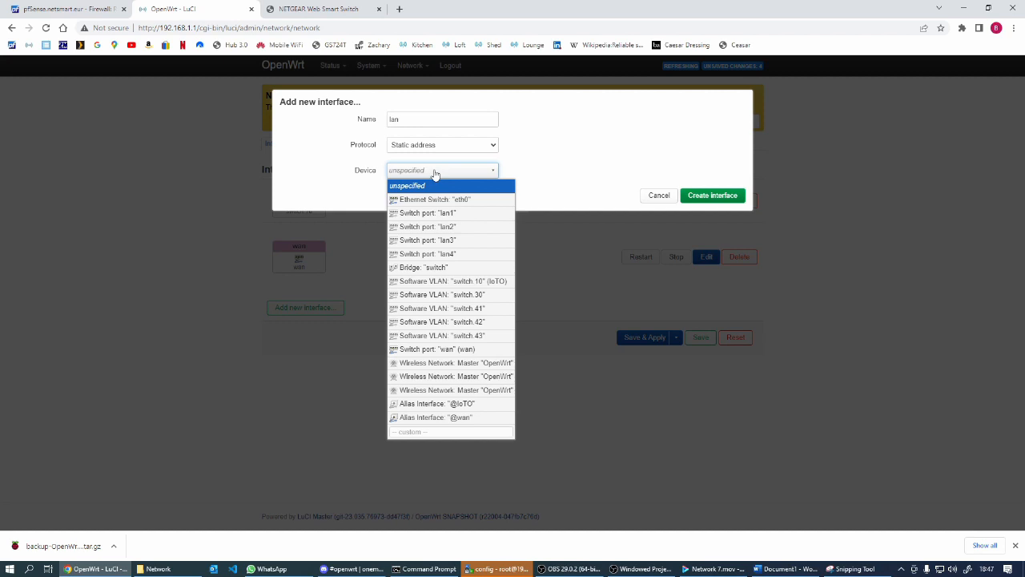
left_click(439, 296)
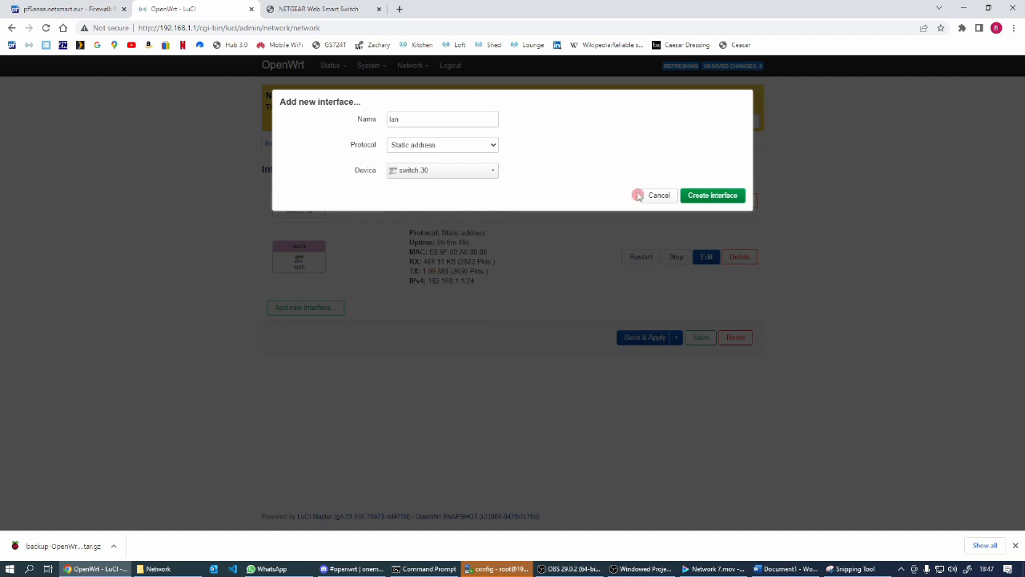
left_click(706, 198)
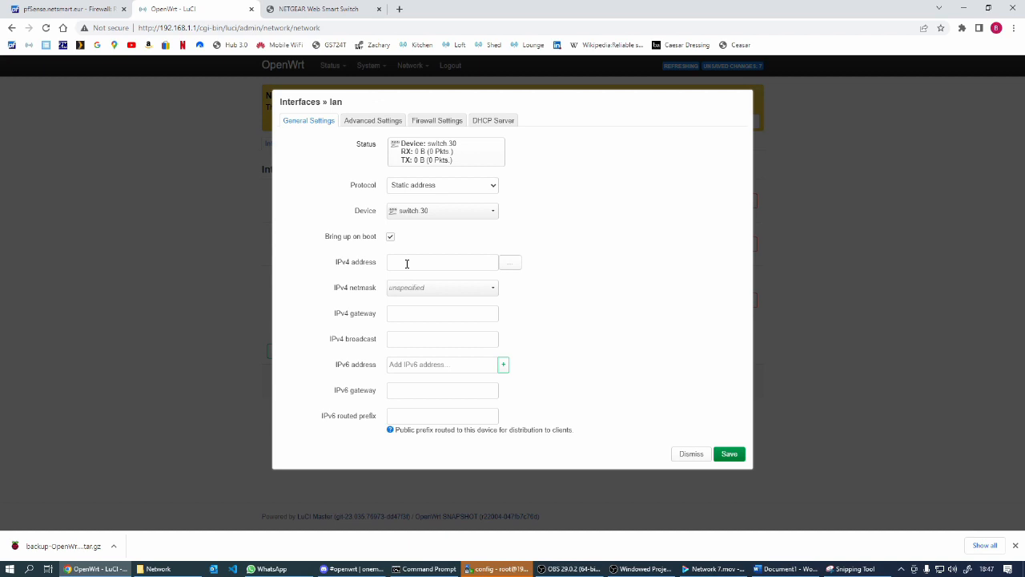
Switch the lan interface to the DHCP client protocol and set the hostname sent when requesting DHCP to loft.
left_click(486, 186)
left_click(434, 198)
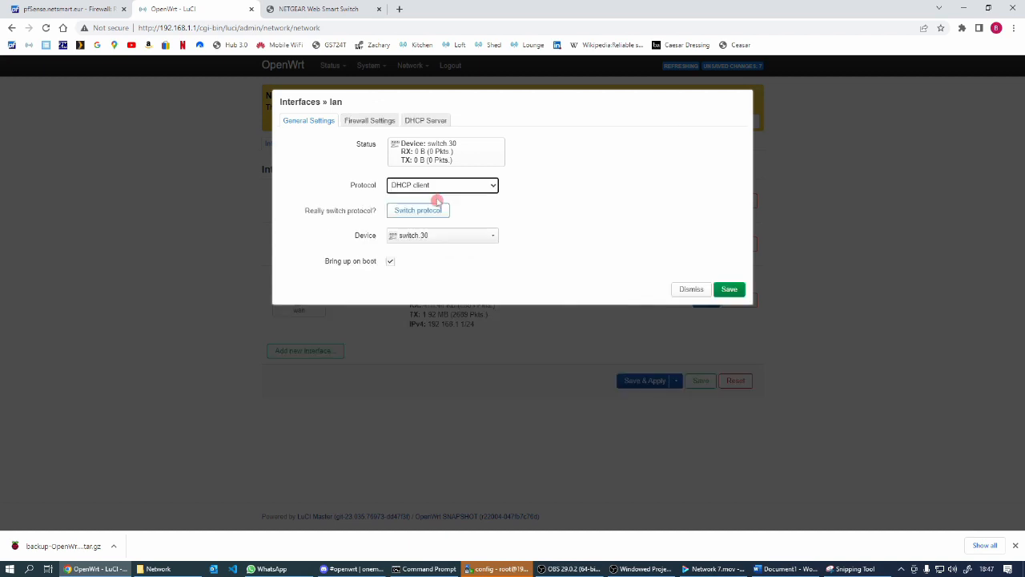
left_click(418, 211)
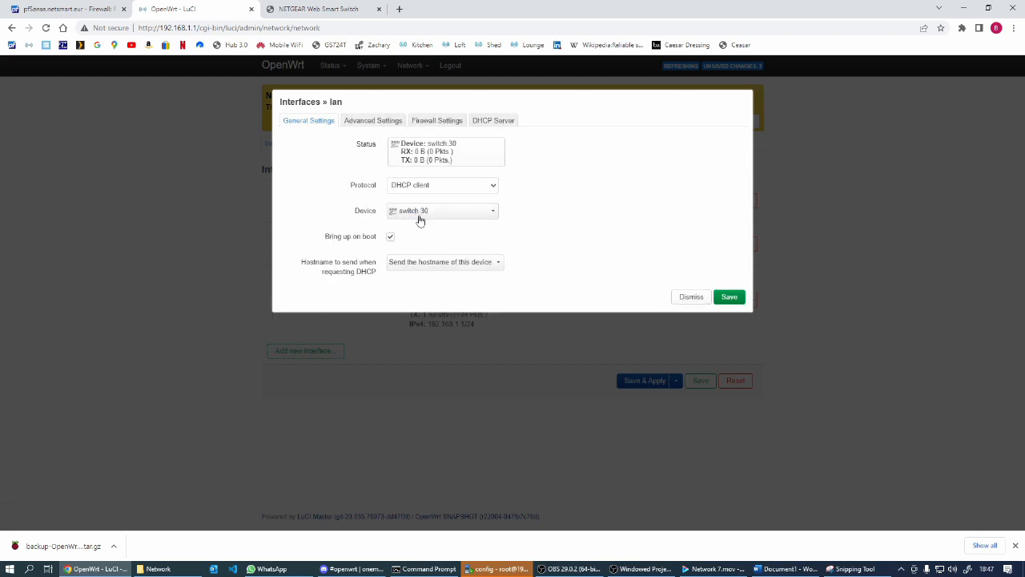
left_click(442, 263)
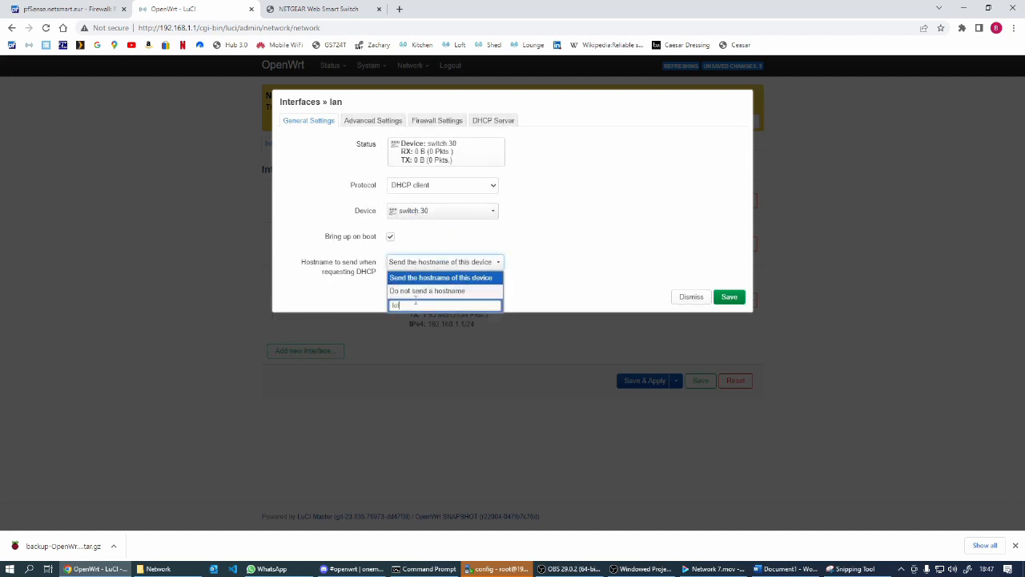
type("loft")
left_click(415, 302)
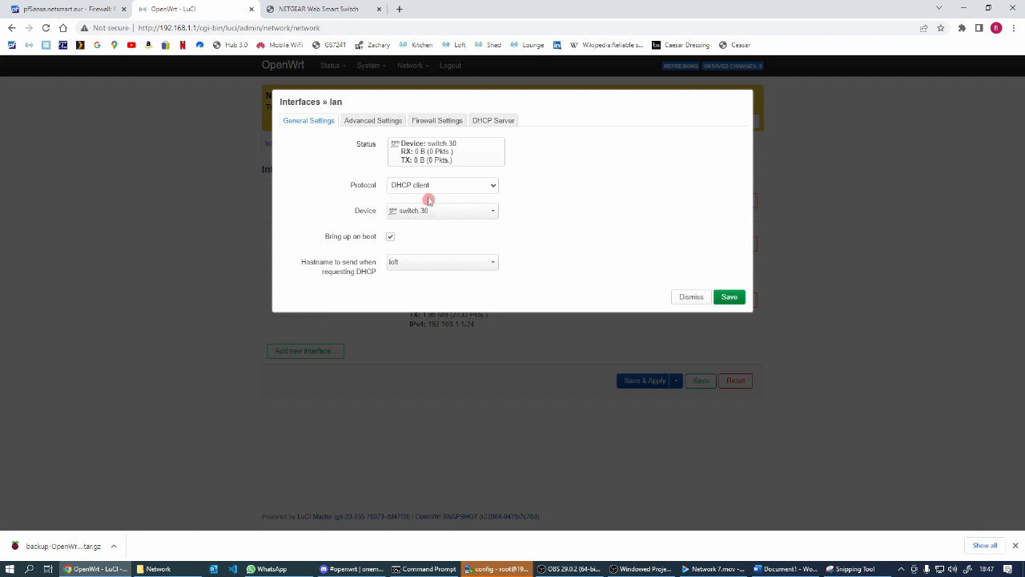
Assign the lan interface to the lan firewall zone and save it without setting up a DHCP server.
left_click(374, 121)
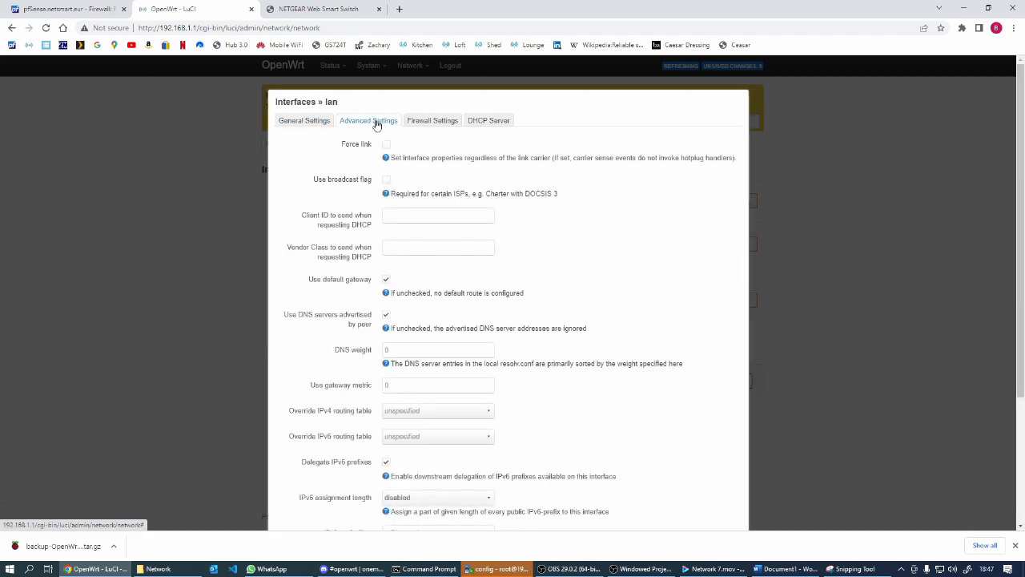
left_click(433, 122)
left_click(438, 145)
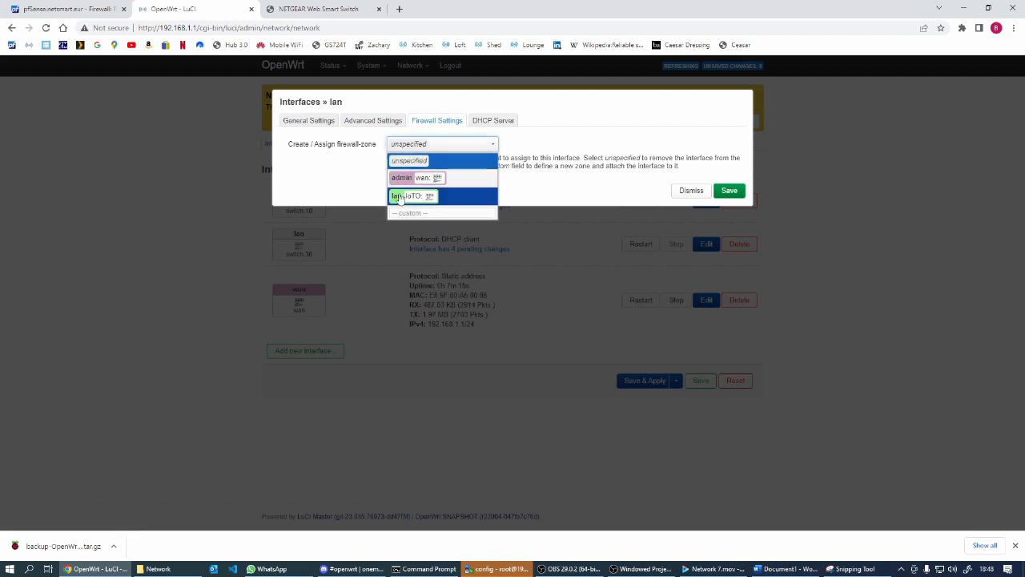
left_click(398, 200)
left_click(497, 121)
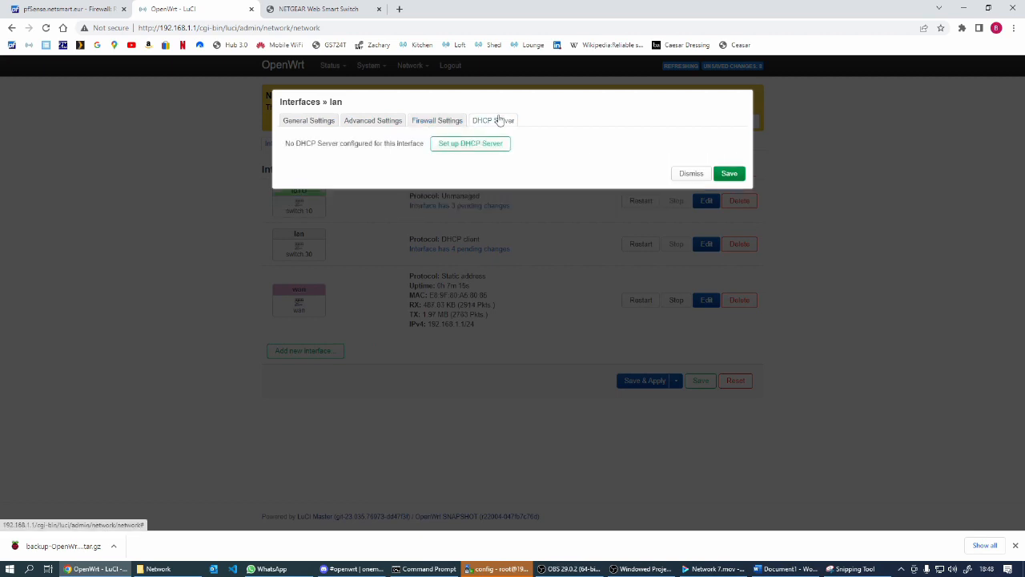
left_click(730, 174)
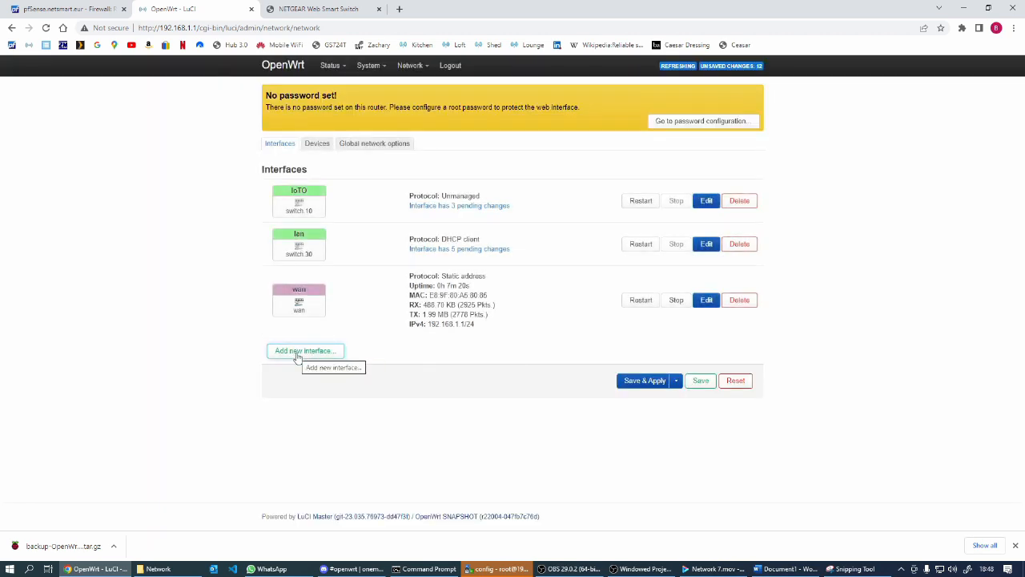
Create an interface named wfh1 with the Unmanaged protocol on device switch.41 and save it without a DHCP server.
left_click(297, 352)
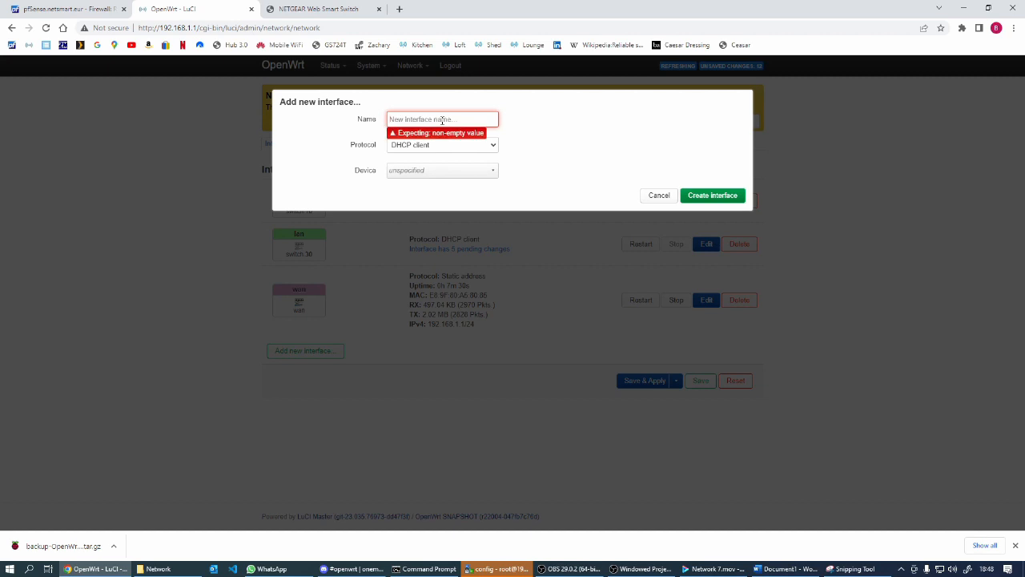
type("wfh1")
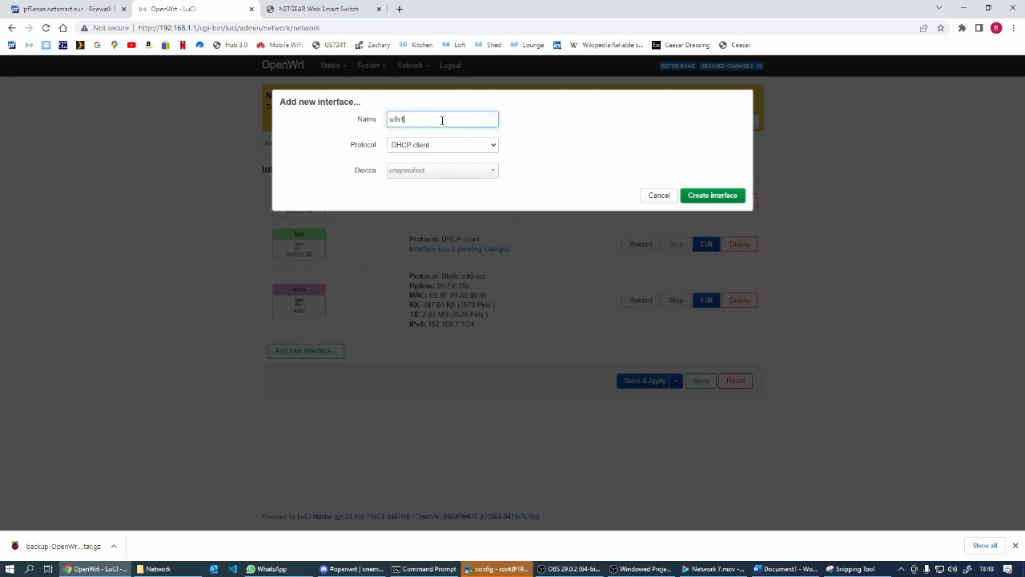
left_click(491, 148)
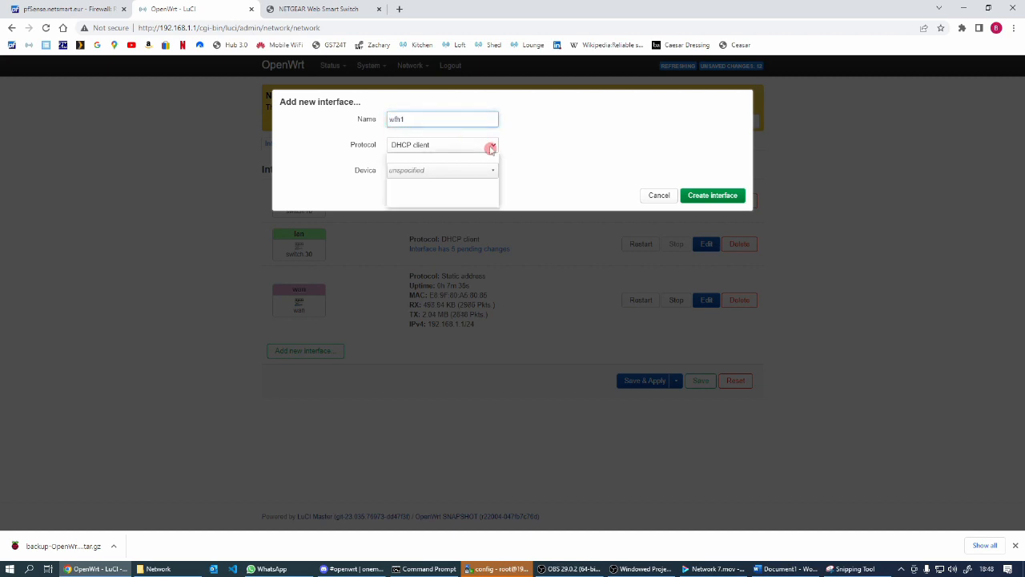
left_click(413, 175)
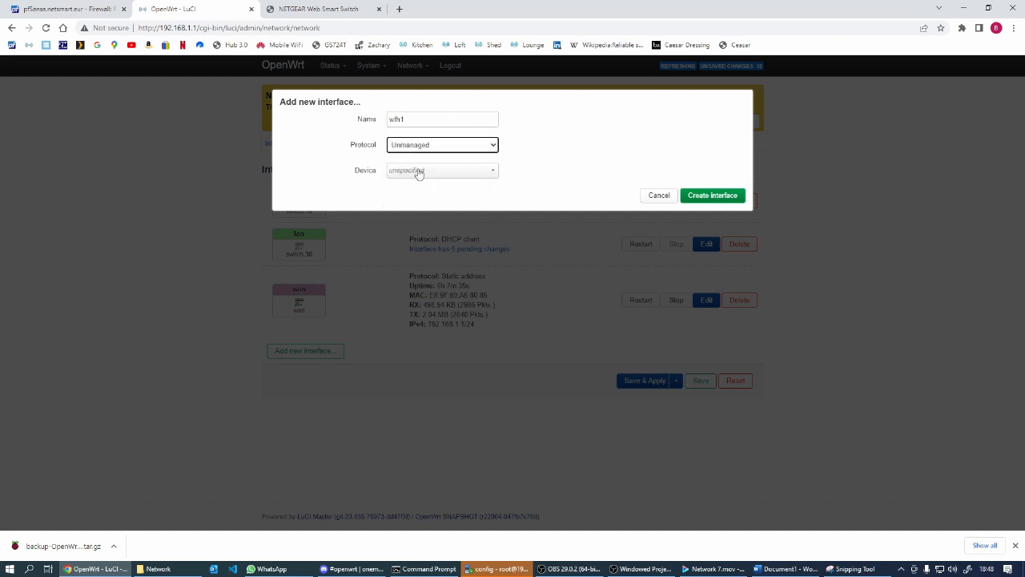
left_click(418, 171)
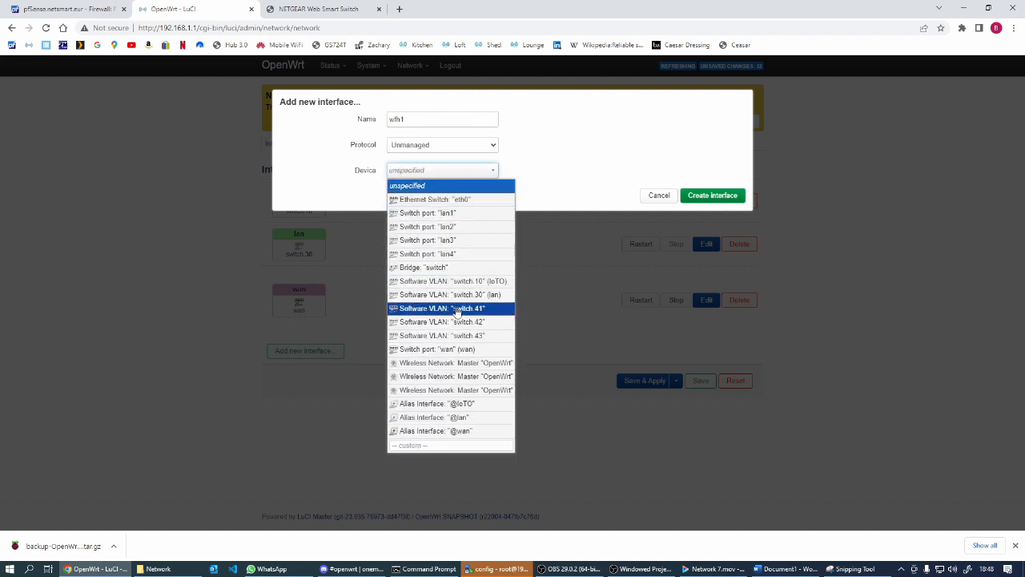
left_click(456, 310)
left_click(716, 196)
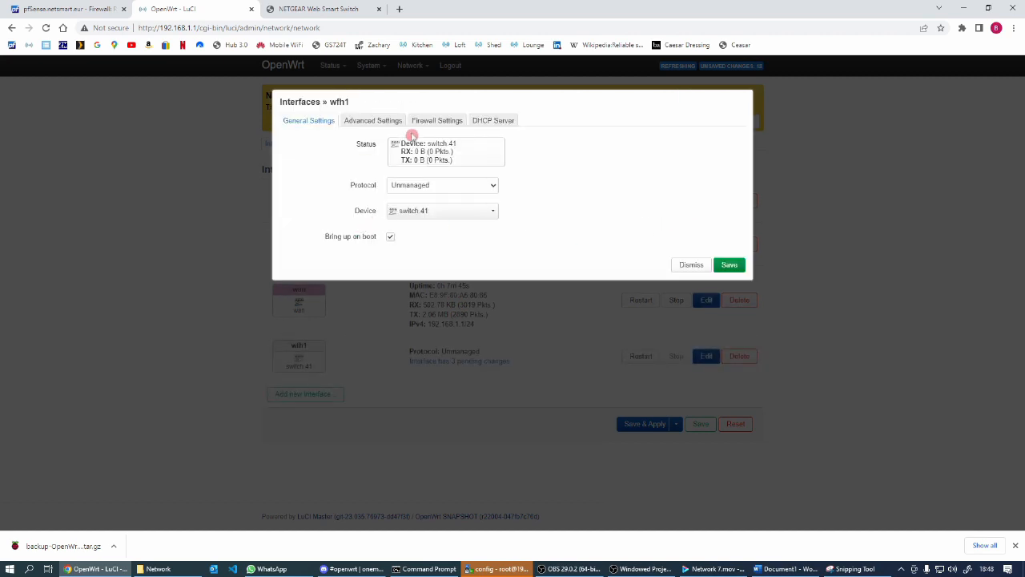
left_click(502, 122)
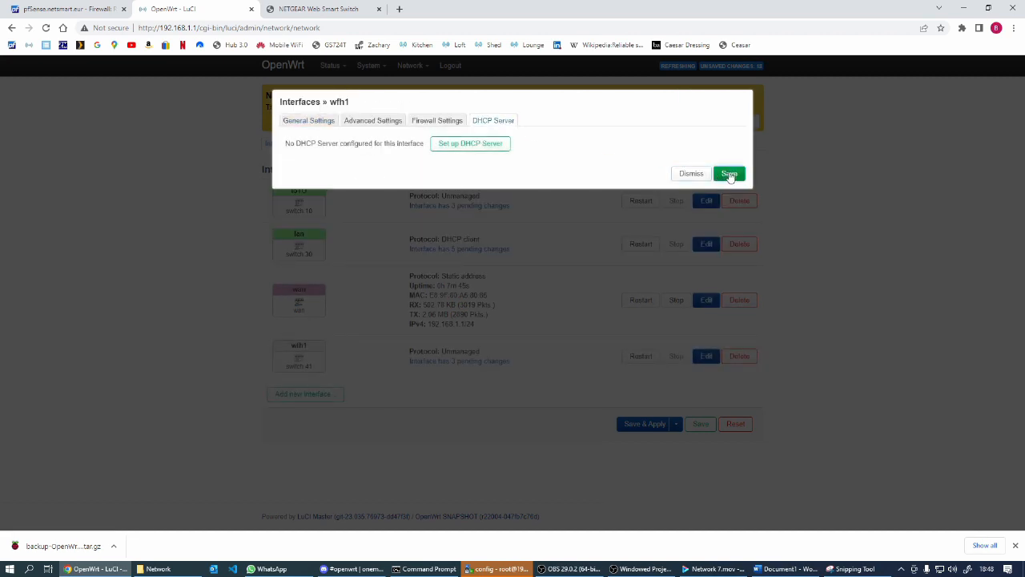
left_click(729, 175)
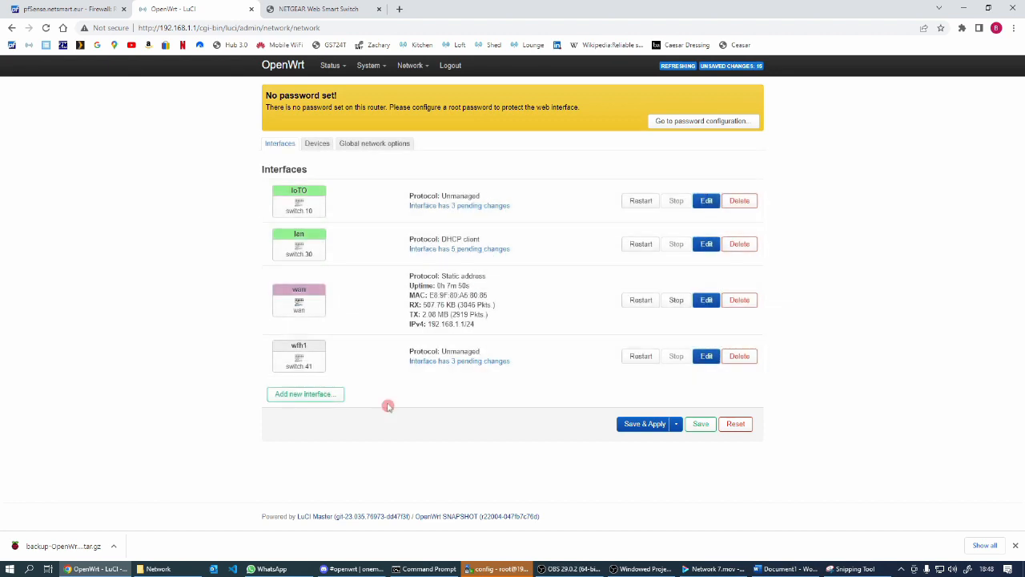
Create Unmanaged interfaces wfh2 on switch.42 and wfh3 on switch.43, assigning both to the lan firewall zone.
left_click(415, 178)
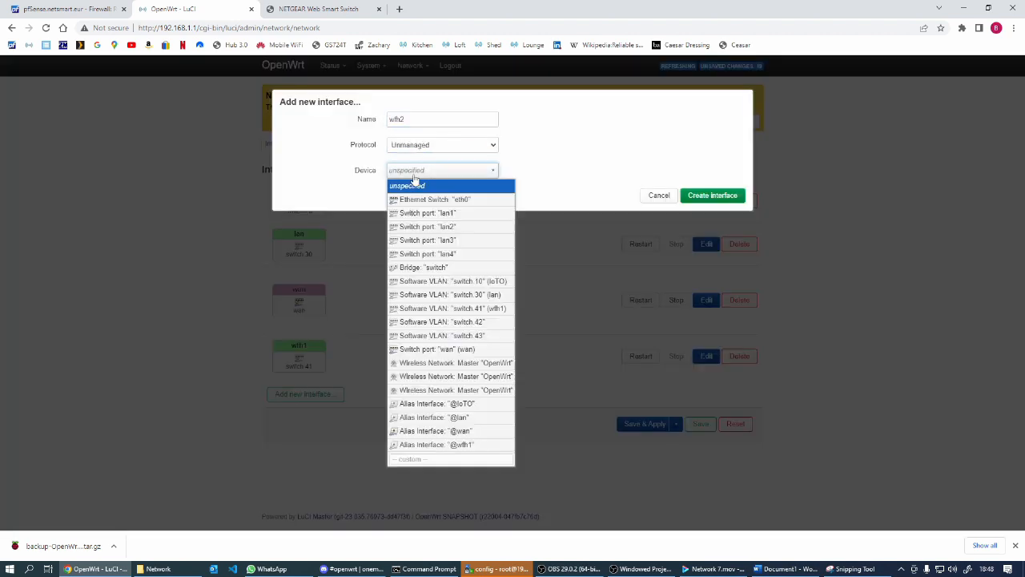
left_click(710, 196)
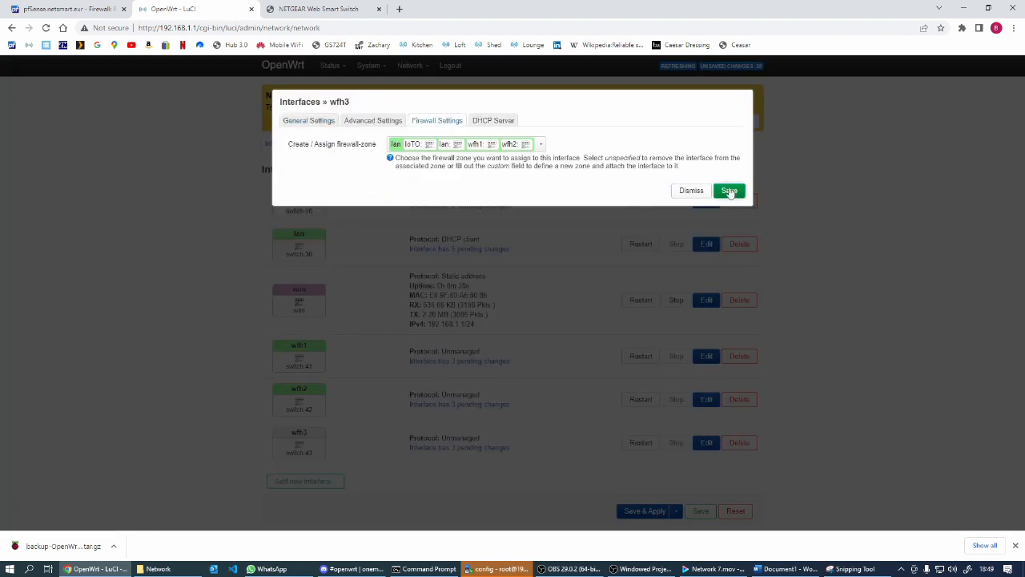
left_click(729, 190)
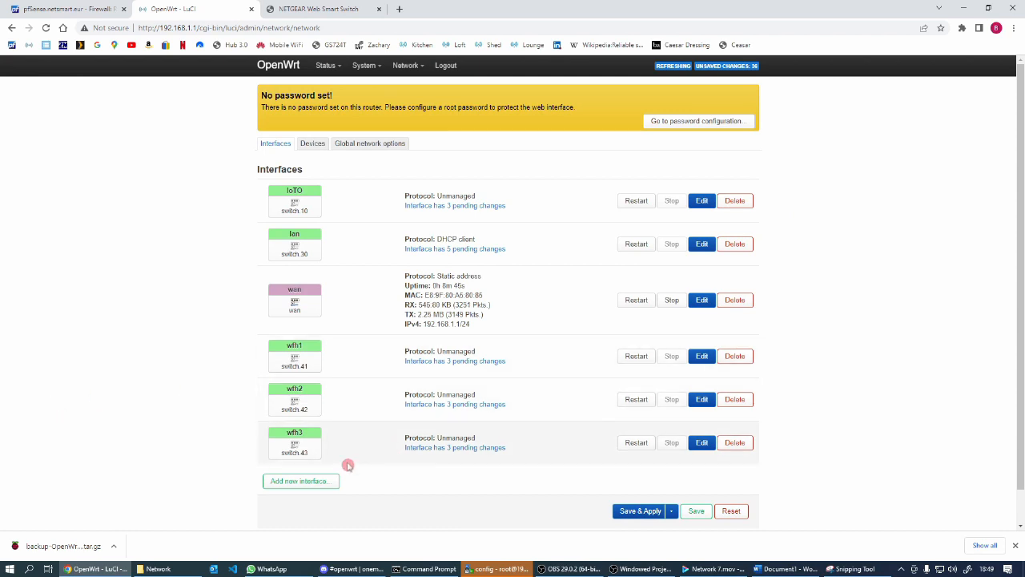
Create an interface named switch with the Unmanaged protocol on the bridge device switch.
left_click(294, 483)
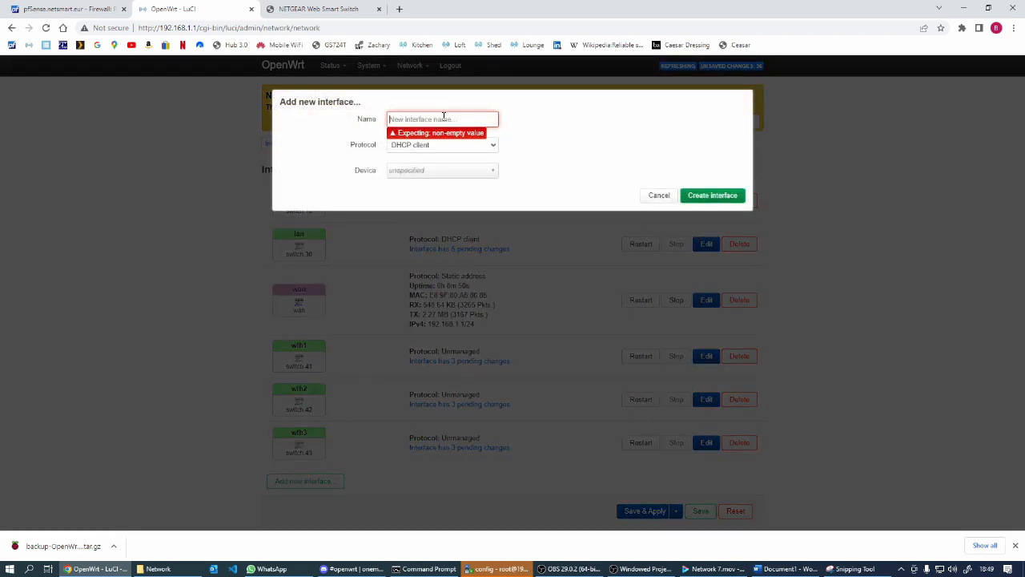
type("switch")
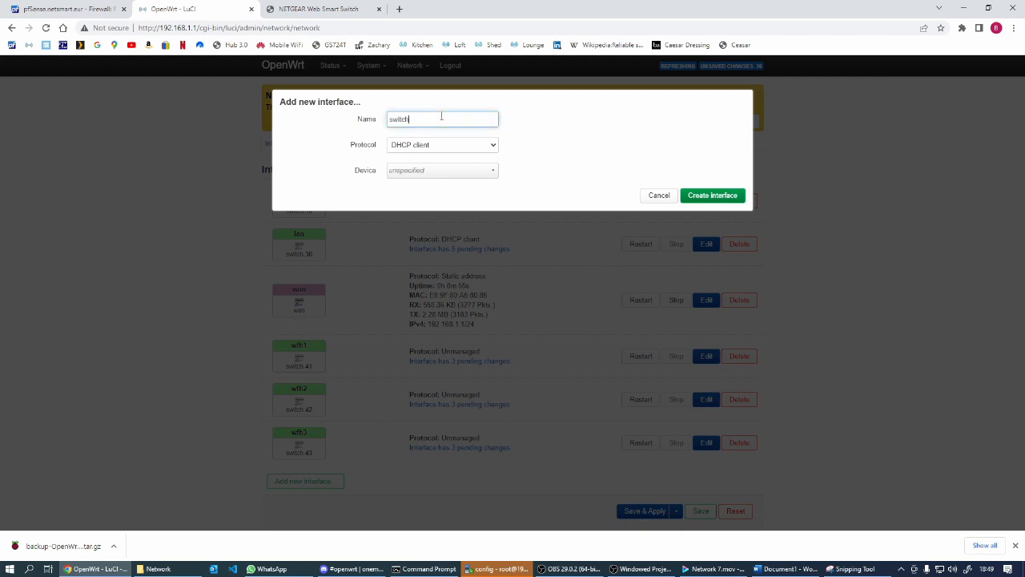
left_click(440, 147)
left_click(440, 146)
left_click(432, 177)
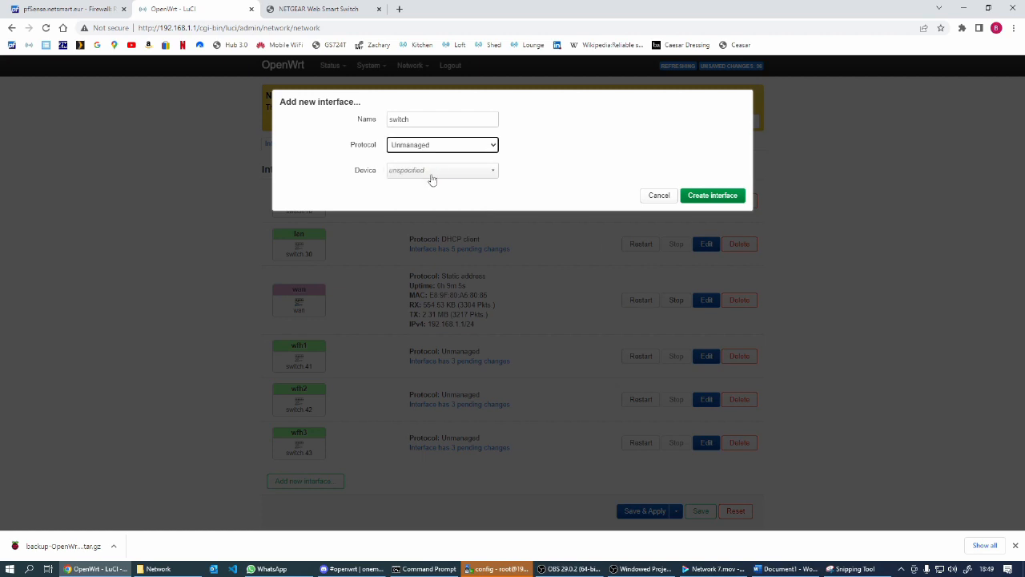
left_click(431, 178)
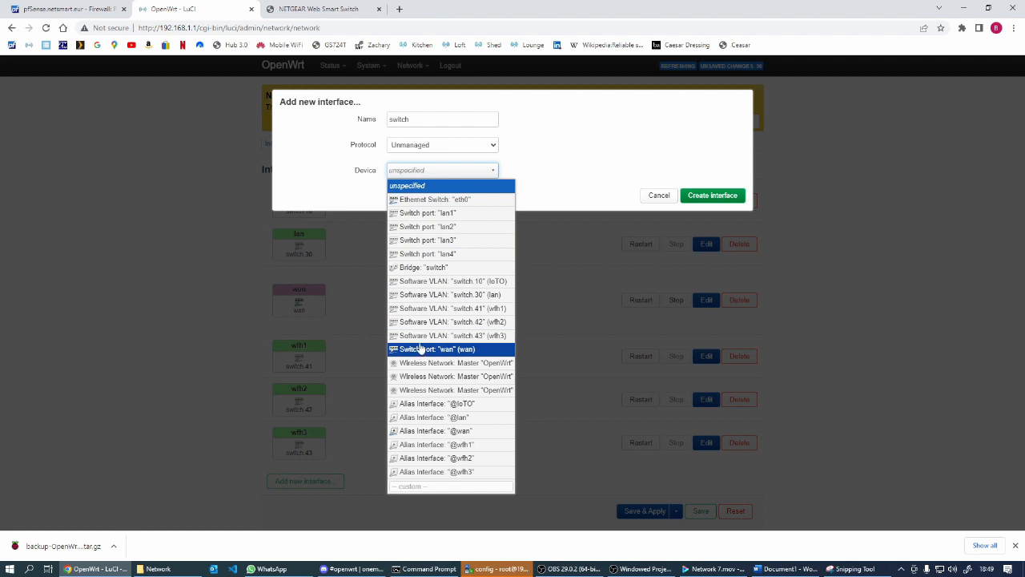
left_click(423, 267)
left_click(723, 196)
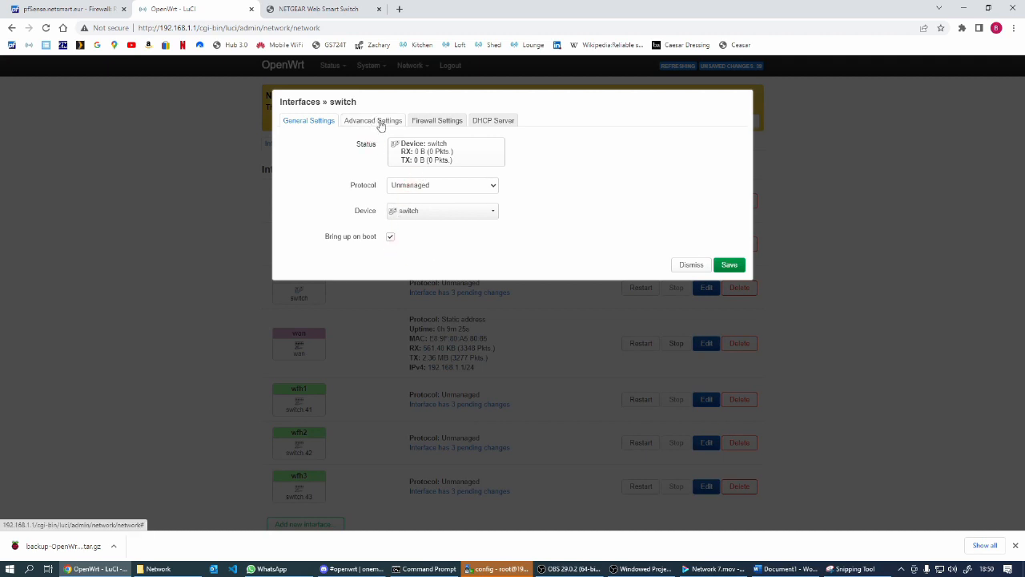
Assign the switch interface to the lan firewall zone and save it without setting up a DHCP server.
left_click(436, 121)
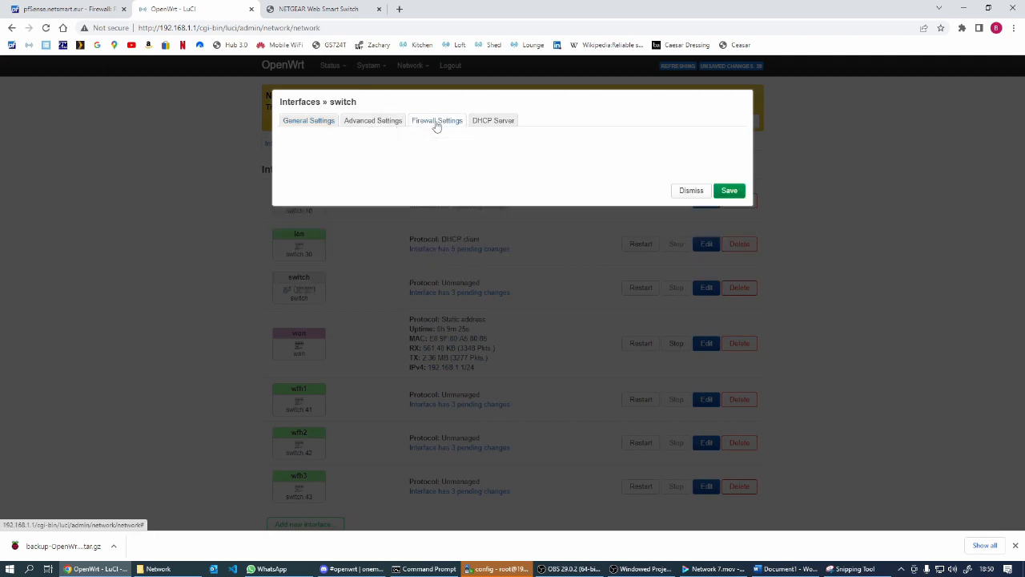
left_click(428, 144)
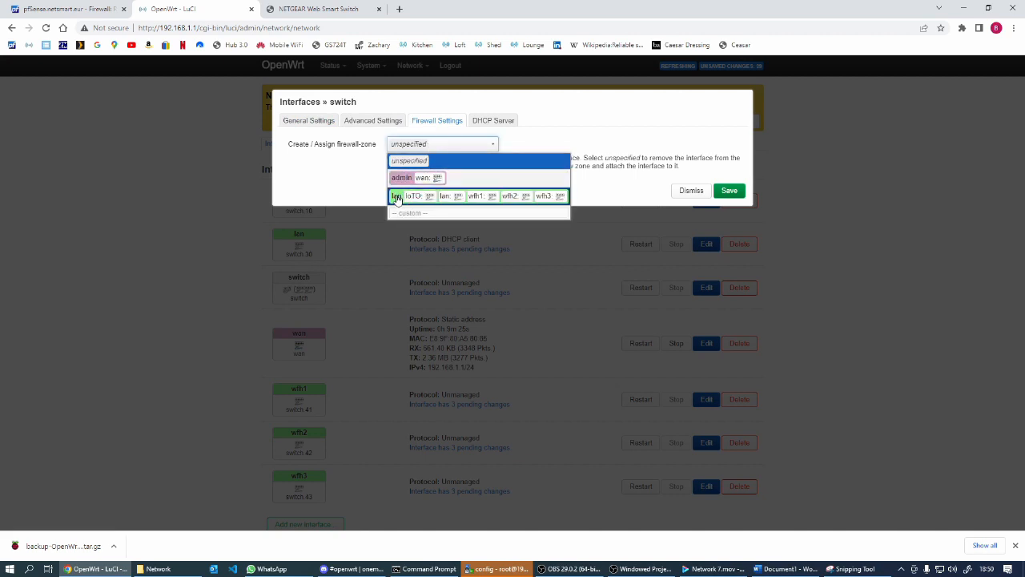
left_click(397, 197)
left_click(492, 121)
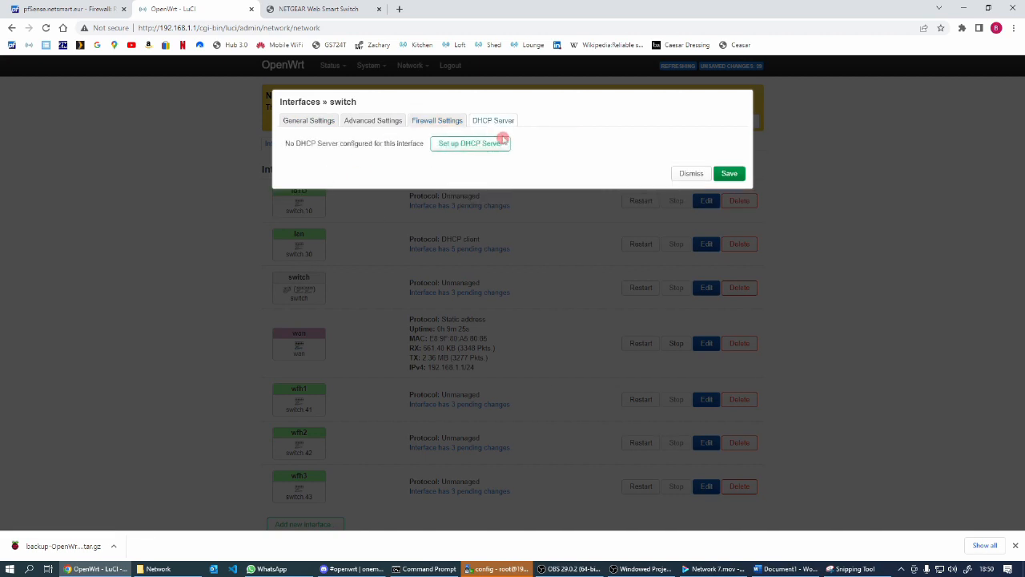
left_click(733, 173)
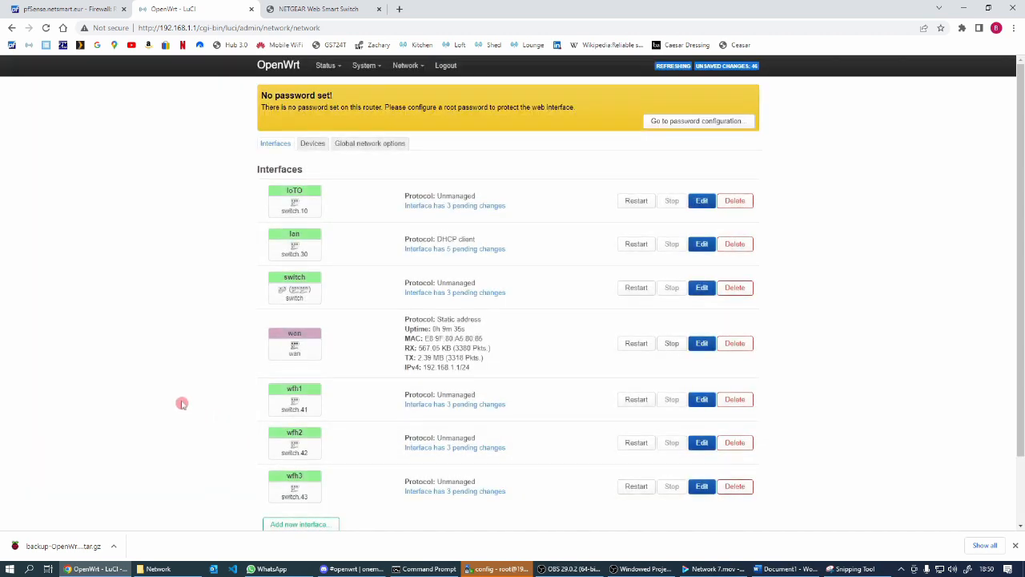
Save and apply all pending interface changes, and review the resulting interface list.
scroll(182, 403, "down", 1)
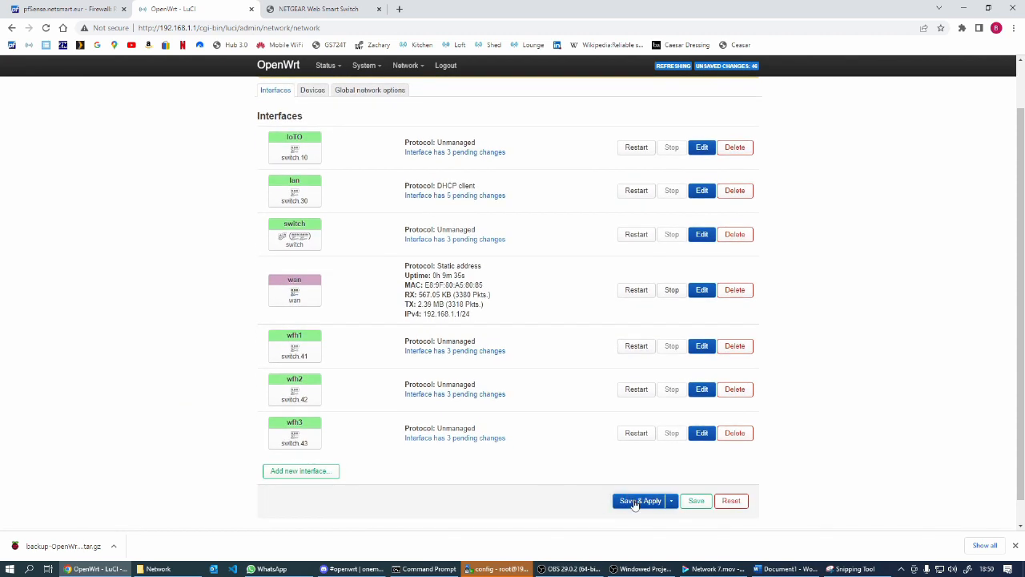
left_click(636, 501)
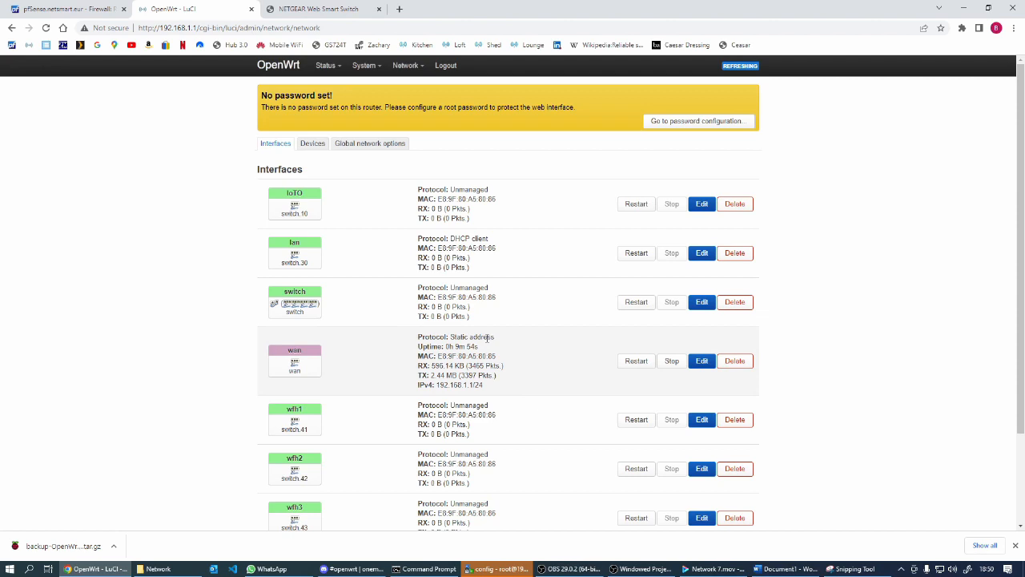
scroll(486, 337, "down", 3)
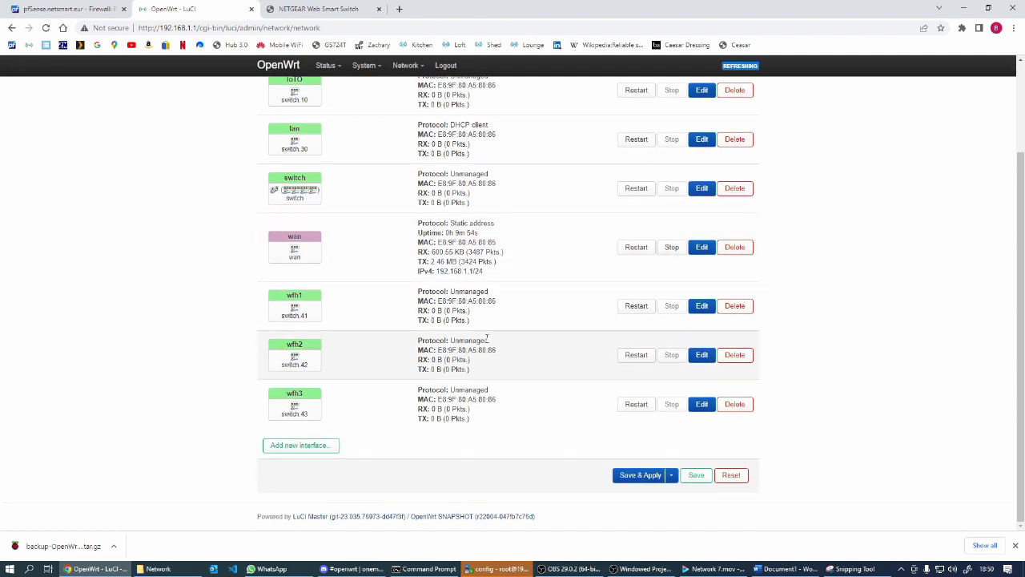
Open the settings of radio0's wireless network and set its ESSID to IoTO.
scroll(487, 337, "up", 3)
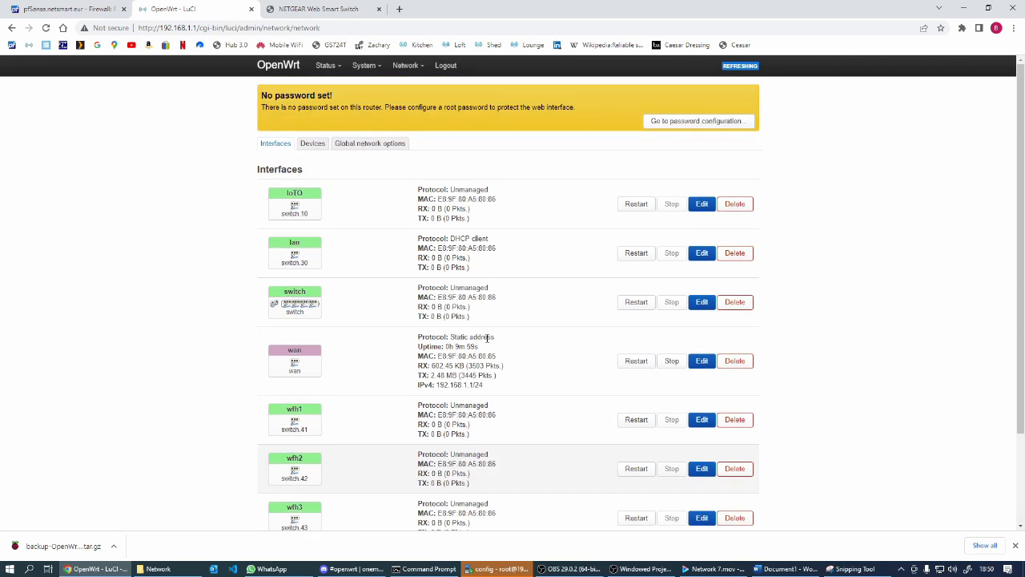
mouse_move(406, 66)
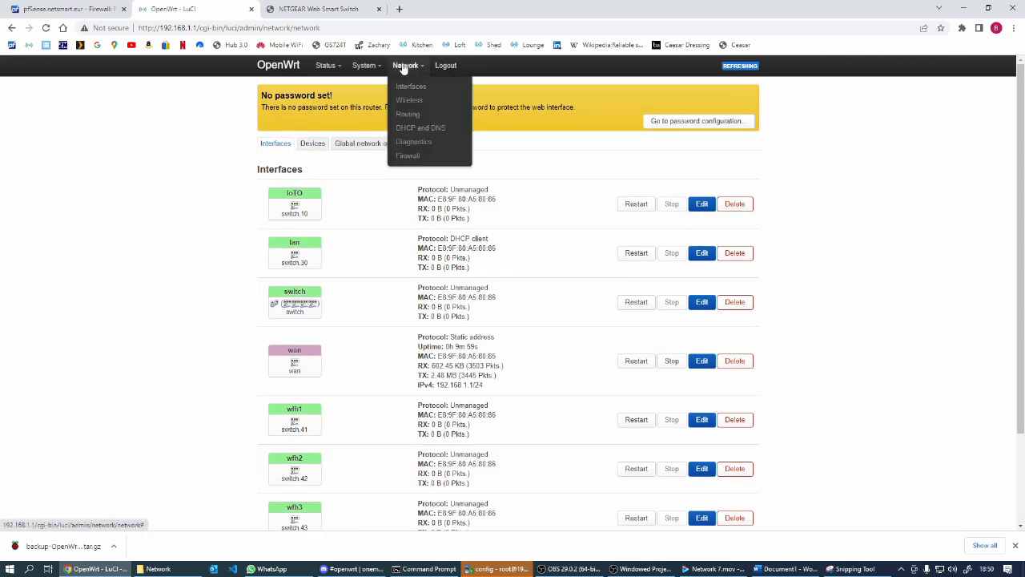
left_click(417, 101)
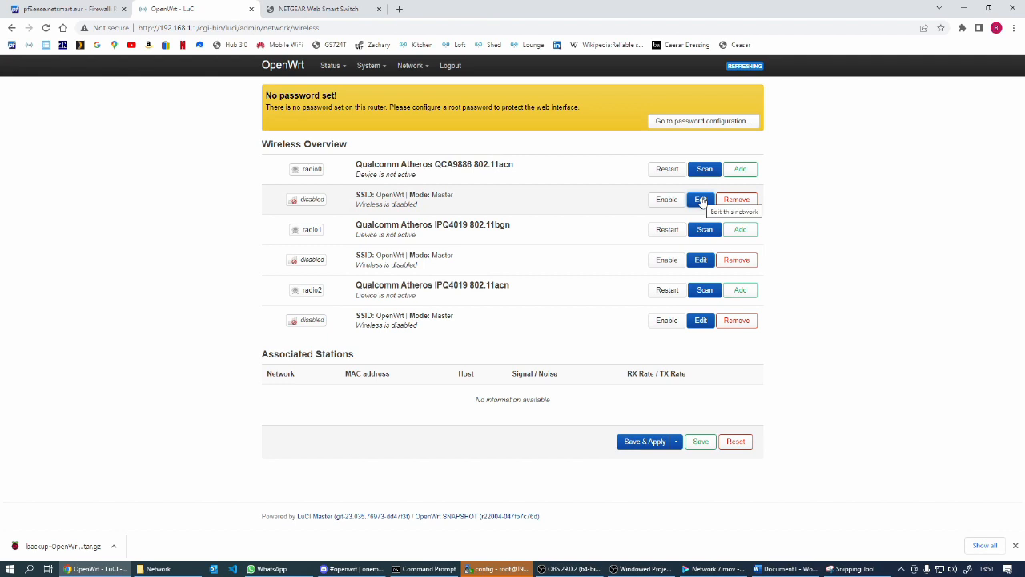
left_click(701, 201)
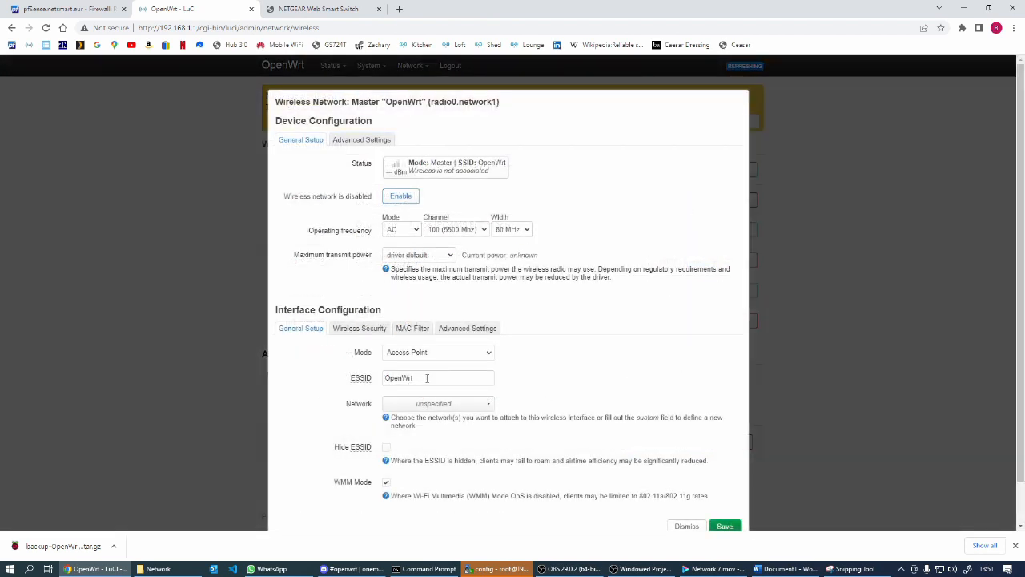
double_click(427, 378)
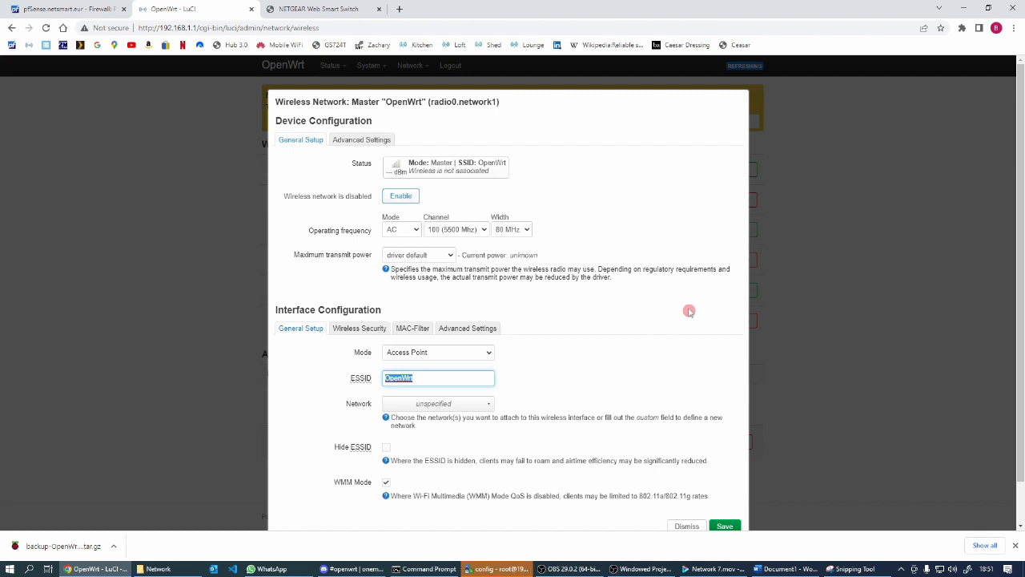
type("IoTO")
Attach the radio0 wireless network to the IoTO interface and enable it.
left_click(464, 404)
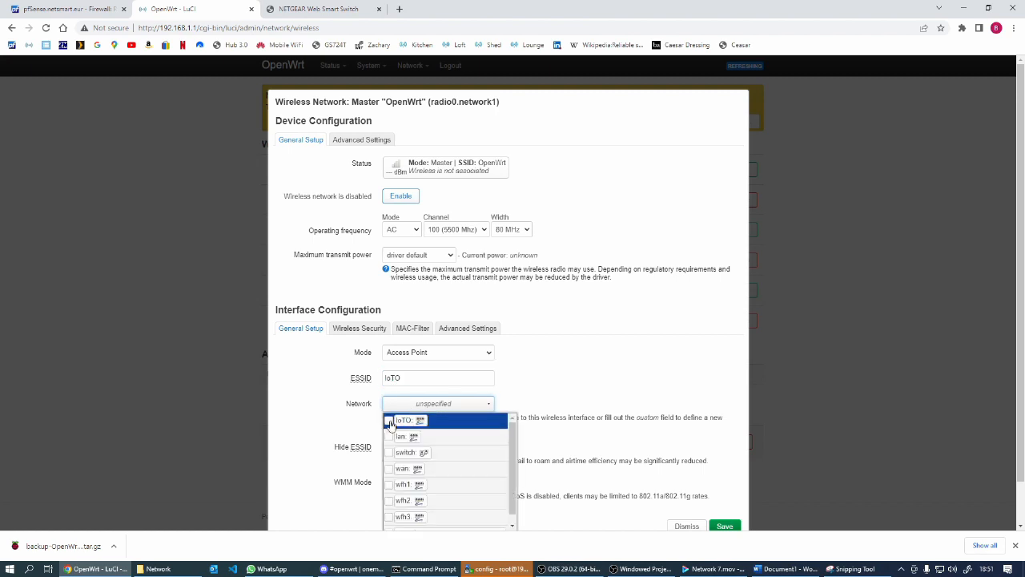
left_click(390, 421)
left_click(586, 365)
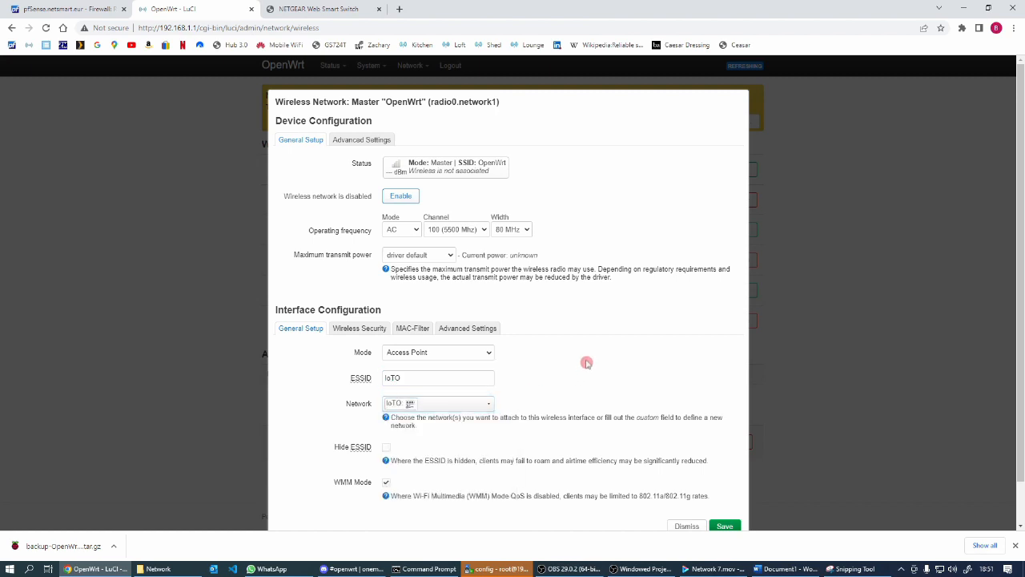
scroll(586, 363, "down", 1)
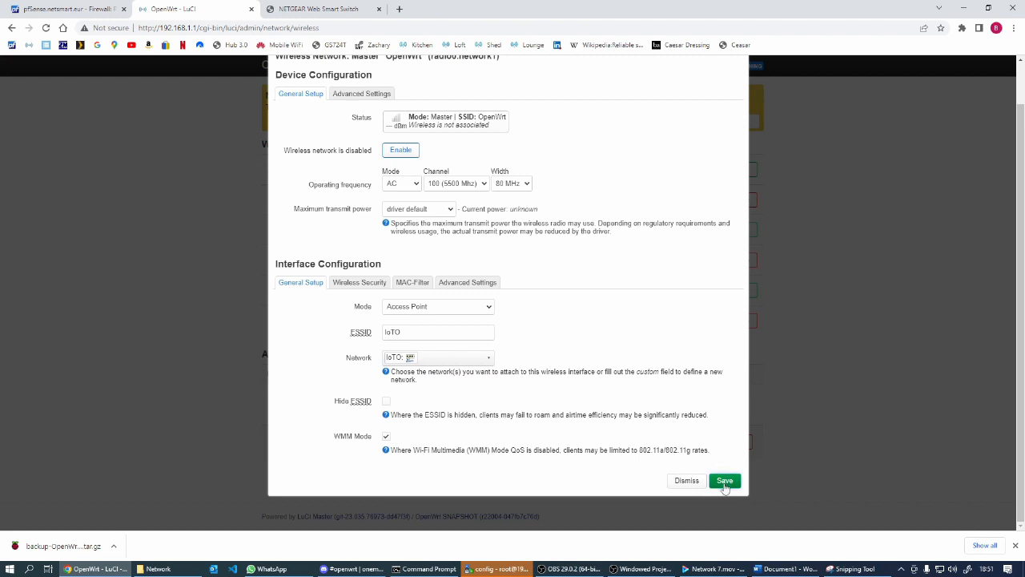
scroll(590, 328, "up", 1)
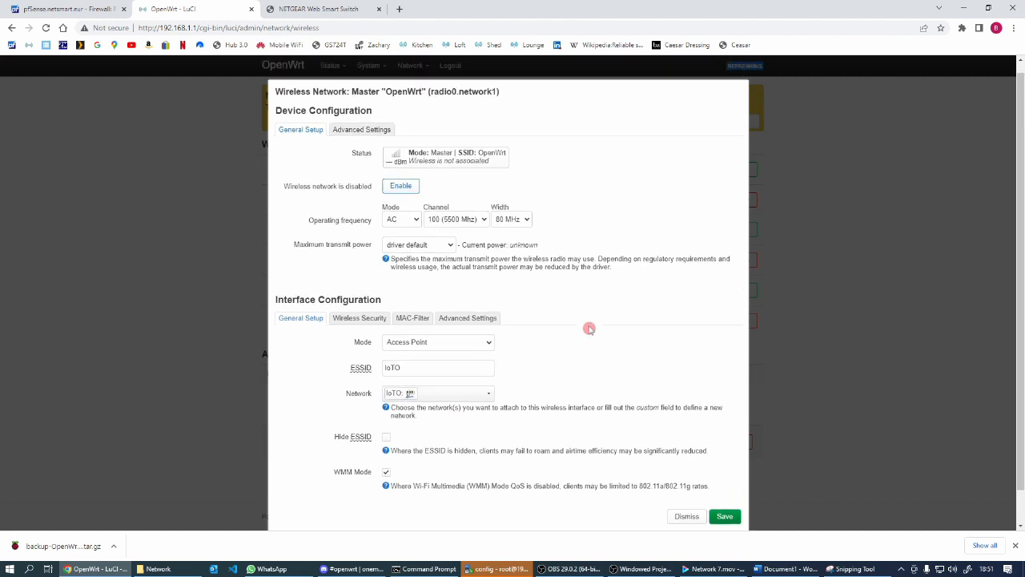
left_click(405, 197)
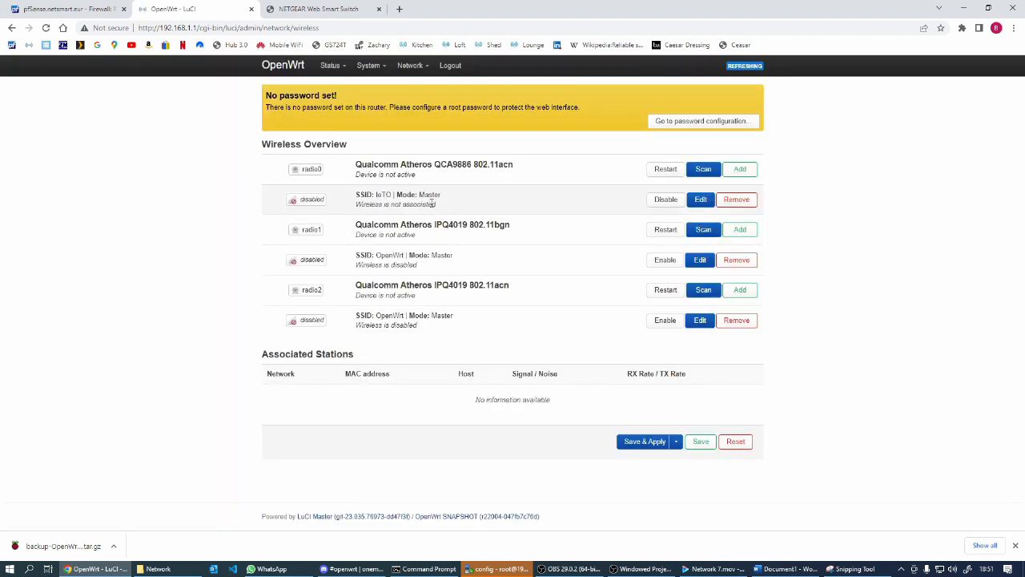
Set the country code of the IoTO wireless network's device to GB - United Kingdom.
left_click(701, 201)
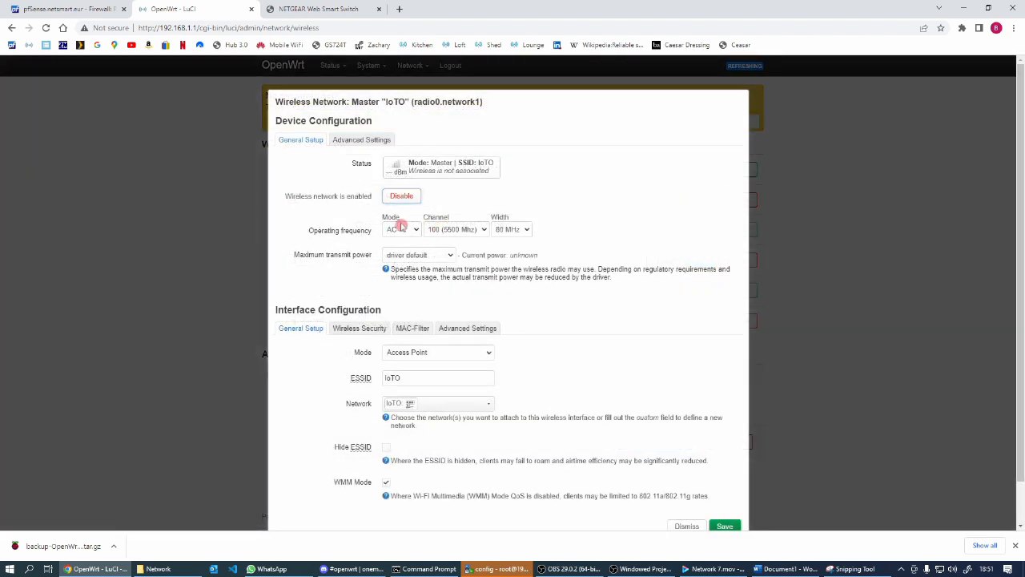
left_click(362, 140)
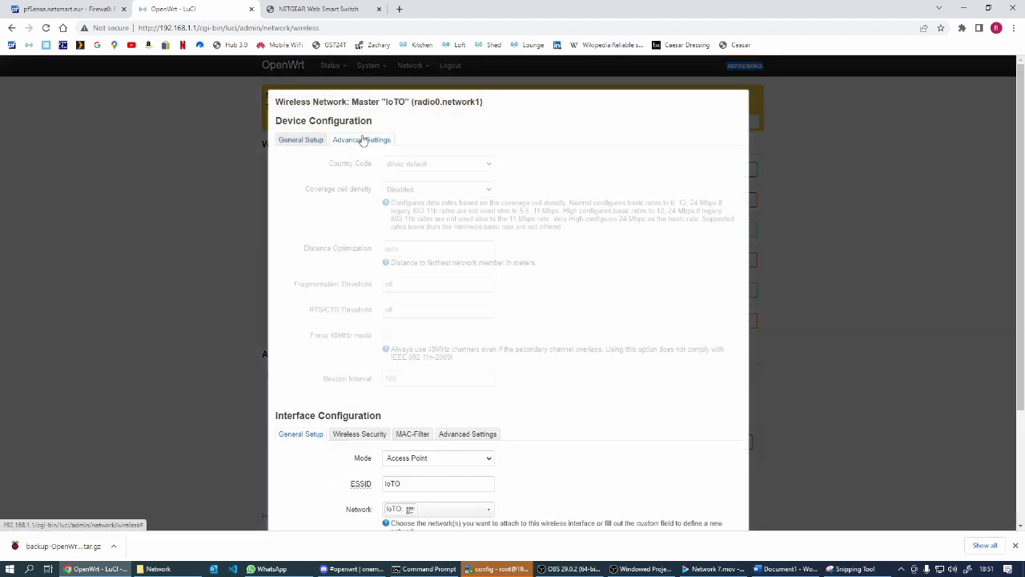
left_click(452, 195)
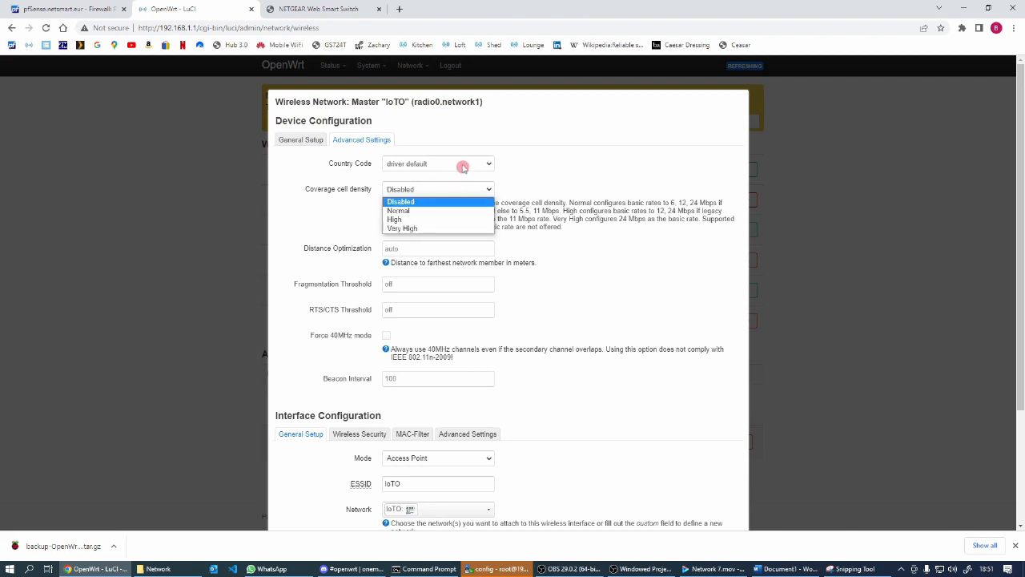
left_click(463, 166)
scroll(429, 295, "down", 5)
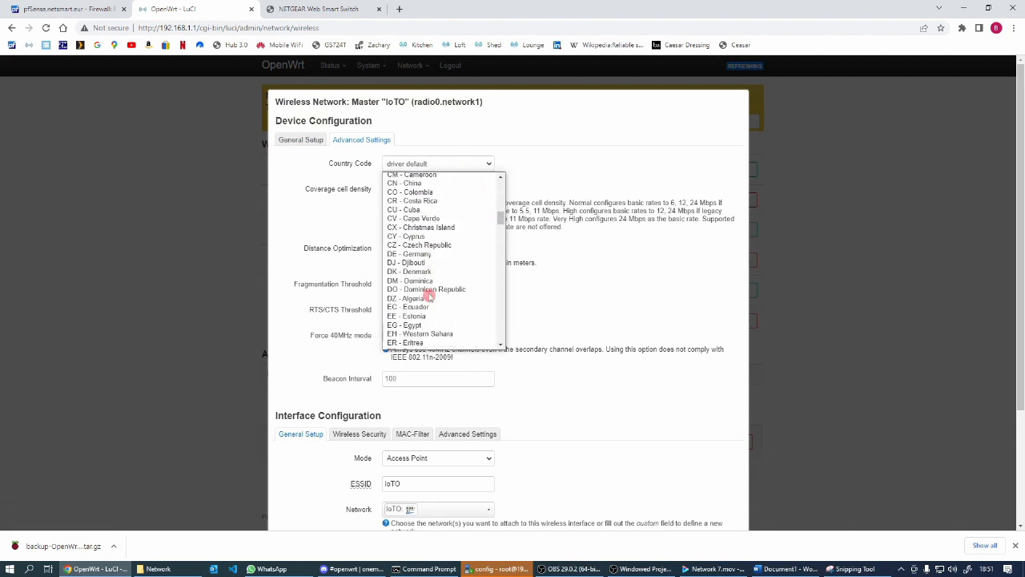
scroll(429, 295, "down", 4)
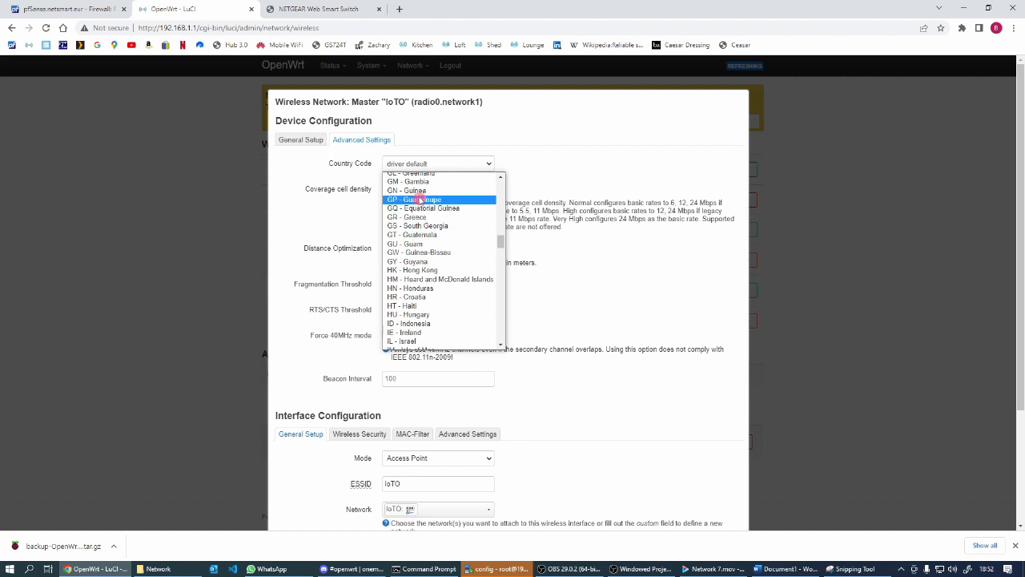
scroll(421, 200, "up", 4)
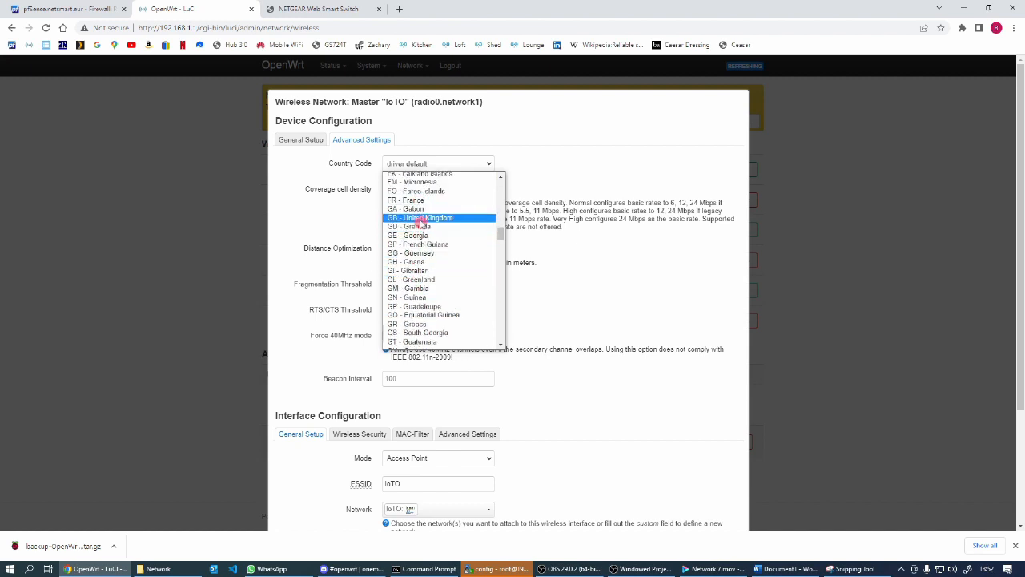
left_click(422, 221)
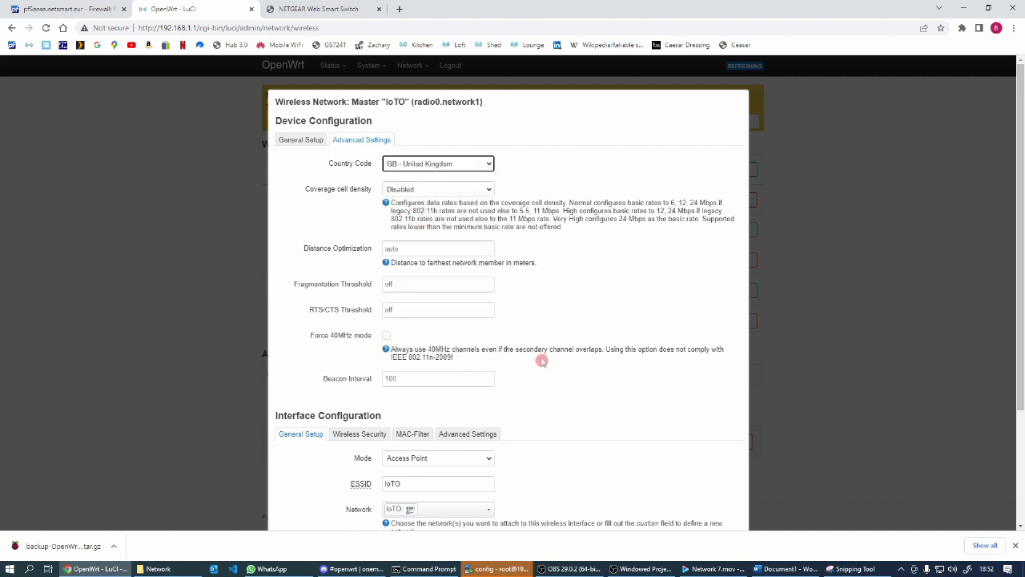
scroll(542, 361, "down", 2)
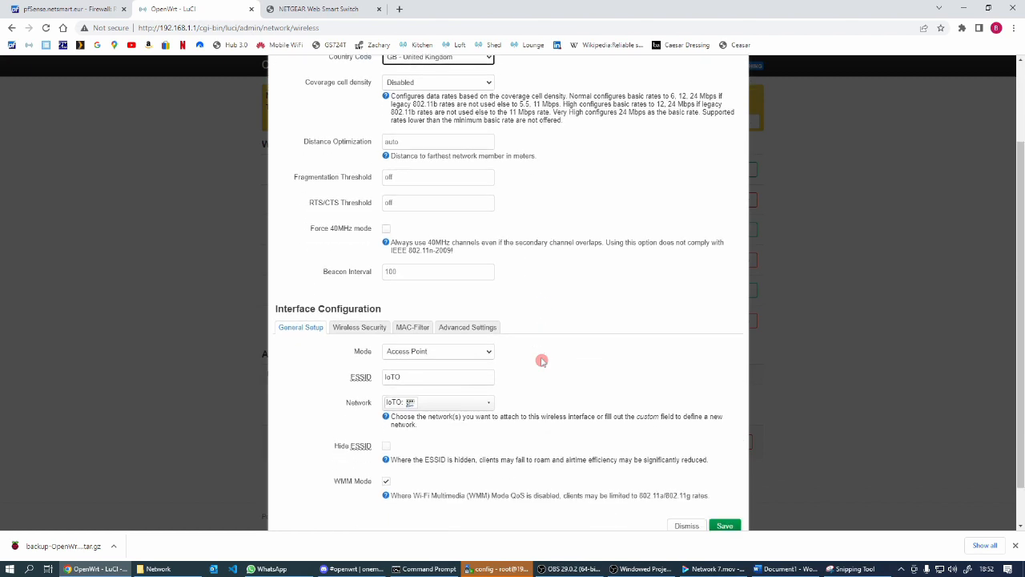
scroll(542, 361, "up", 2)
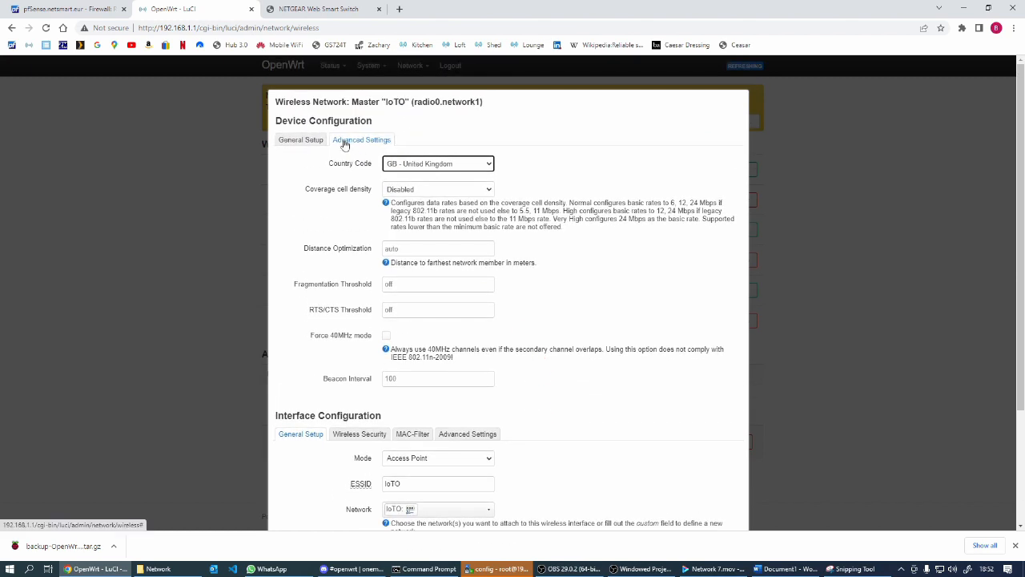
Check the IoTO network's security, MAC filter and advanced interface settings, and save the configuration.
left_click(300, 143)
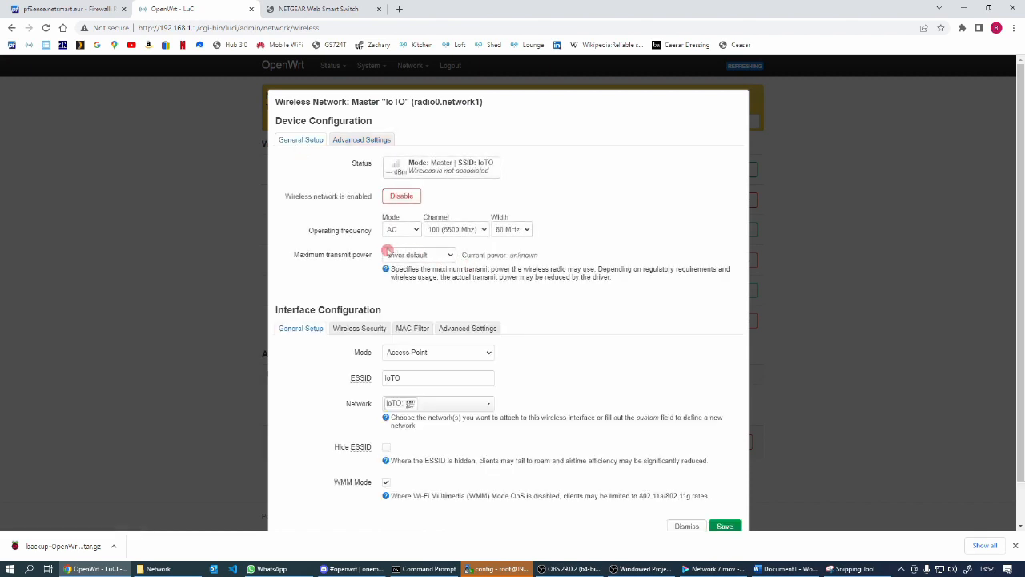
scroll(428, 387, "down", 1)
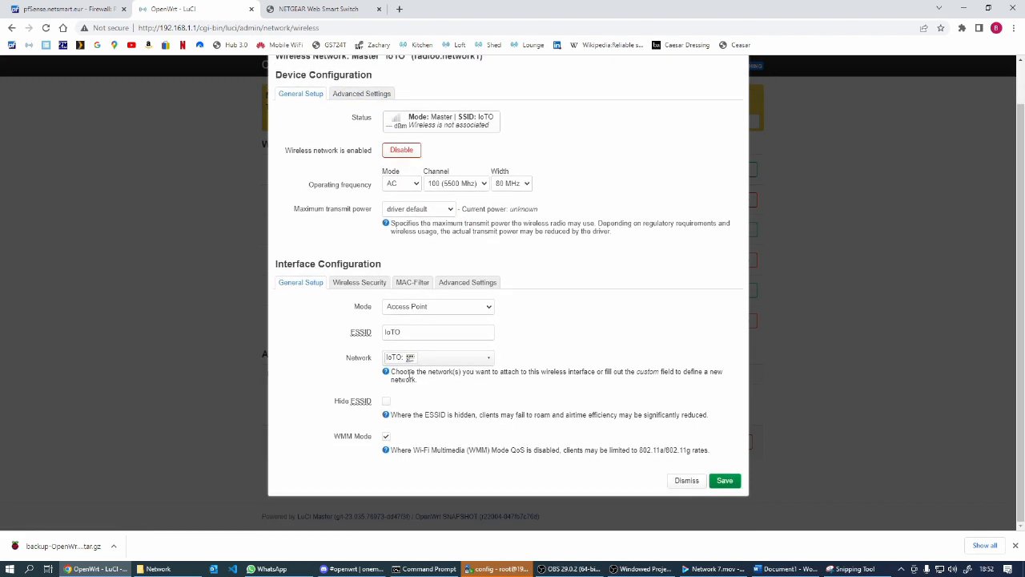
left_click(355, 285)
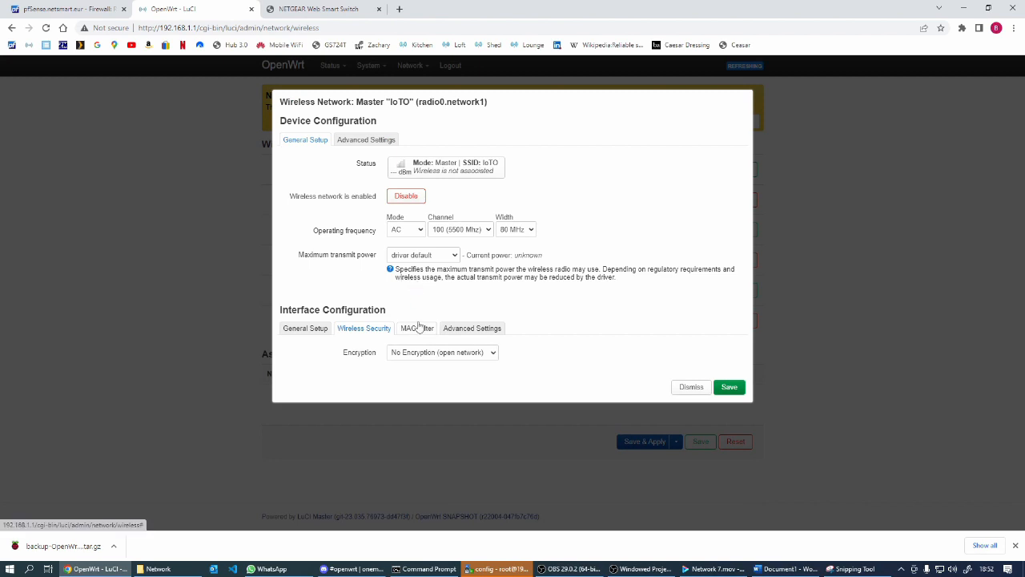
left_click(418, 329)
left_click(482, 330)
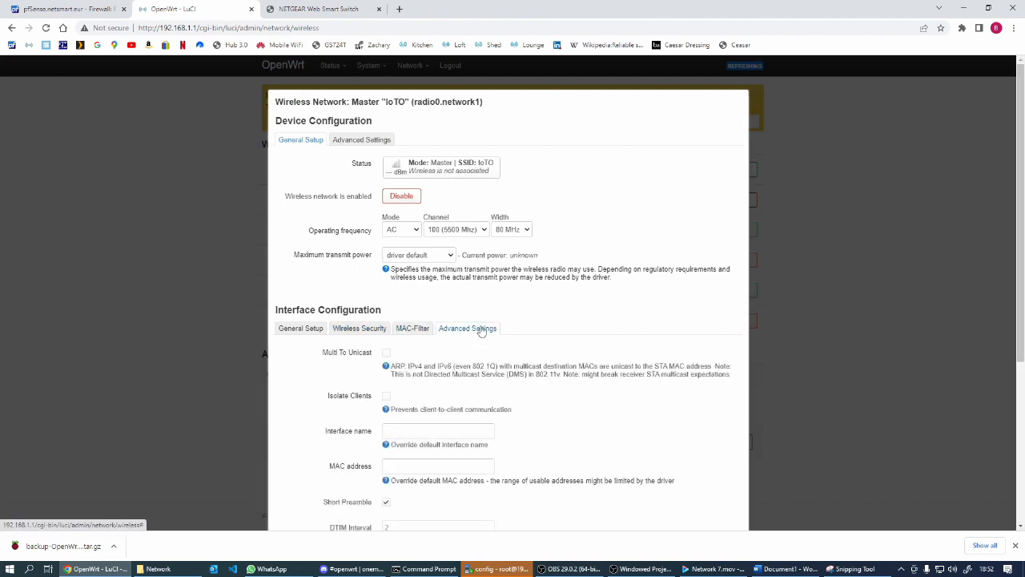
scroll(534, 390, "down", 3)
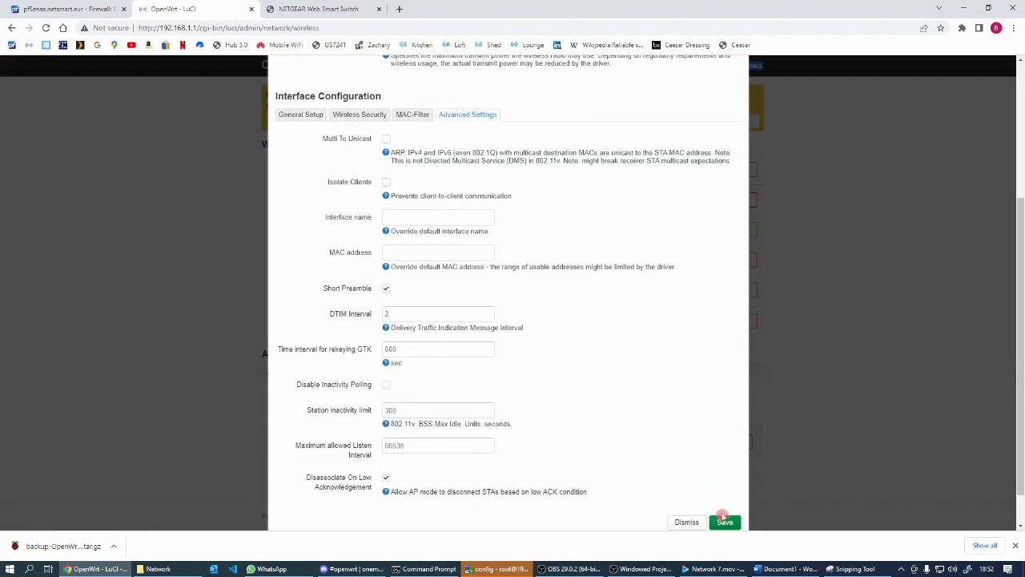
left_click(723, 523)
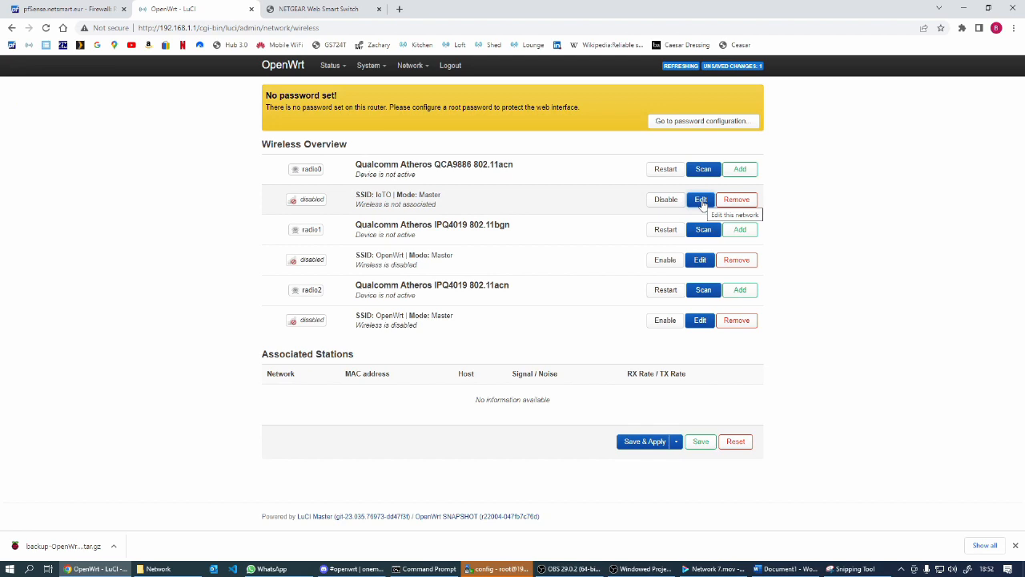
Reopen the IoTO wireless network to review its settings and dismiss the dialog without changes.
left_click(703, 202)
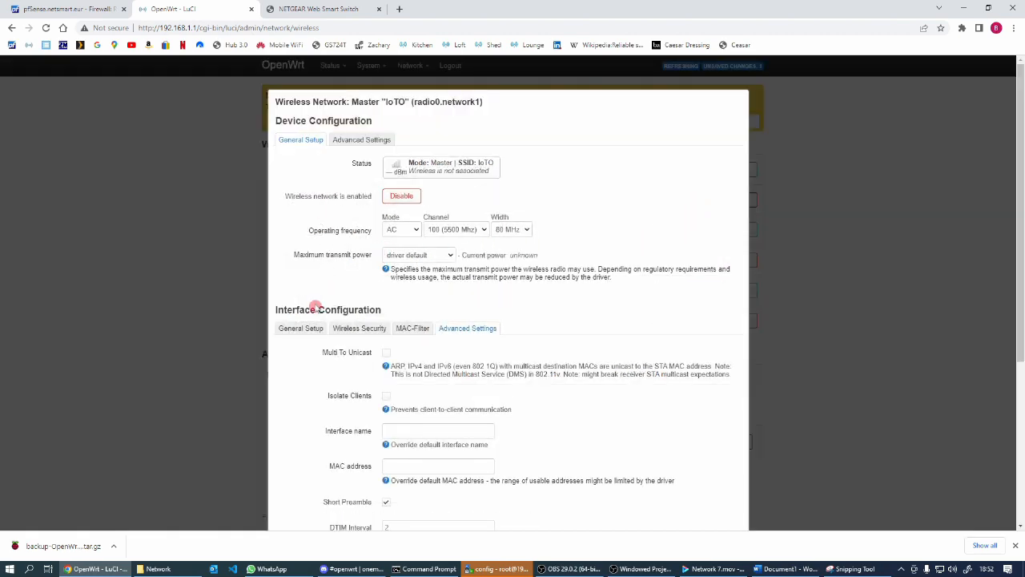
scroll(315, 305, "down", 1)
scroll(317, 303, "up", 1)
scroll(360, 286, "down", 5)
left_click(685, 481)
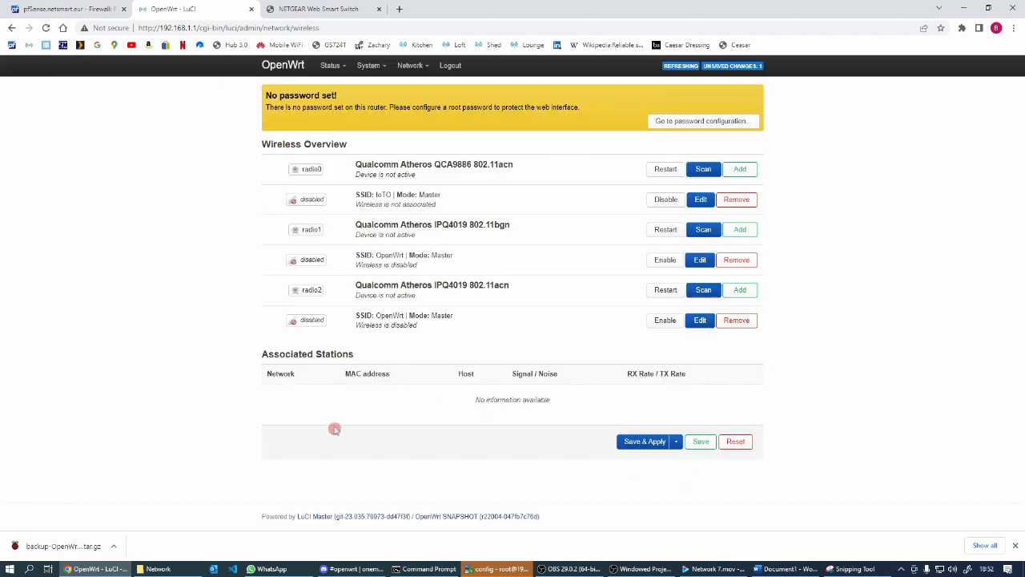
Reload the wireless overview page and restart radio0.
left_click(46, 28)
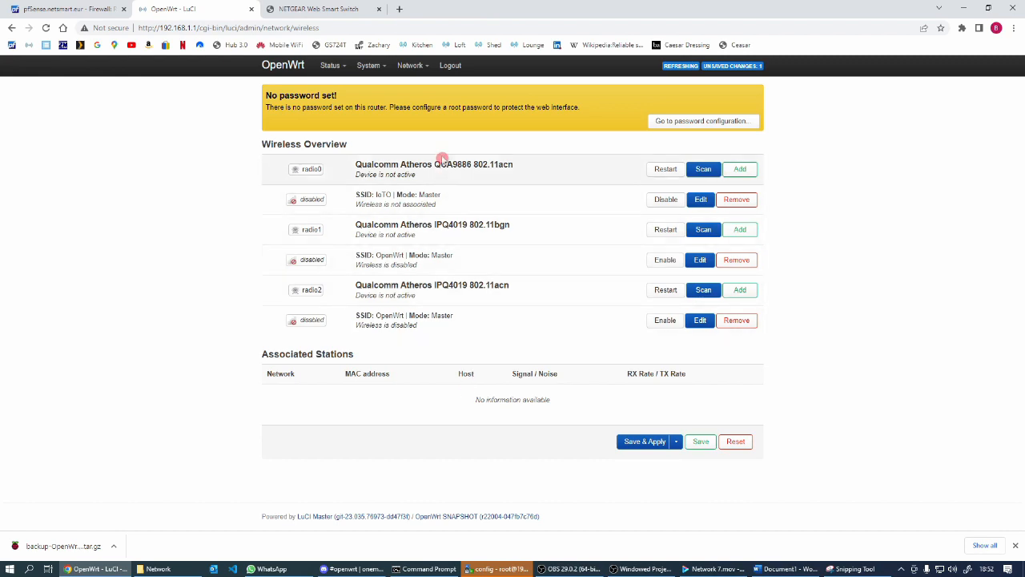
left_click(666, 169)
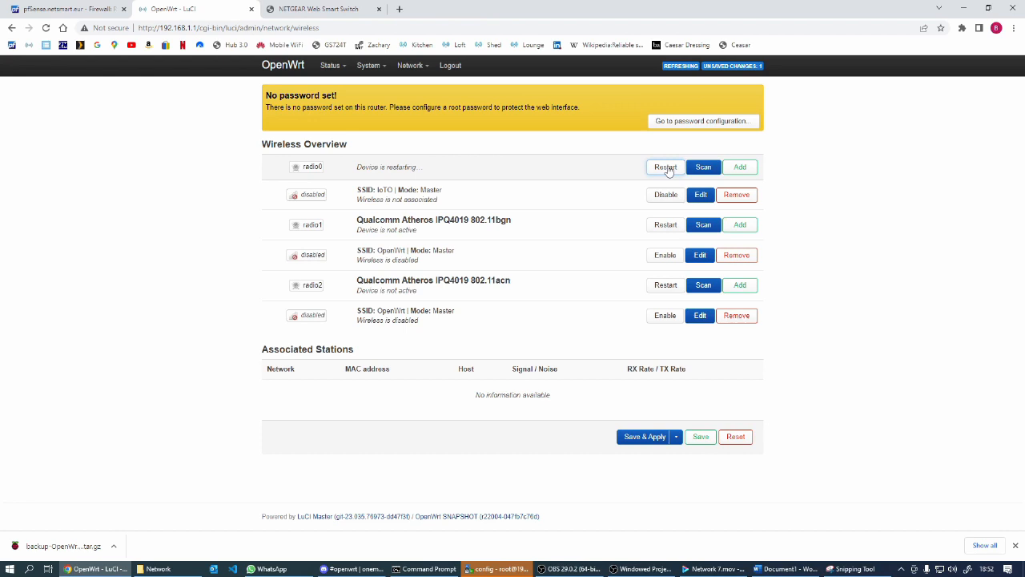
Recheck the IoTO network's transmit power and advanced device settings, save the dialog, and apply the pending wireless changes.
left_click(461, 195)
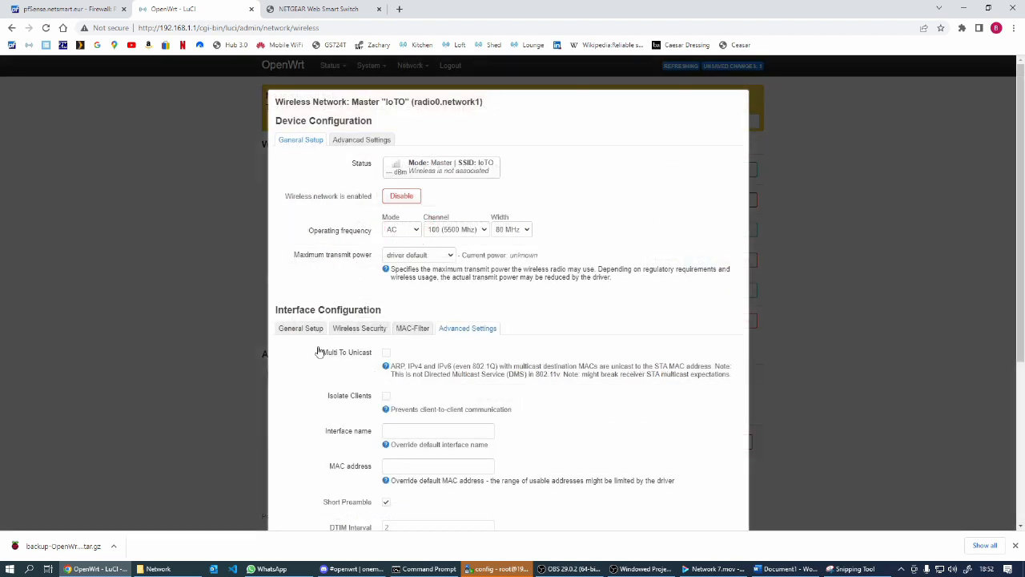
left_click(447, 257)
left_click(433, 268)
left_click(352, 141)
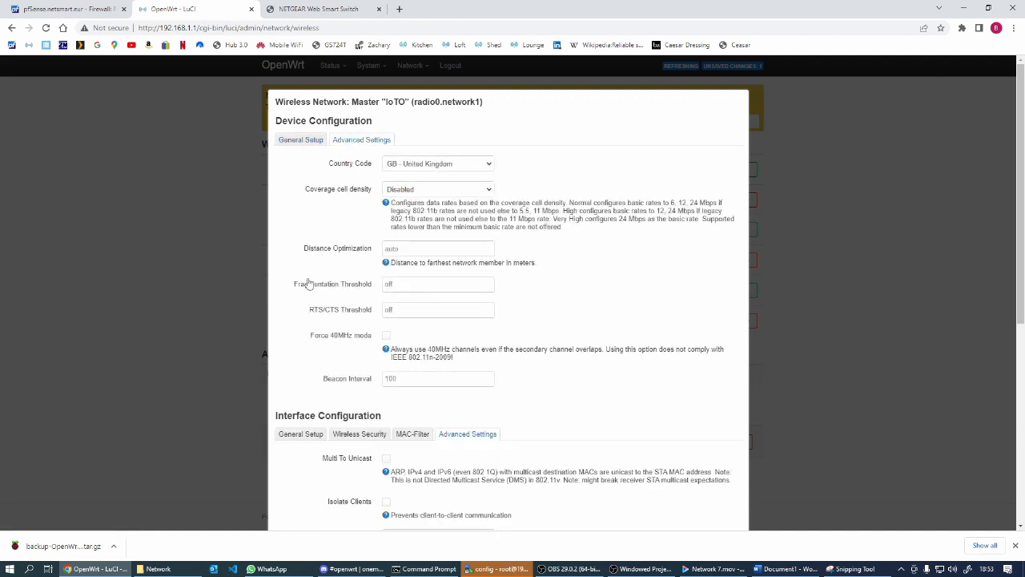
left_click(297, 141)
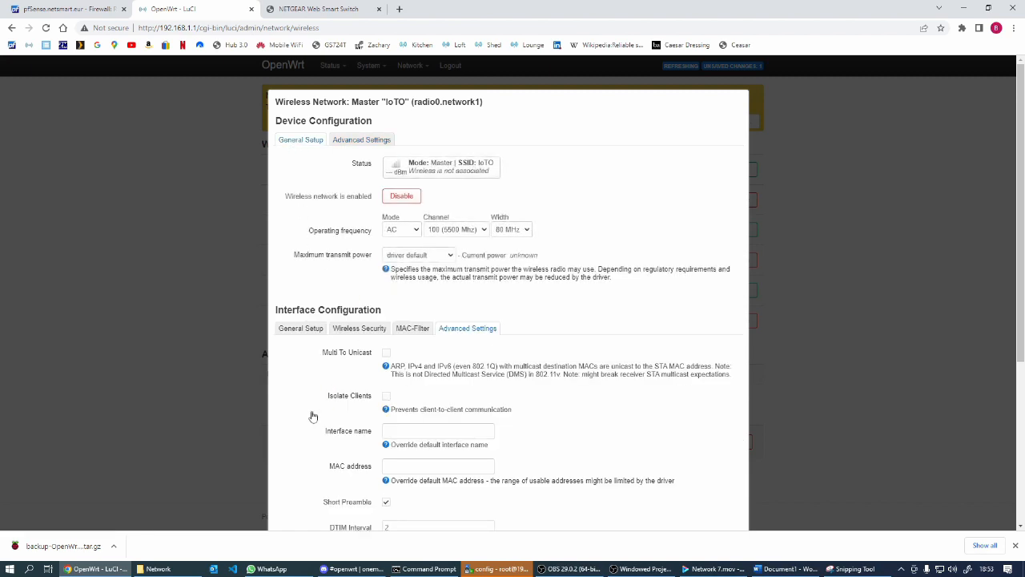
scroll(313, 416, "down", 3)
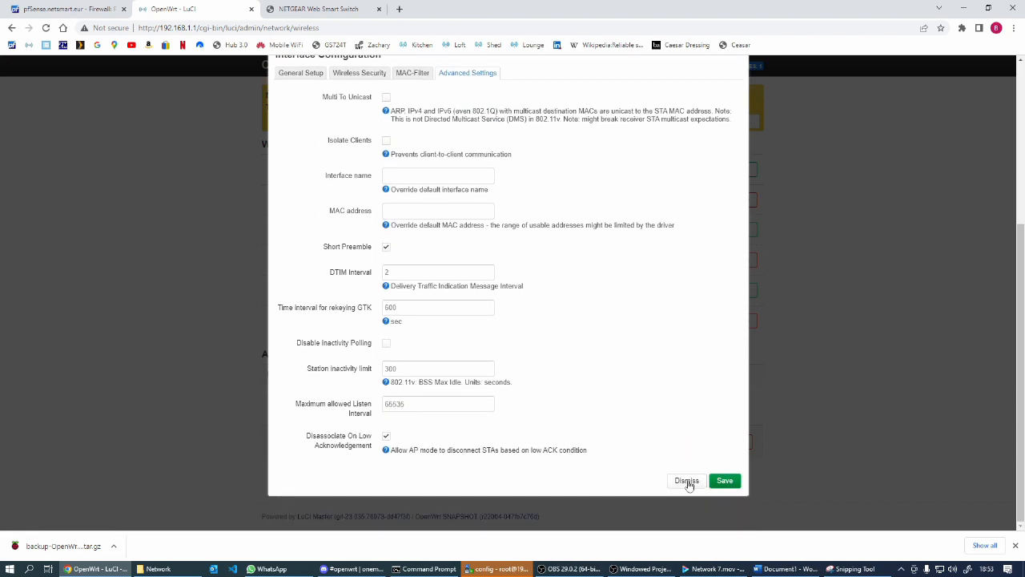
left_click(687, 484)
left_click(725, 481)
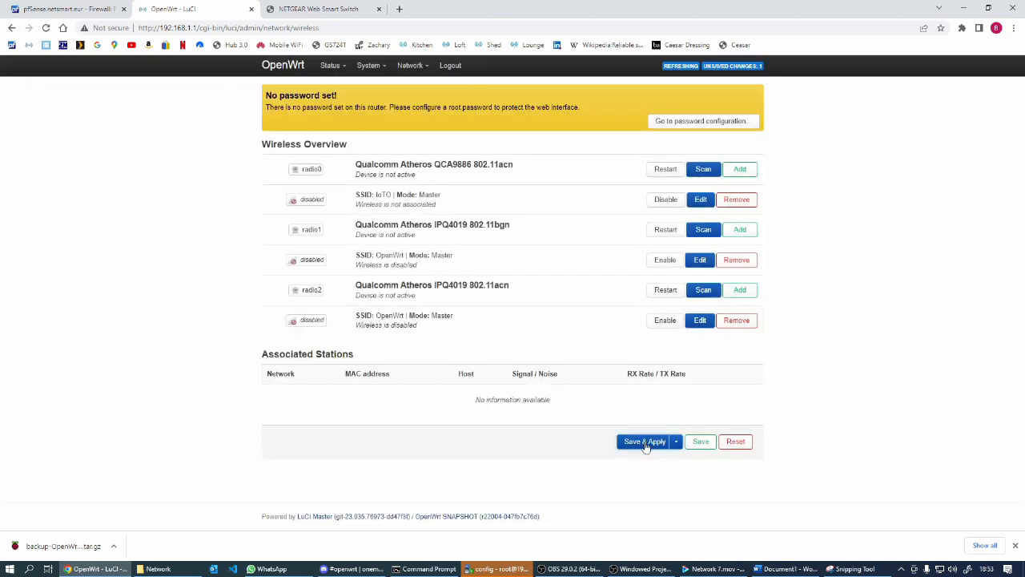
left_click(646, 443)
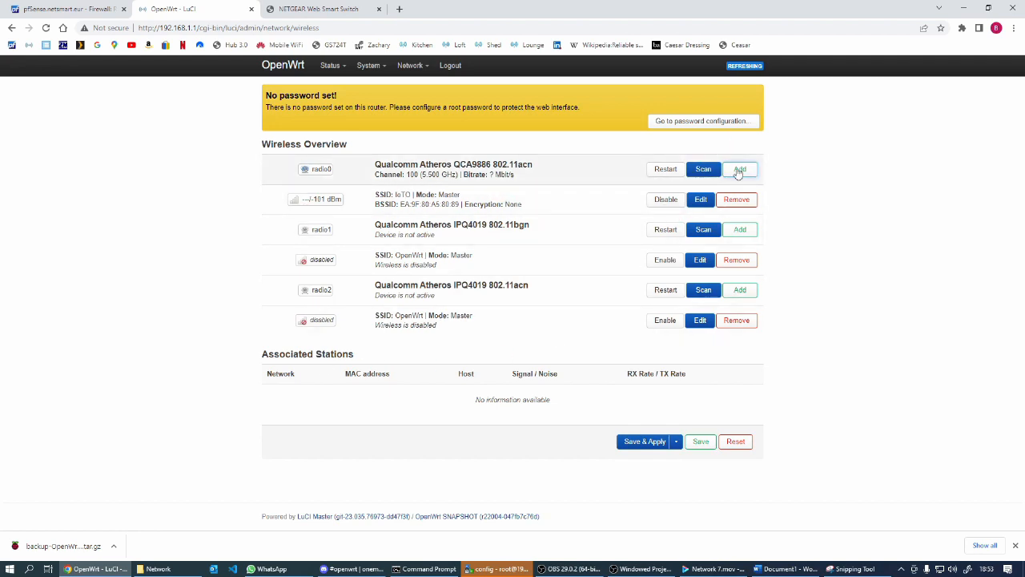
Add a wireless network on radio0 with ESSID wfh1, attach it to the wfh1 interface, and save it.
left_click(739, 170)
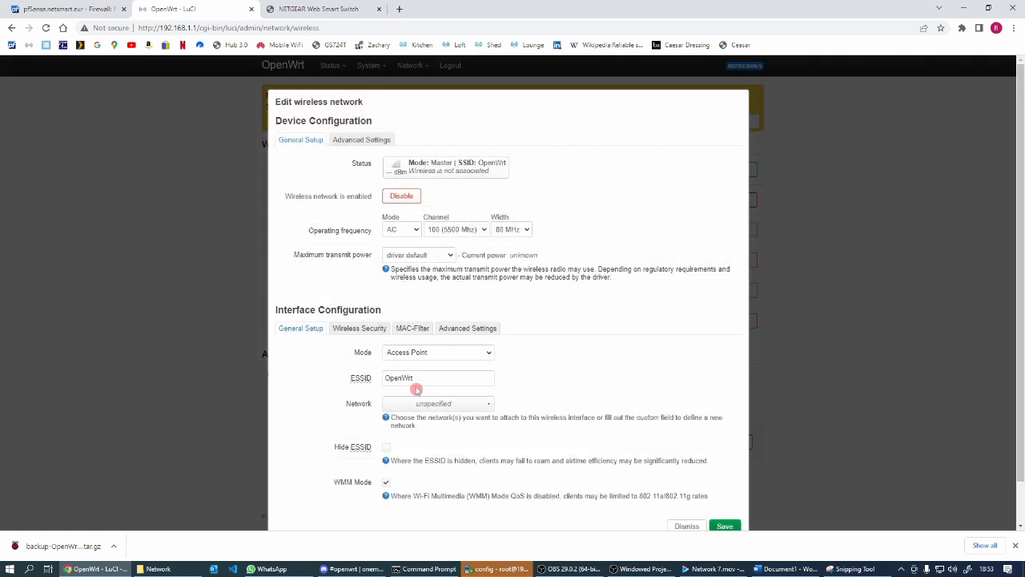
left_click_drag(414, 379, 358, 382)
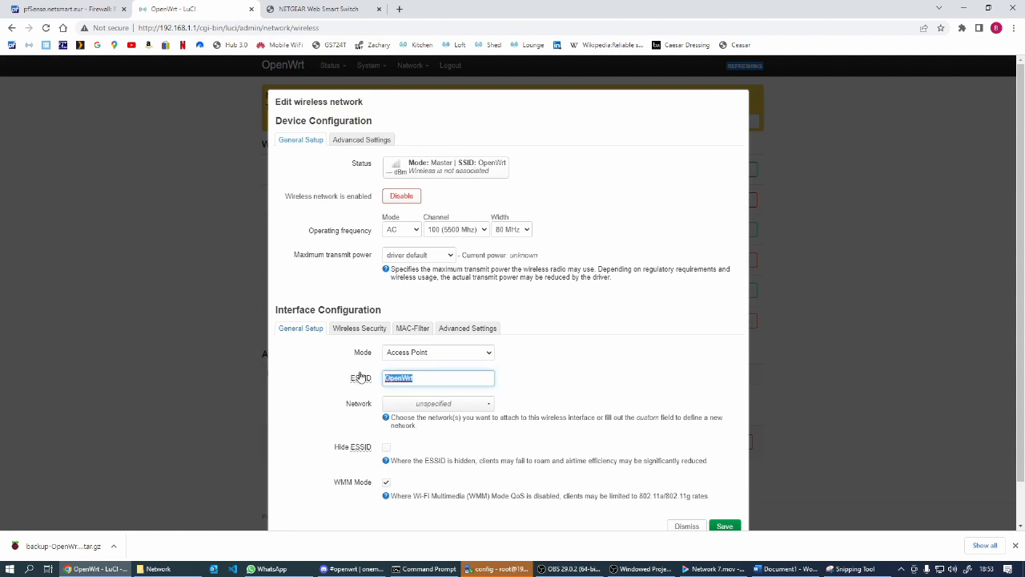
type("wfh1")
left_click(437, 404)
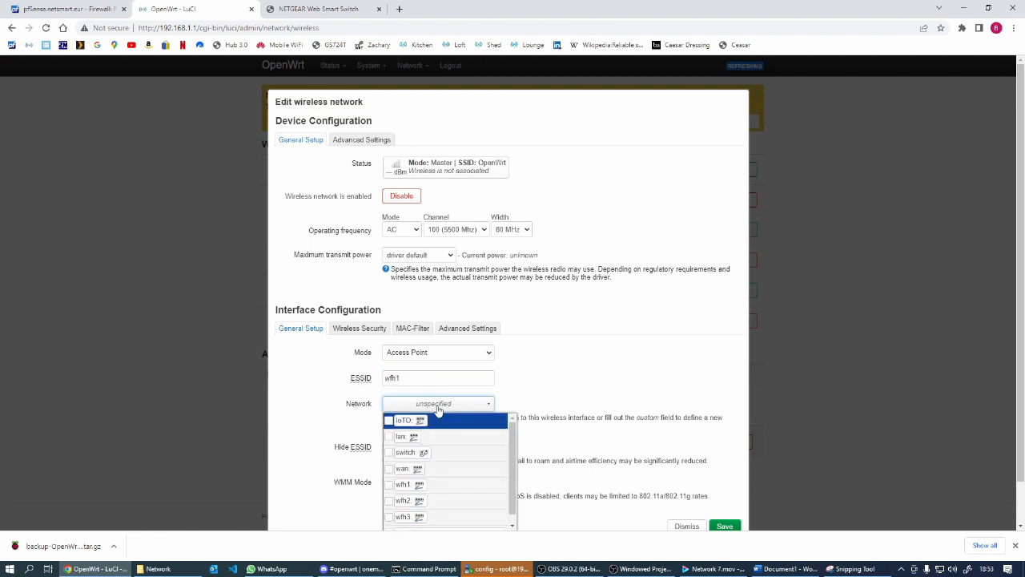
left_click(388, 485)
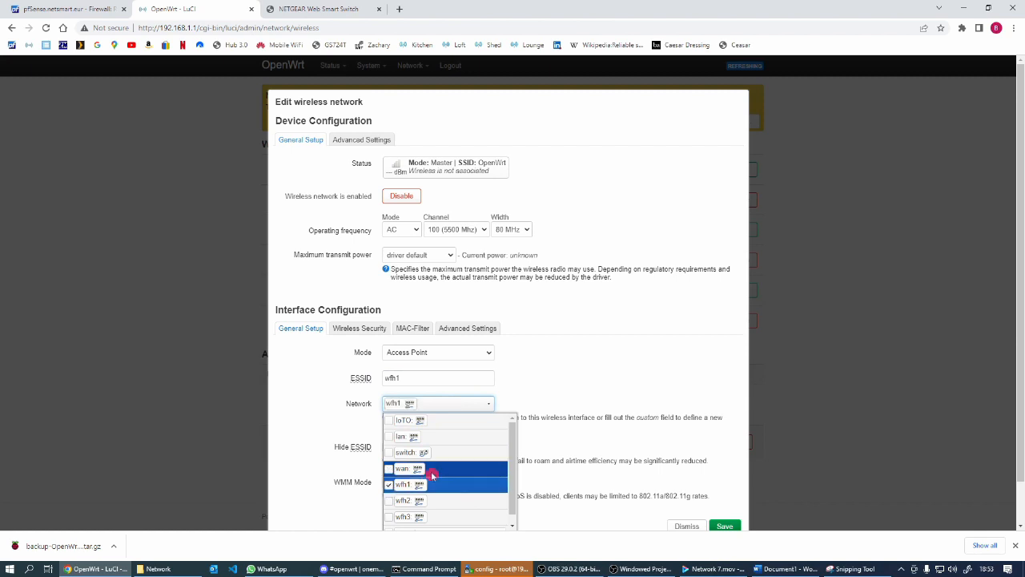
left_click(725, 526)
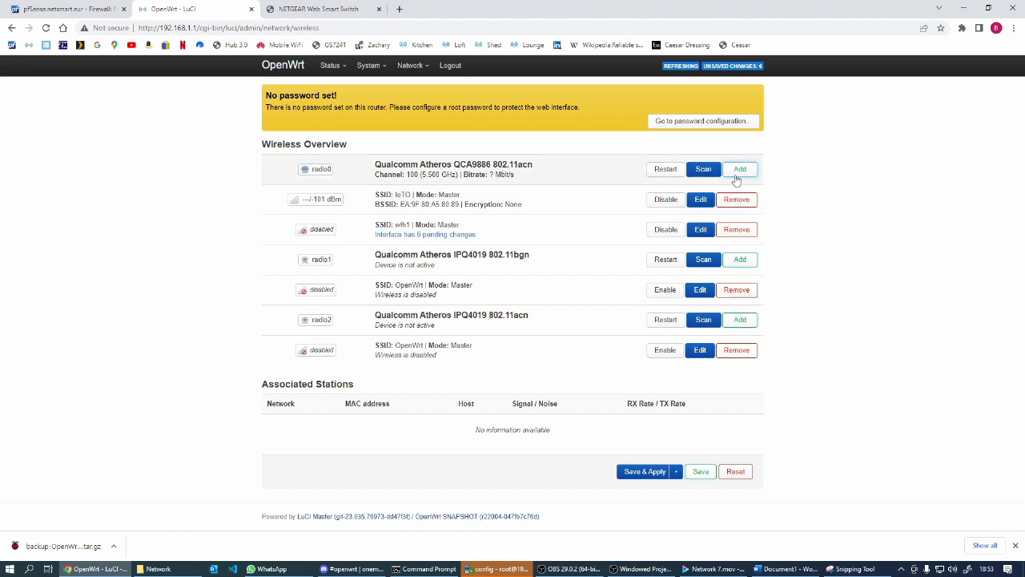
Add a wireless network on radio0 with ESSID wfh2, attach it to the wfh2 interface, and save it.
left_click(739, 170)
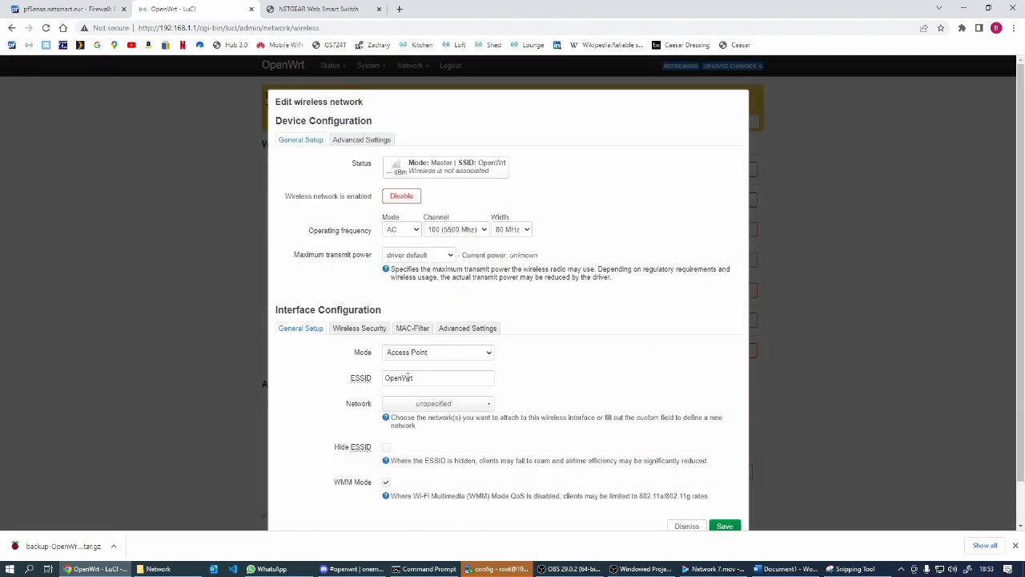
left_click_drag(419, 378, 370, 364)
type("wfh2")
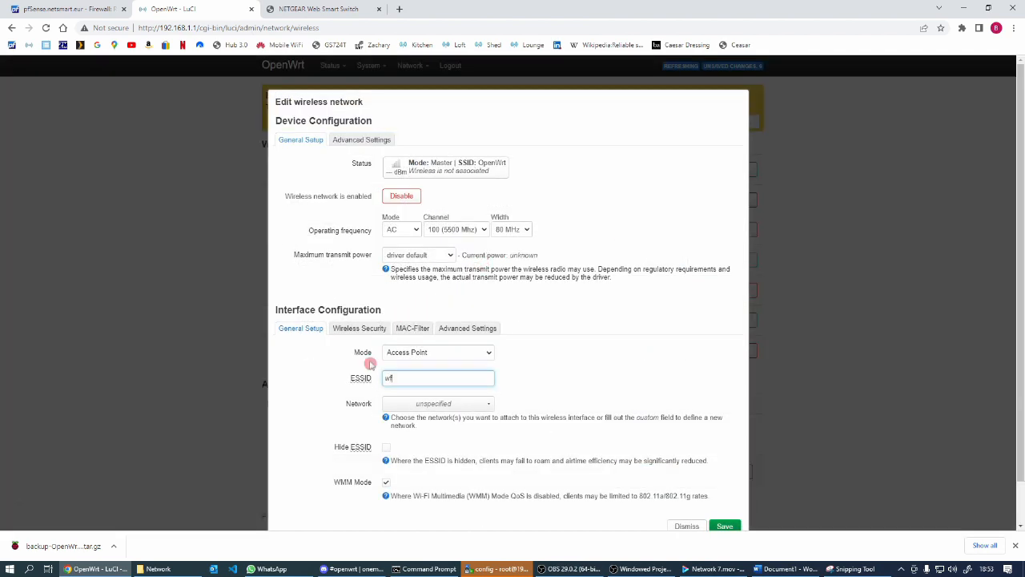
left_click(451, 406)
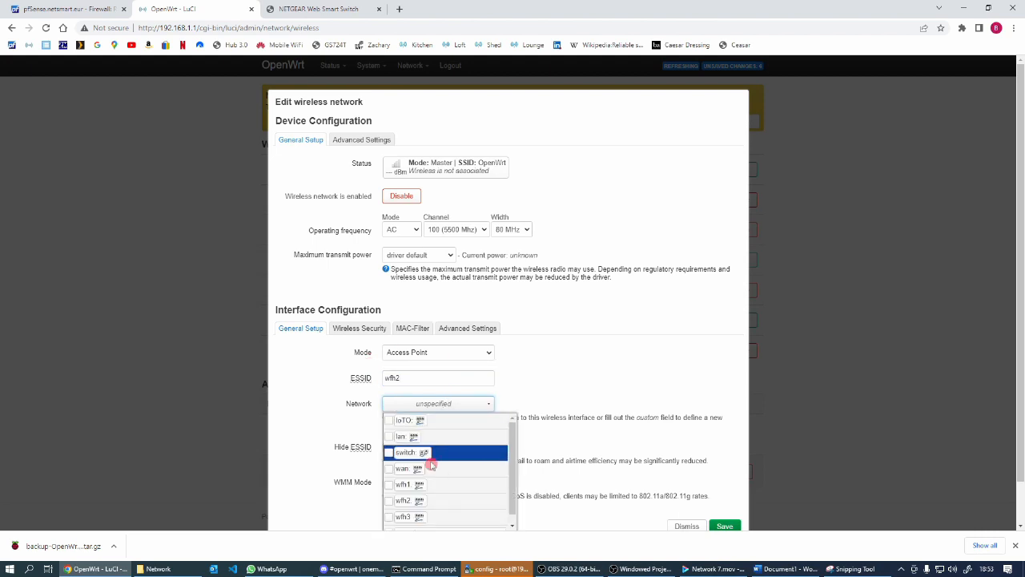
left_click(390, 502)
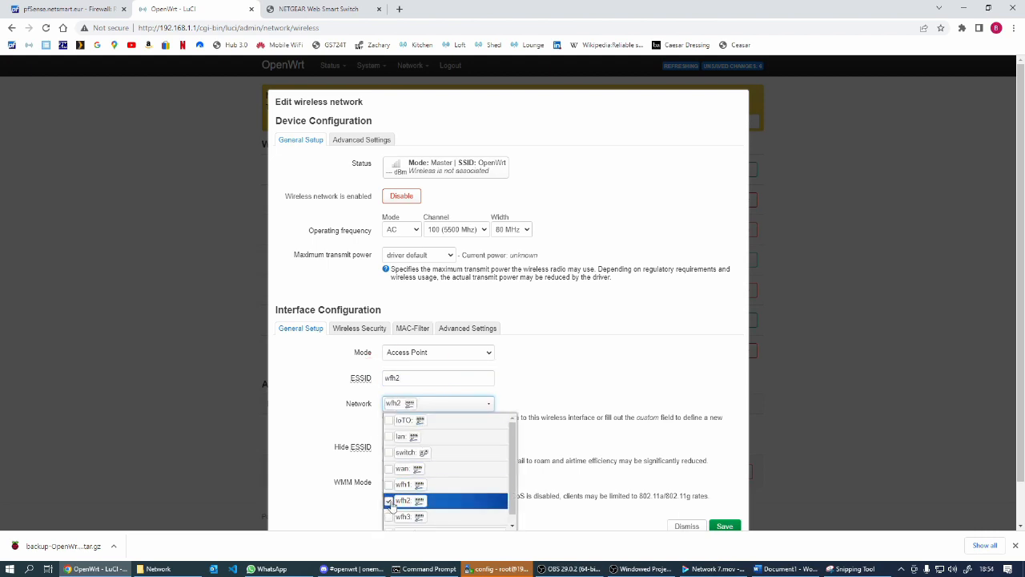
left_click(725, 526)
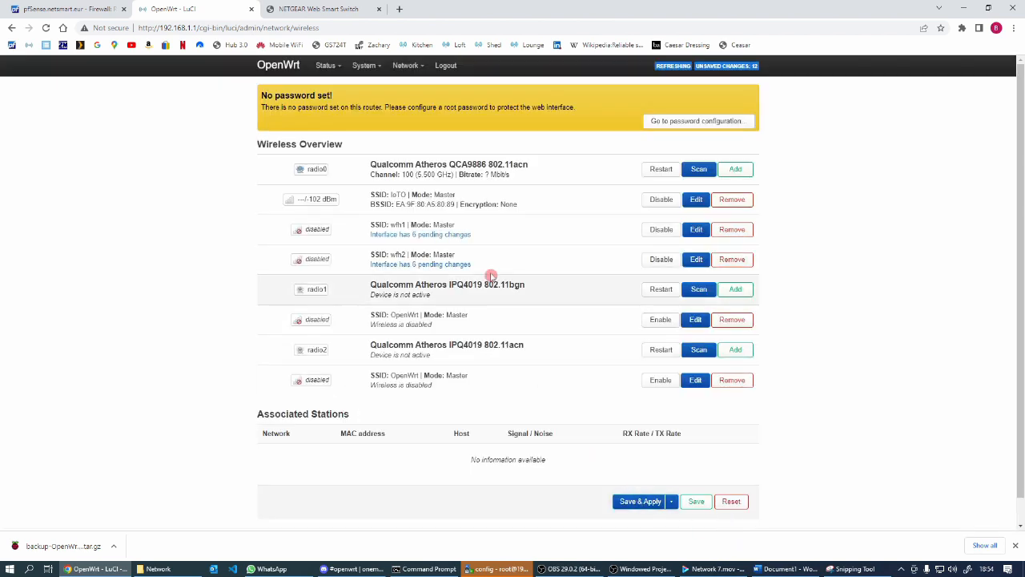
Add a wireless network on radio0 with ESSID wfh3, attach it to the wfh3 interface, and save it.
left_click(737, 169)
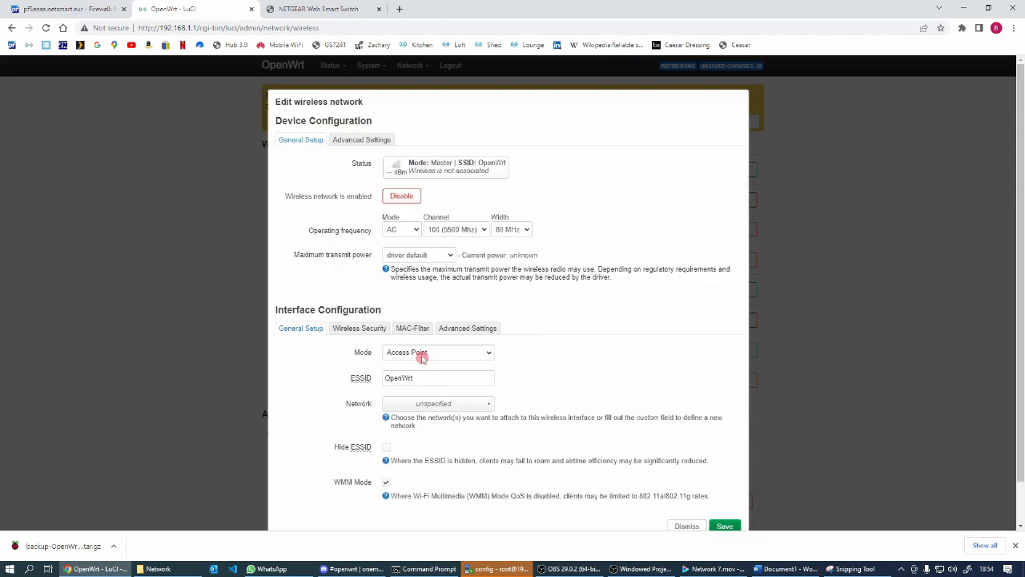
left_click_drag(416, 378, 385, 362)
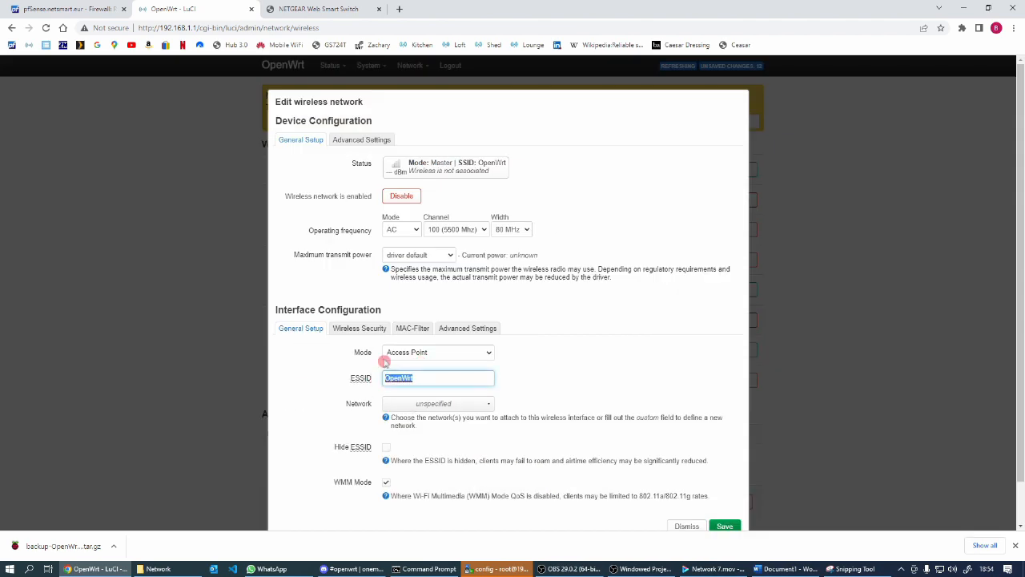
type("wfh3")
left_click(471, 404)
left_click(392, 517)
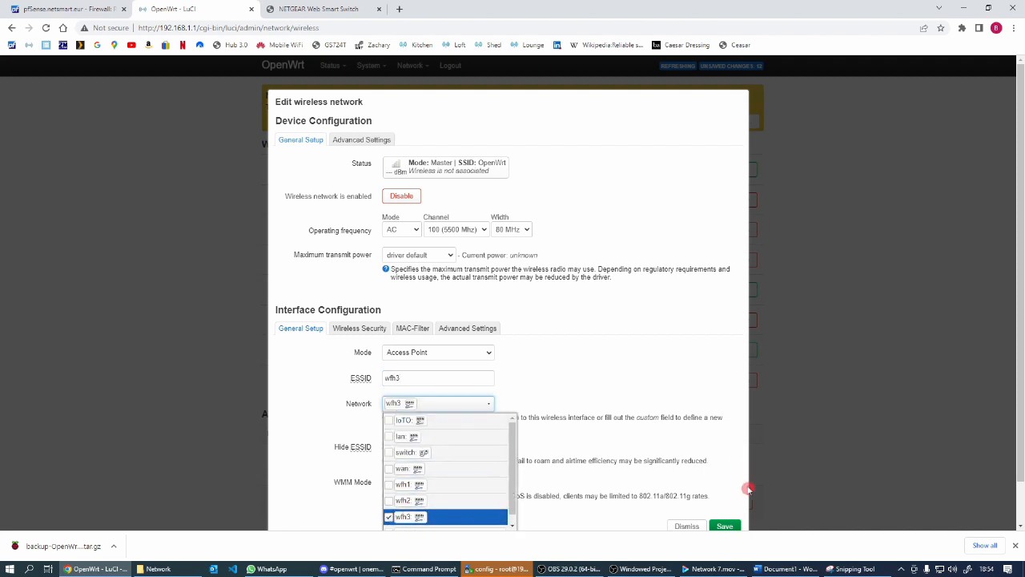
left_click(725, 526)
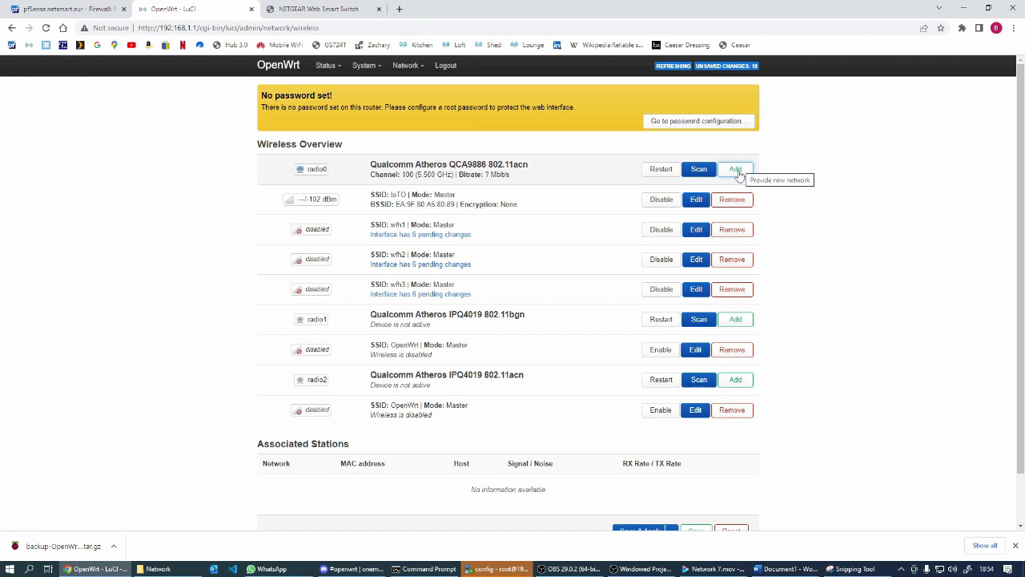
Add a wireless network on radio0 with ESSID guest, attach it to the IoTO interface, and save it.
left_click(735, 170)
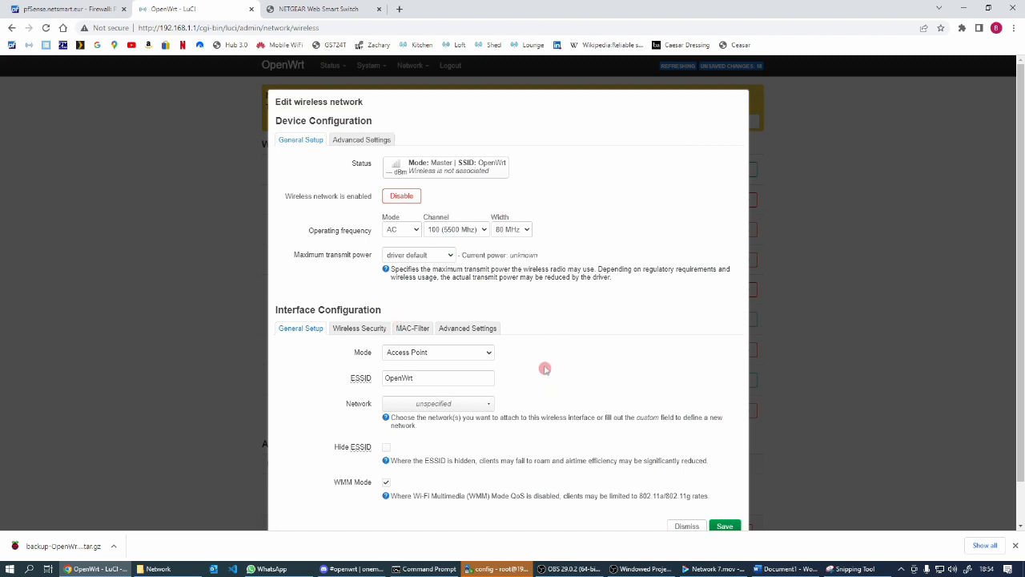
left_click_drag(447, 378, 372, 379)
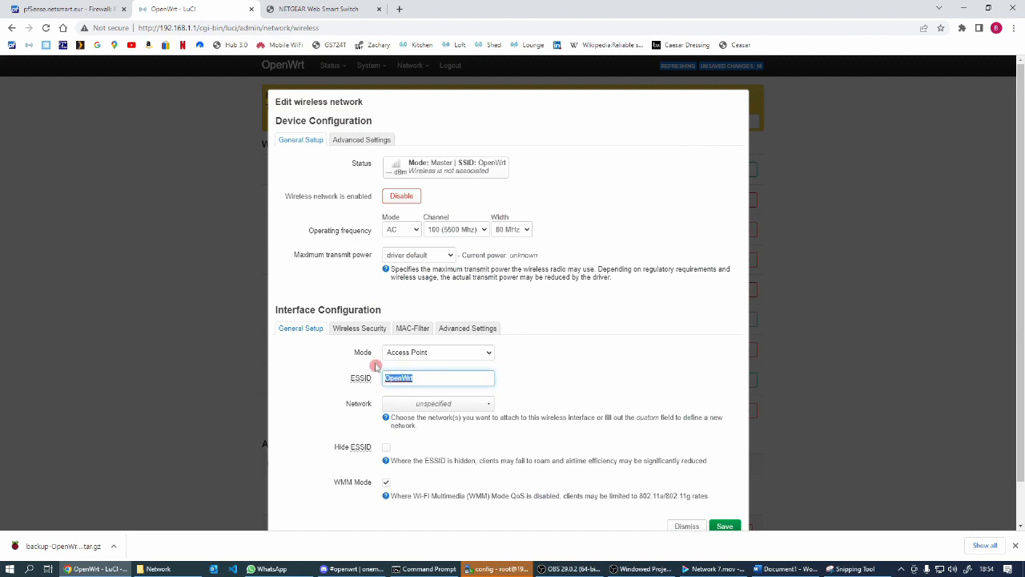
type("guest")
left_click(451, 405)
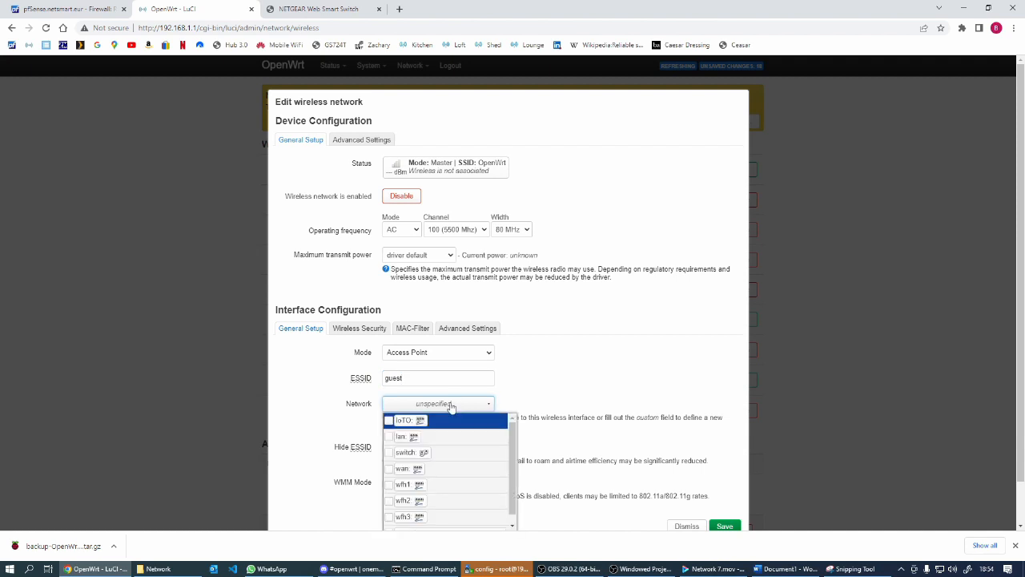
left_click(390, 422)
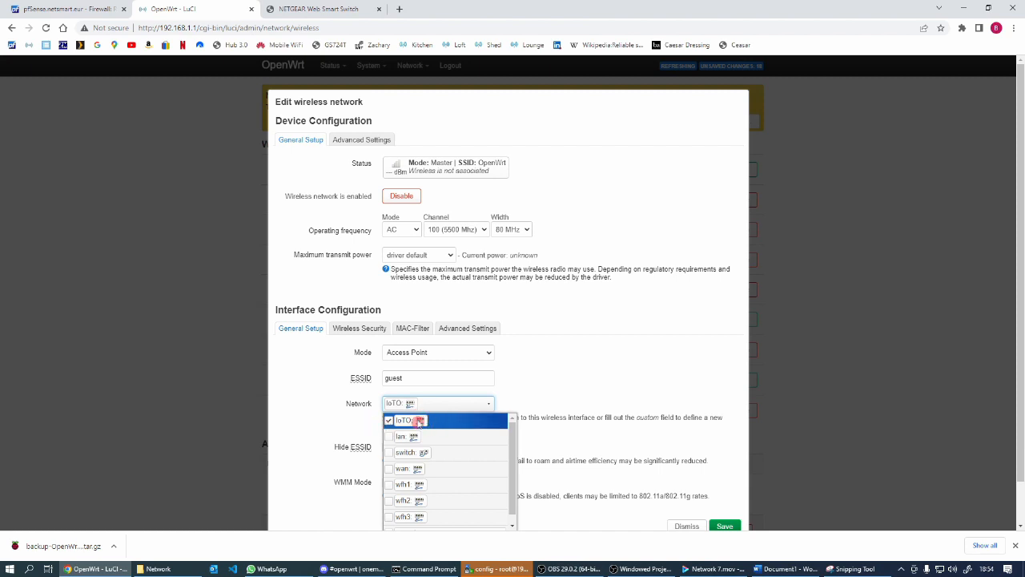
left_click(725, 526)
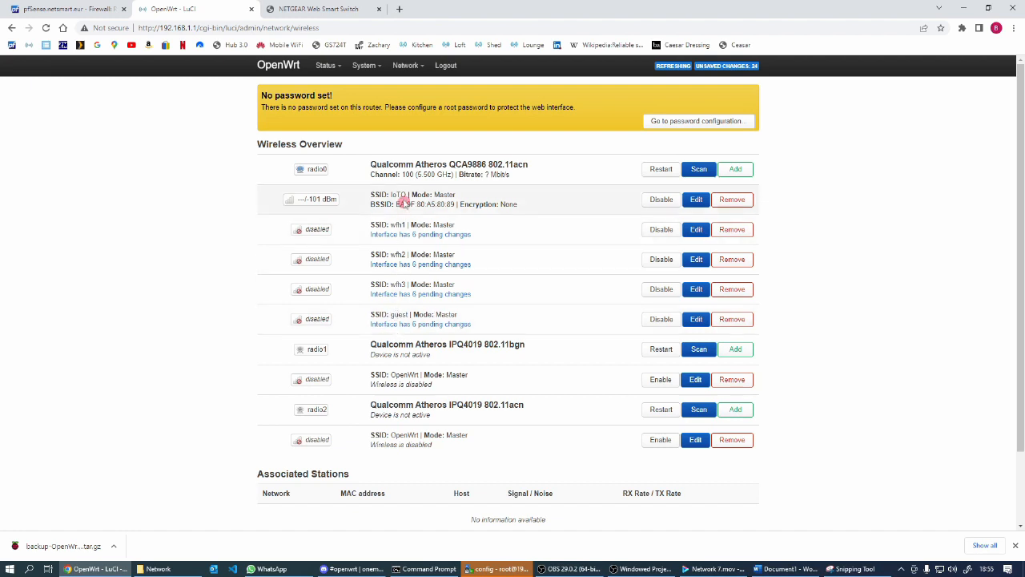
Review the radio0 networks in the wireless overview, then save and apply all pending changes.
scroll(577, 362, "down", 2)
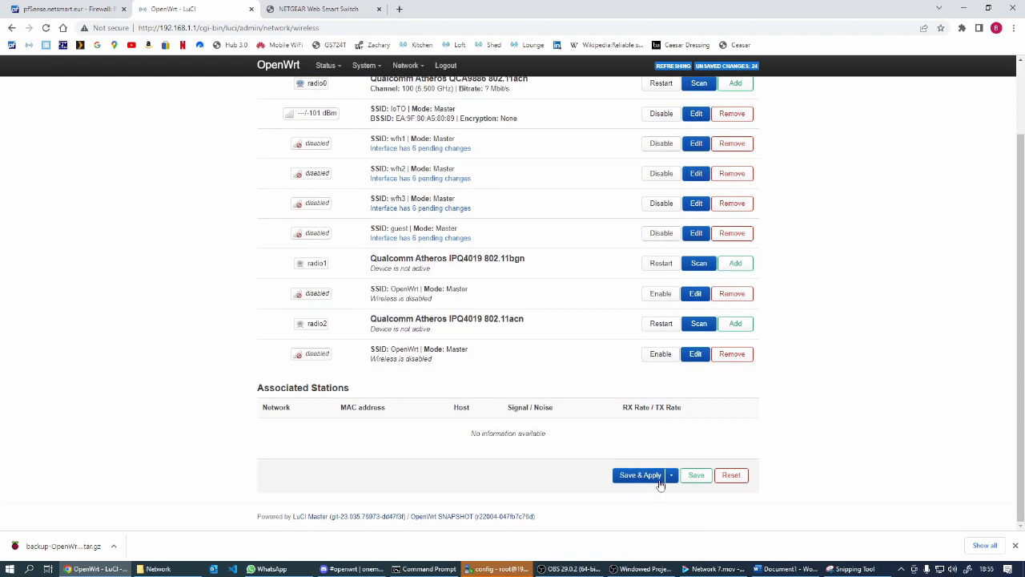
scroll(400, 280, "up", 2)
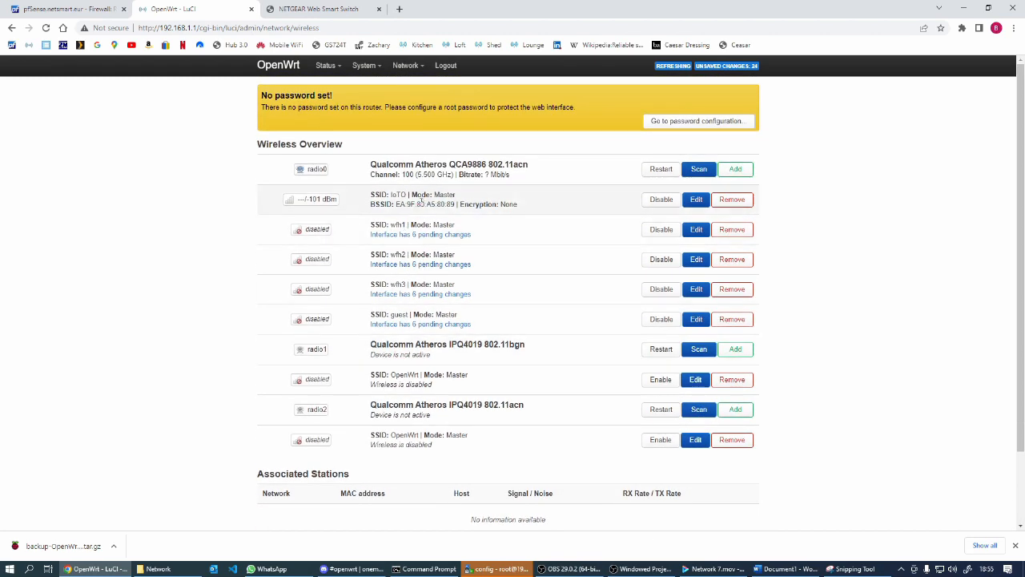
scroll(445, 426, "down", 1)
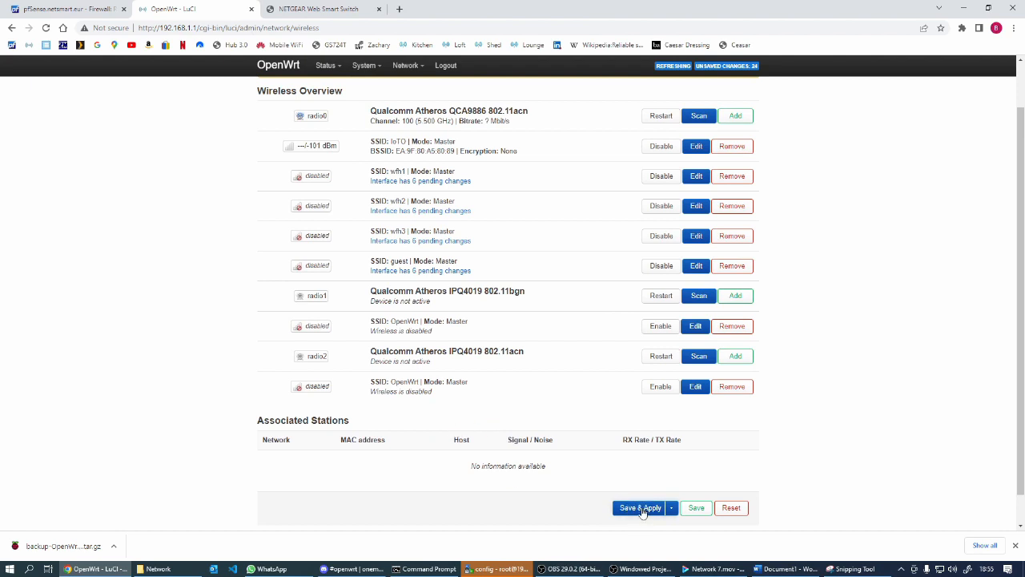
left_click(642, 508)
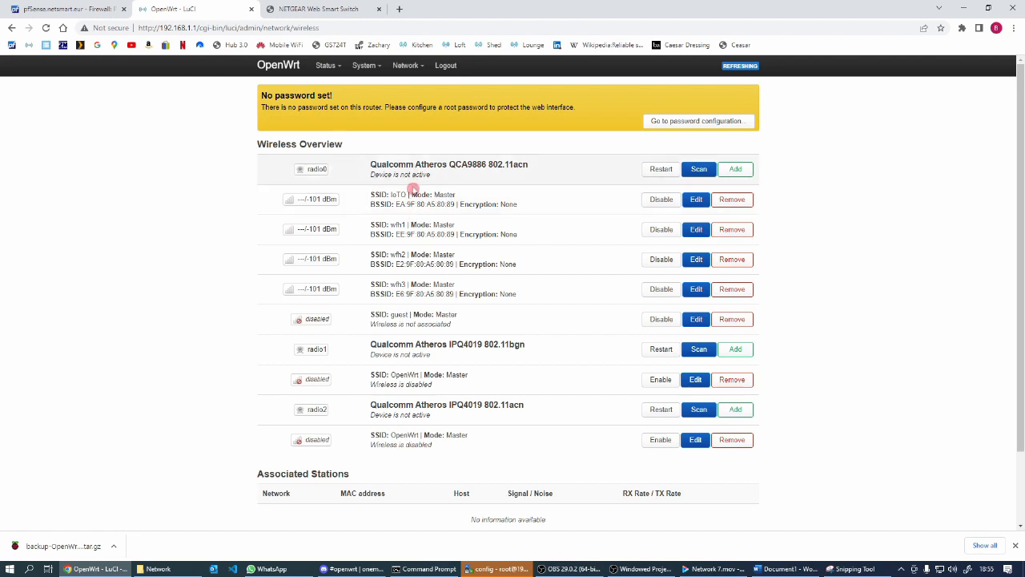
left_click(455, 323)
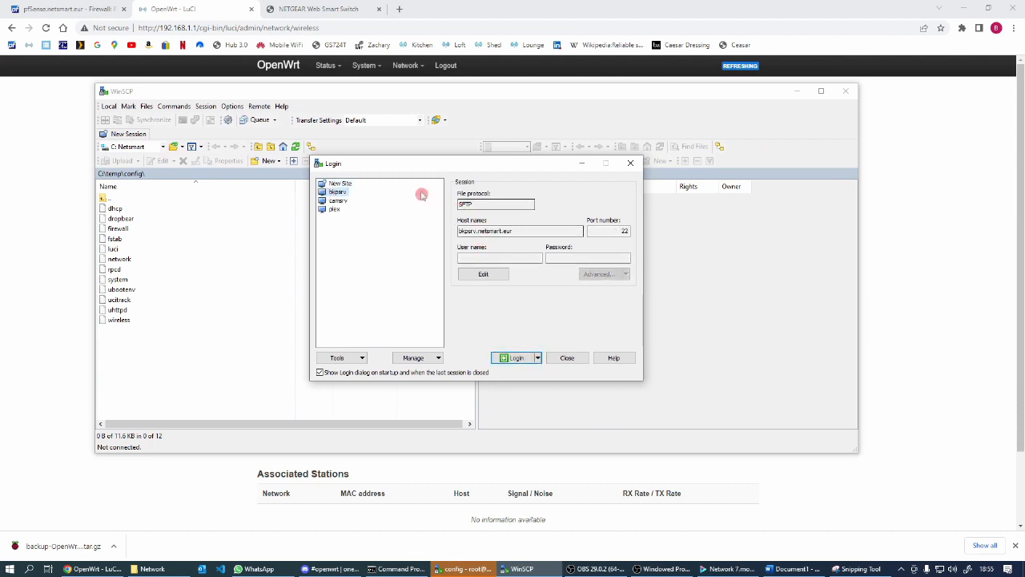
In WinSCP, log in to a new SCP session at 192.168.1.1 as root and update the cached host key.
left_click(337, 184)
left_click(490, 230)
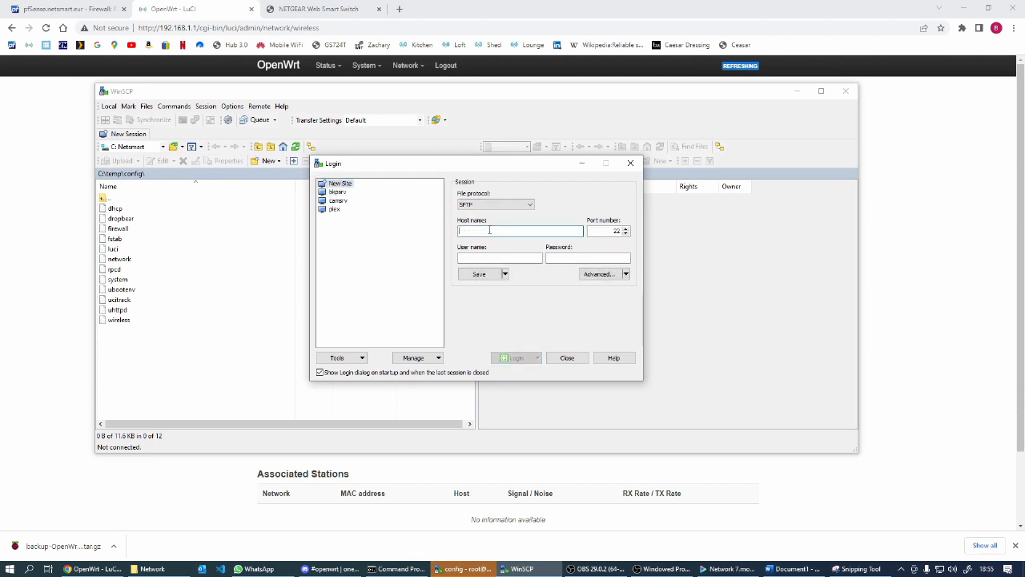
type("192.168.1.1")
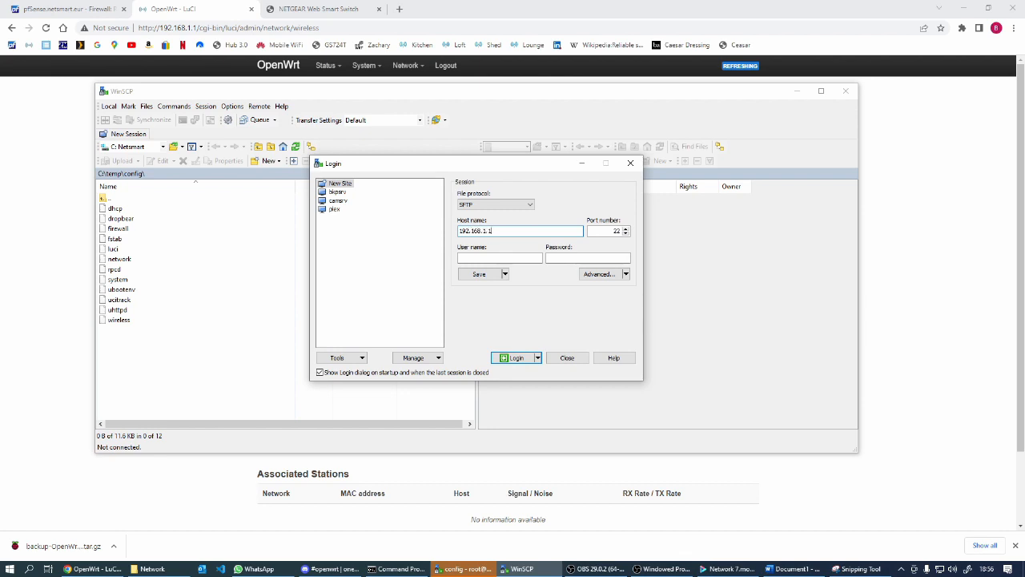
left_click(496, 258)
left_click(497, 205)
left_click(485, 222)
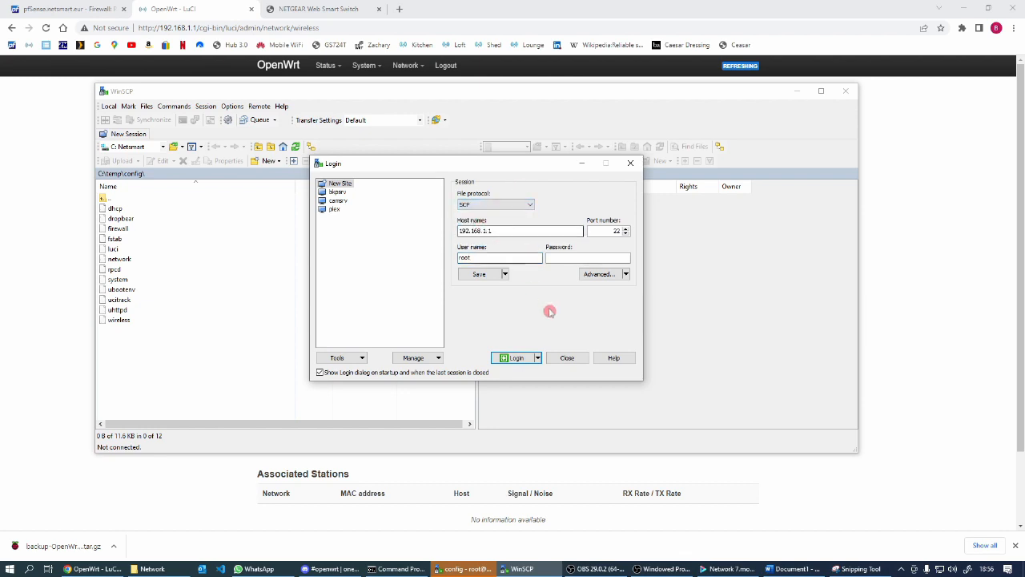
left_click(516, 360)
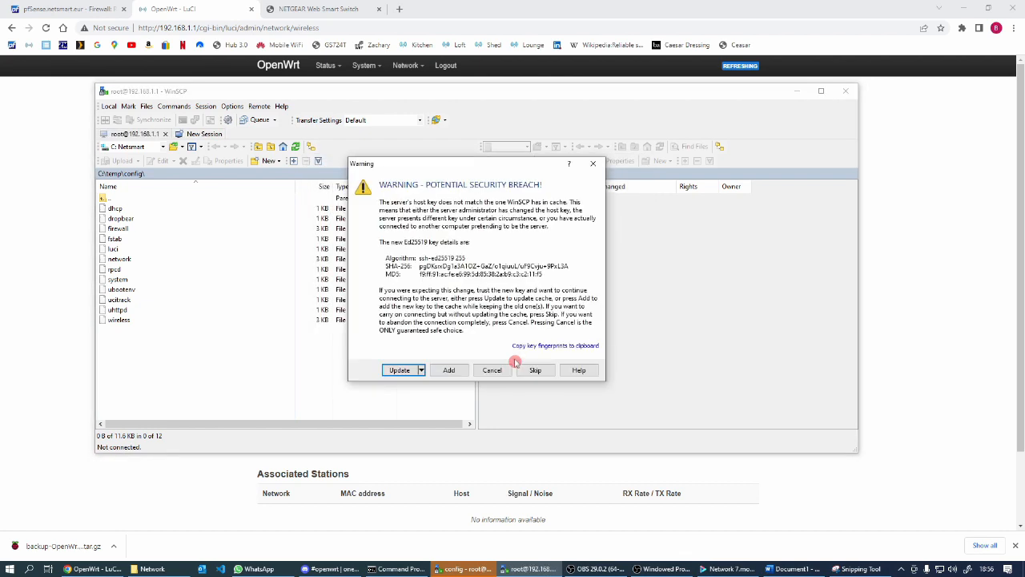
left_click(400, 369)
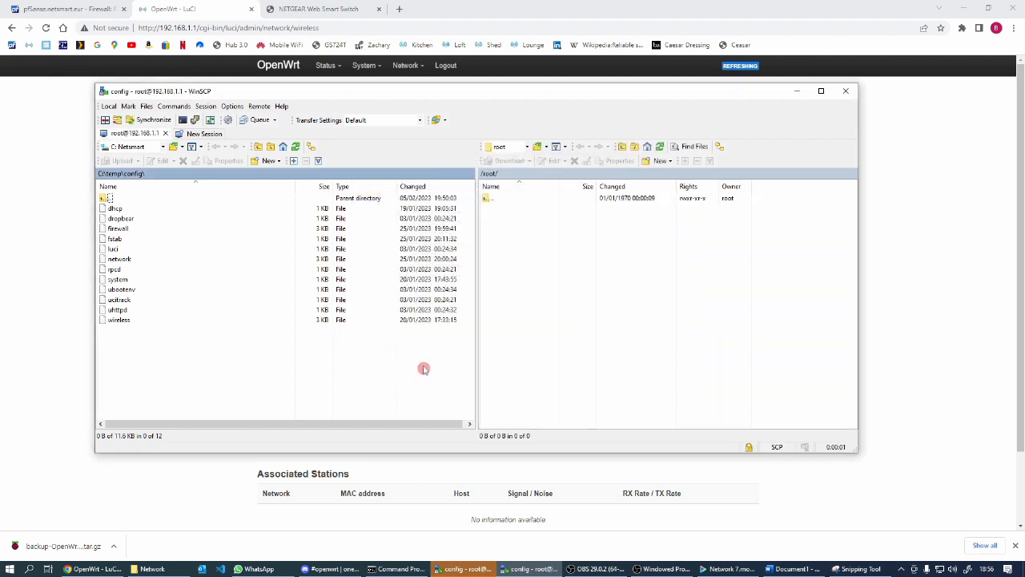
Browse to /etc/config on the router and open the wireless file in the editor.
double_click(487, 199)
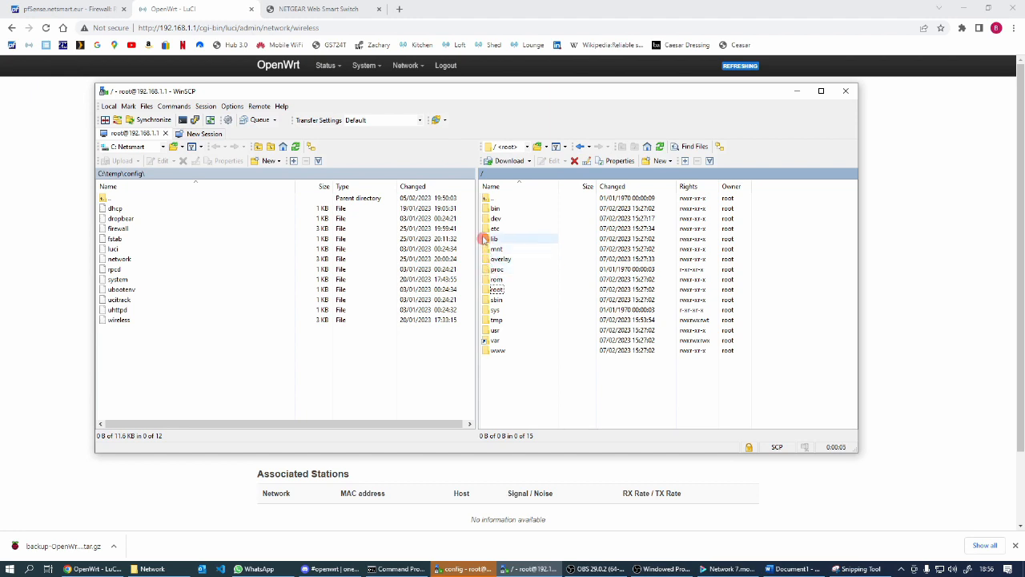
double_click(490, 229)
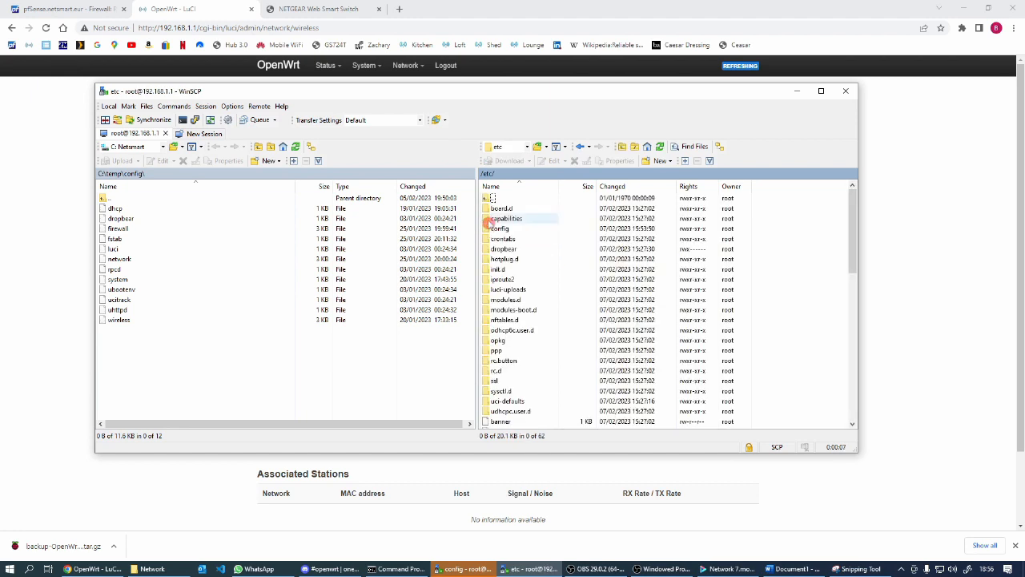
double_click(487, 229)
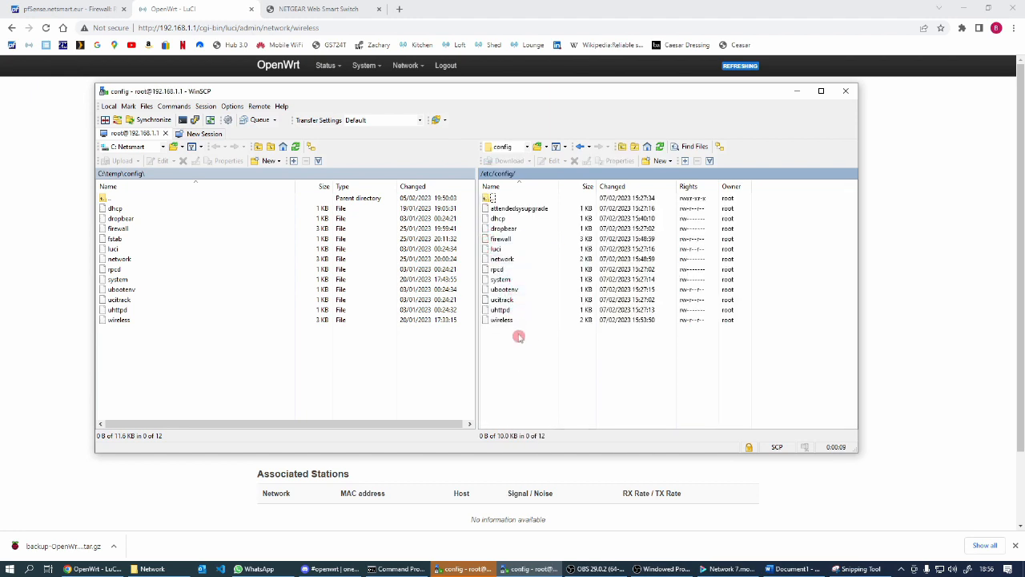
double_click(494, 320)
Enlarge the editor window and examine the wifi-iface entries for the networks added on radio0.
left_click_drag(343, 36, 456, 28)
left_click_drag(440, 389, 434, 541)
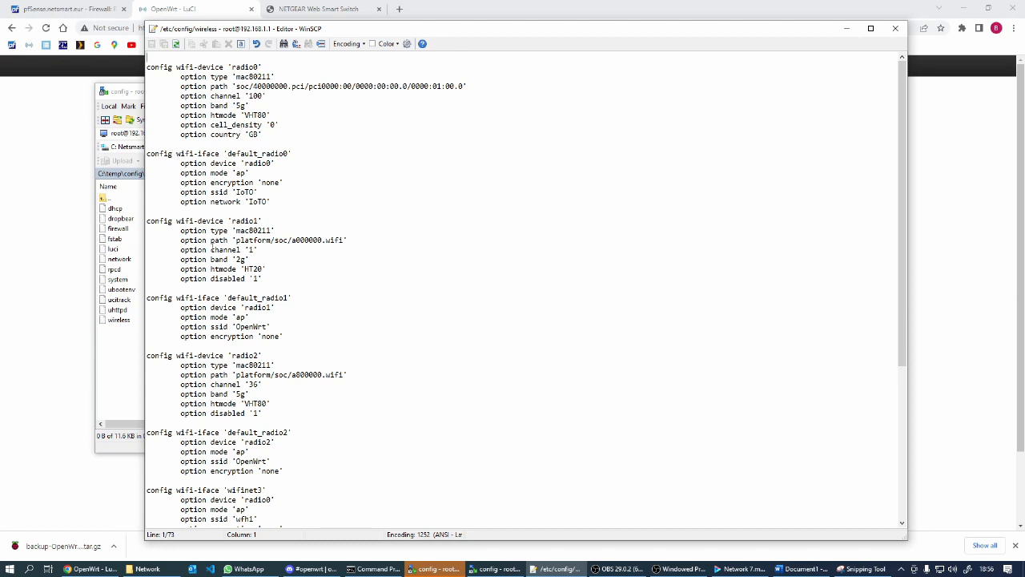
scroll(211, 249, "down", 8)
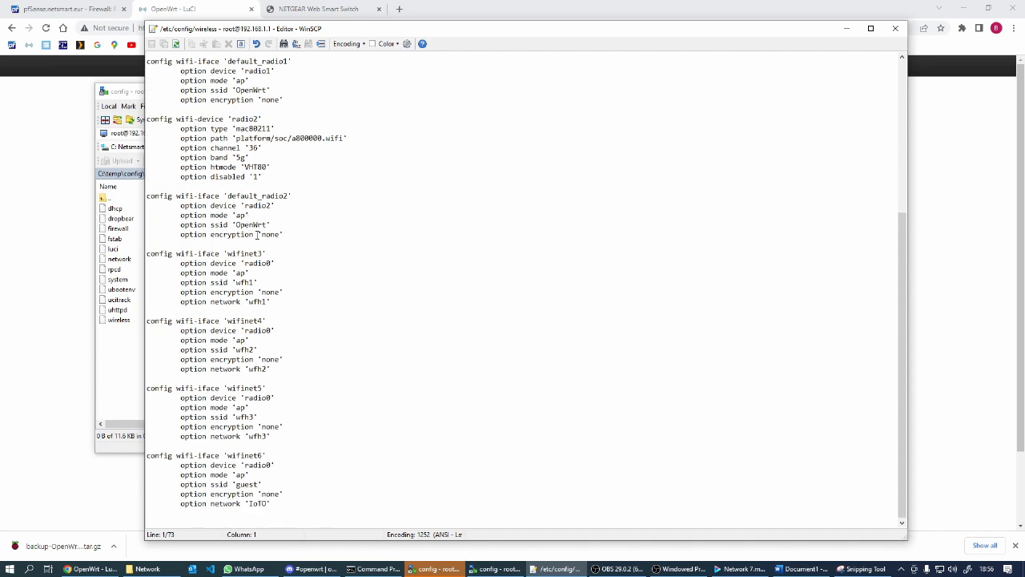
scroll(221, 255, "up", 1)
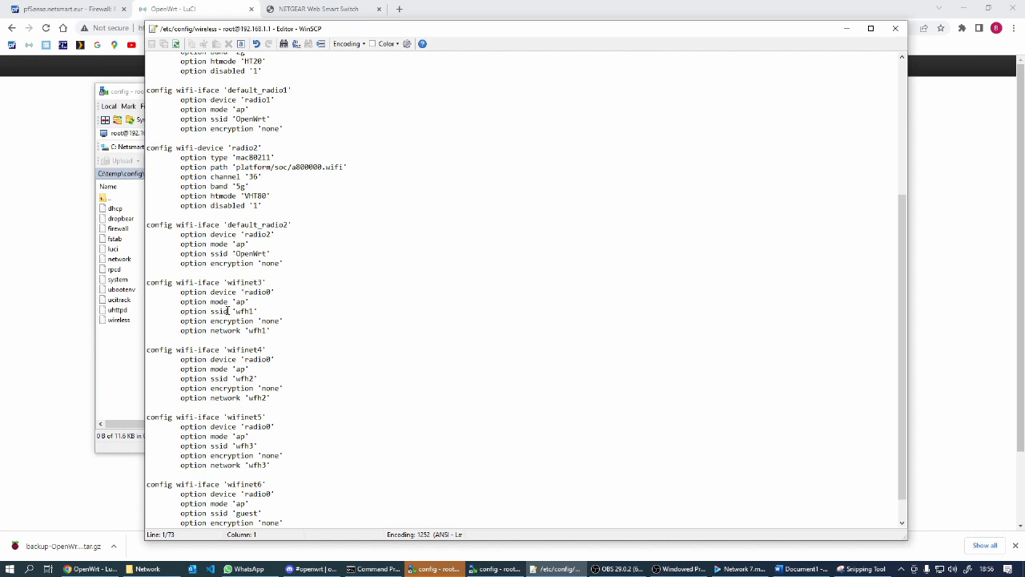
Move the default_radio0 wifi-iface block for IoTO so it sits directly above the wifinet3 block.
scroll(227, 310, "down", 1)
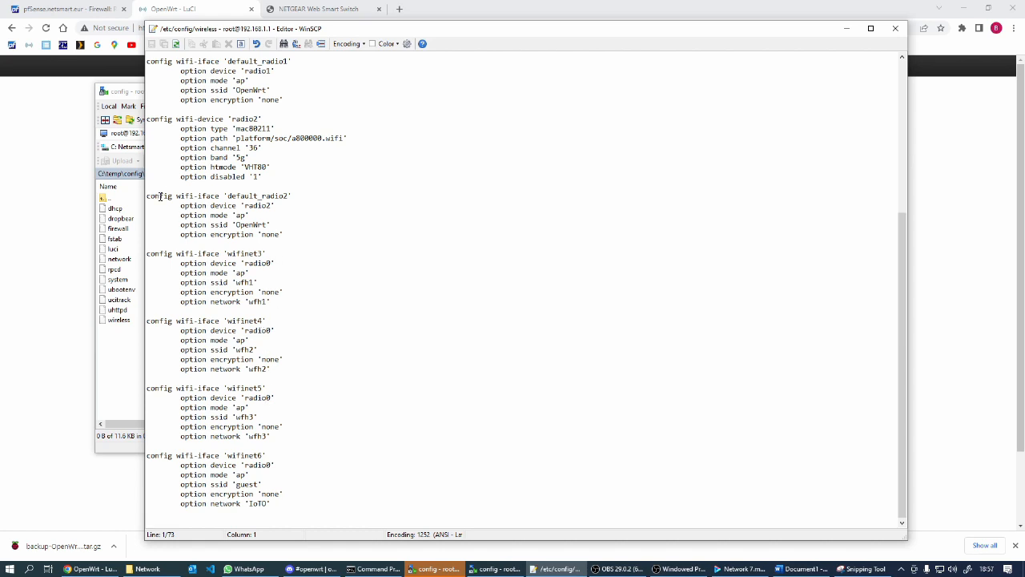
left_click_drag(152, 255, 332, 498)
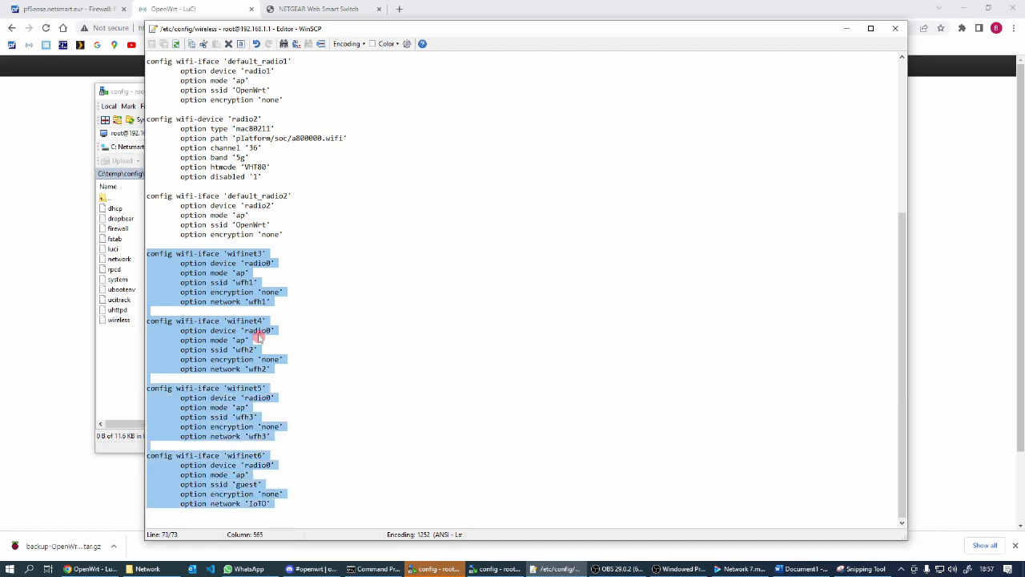
scroll(258, 336, "up", 4)
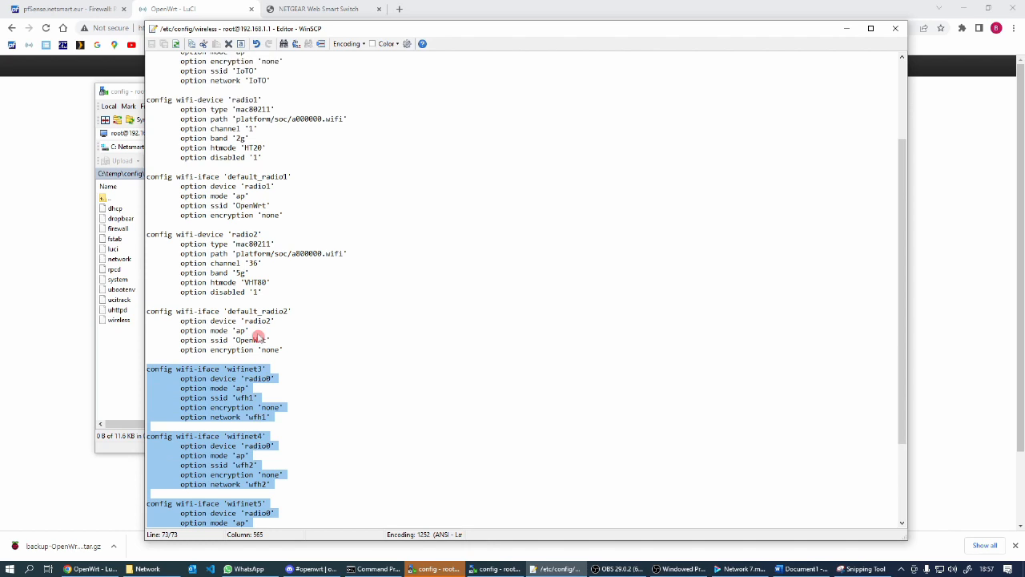
scroll(259, 337, "up", 3)
scroll(271, 166, "up", 1)
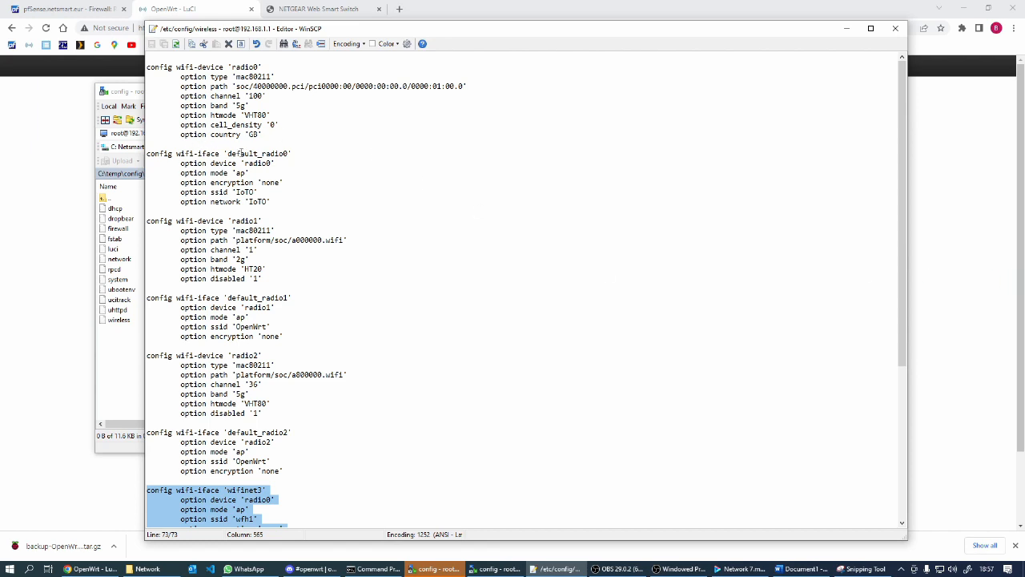
left_click_drag(148, 151, 291, 212)
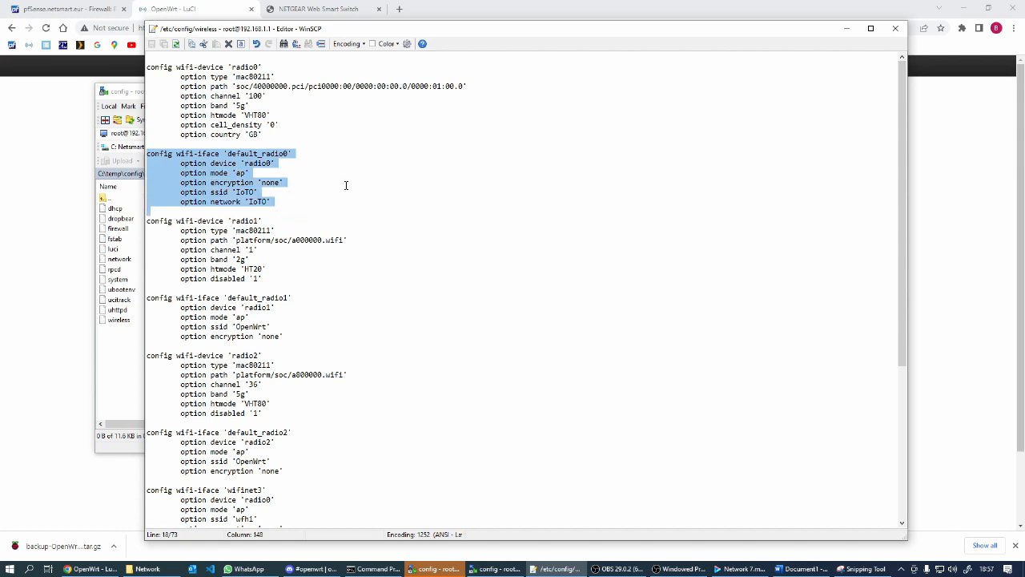
key("Delete")
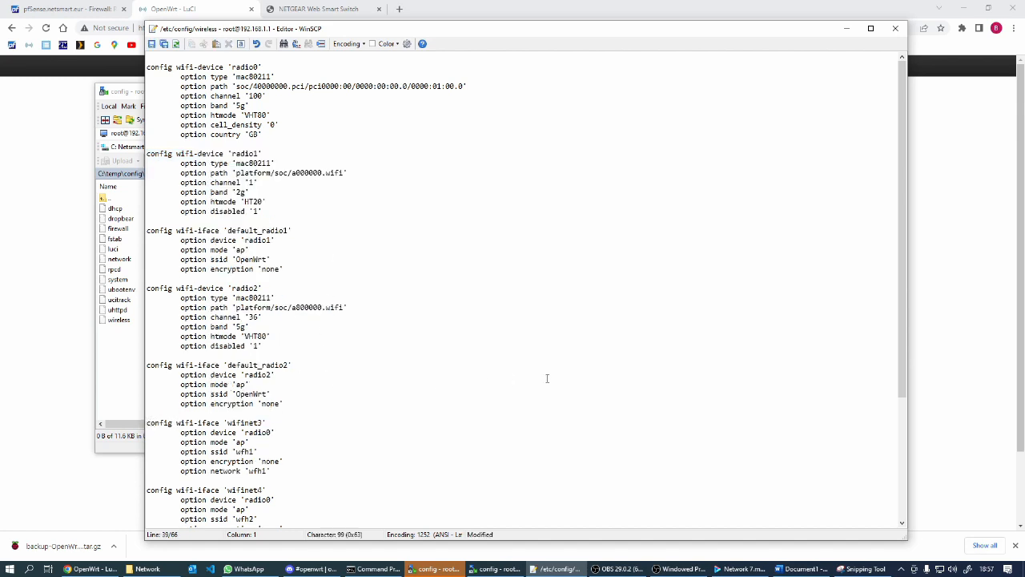
type("config wifi-iface 'default_radio0' \toption device 'radio0' \toption mode 'ap' \toption encryption 'none' \toption ssid 'IoT0' \toption network 'IoT0'")
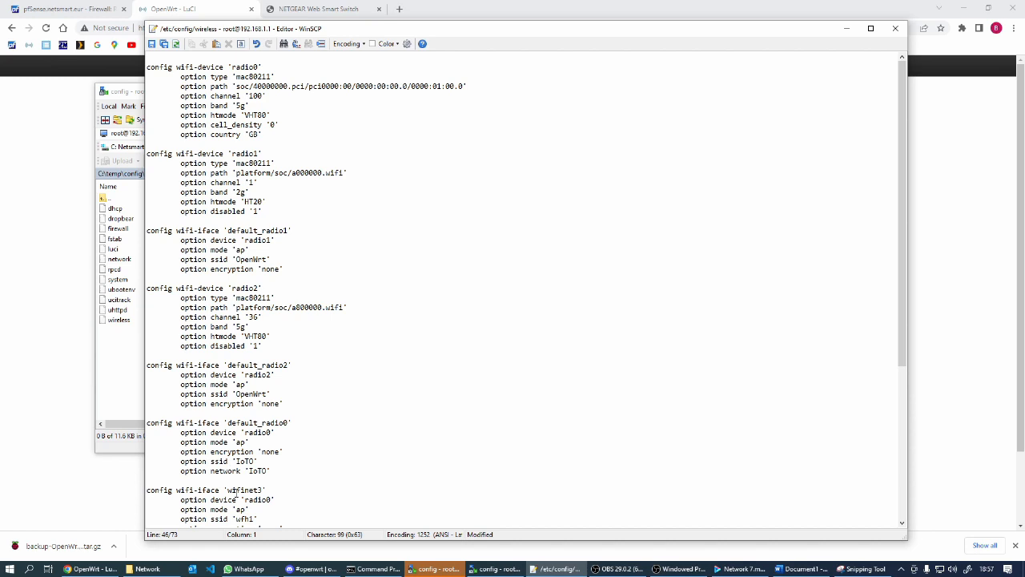
Delete the default_radio1 and default_radio2 wifi-iface blocks that use the OpenWrt SSID.
scroll(302, 481, "down", 2)
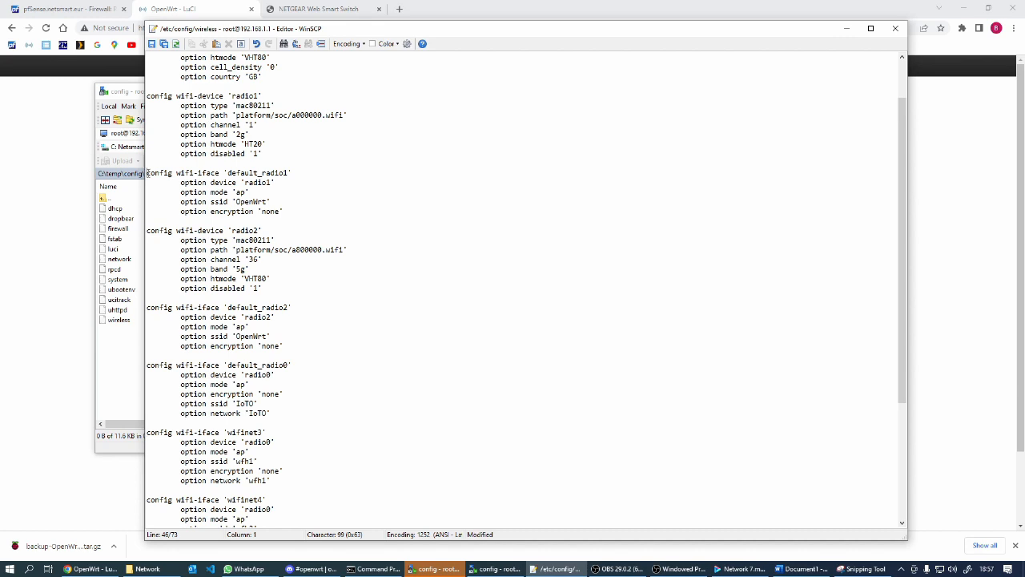
left_click_drag(147, 172, 326, 229)
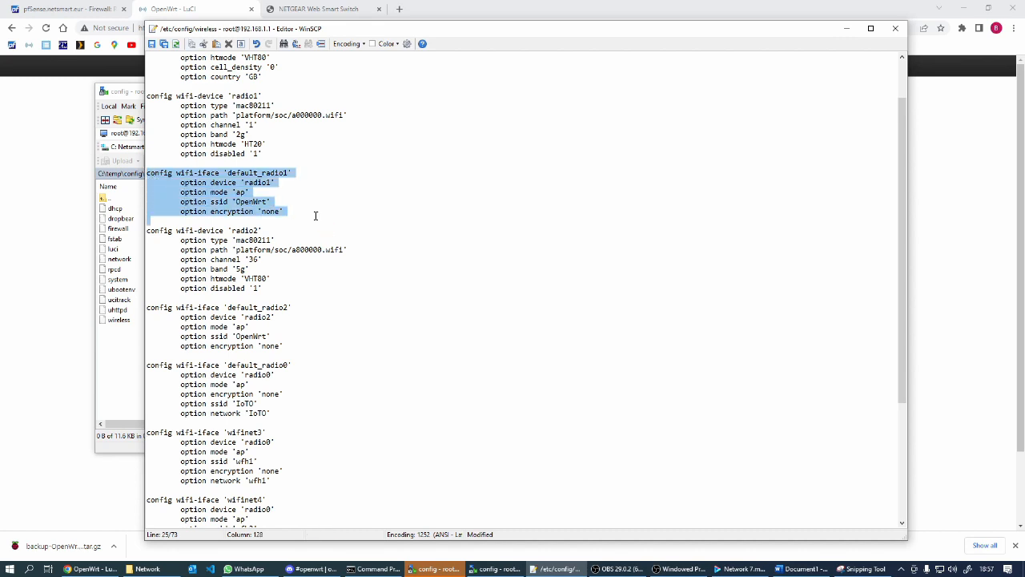
key("Delete")
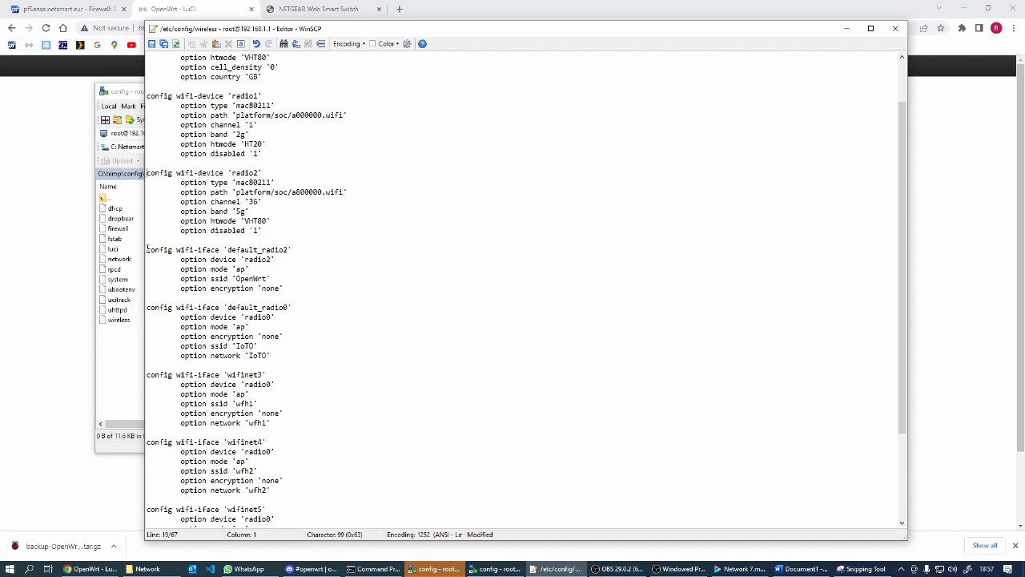
left_click_drag(147, 249, 374, 303)
key("Delete")
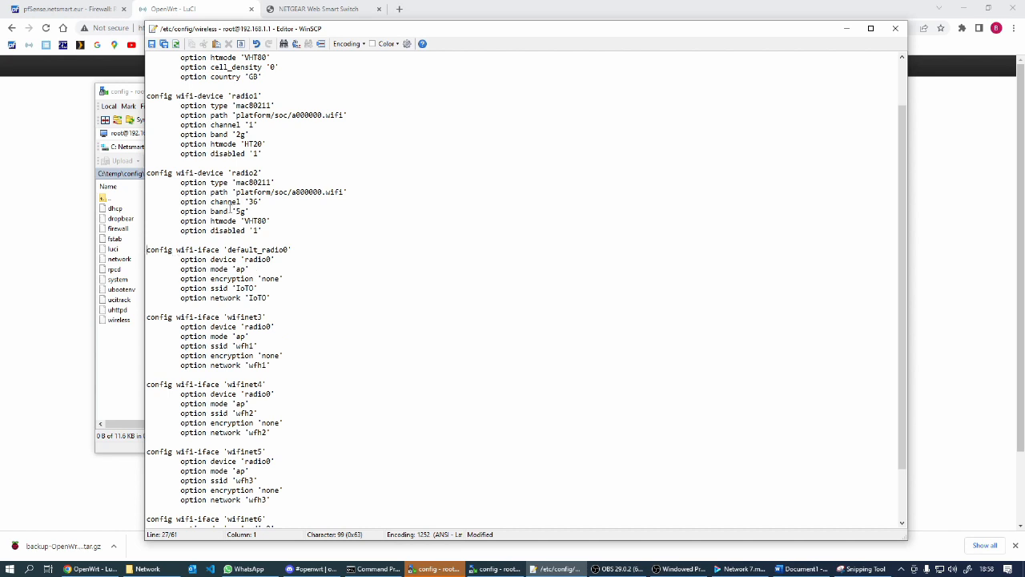
Copy the five radio0 wifi-iface blocks, default_radio0 through wifinet6, and paste them twice at the end of the file.
key("shift+Down")
key("shift+Down")
key("shift+Down")
key("shift+Down")
key("shift+Down")
key("shift+Down")
key("shift+Down")
key("shift+Down")
key("shift+Down")
key("shift+Down")
key("shift+Down")
key("shift+Down")
key("shift+Down")
key("shift+Down")
key("shift+Down")
key("shift+Down")
key("shift+Down")
key("shift+Down")
key("shift+Down")
key("shift+Down")
key("shift+Down")
key("shift+Down")
key("shift+Down")
key("ctrl+c")
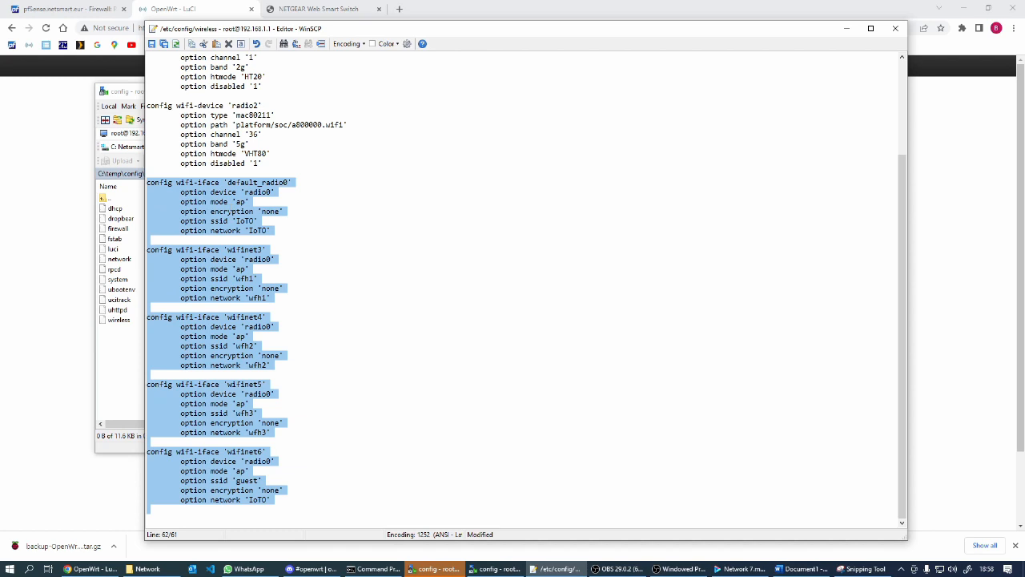
key("Down")
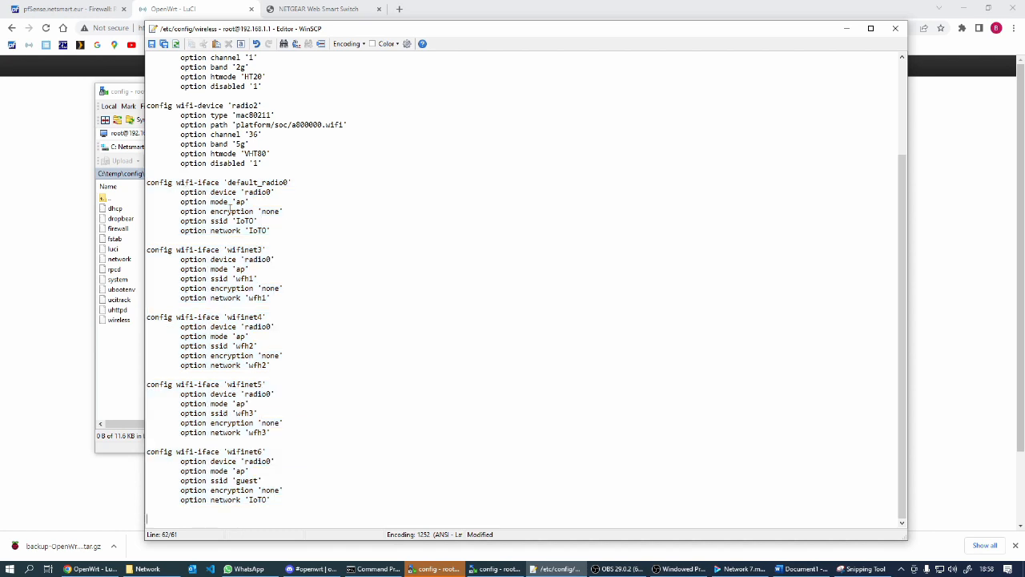
key("ctrl+v")
key("ctrl+v")
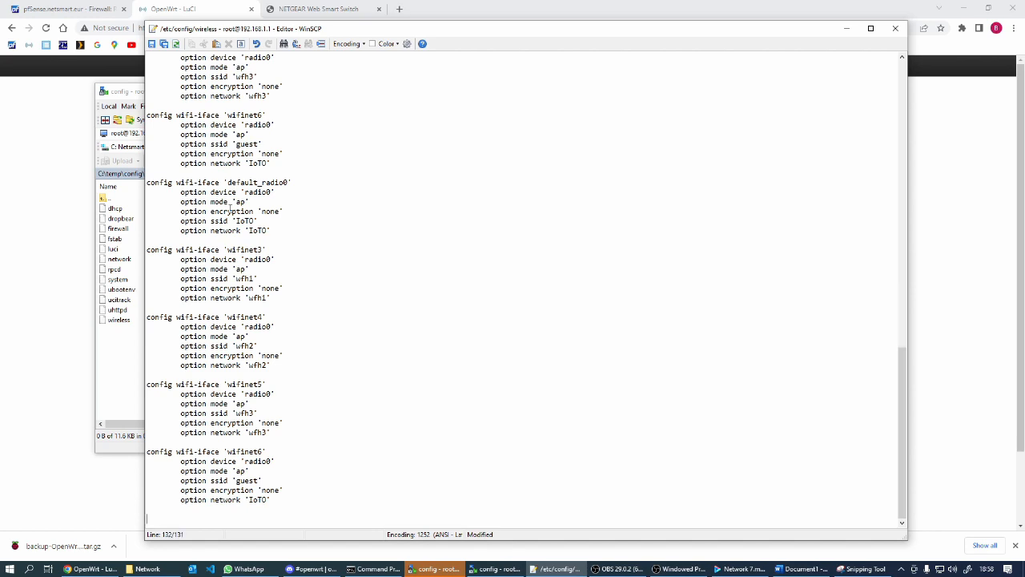
In the last pasted set, set the guest block's device to radio3 and rename its interface wifinet36.
key("Up")
key("Up")
key("Up")
key("Up")
key("Right")
key("Right")
key("Right")
key("Right")
key("Right")
type("3")
key("Delete")
key("Up")
key("Left")
key("Left")
type("3")
In the last pasted set, set the wfh3 block's device to radio3 and rename its interface wifinet35.
key("Up")
key("Up")
key("Up")
key("Up")
key("Up")
key("Up")
key("Right")
type("3")
key("Delete")
key("Up")
key("Left")
key("Left")
type("3")
In the last pasted set, set the wfh2 block's device to radio3 and rename its interface wifinet34.
key("Up")
key("Up")
key("Up")
key("Up")
key("Right")
type("3")
key("Delete")
key("Up")
key("Left")
key("Left")
type("3")
In the last pasted set, set the wfh1 block's device to radio3 and rename its interface wifinet33.
key("Up")
key("Up")
key("Up")
key("Up")
key("Up")
key("Right")
type("3")
key("Delete")
key("Up")
key("Left")
key("Left")
type("3")
In the last pasted set, set the IoTO block's device to radio3 and rename its interface default_radio3.
key("Up")
key("Up")
key("Up")
key("Up")
key("Up")
key("Up")
key("Right")
type("3")
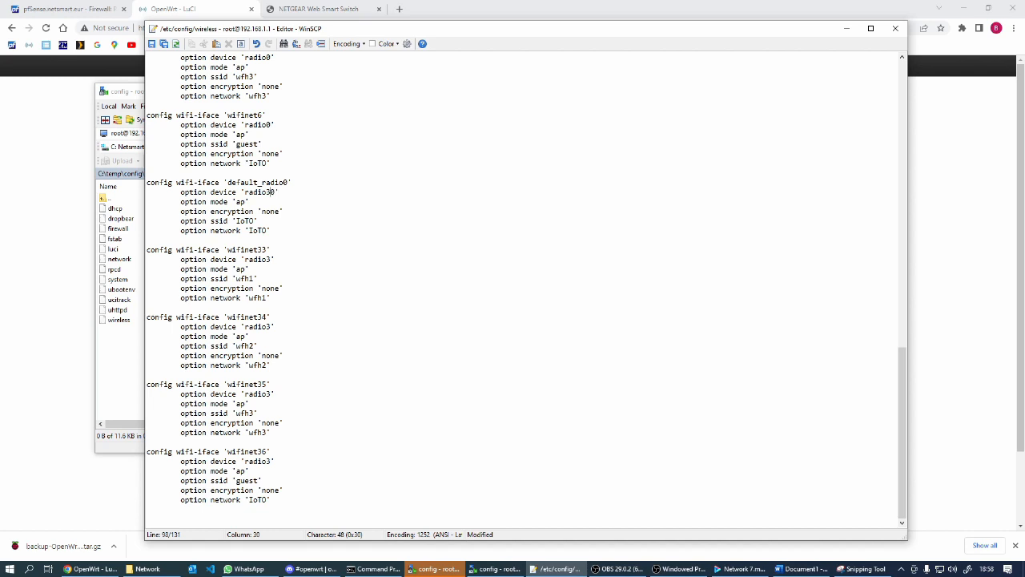
key("Delete")
key("Up")
key("Right")
type("3")
In the first pasted set, enter radio20 as the guest block's device and rename its interface wifinet26.
key("Up")
key("Up")
key("Left")
key("Left")
type("2")
key("Up")
key("Left")
key("Left")
type("2")
In the first pasted set, set the wfh3 block's device to radio2 and rename its interface wifinet25.
key("Up")
key("Up")
key("Up")
key("Up")
key("Up")
key("Up")
key("Left")
key("Left")
type("2")
key("Delete")
key("Up")
key("Up")
key("Up")
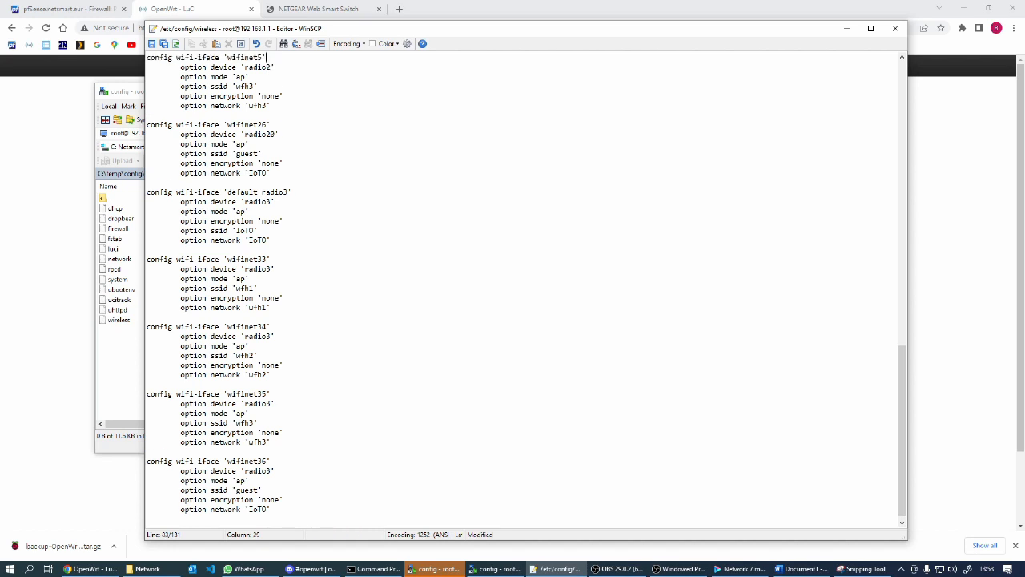
key("Left")
key("Left")
type("2")
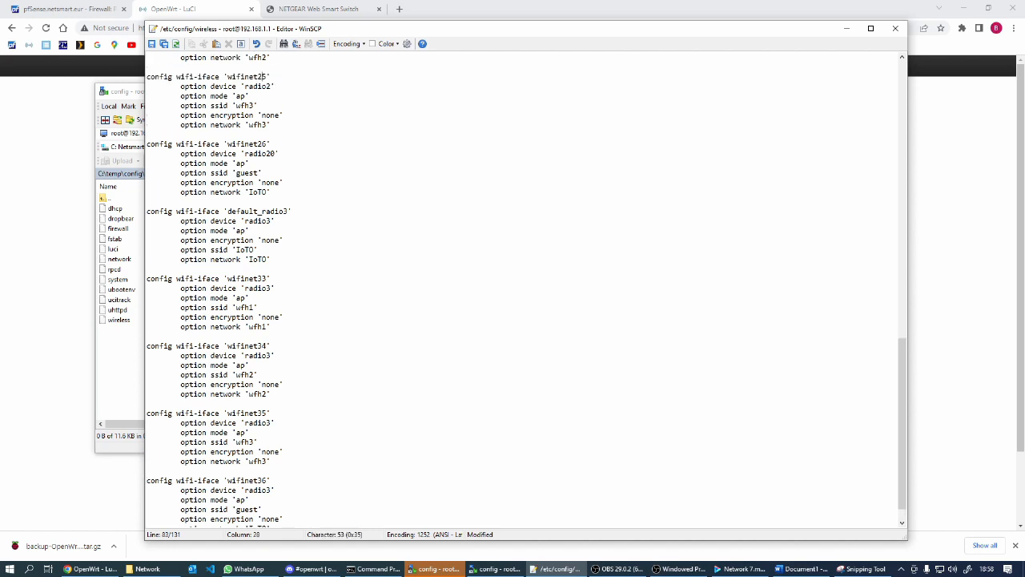
Examine the original and duplicated wifi-iface blocks, checking their interface names and radio devices.
scroll(381, 217, "up", 15)
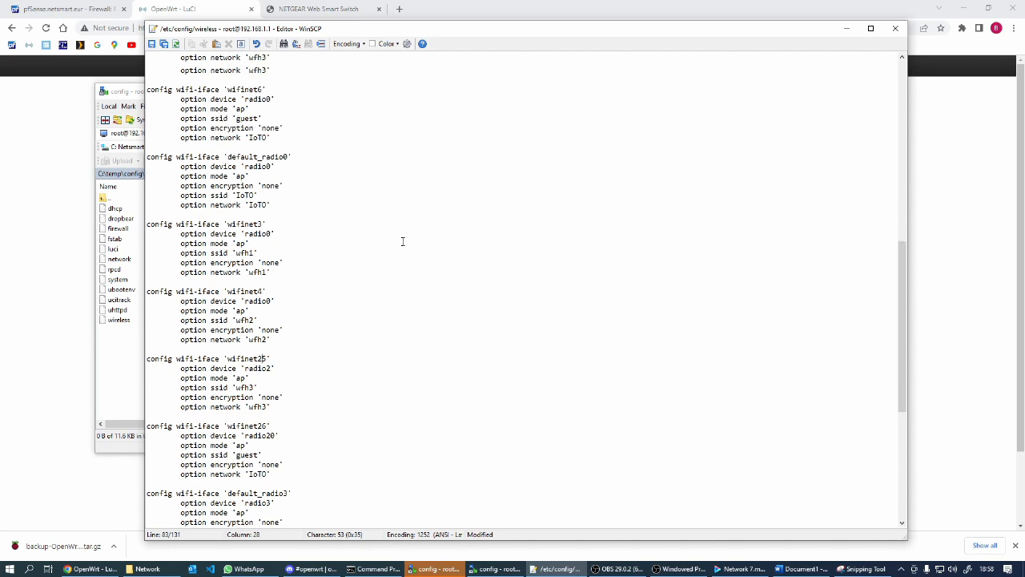
scroll(403, 241, "down", 2)
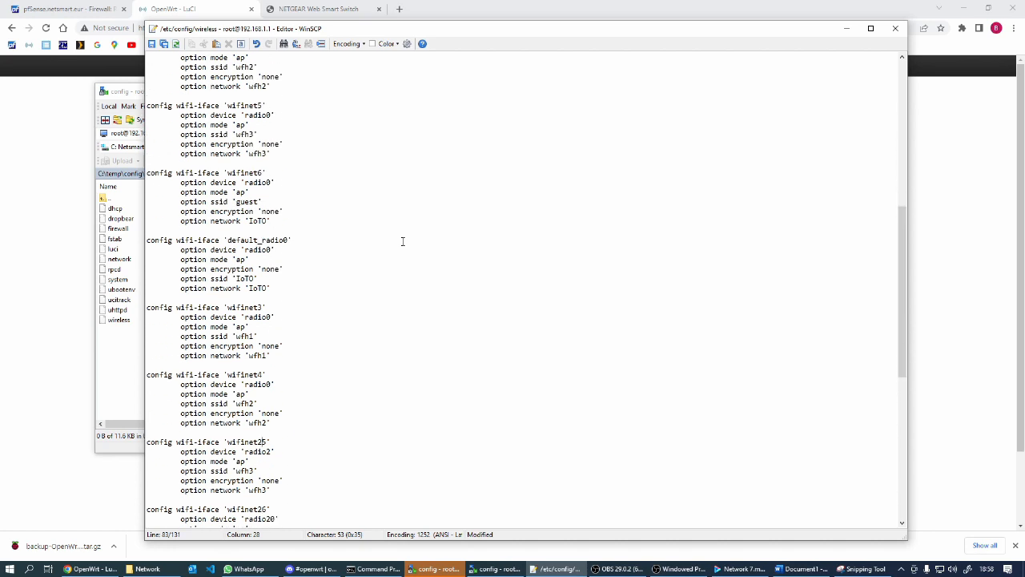
key("Up")
key("Up")
key("Up")
key("Up")
key("Up")
key("Up")
key("Down")
key("Down")
key("Down")
key("Down")
key("Down")
key("Down")
key("Down")
key("Down")
key("Down")
key("Down")
key("Down")
key("Down")
key("Down")
key("Down")
key("Down")
key("Down")
key("Down")
key("Down")
key("Down")
key("Down")
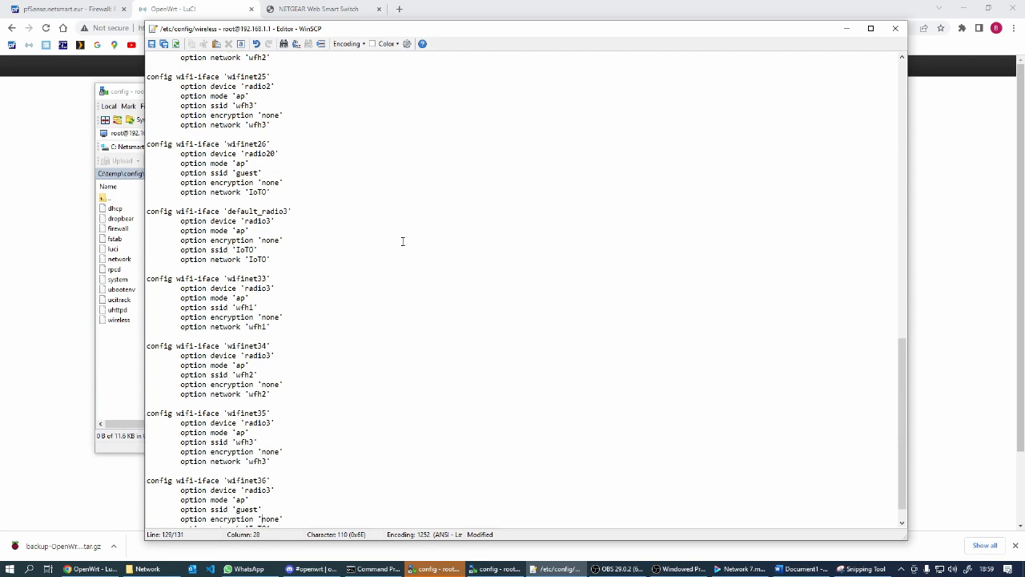
In the last pasted set, set the guest block's device to radio2 and rename its interface wifinet26.
key("Down")
key("Down")
key("Up")
key("Up")
key("Up")
key("Up")
key("Up")
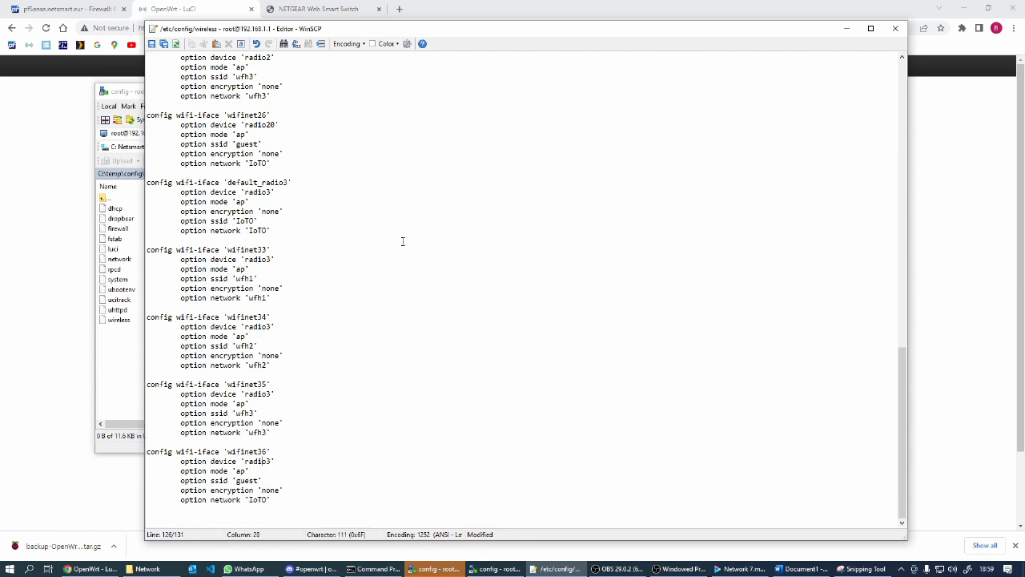
key("Right")
key("Delete")
type("2")
key("Up")
key("Up")
key("Up")
key("Down")
key("Down")
key("Up")
key("Down")
key("Left")
key("Up")
key("Left")
key("Left")
key("Delete")
type("2")
In the last pasted set, set the wfh3 block's device to radio2 and rename its interface wifinet25.
key("Up")
key("Up")
key("Up")
key("Up")
key("Up")
key("Up")
key("Right")
key("Delete")
type("2")
key("Up")
key("Left")
key("Left")
key("Left")
key("Delete")
type("2")
In the last pasted set, set the wfh2 block's device to radio2 and rename its interface wifinet24.
key("Up")
key("Up")
key("Up")
key("Up")
key("Up")
key("Up")
key("Right")
key("Delete")
type("2")
key("Up")
key("Left")
key("Left")
key("Left")
key("Delete")
type("2")
In the last pasted set, change the wfh1 block's device to radio2, undoing the accidental line merge.
key("Up")
key("Up")
key("Up")
key("Up")
key("Up")
key("Up")
key("Right")
type("2")
key("End")
key("Delete")
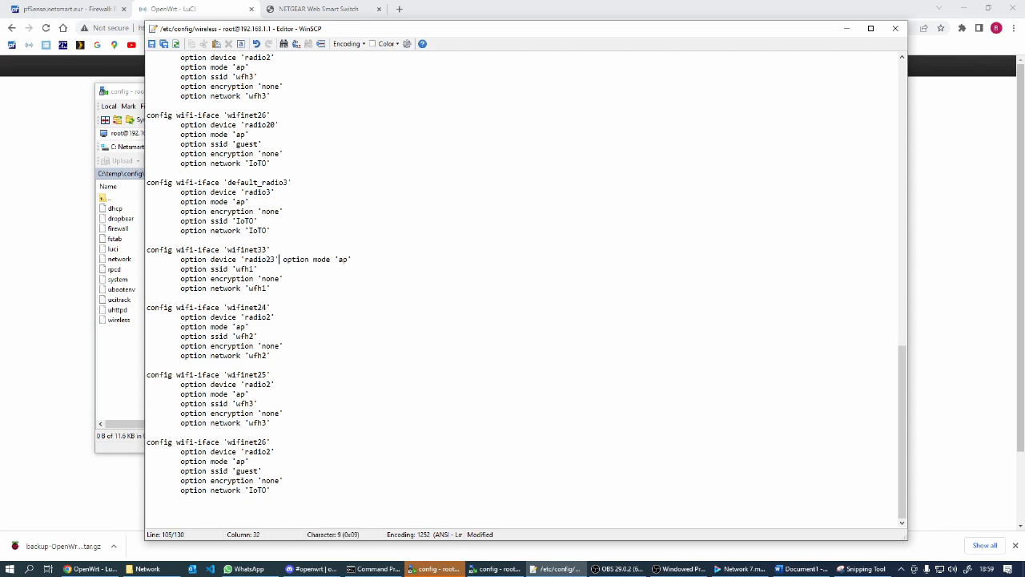
key("ctrl+z")
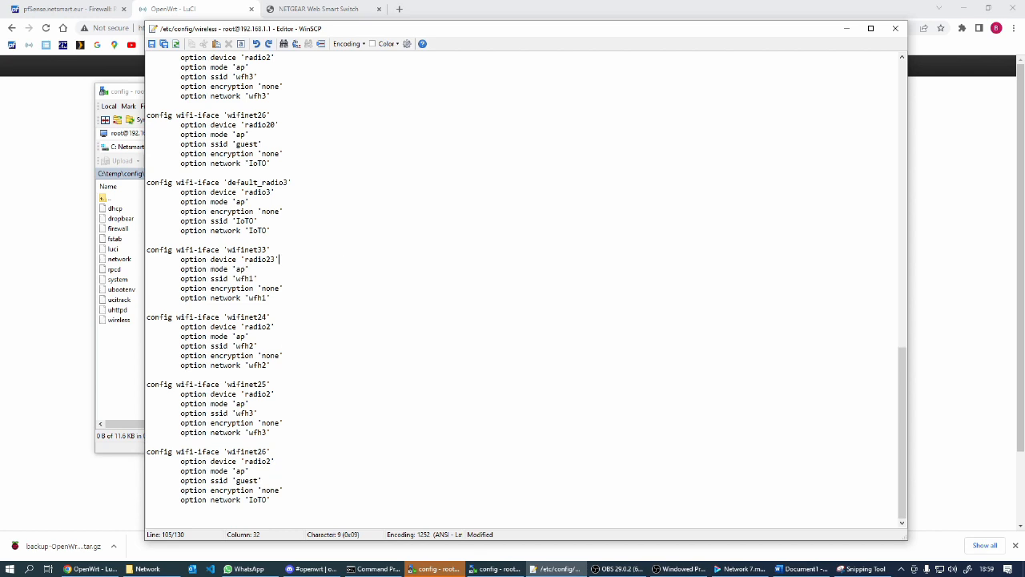
key("Left")
key("Left")
key("Delete")
type("2")
In the last pasted set, set the IoTO block's device to radio2 and rename its interface default_radio2.
key("Up")
key("Up")
key("Up")
key("Up")
key("Up")
key("Up")
key("Up")
key("Down")
type("2")
In the first pasted set, set the guest block's device to radio1 and rename its interface wifinet16.
key("Up")
key("Up")
key("Up")
key("Left")
key("Up")
key("Left")
key("Left")
key("Left")
key("Up")
In the first pasted set, set the wfh3 block's device to radio1 and rename its interface wifinet15.
scroll(372, 183, "up", 10)
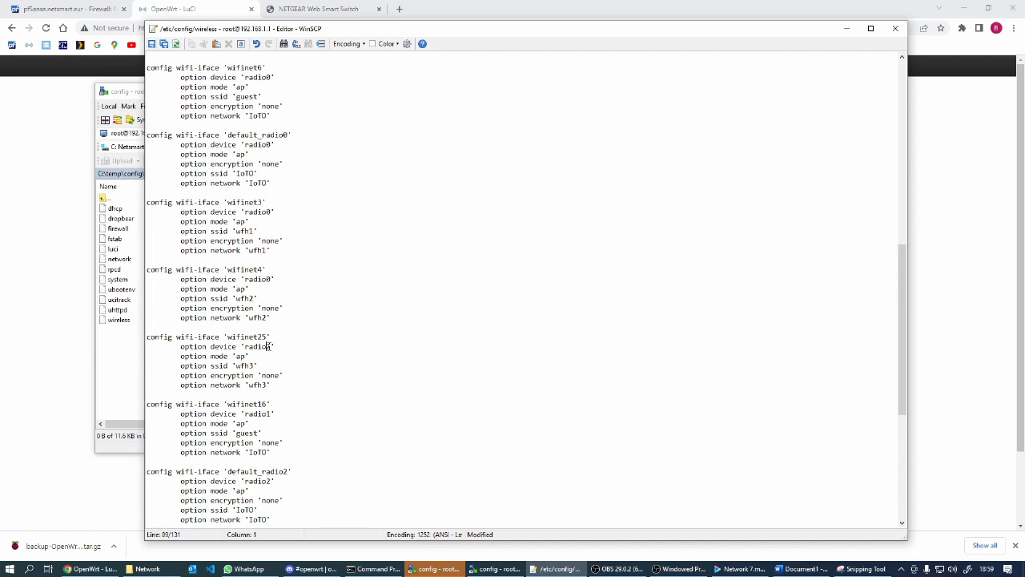
left_click(270, 346)
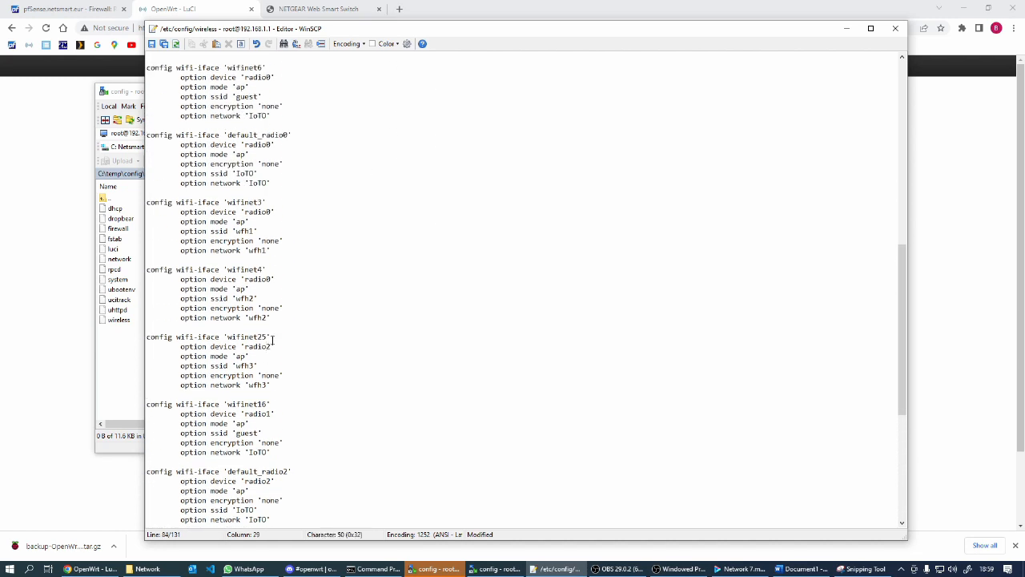
left_click(270, 336)
In the first pasted set, set the wfh2 block's device to radio1 and rename its interface wifinet14.
key("Up")
key("Up")
key("Up")
key("Up")
key("Up")
key("Up")
key("Right")
key("Up")
key("Left")
key("Left")
In the first pasted set, set the wfh1 block's device to radio1 and rename its interface wifinet13.
key("Up")
key("Up")
key("Up")
key("Up")
key("Up")
key("Up")
key("Up")
key("Up")
key("Left")
key("Left")
type("1")
In the first pasted set, set the IoTO block's device to radio1 and rename its interface default_radio1.
key("Up")
key("Up")
key("Up")
key("Up")
key("Up")
key("Up")
key("Up")
key("Up")
key("Up")
key("Up")
key("Up")
Review the edited wireless configuration up to the radio definitions, save the file and close the editor.
scroll(264, 174, "up", 14)
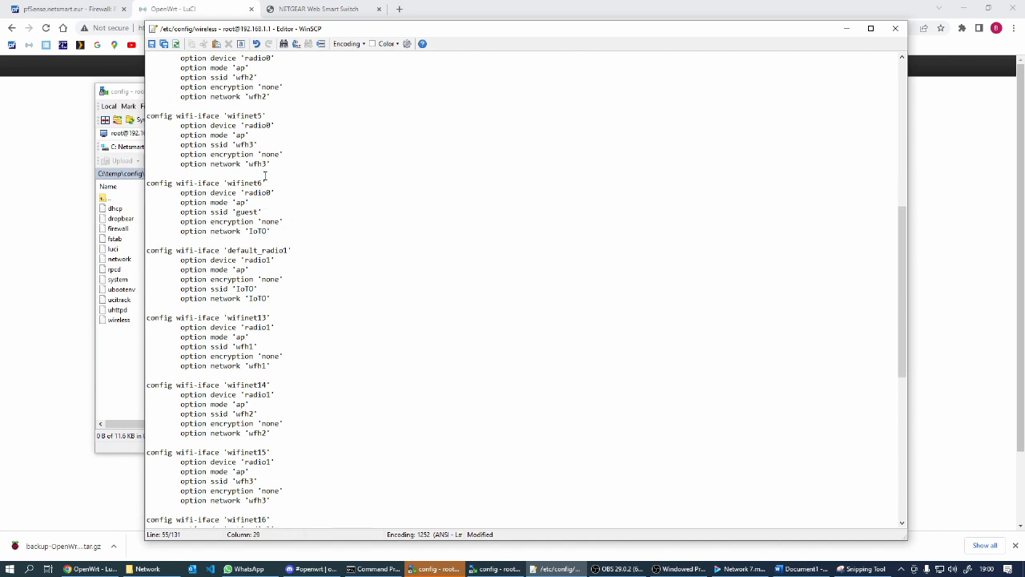
scroll(260, 191, "up", 2)
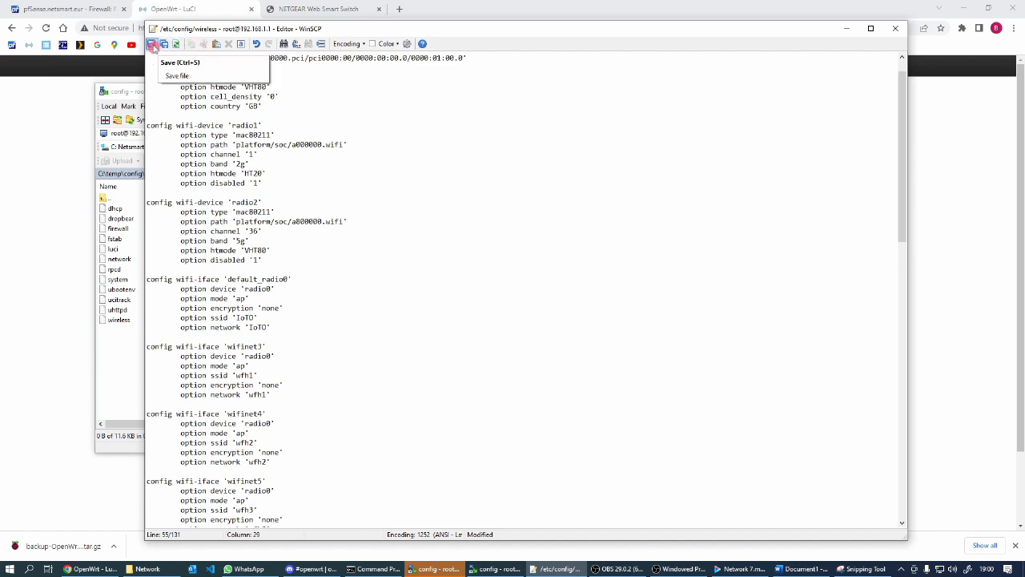
left_click(152, 45)
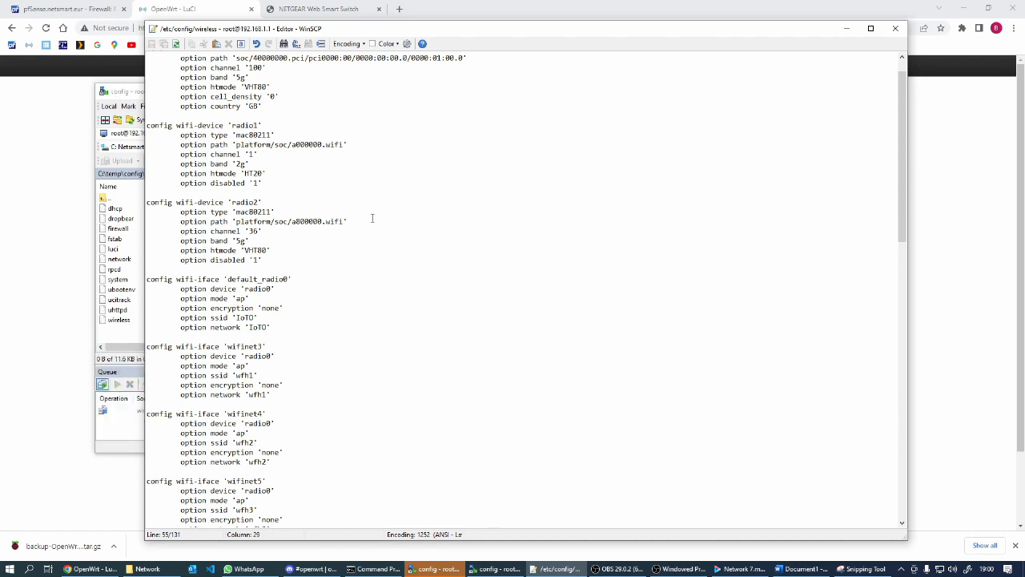
left_click(896, 28)
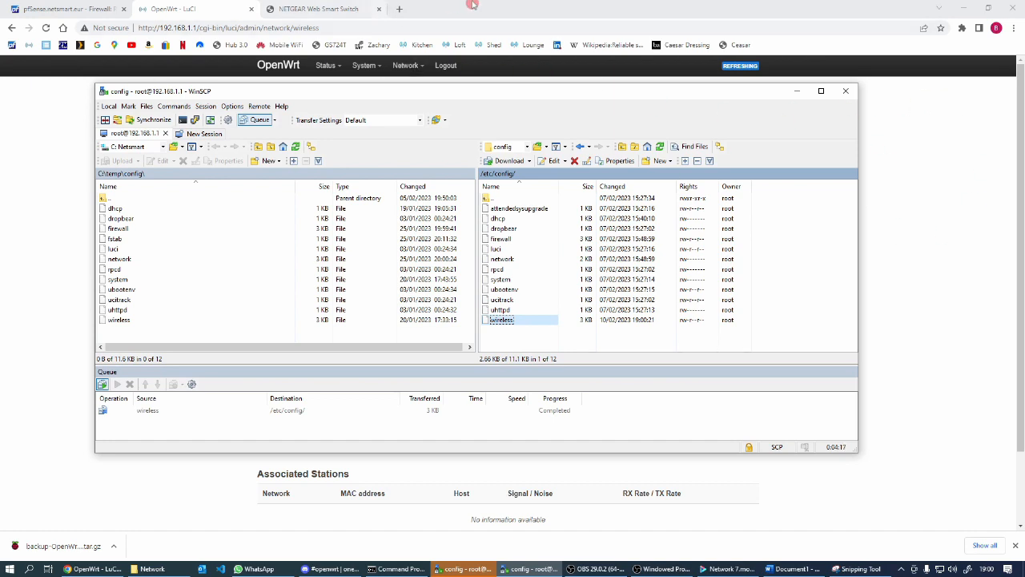
Switch to the OpenWrt LuCI page in the browser and reboot the router.
left_click(199, 9)
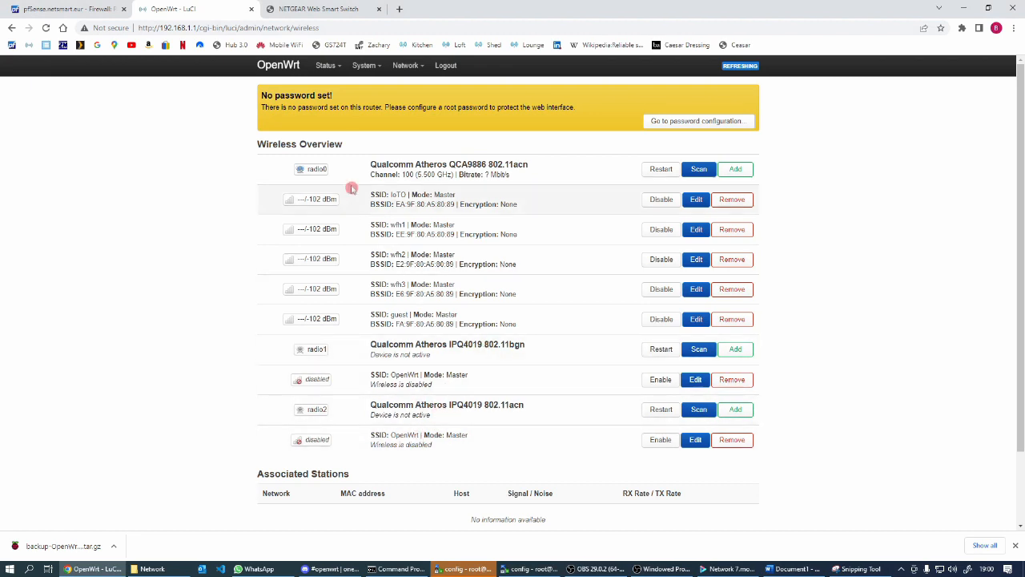
mouse_move(401, 69)
mouse_move(365, 68)
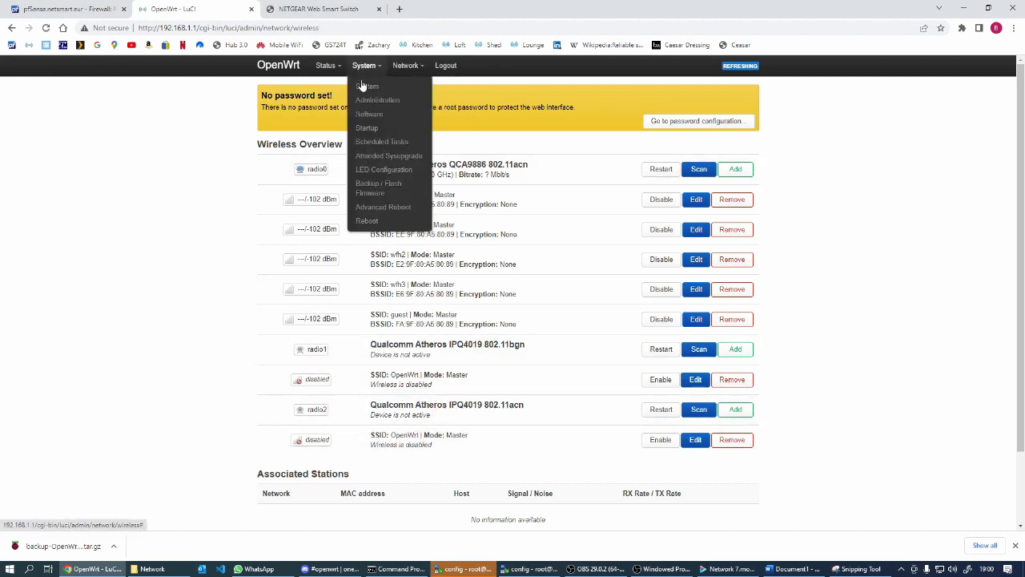
left_click(368, 221)
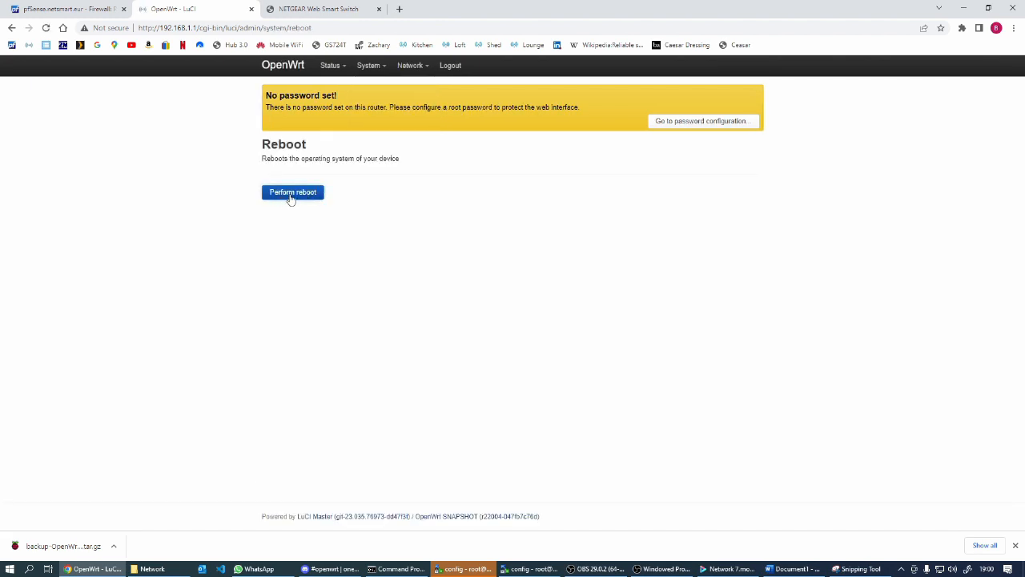
left_click(293, 195)
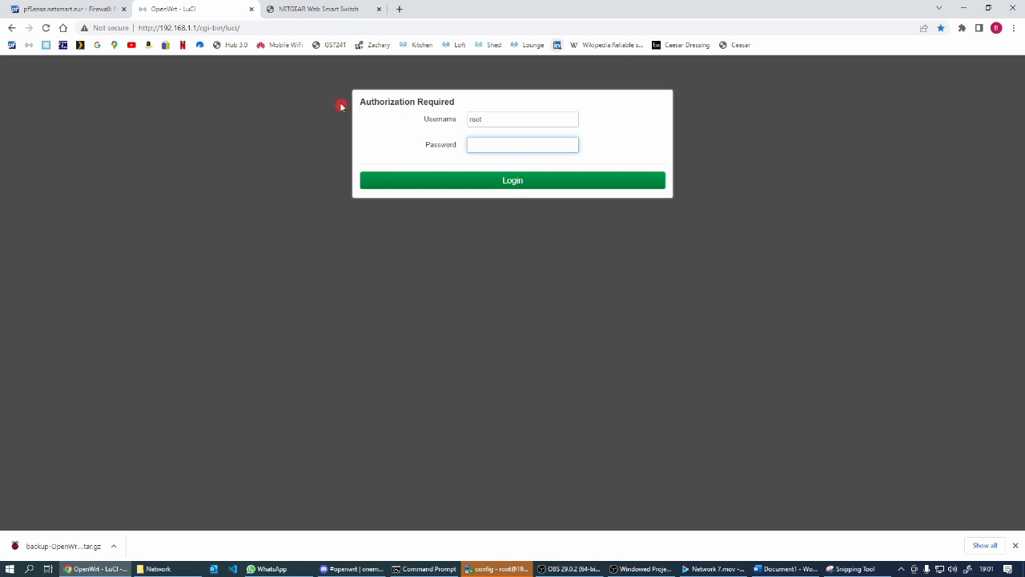
Log back in to LuCI as root and show the router's wireless overview.
left_click(529, 181)
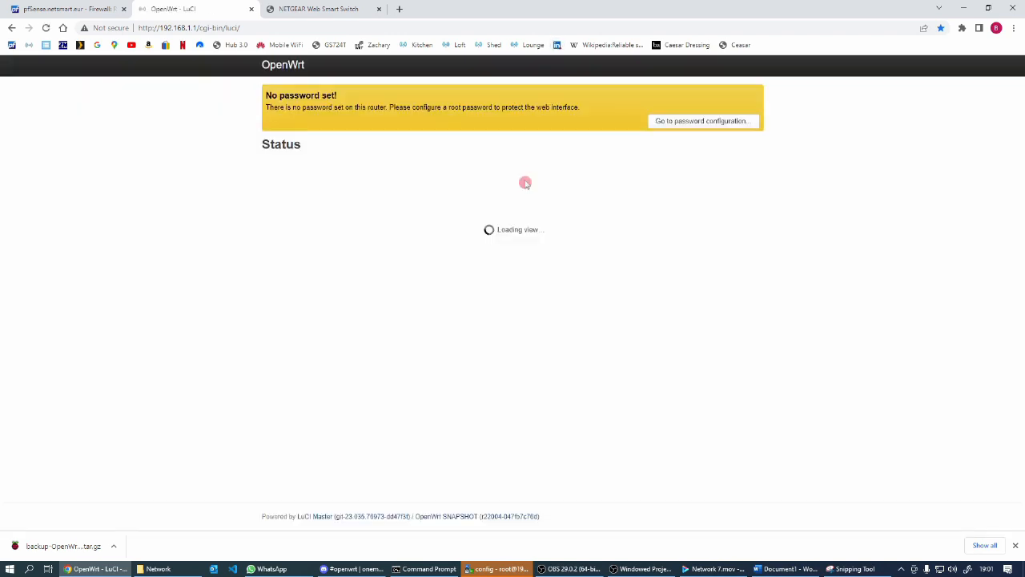
mouse_move(407, 65)
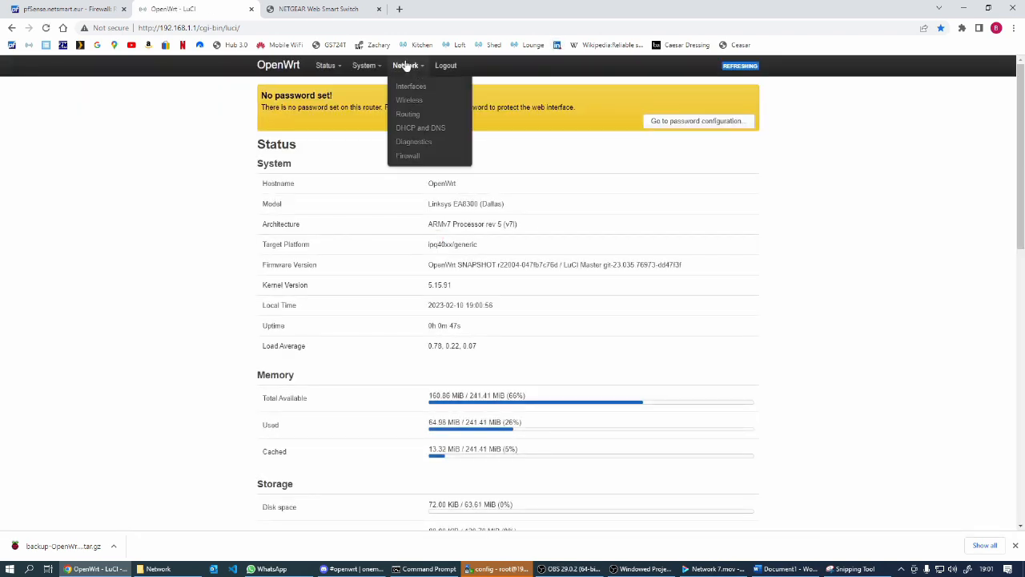
left_click(408, 100)
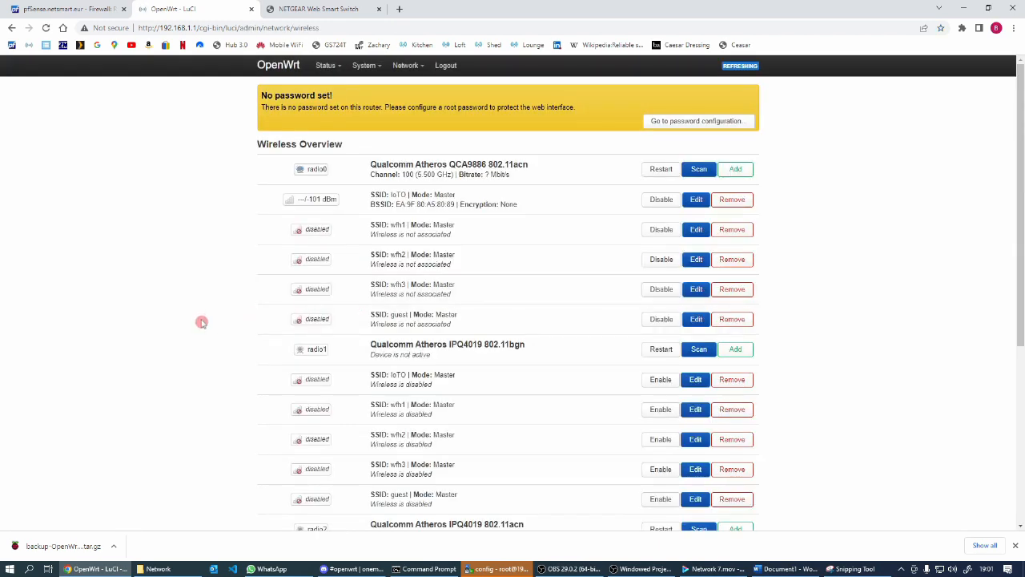
Examine the SSIDs and their status under radio0, radio1 and radio2, reloading the wireless overview.
scroll(201, 322, "down", 3)
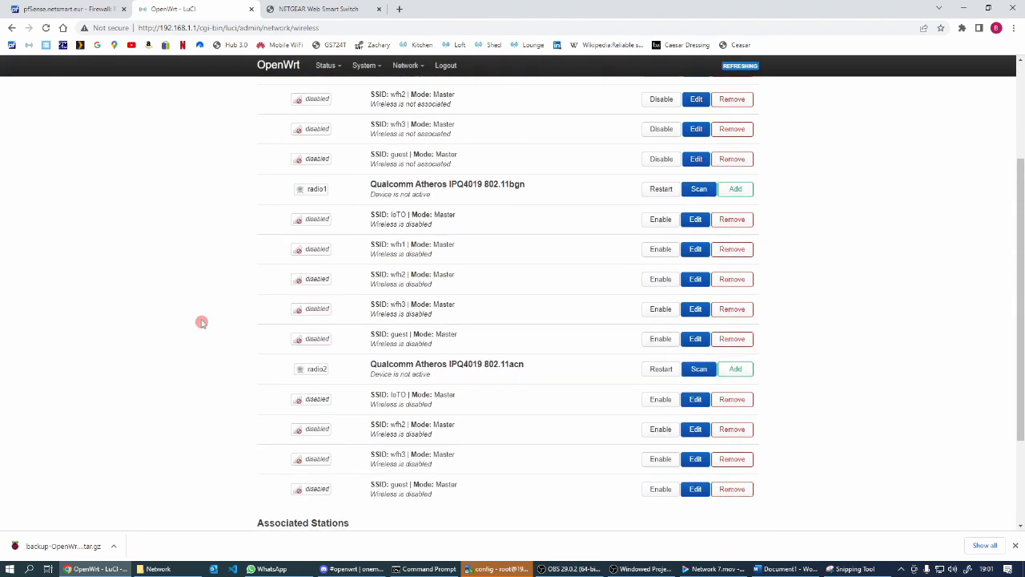
left_click(413, 350)
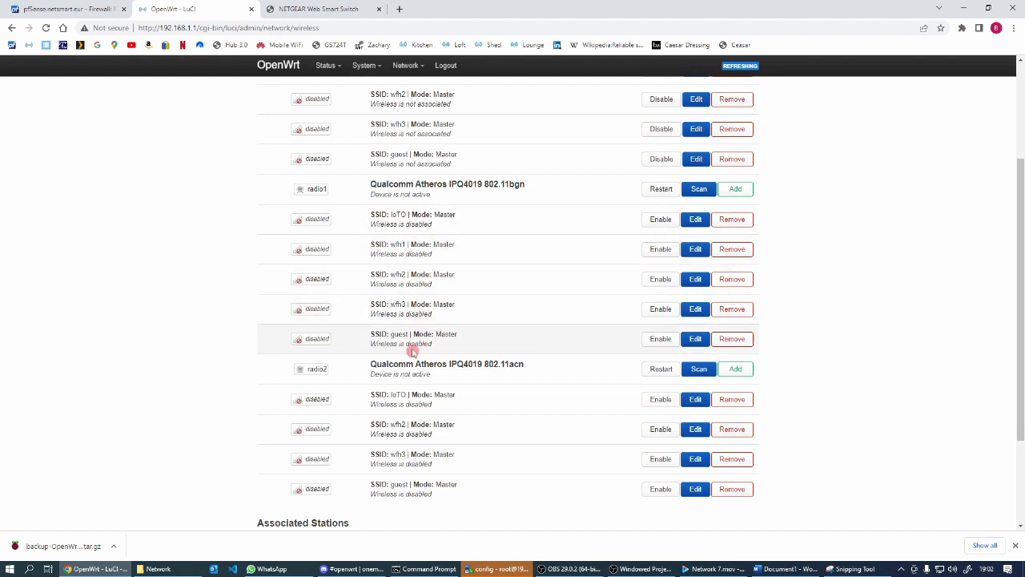
scroll(399, 456, "down", 2)
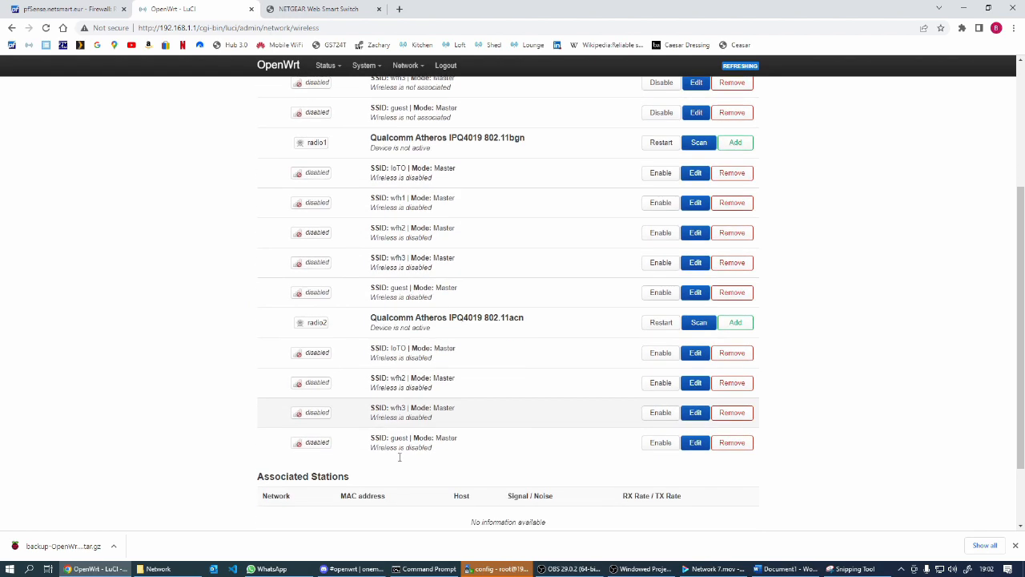
scroll(398, 456, "up", 5)
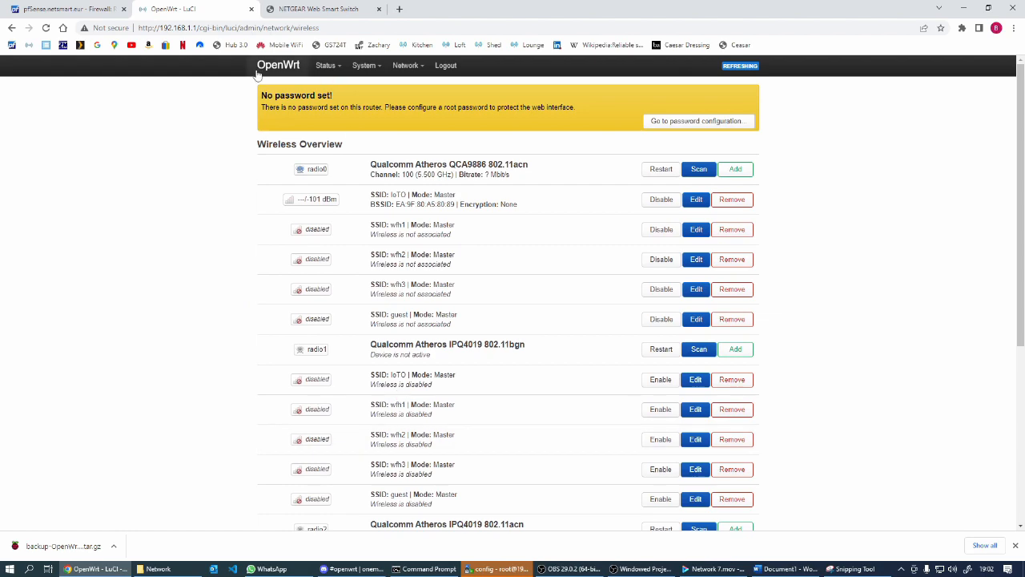
left_click(46, 28)
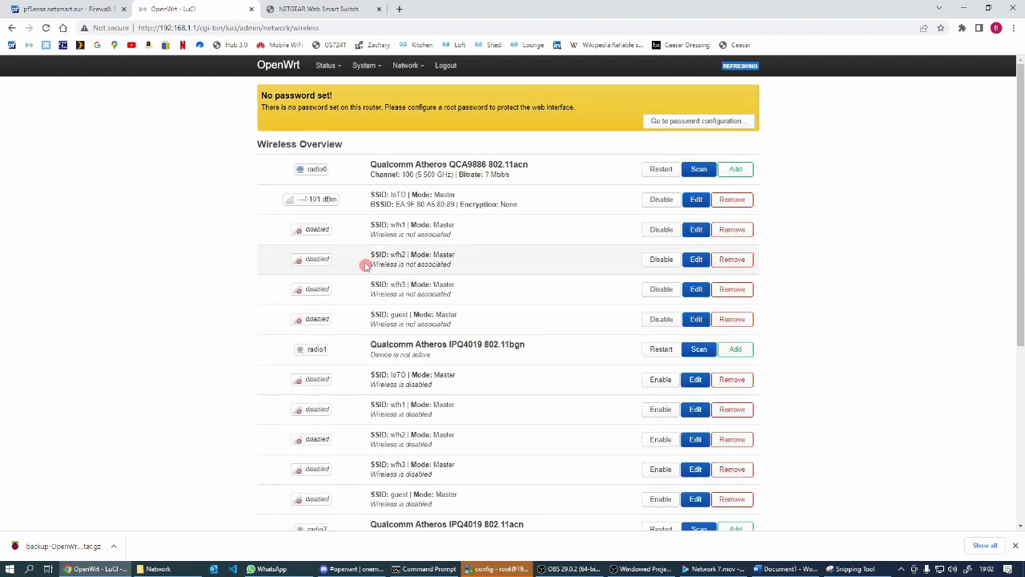
scroll(365, 266, "down", 1)
scroll(365, 266, "down", 1)
scroll(396, 370, "up", 2)
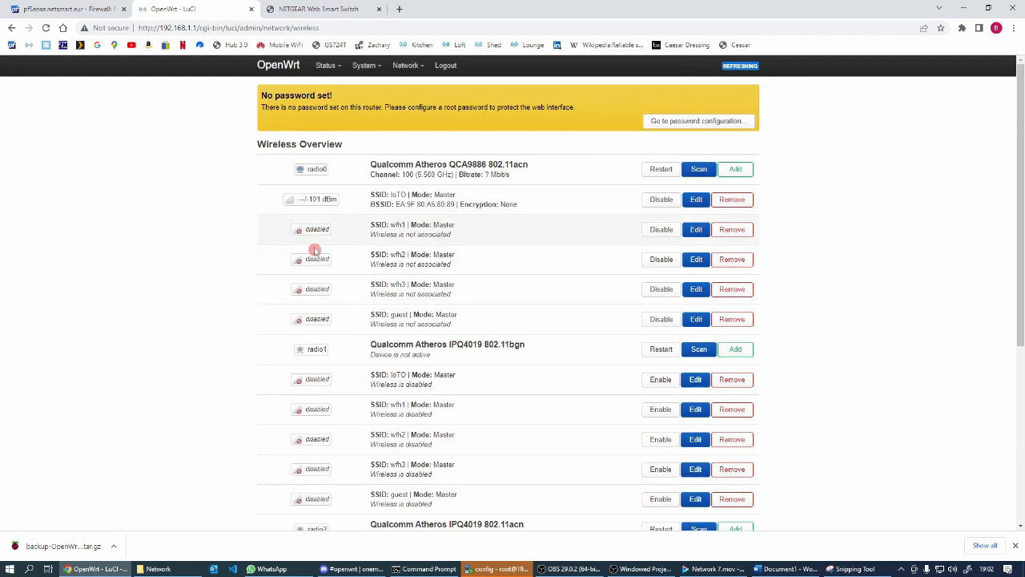
Inspect the general and advanced settings of the wfh1 network on radio0 and dismiss them without saving.
left_click(696, 232)
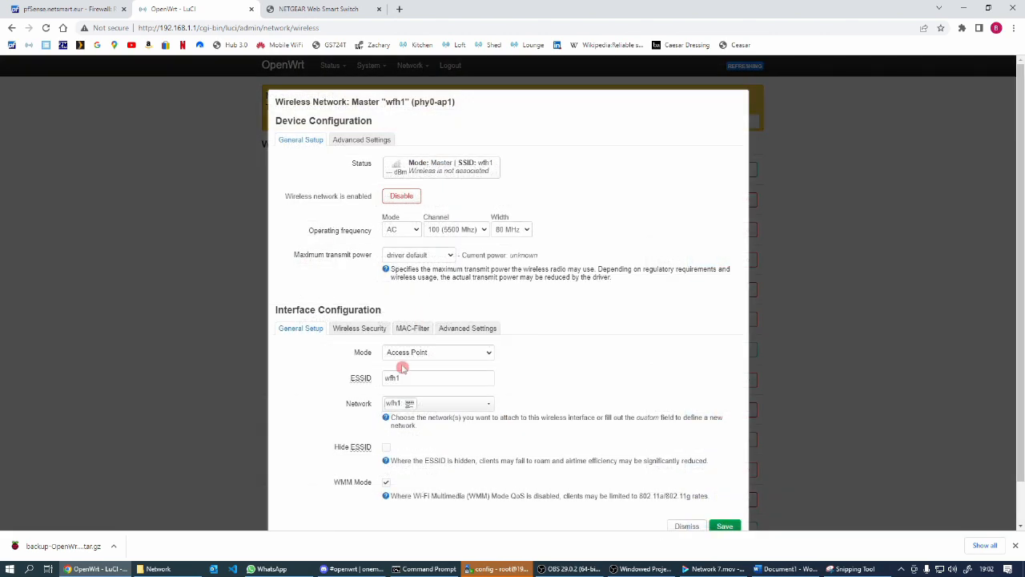
left_click(353, 141)
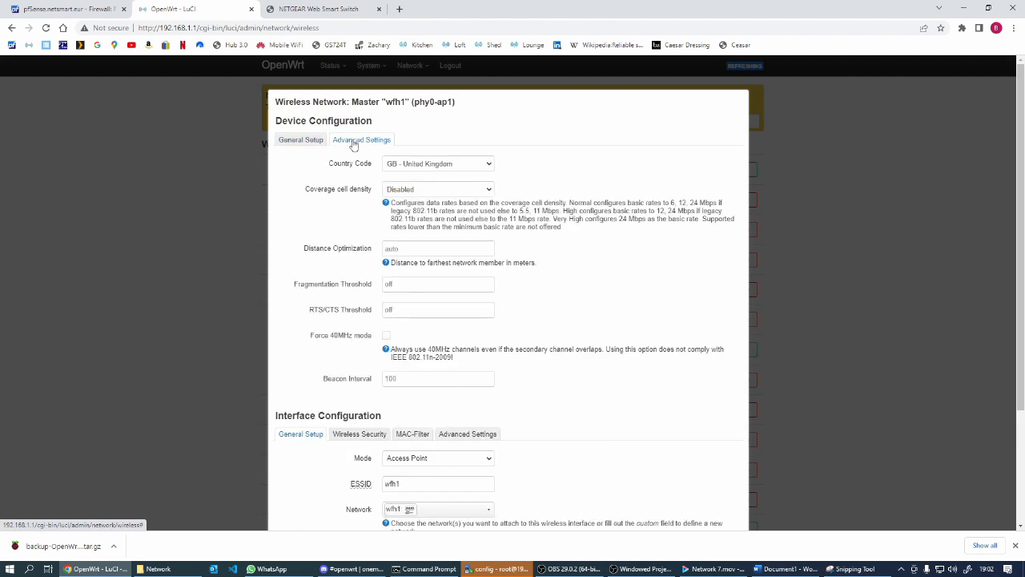
scroll(448, 345, "down", 2)
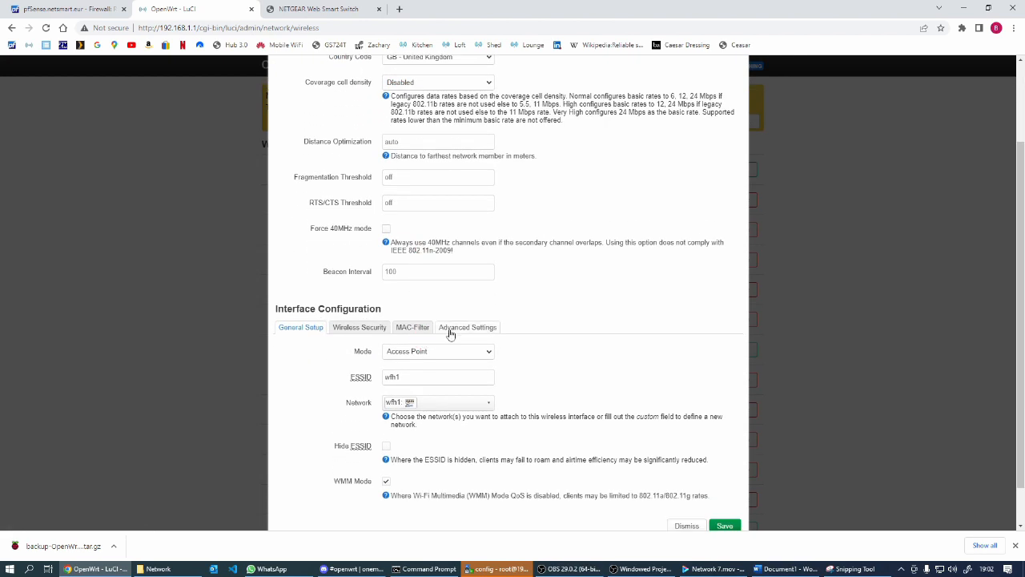
scroll(447, 333, "down", 1)
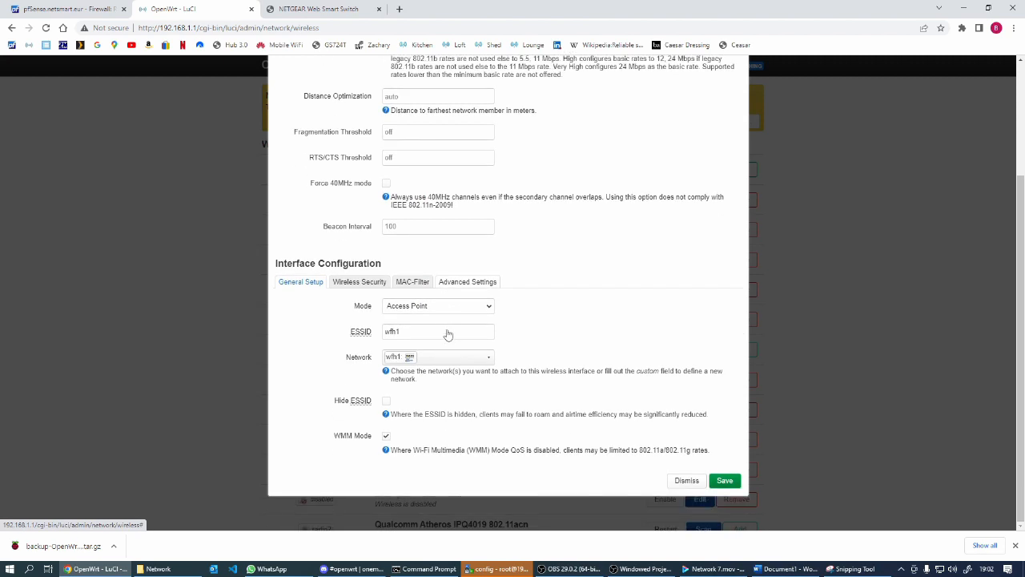
left_click(682, 481)
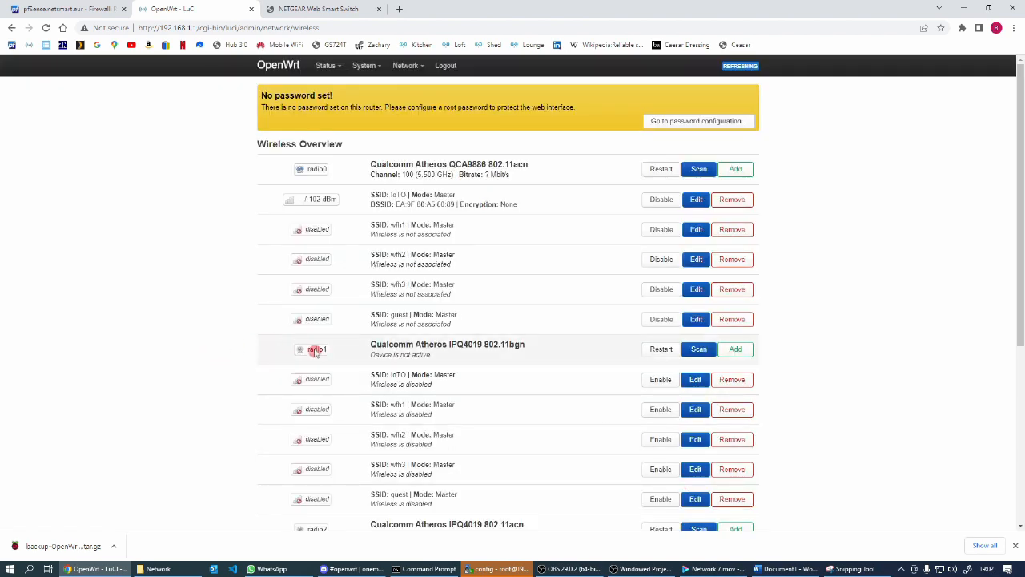
Check the router's network interfaces and return to the wireless overview.
mouse_move(405, 66)
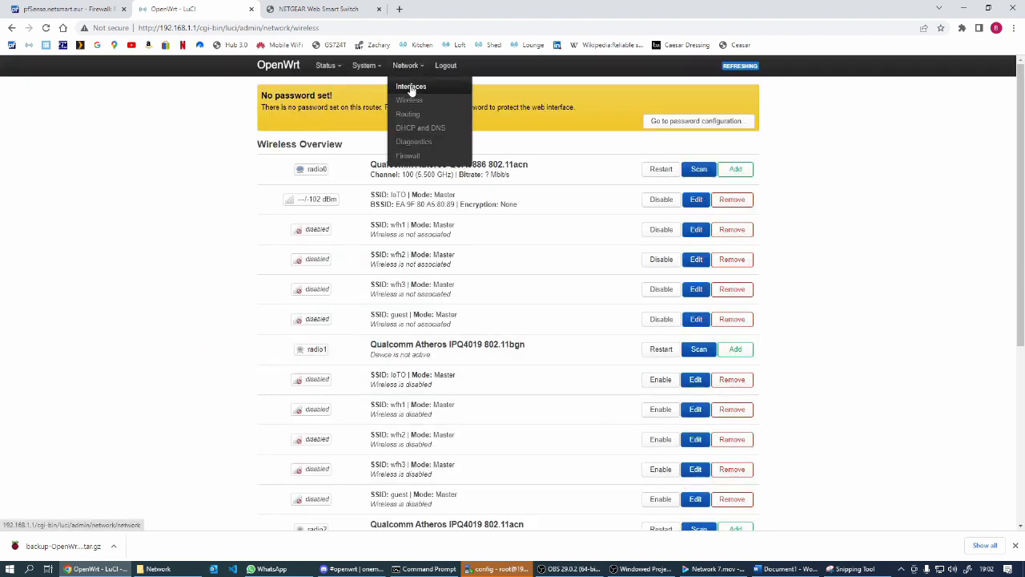
left_click(407, 84)
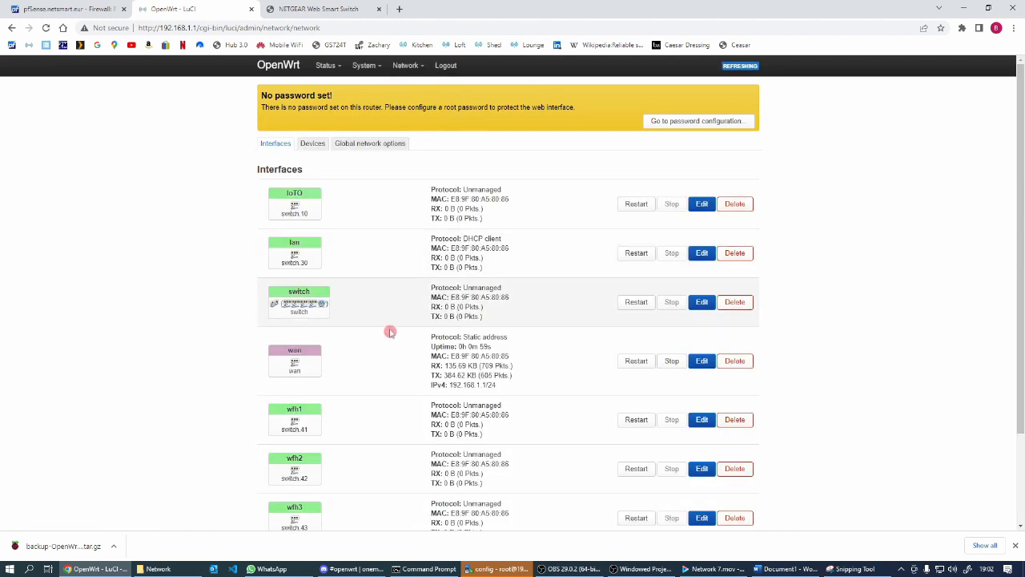
mouse_move(405, 68)
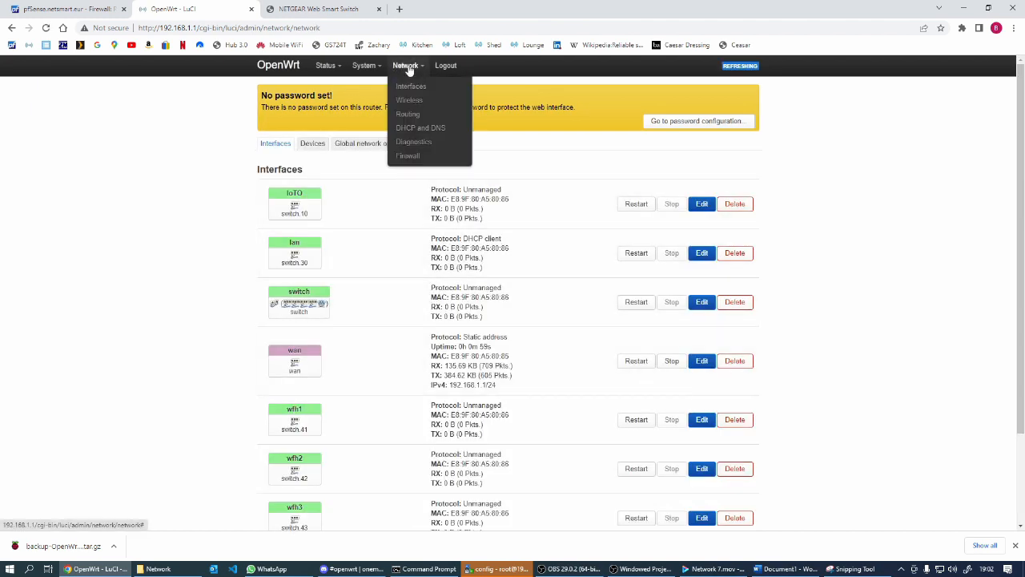
left_click(409, 101)
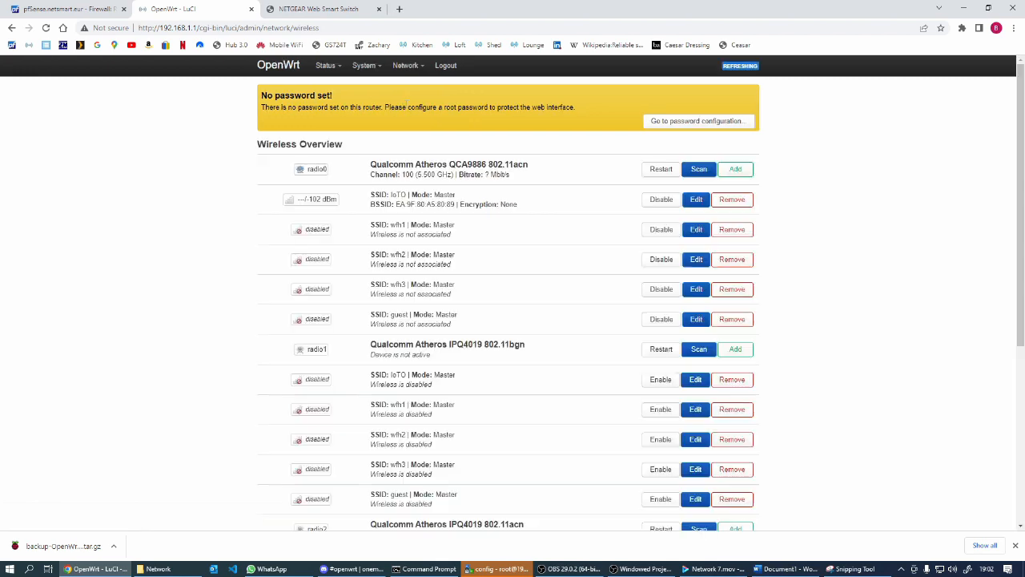
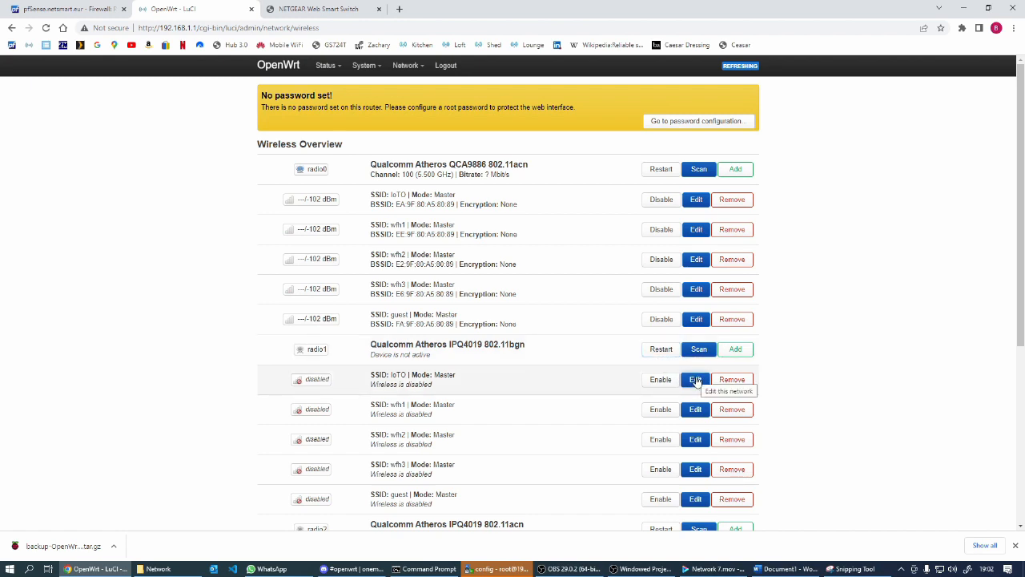
Restart radio1 from the wireless overview.
scroll(696, 383, "down", 1)
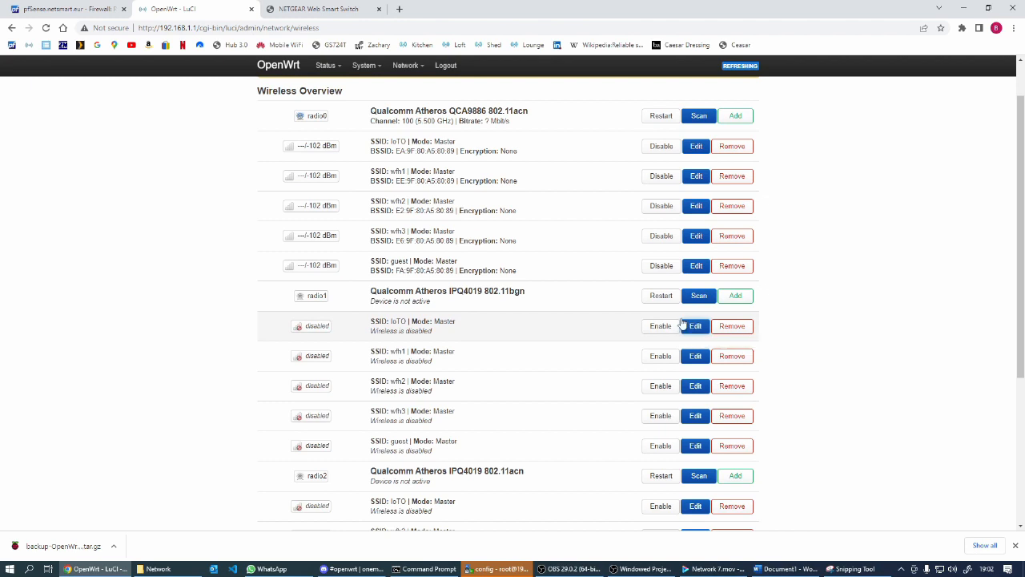
left_click(661, 295)
left_click(560, 363)
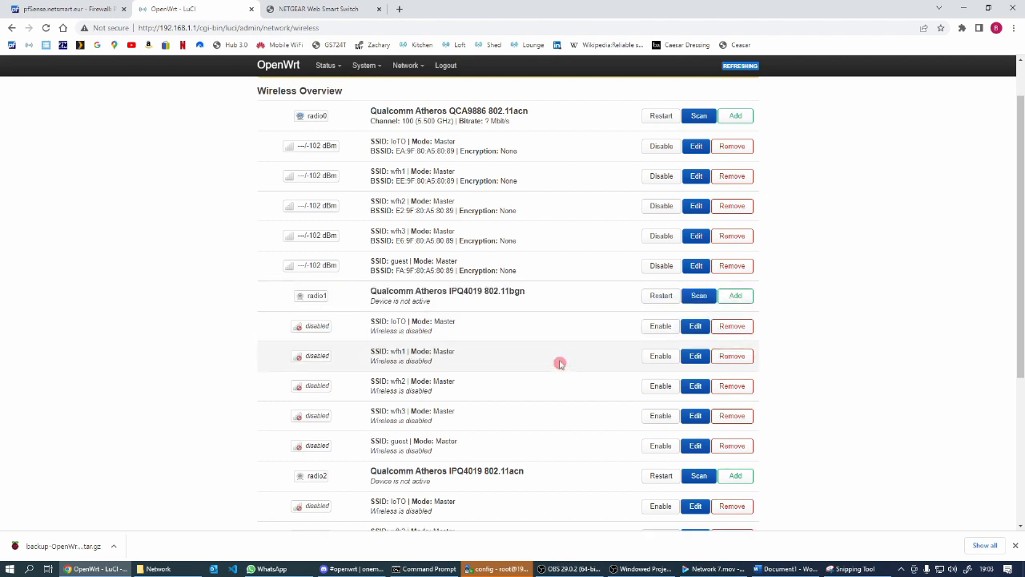
Set radio1's country code to GB - United Kingdom through its IoTO network's device settings and save.
left_click(696, 328)
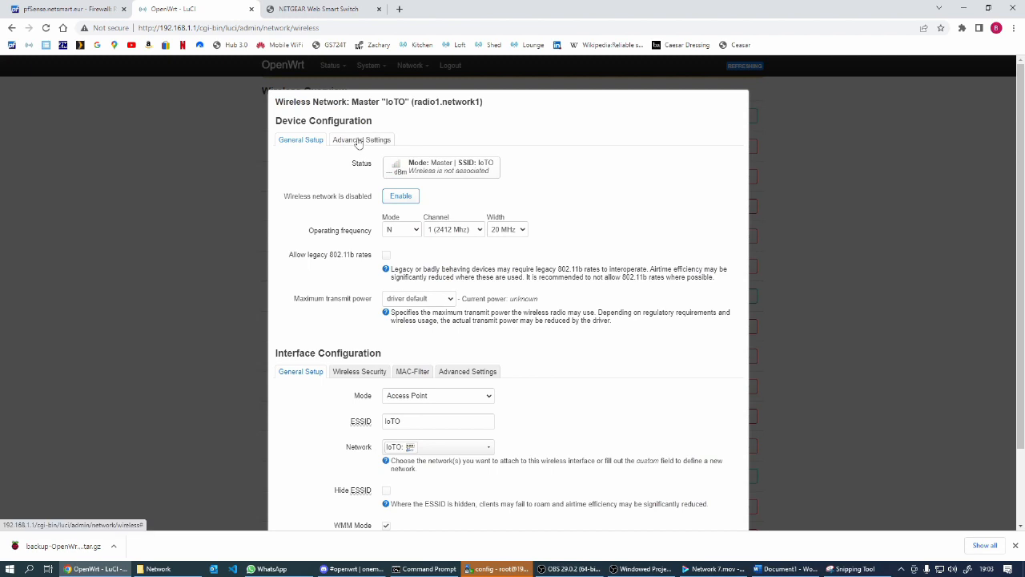
left_click(358, 141)
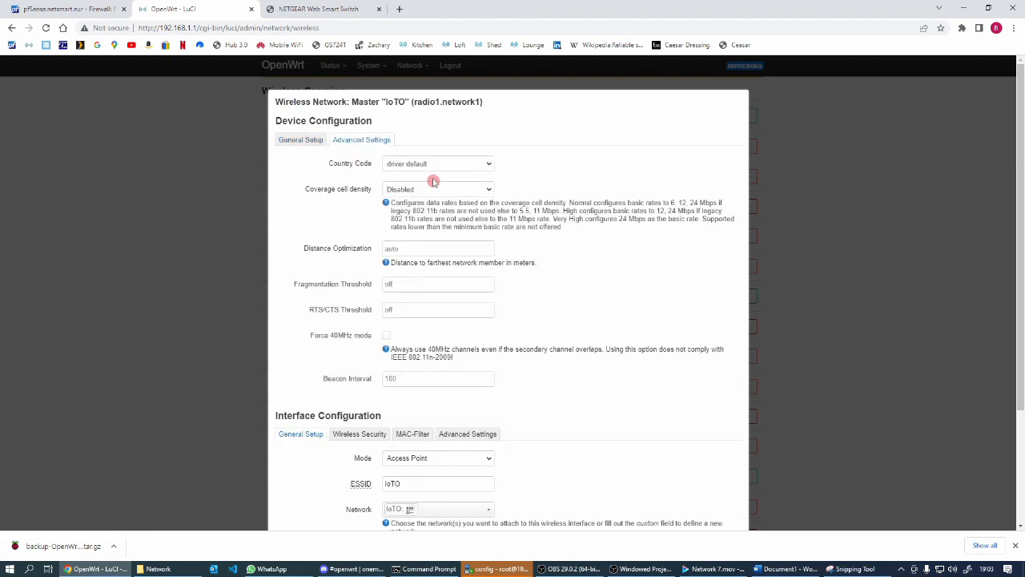
left_click(485, 165)
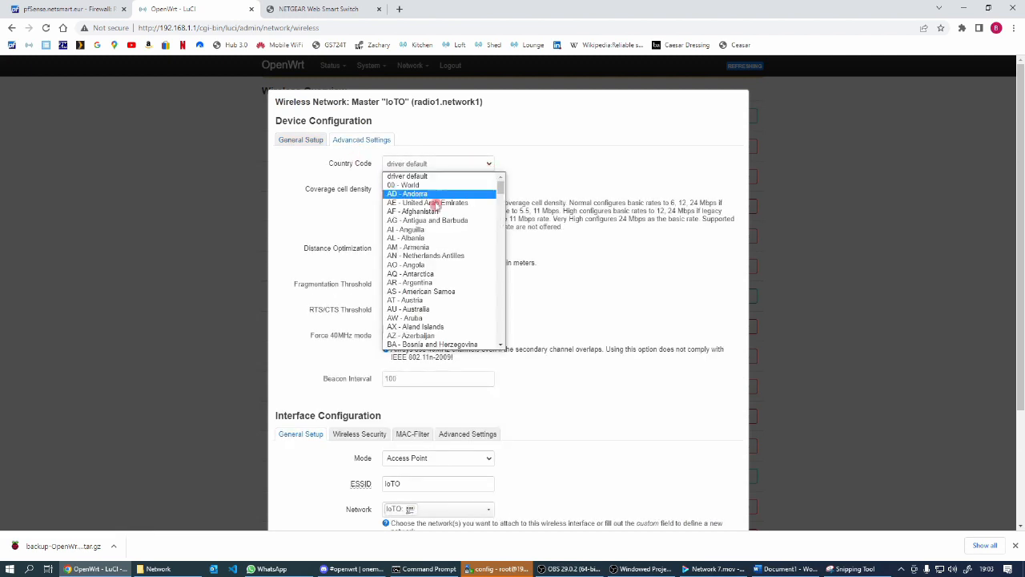
scroll(441, 298, "down", 3)
scroll(442, 285, "down", 3)
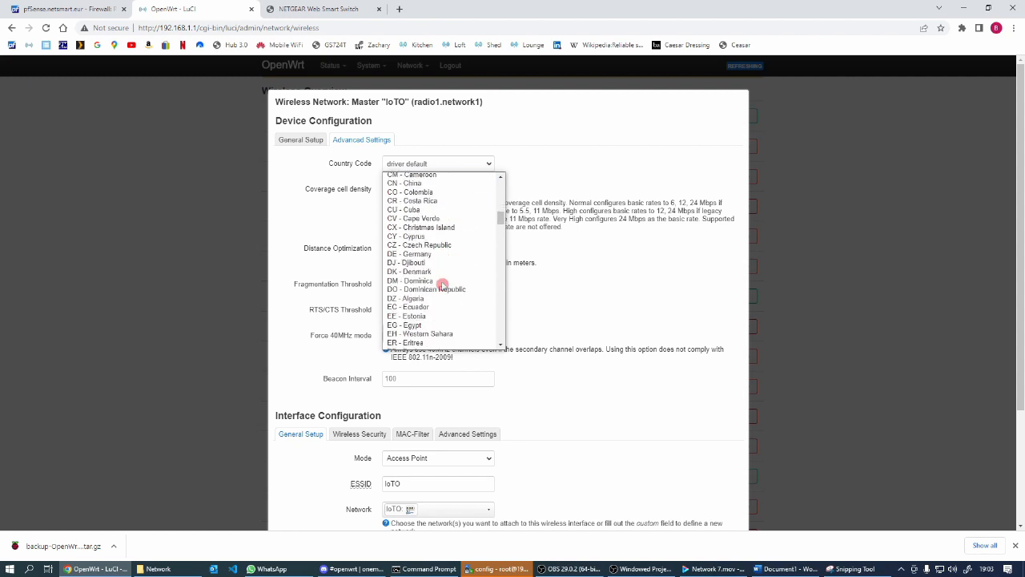
scroll(443, 284, "down", 4)
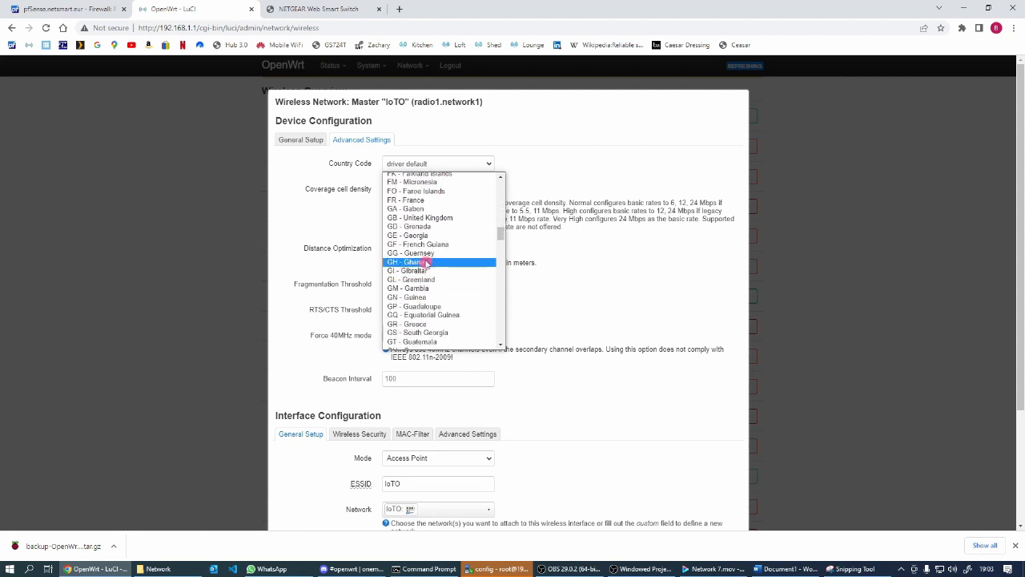
left_click(420, 217)
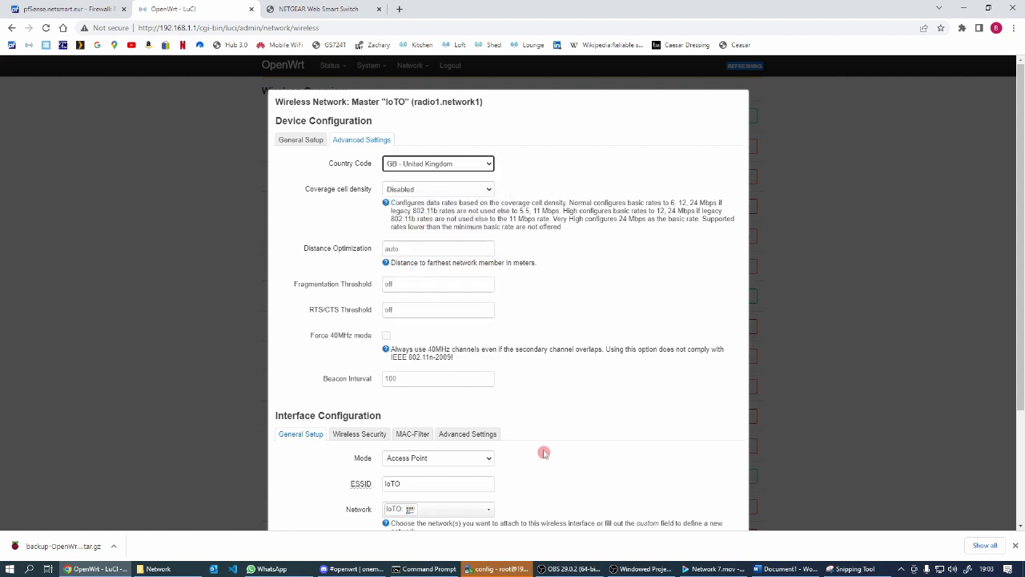
scroll(573, 450, "down", 2)
scroll(574, 450, "down", 1)
left_click(723, 481)
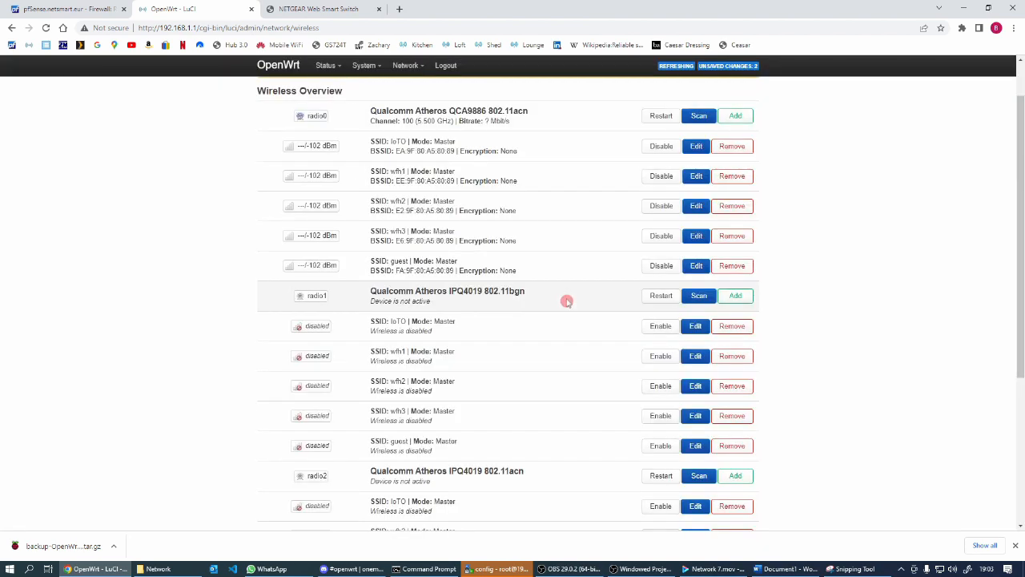
Set radio2's country code to GB - United Kingdom through its IoTO network's device settings and save.
left_click(695, 506)
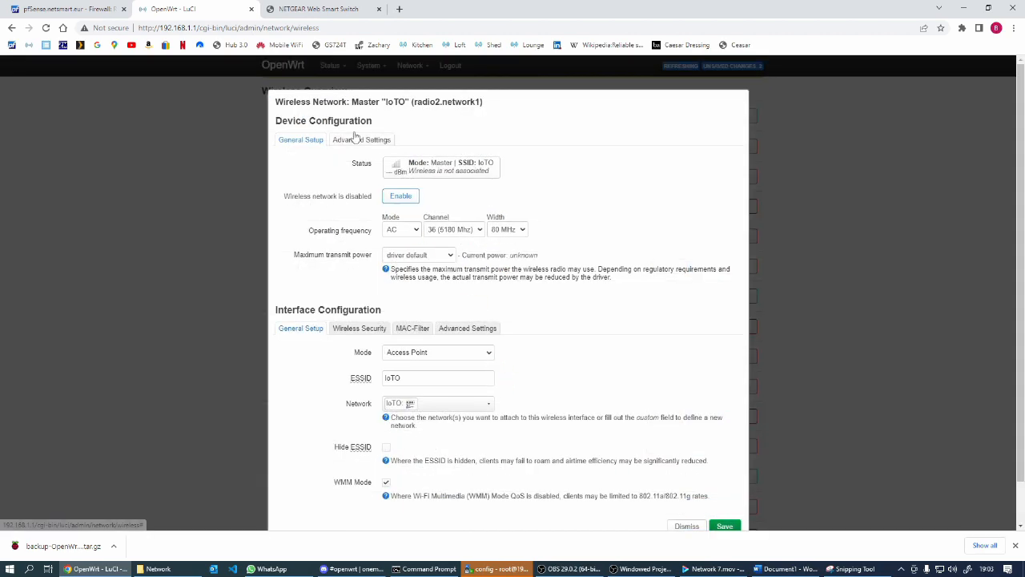
left_click(355, 138)
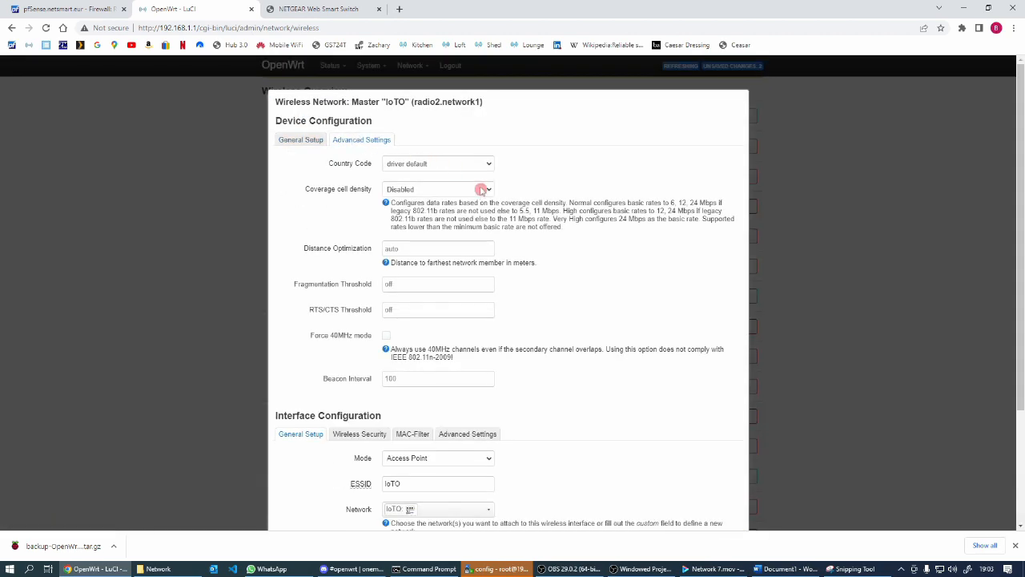
left_click(487, 163)
left_click(502, 298)
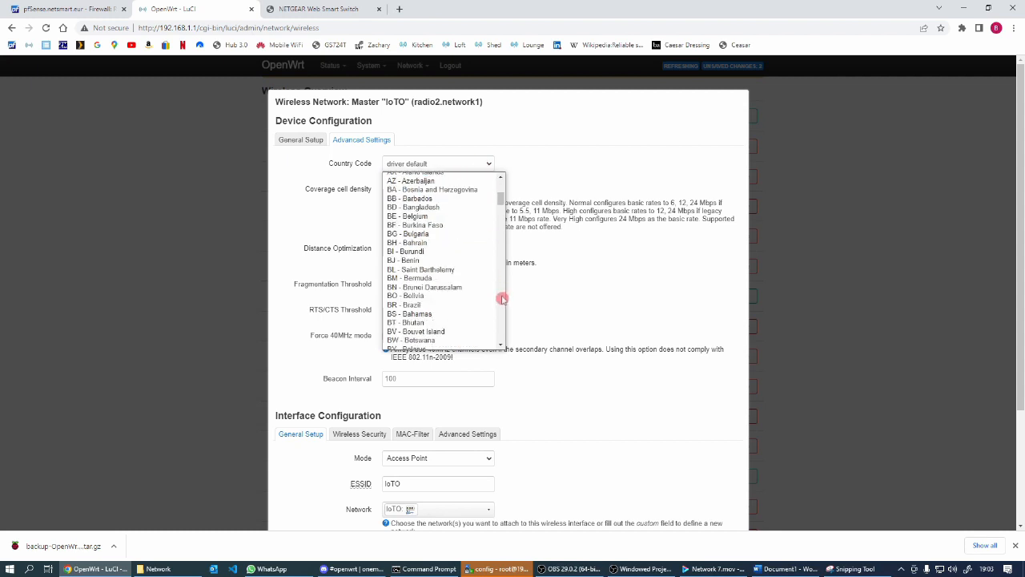
left_click(502, 298)
left_click(502, 298)
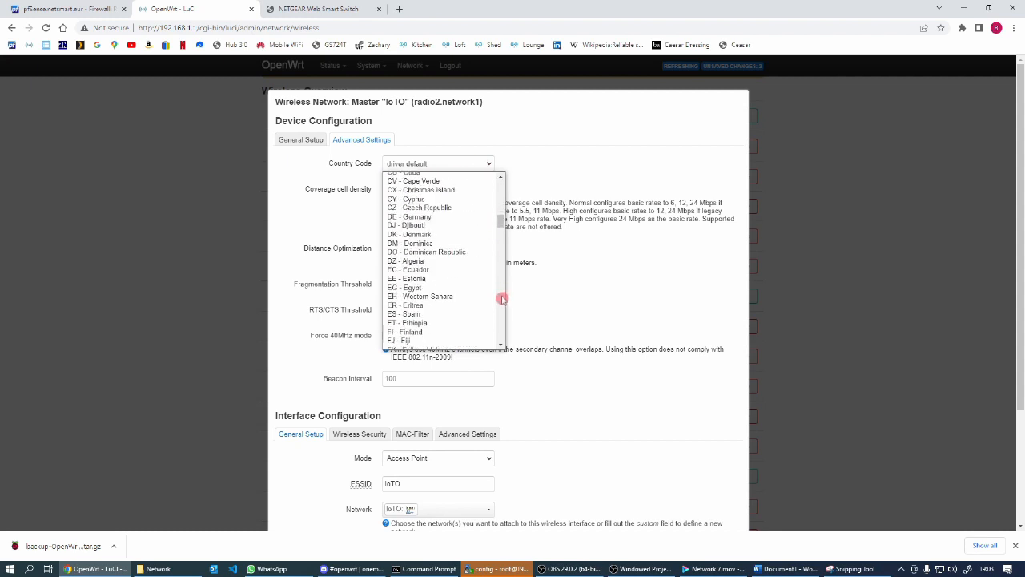
left_click(502, 298)
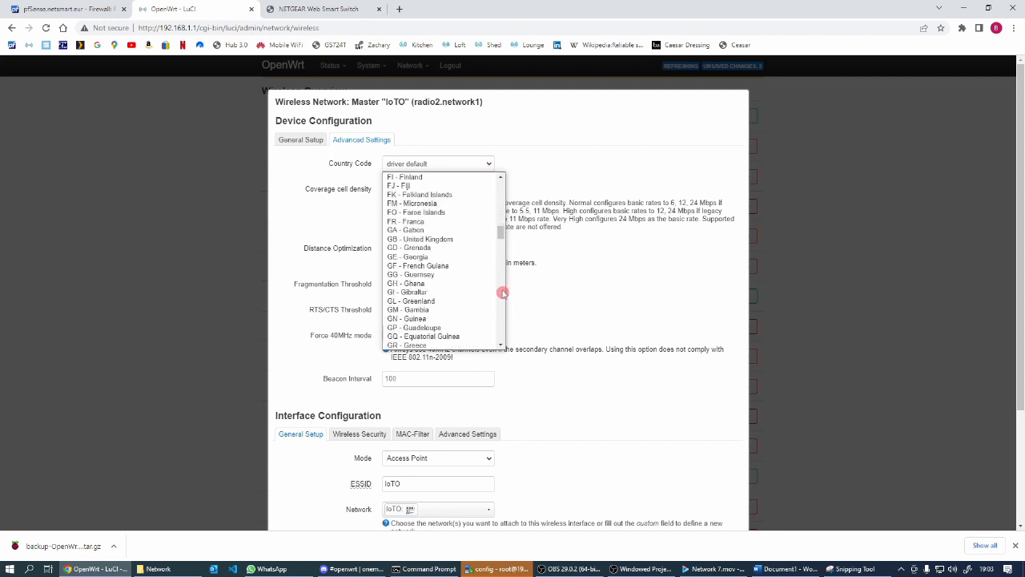
left_click(424, 239)
scroll(572, 449, "down", 2)
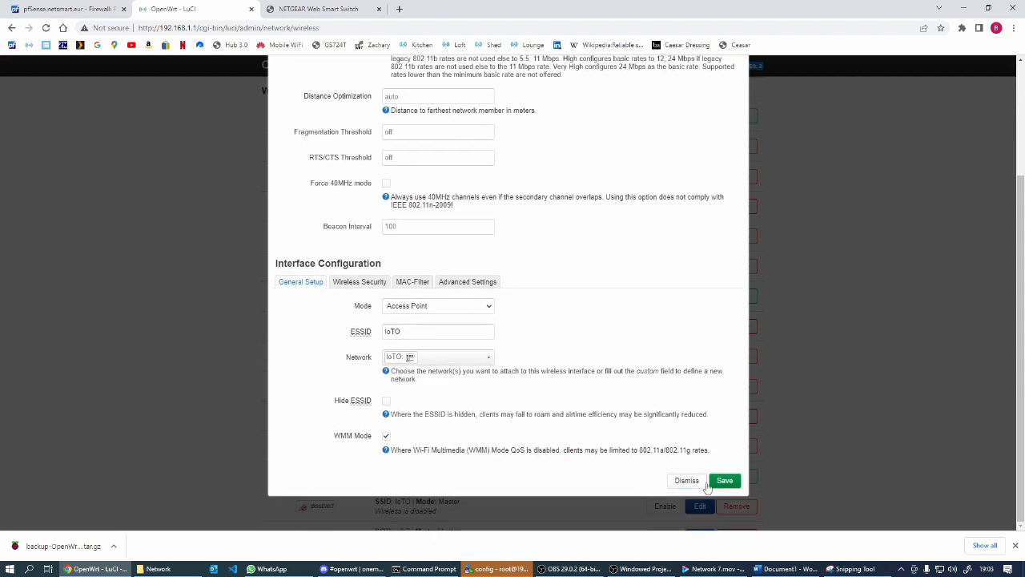
left_click(725, 481)
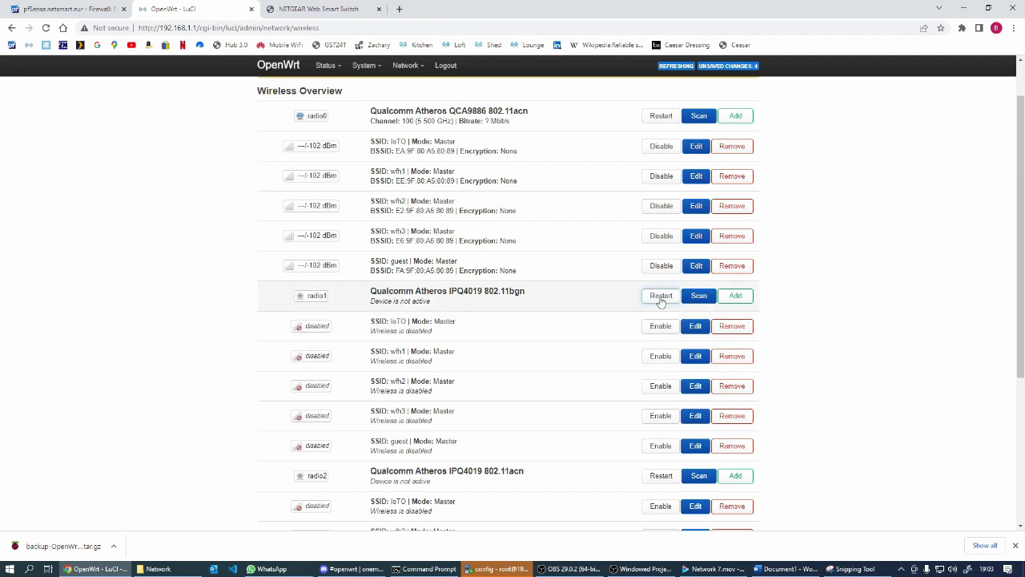
Restart radio1 and reload the wireless overview to check the status of the radio1 and radio2 networks.
left_click(660, 296)
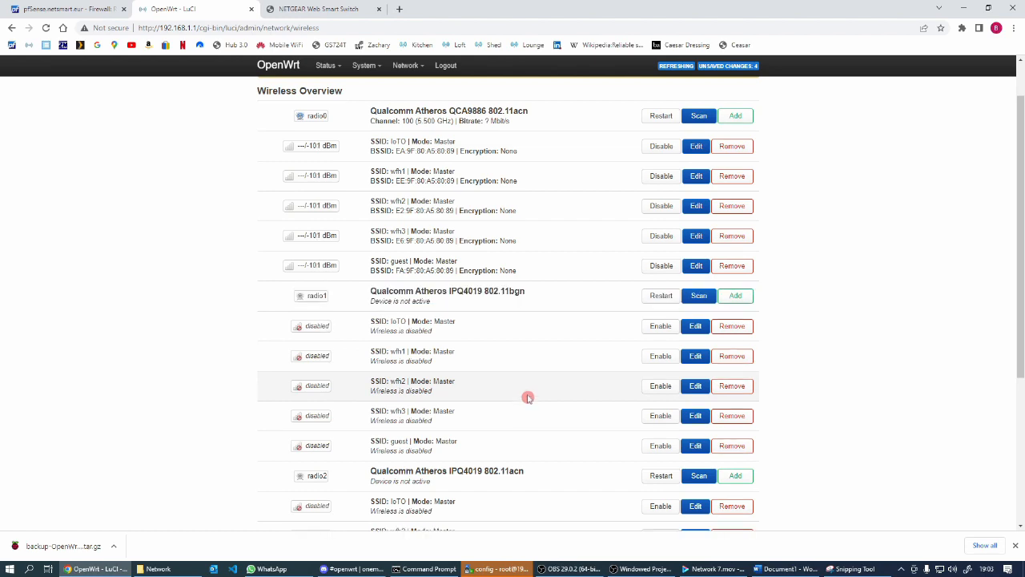
scroll(528, 398, "down", 2)
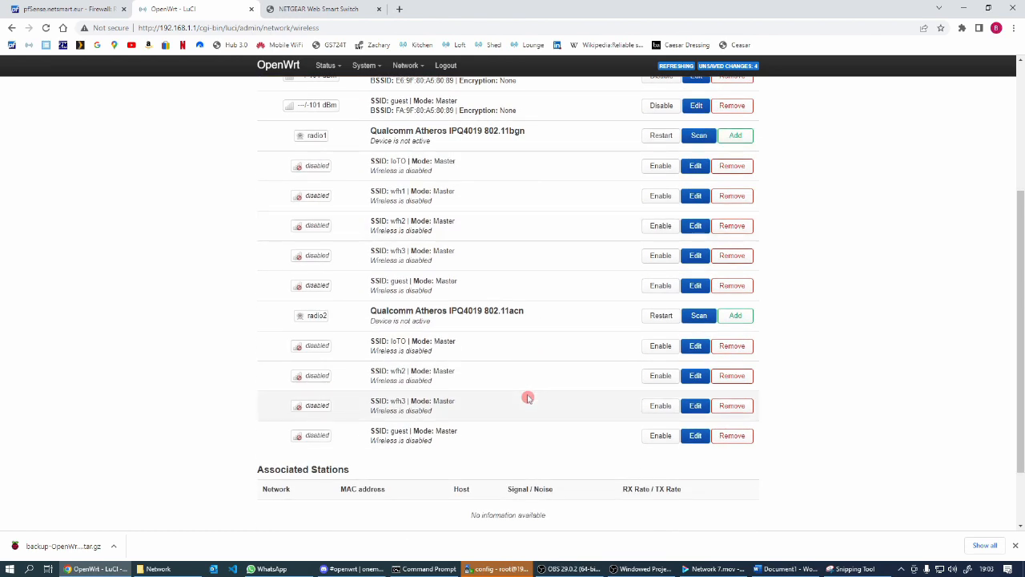
scroll(528, 398, "up", 3)
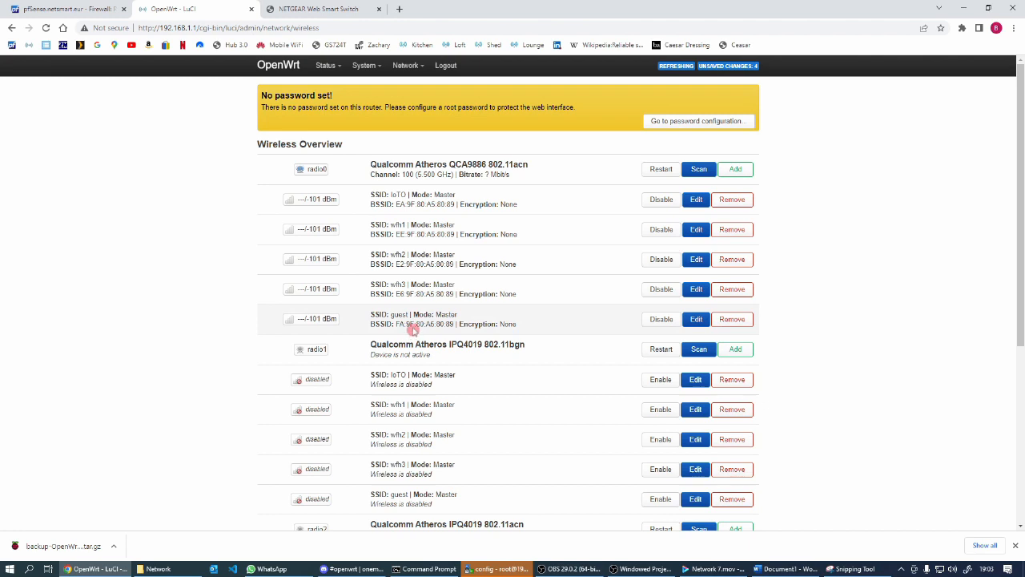
left_click(46, 28)
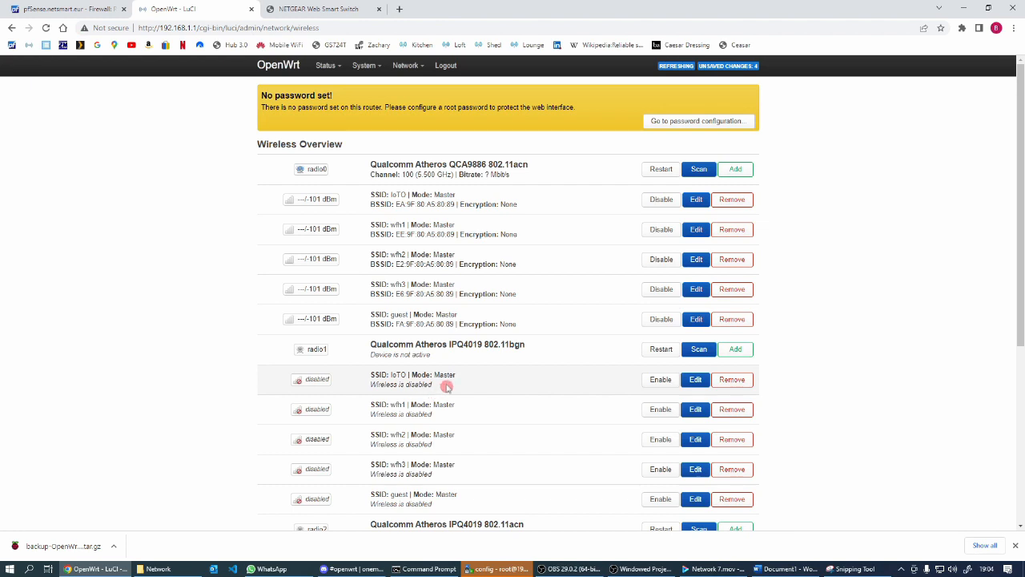
left_click(509, 383)
scroll(461, 383, "down", 3)
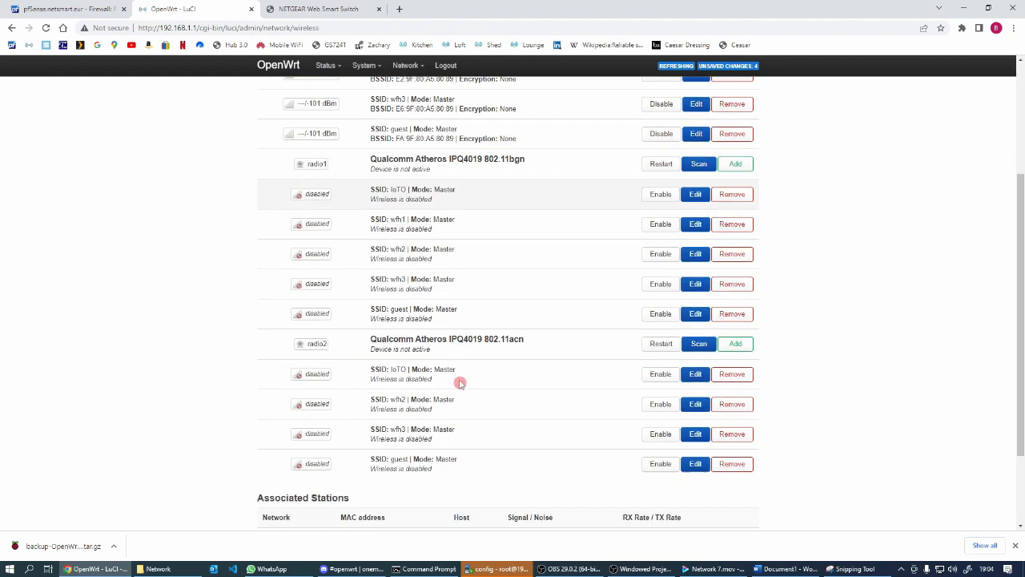
scroll(462, 383, "up", 3)
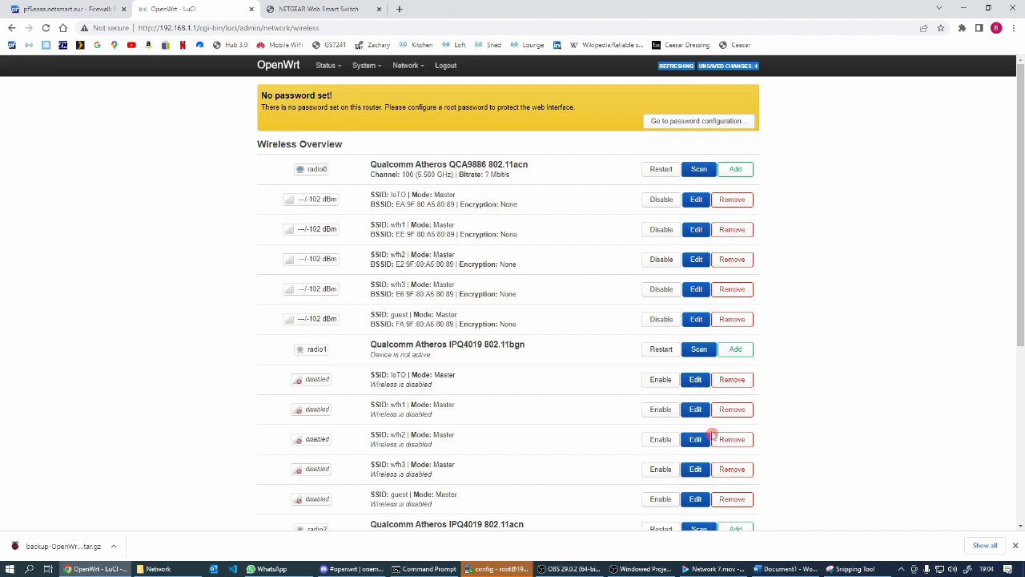
Switch to WinSCP and open the router's wireless file in /etc/config for editing.
mouse_move(789, 571)
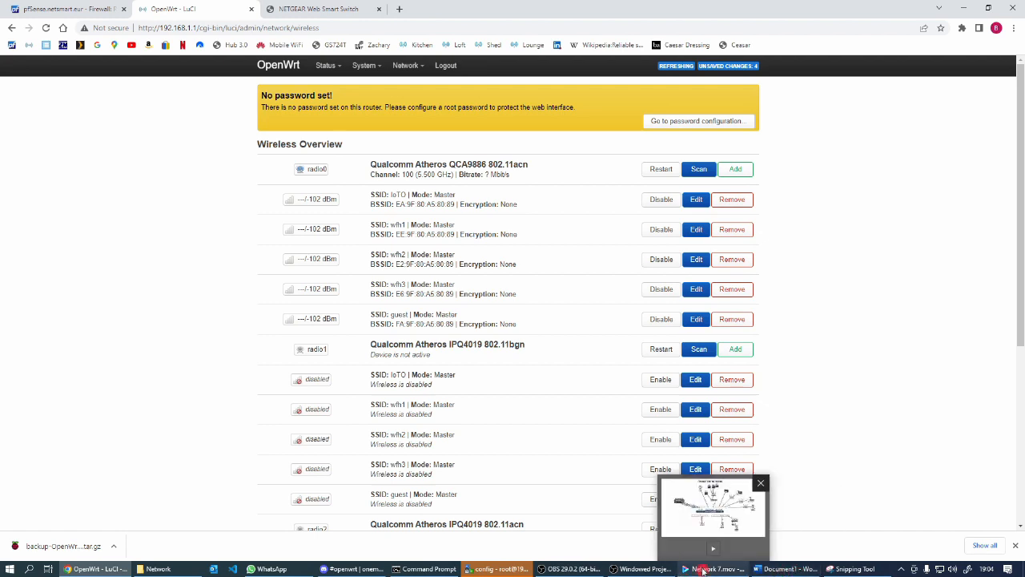
left_click(498, 569)
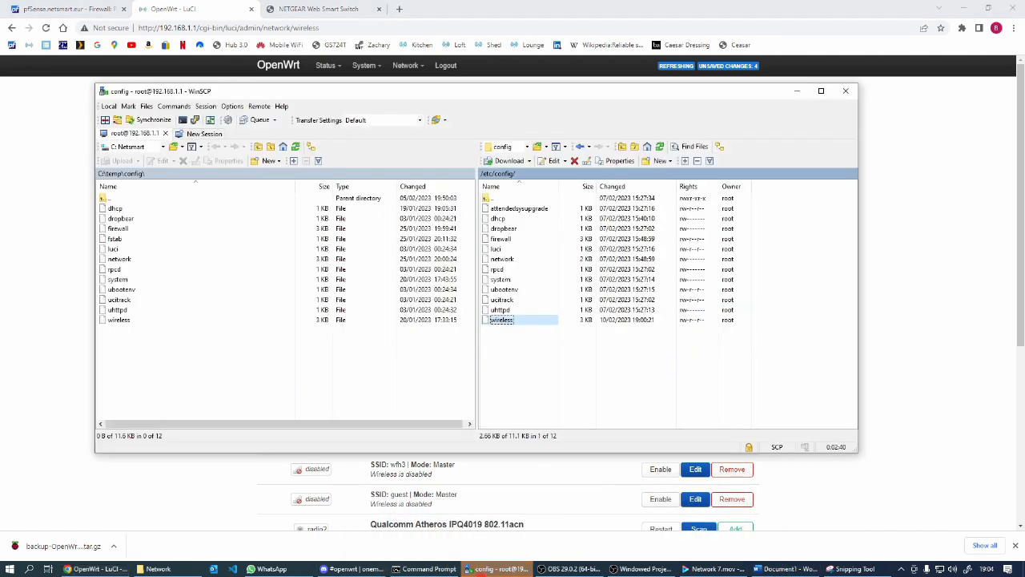
left_click(489, 321)
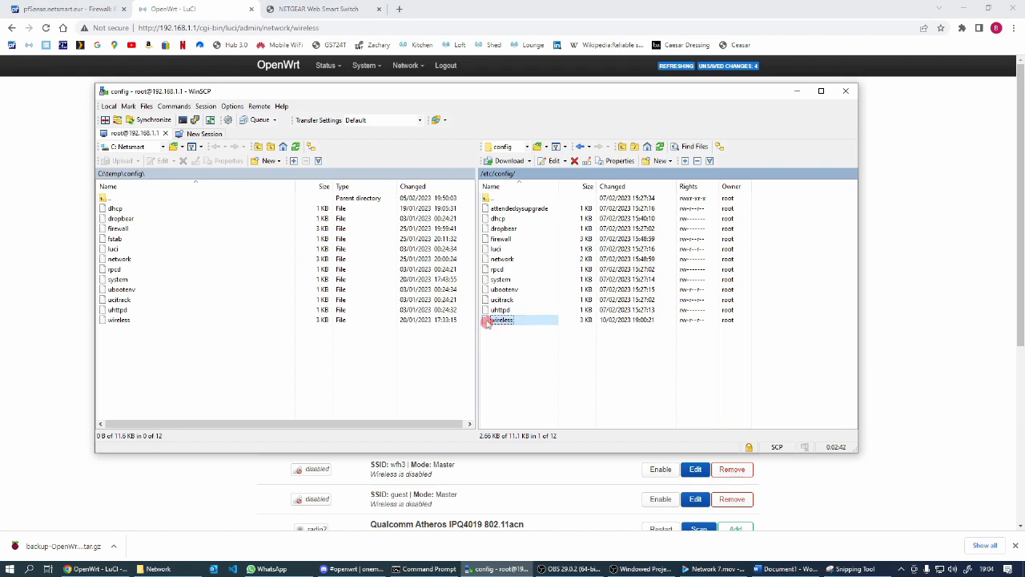
double_click(486, 321)
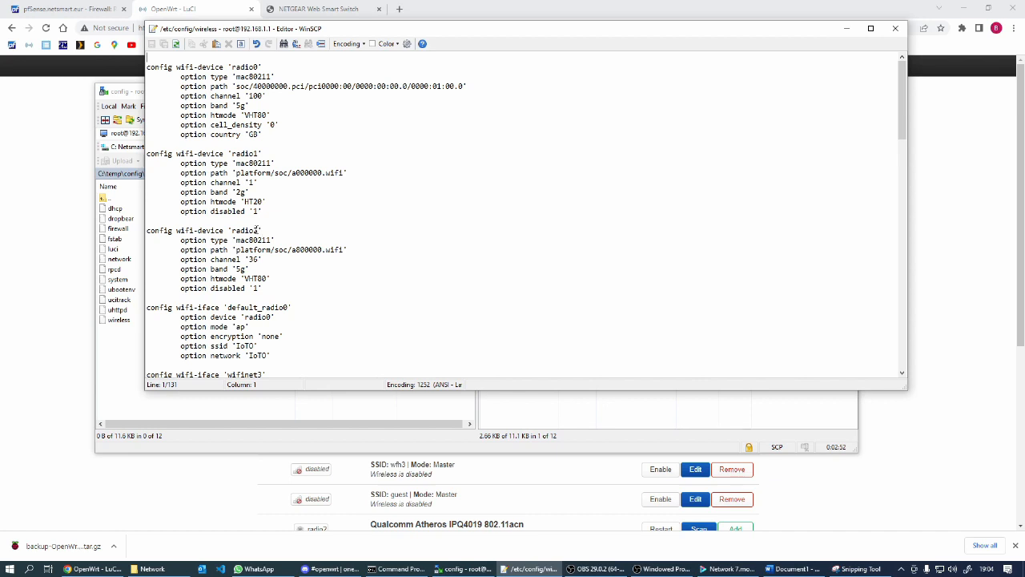
Examine the wireless file's radio settings and each wifi-iface section's device, SSID and network entries for radio0, radio1 and radio2.
scroll(231, 284, "down", 2)
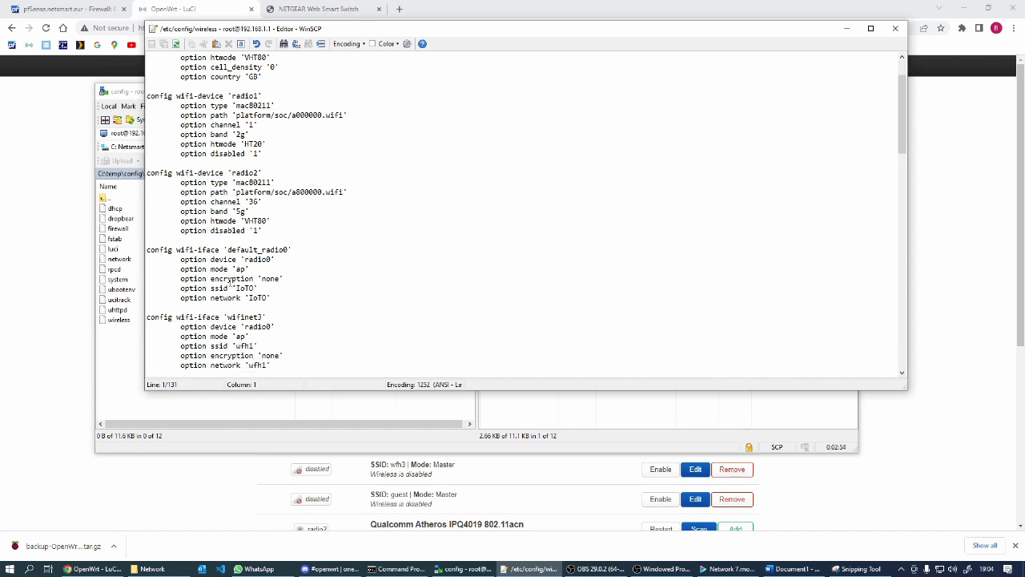
scroll(232, 285, "down", 2)
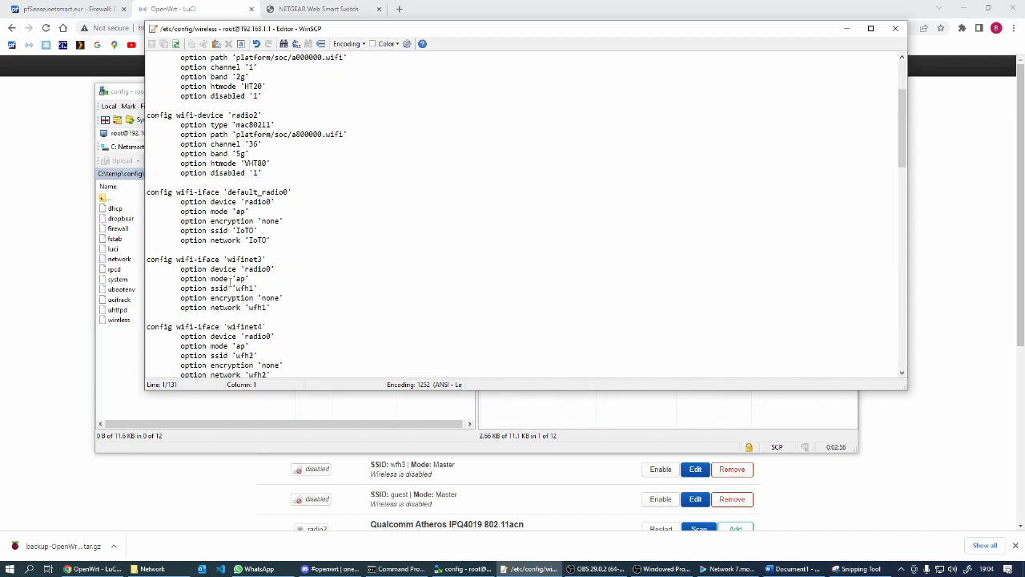
scroll(231, 285, "down", 3)
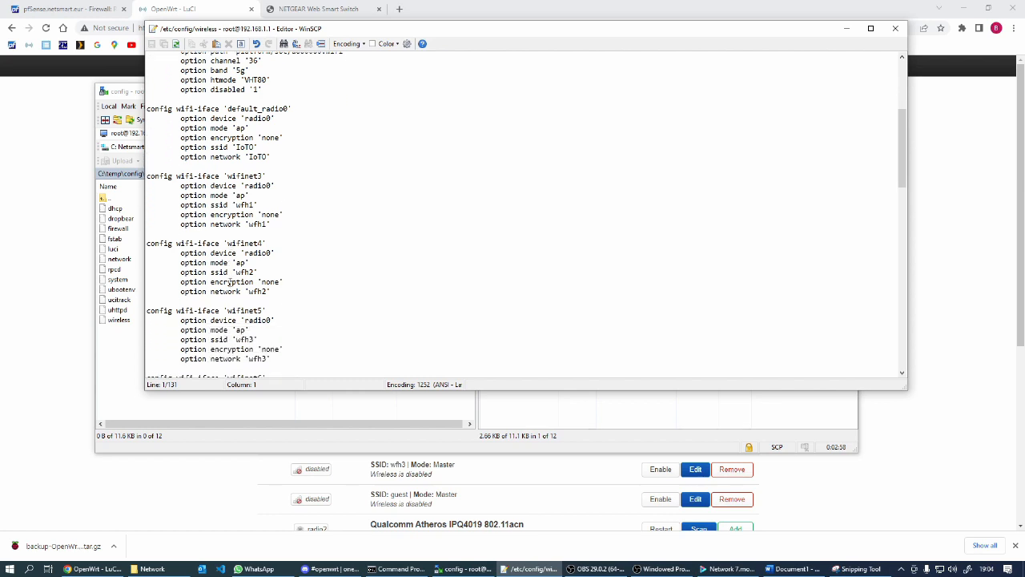
scroll(232, 284, "down", 1)
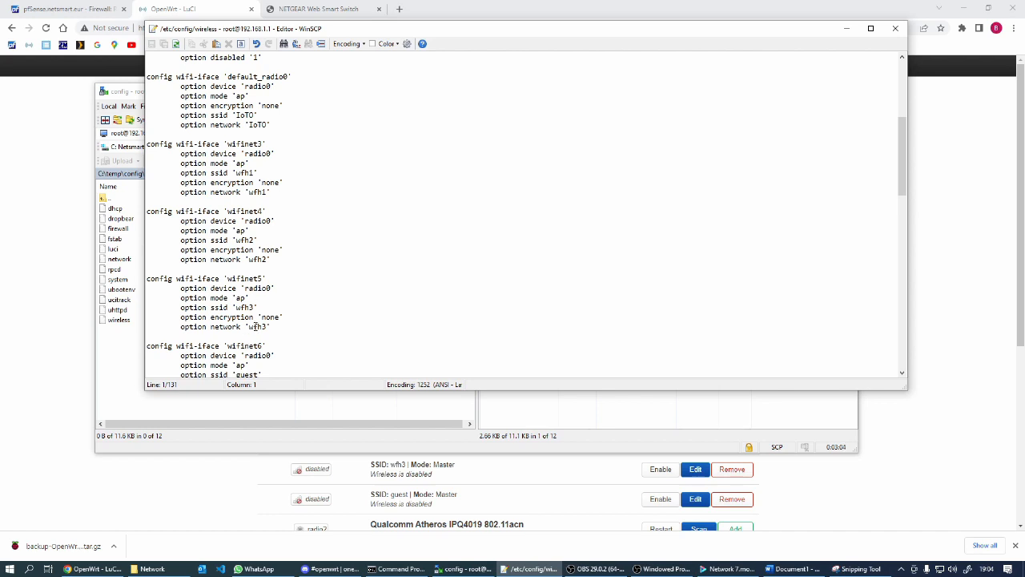
scroll(255, 327, "down", 3)
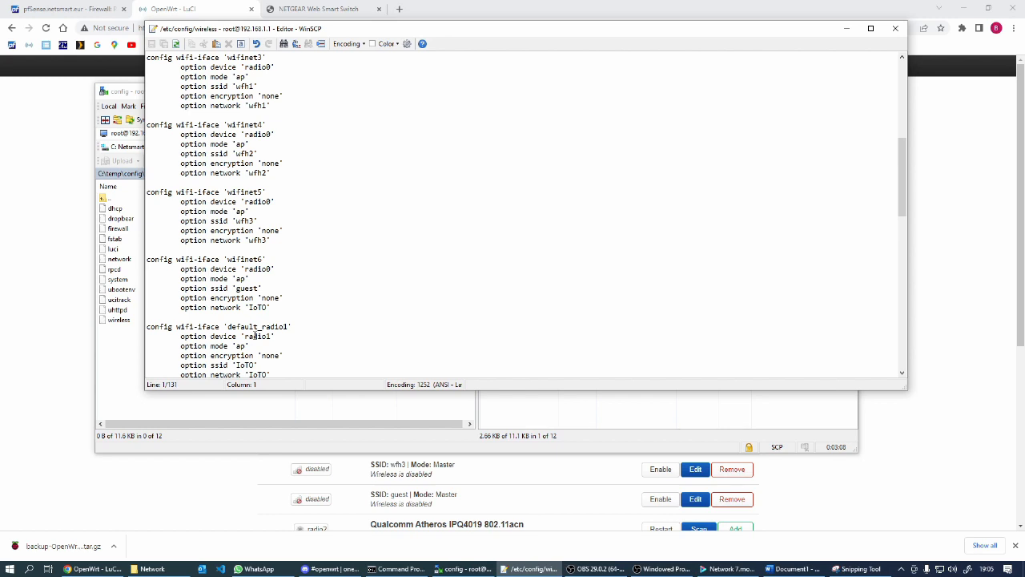
scroll(255, 335, "down", 2)
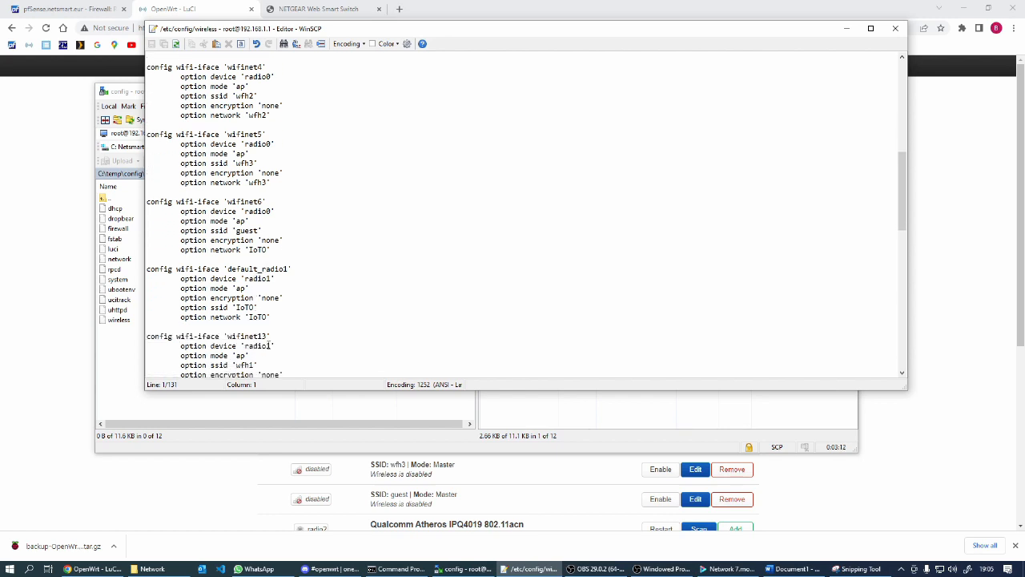
scroll(274, 344, "down", 2)
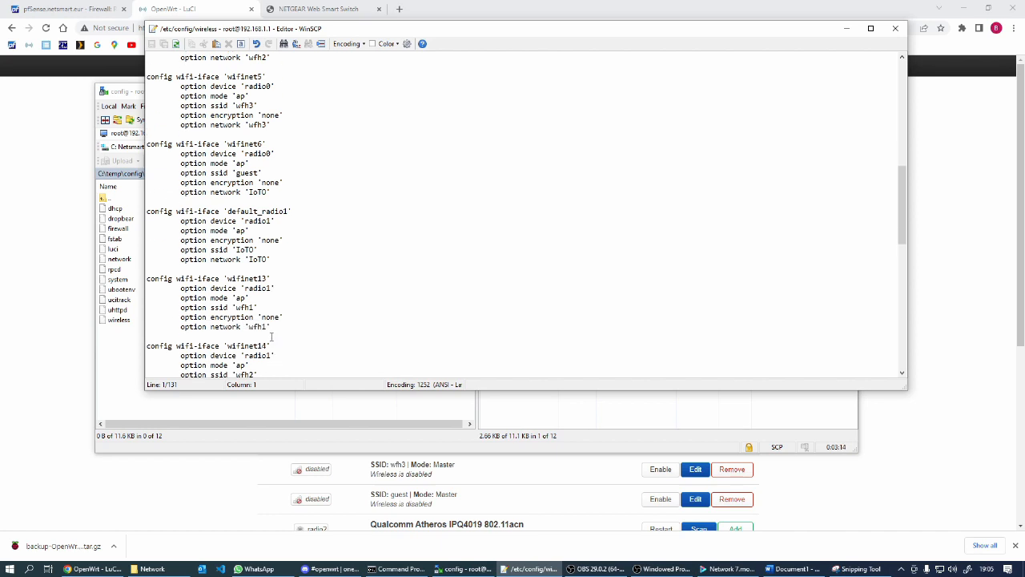
scroll(271, 336, "down", 3)
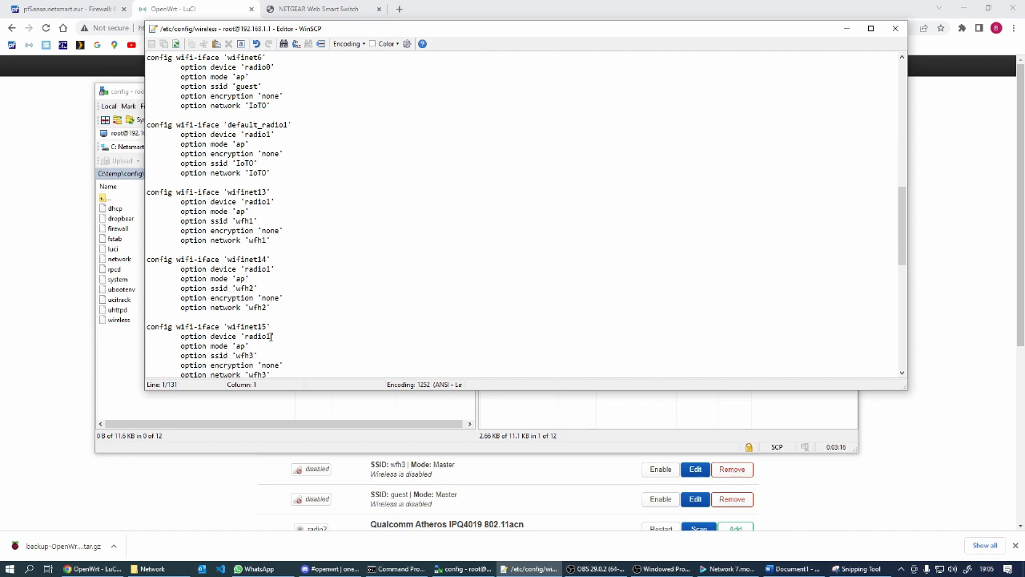
scroll(278, 337, "down", 3)
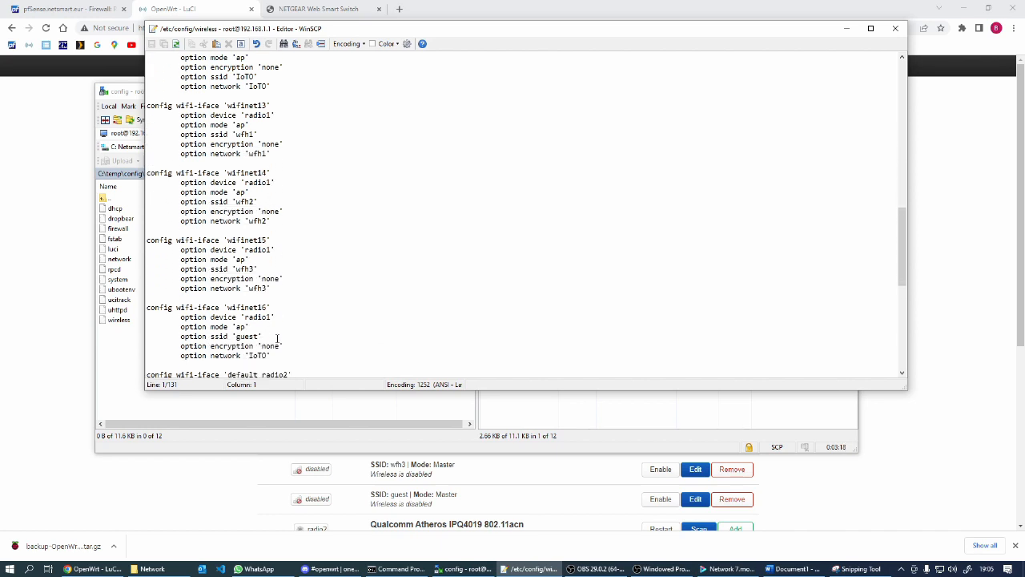
scroll(277, 337, "down", 2)
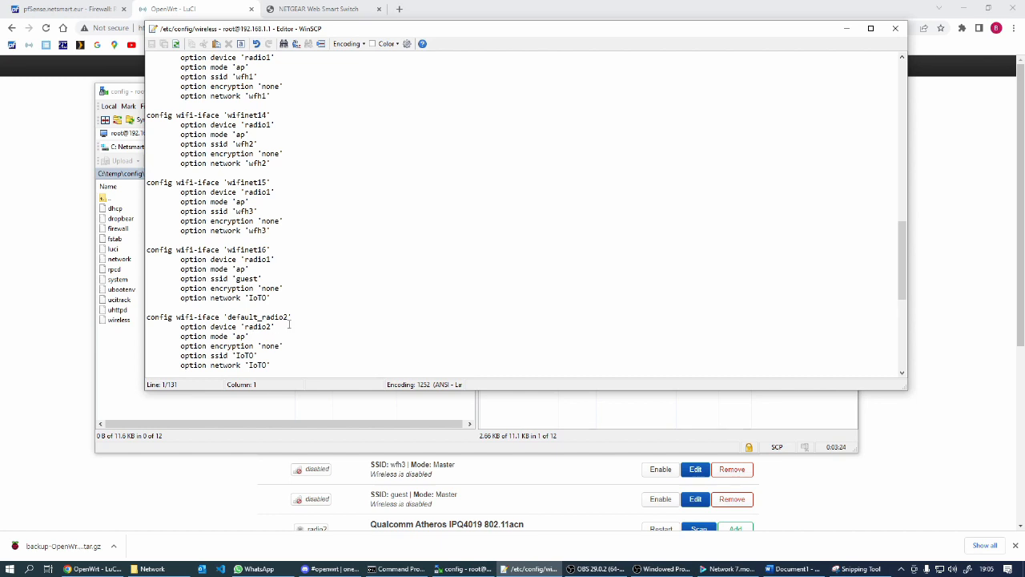
scroll(289, 338, "down", 2)
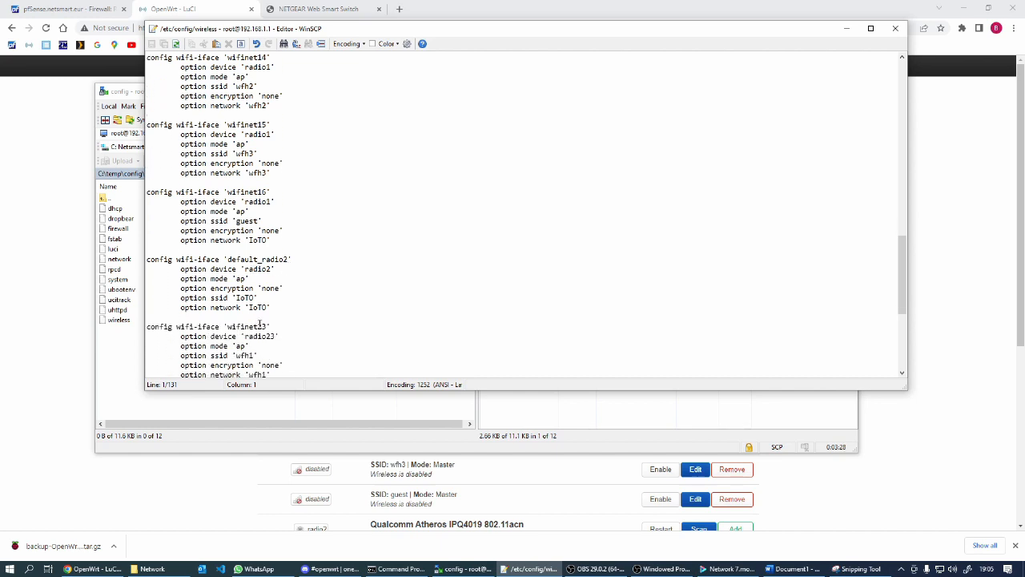
scroll(258, 323, "up", 9)
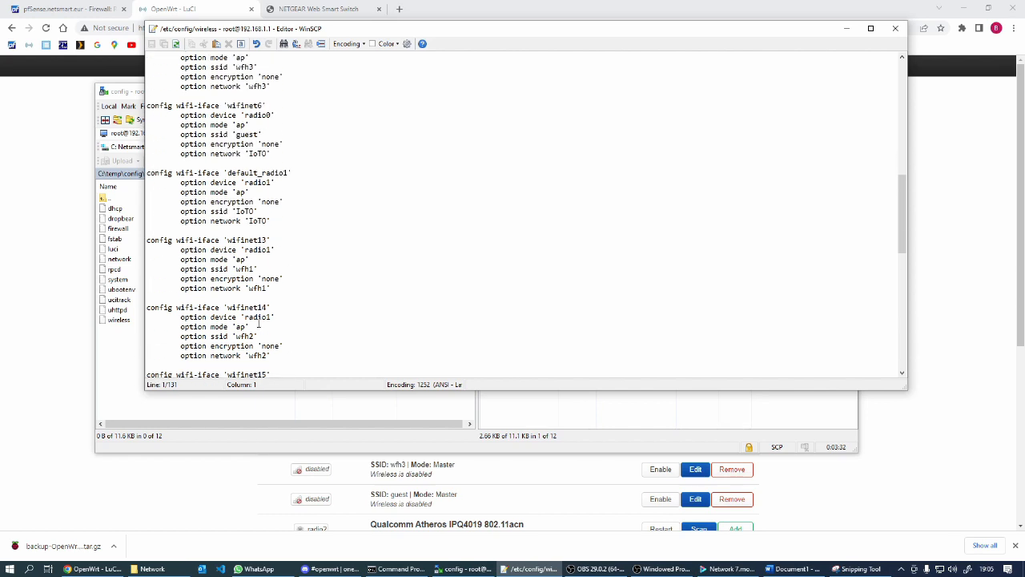
scroll(258, 323, "up", 3)
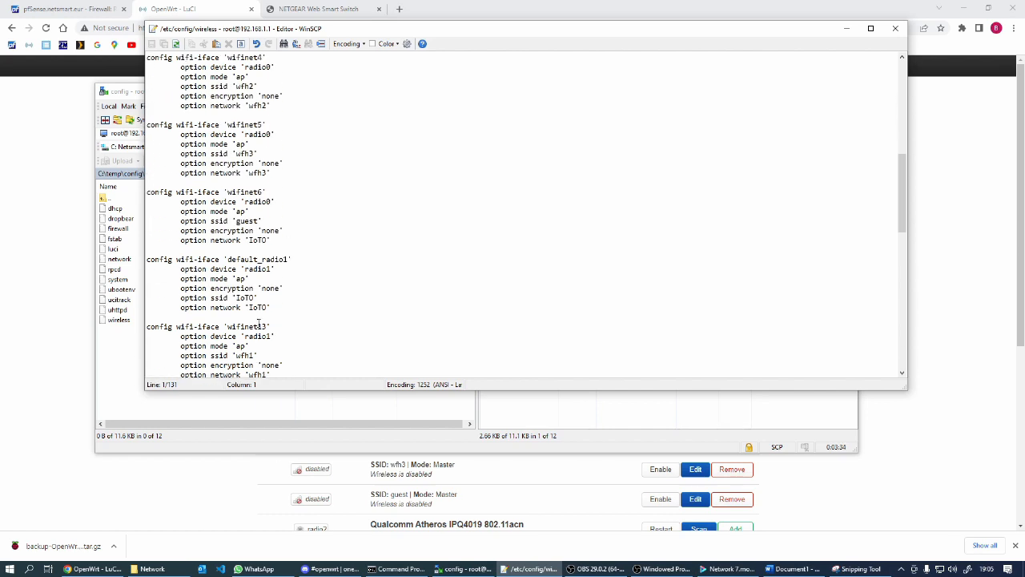
scroll(258, 323, "up", 6)
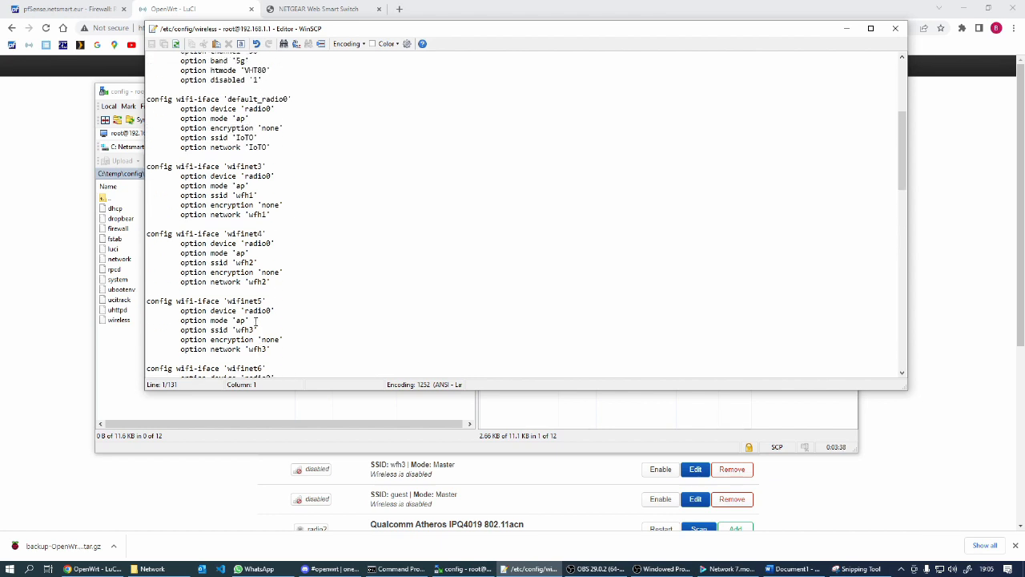
scroll(258, 323, "up", 3)
scroll(258, 318, "up", 5)
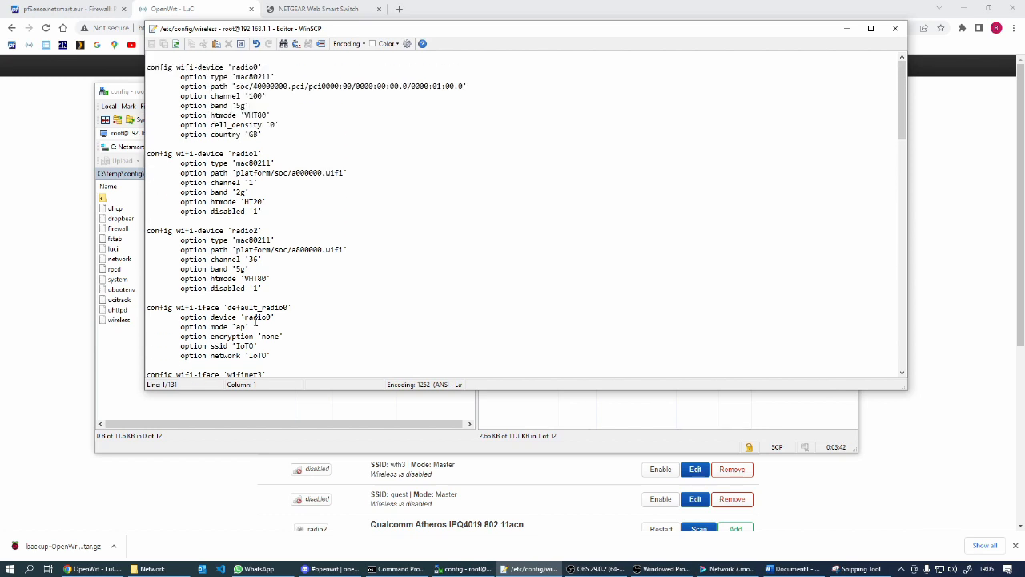
Correct the device option in the wifinet23 section of the wireless file to 'radio2'.
scroll(256, 321, "down", 20)
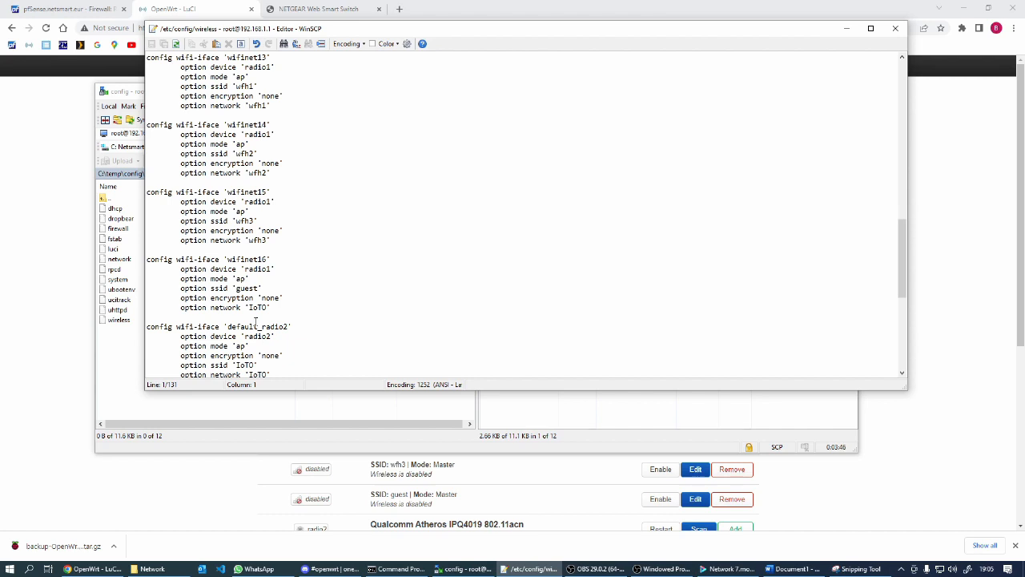
scroll(256, 321, "down", 3)
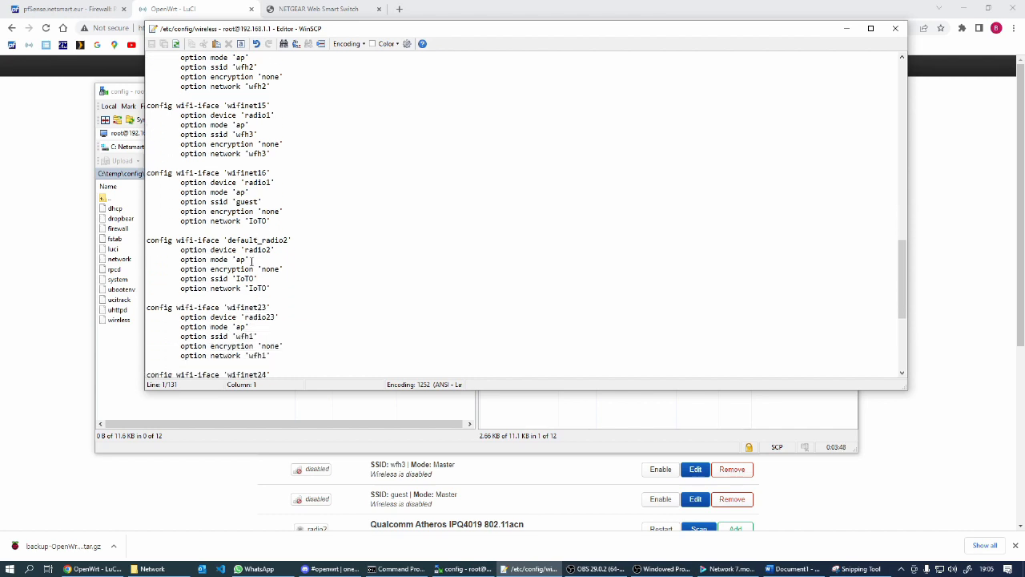
left_click(271, 317)
key("Delete")
Check the remaining wifi-iface sections for device errors, save the wireless file and close its editor.
scroll(361, 335, "down", 3)
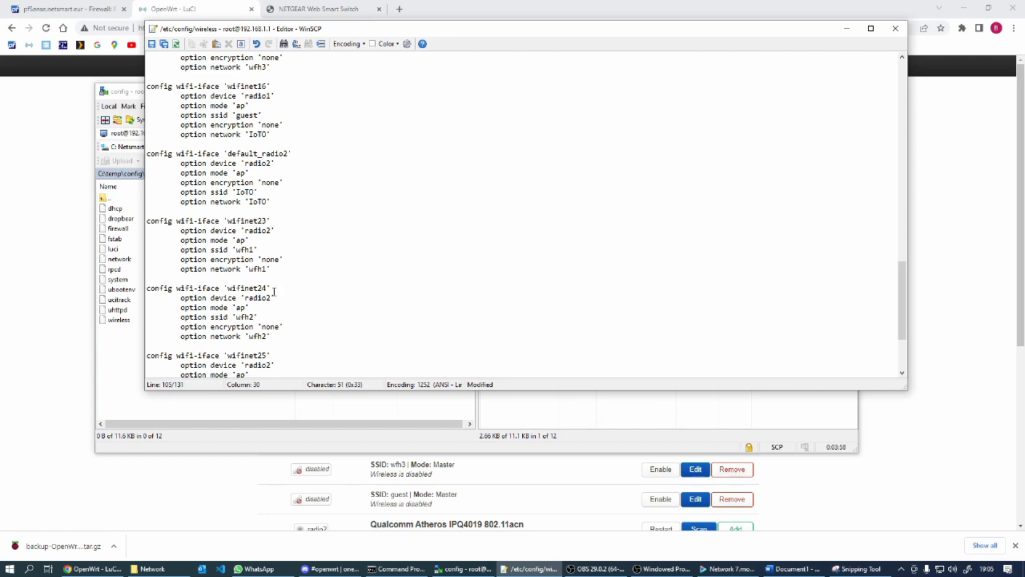
scroll(273, 292, "down", 3)
scroll(273, 292, "down", 1)
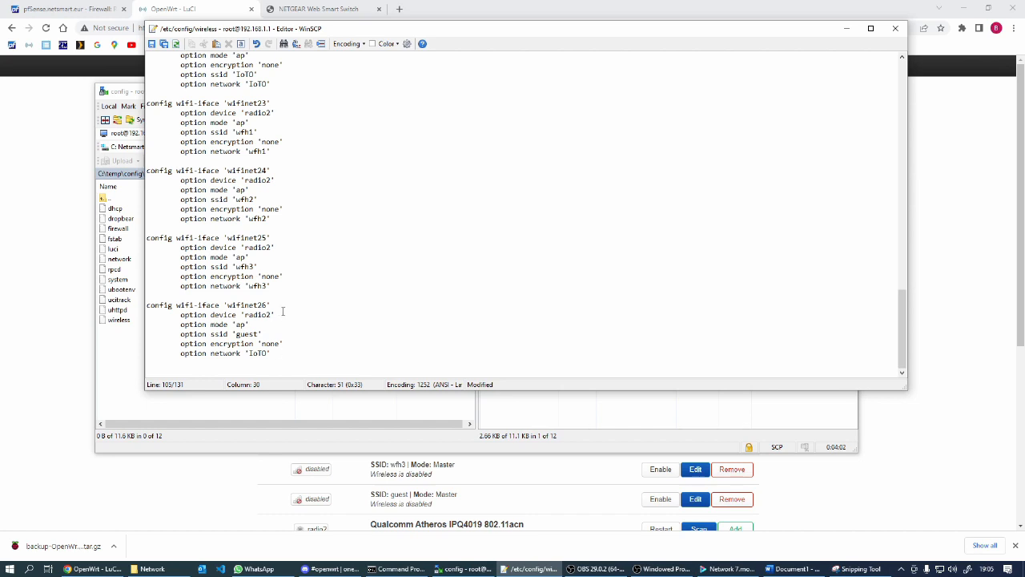
scroll(283, 311, "up", 4)
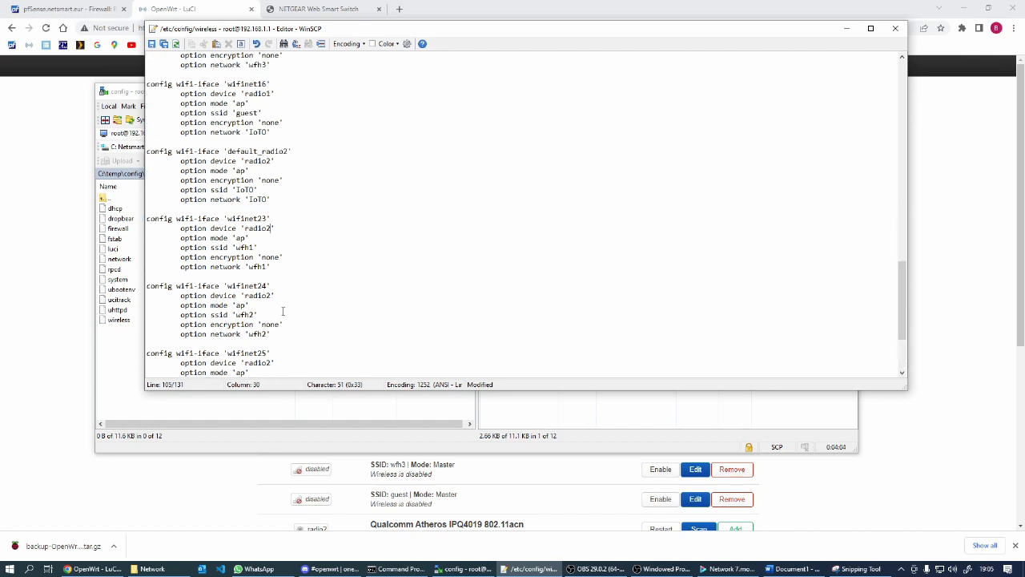
scroll(283, 311, "up", 3)
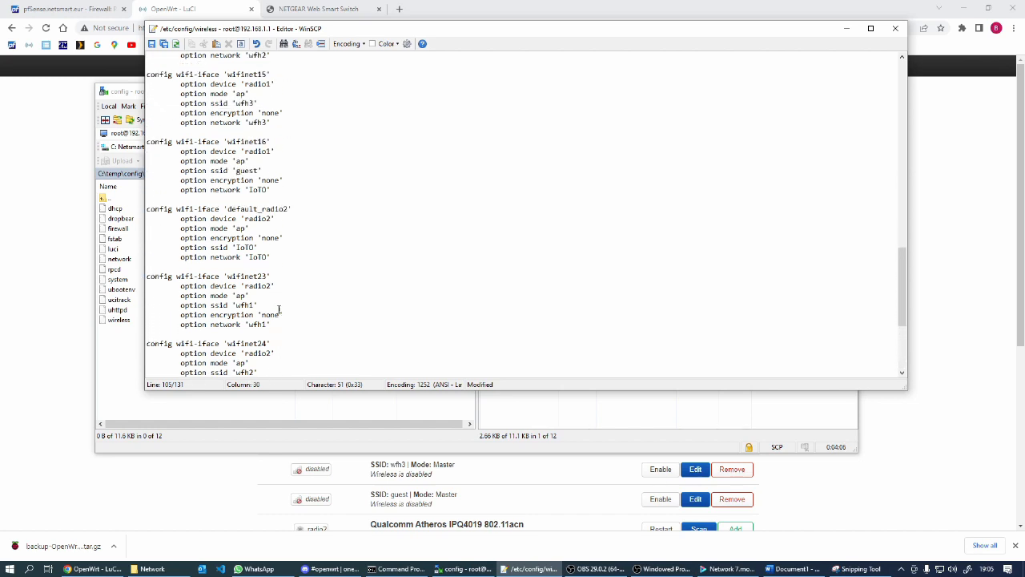
scroll(276, 309, "up", 2)
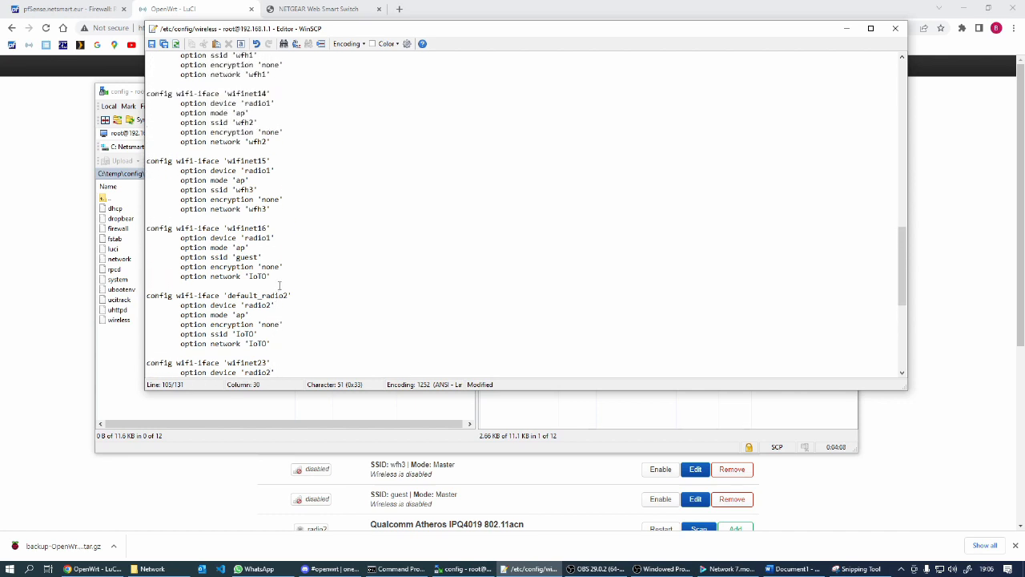
scroll(279, 255, "up", 2)
scroll(279, 256, "up", 5)
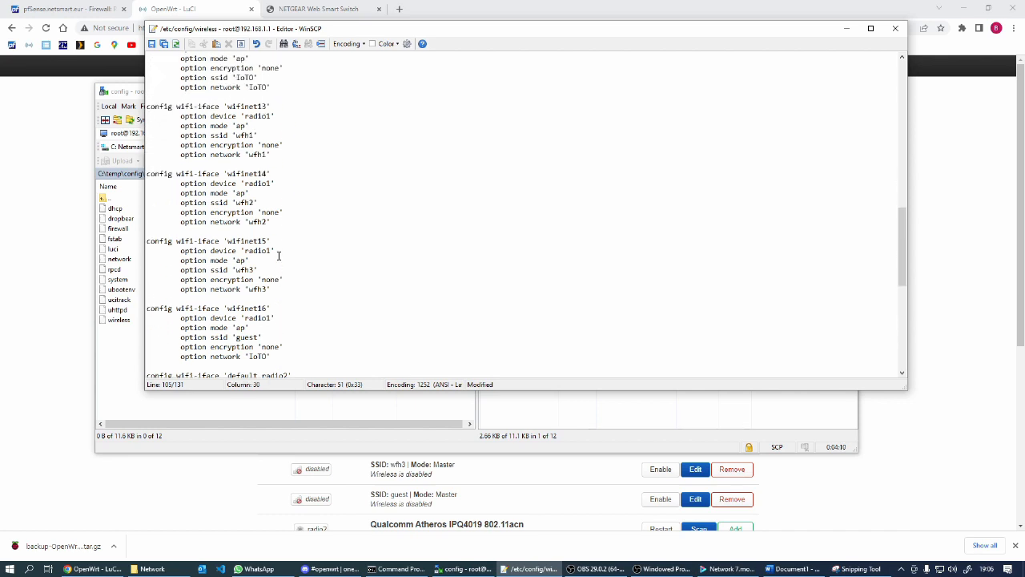
scroll(279, 255, "up", 1)
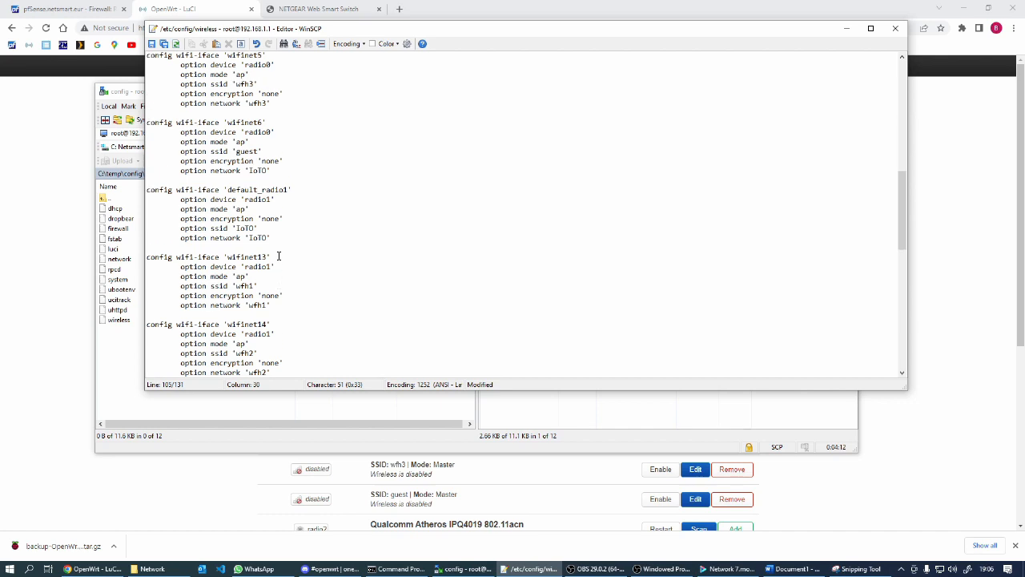
scroll(278, 255, "up", 2)
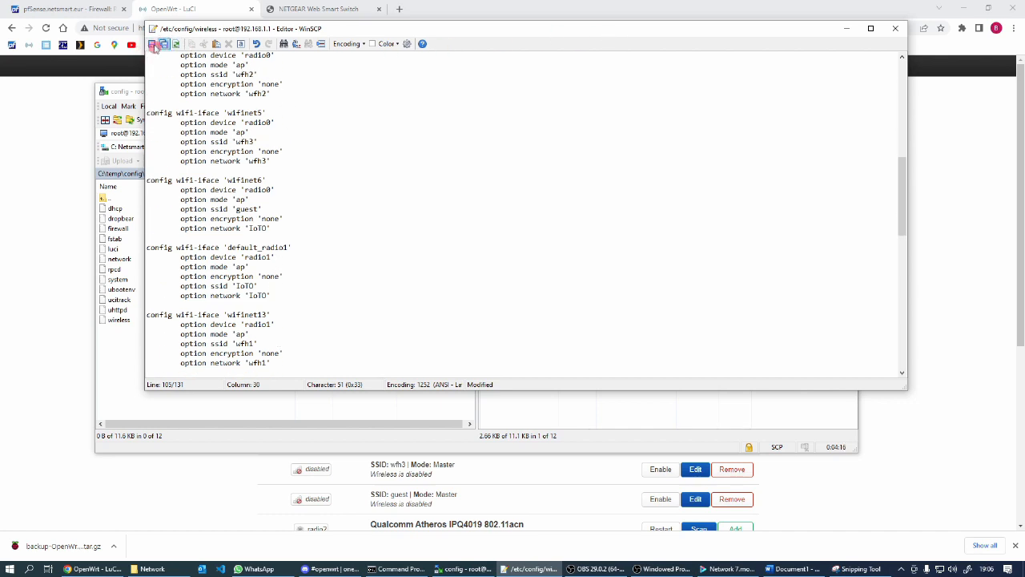
left_click(155, 45)
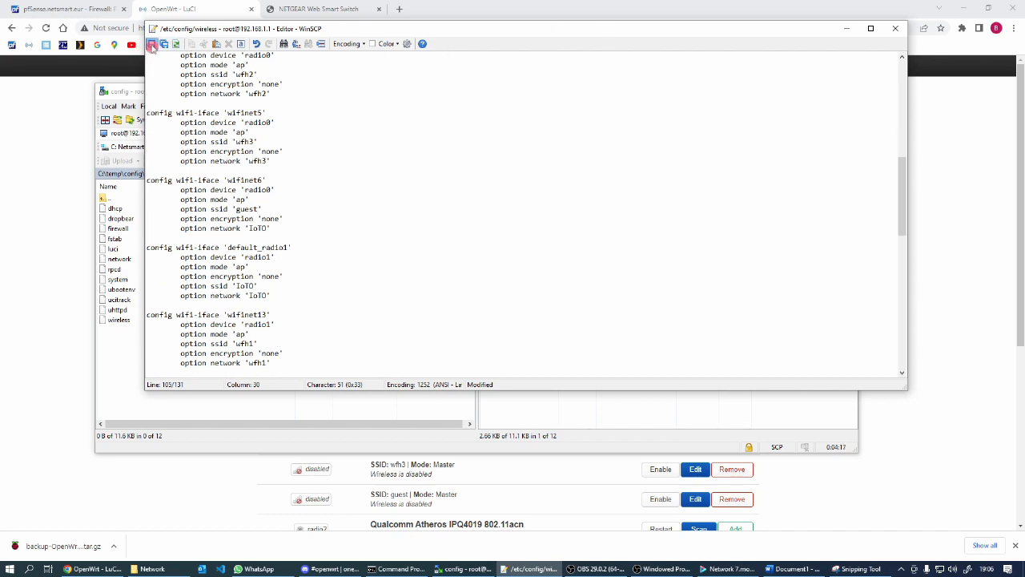
left_click(896, 30)
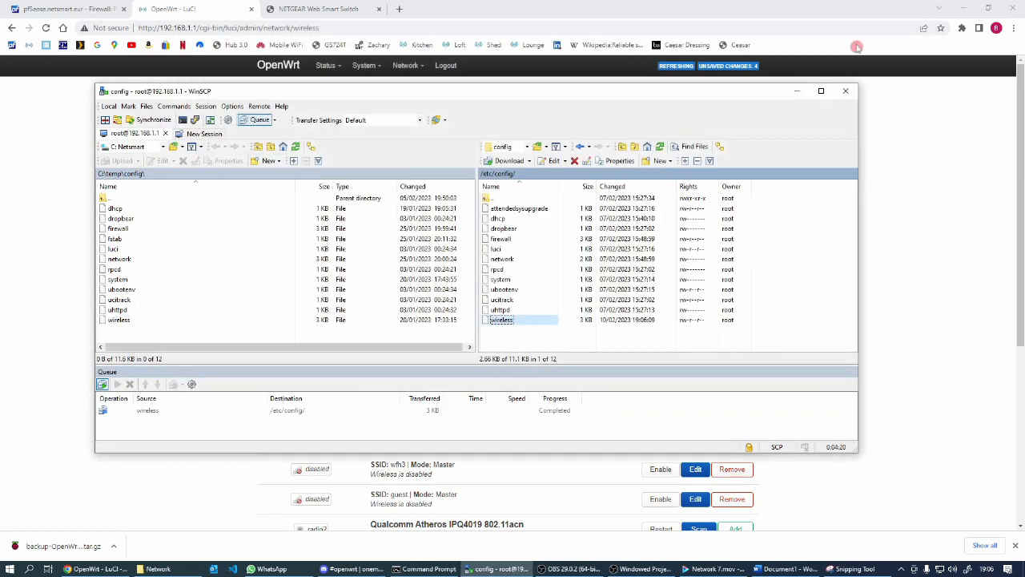
Search Google in a new browser tab for "openwrt luci wireless restart command" and open the OpenWrt Forum thread "How to restart WIFI with command?".
left_click(399, 9)
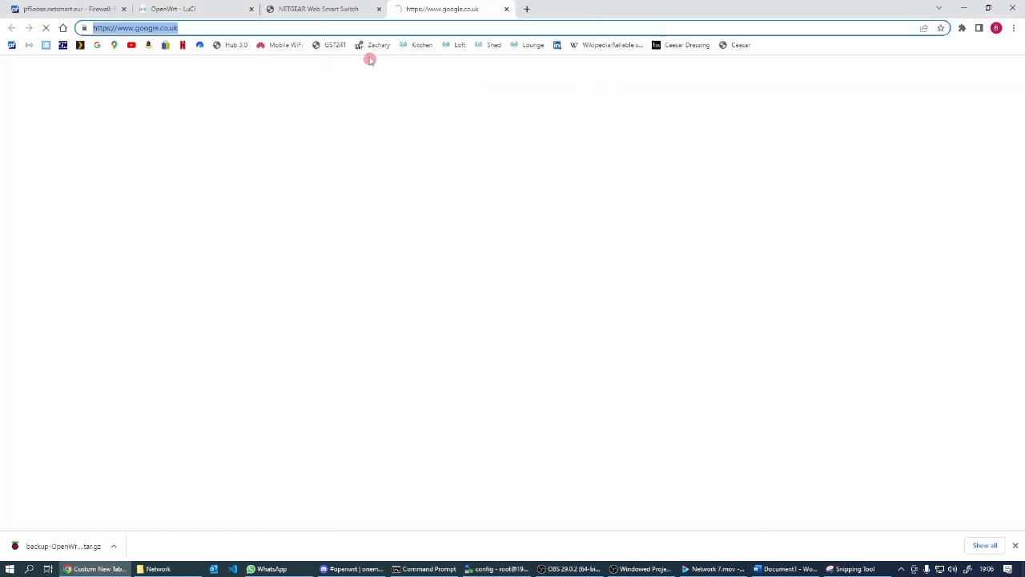
left_click(418, 259)
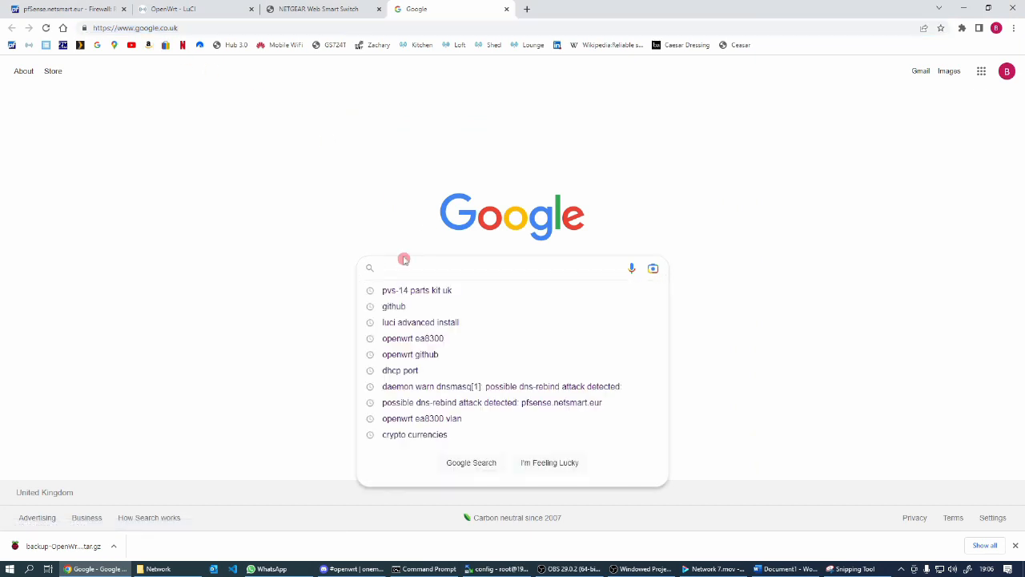
type("openwrt ")
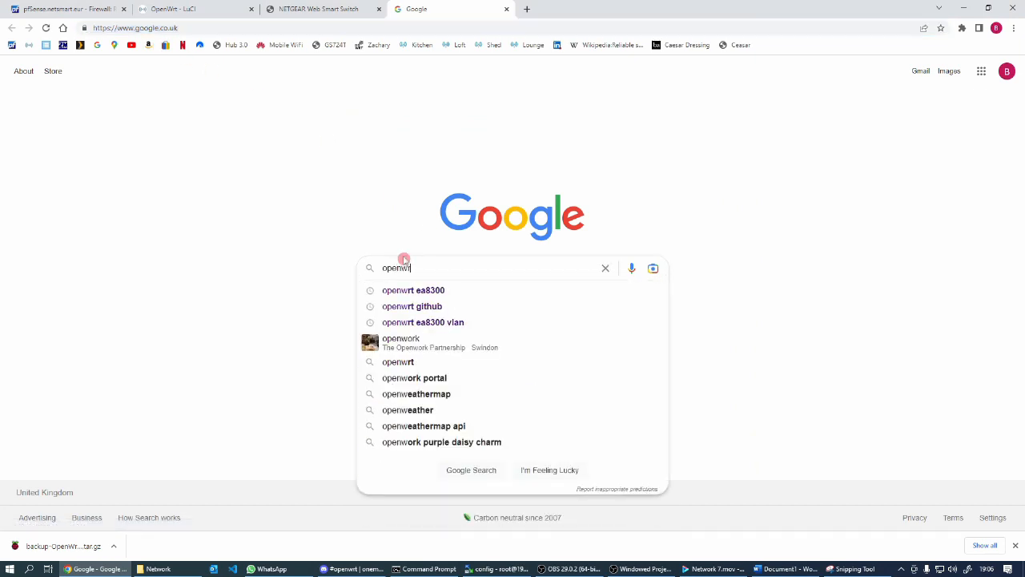
type("luci ")
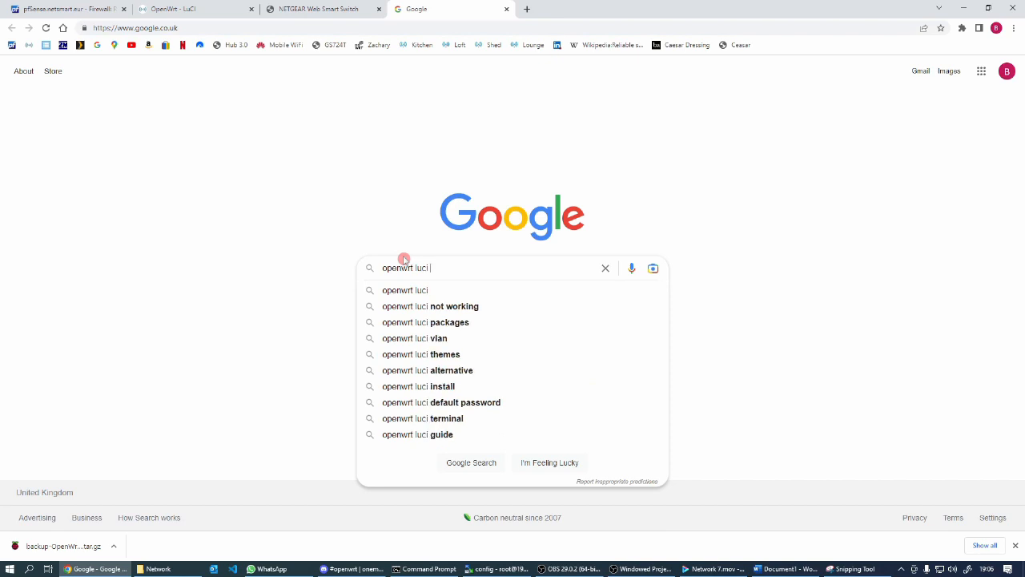
type("wireles")
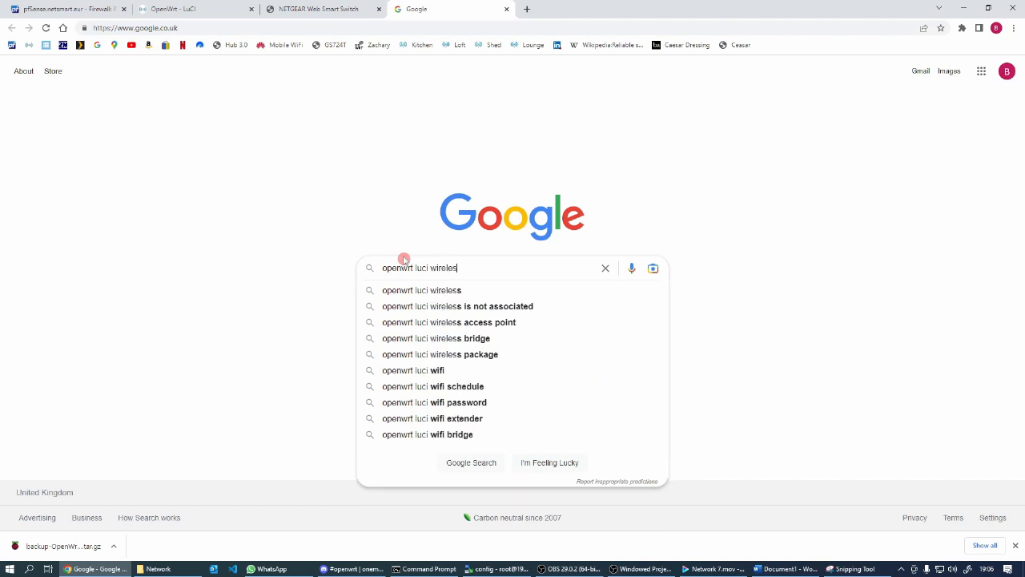
type("s restart")
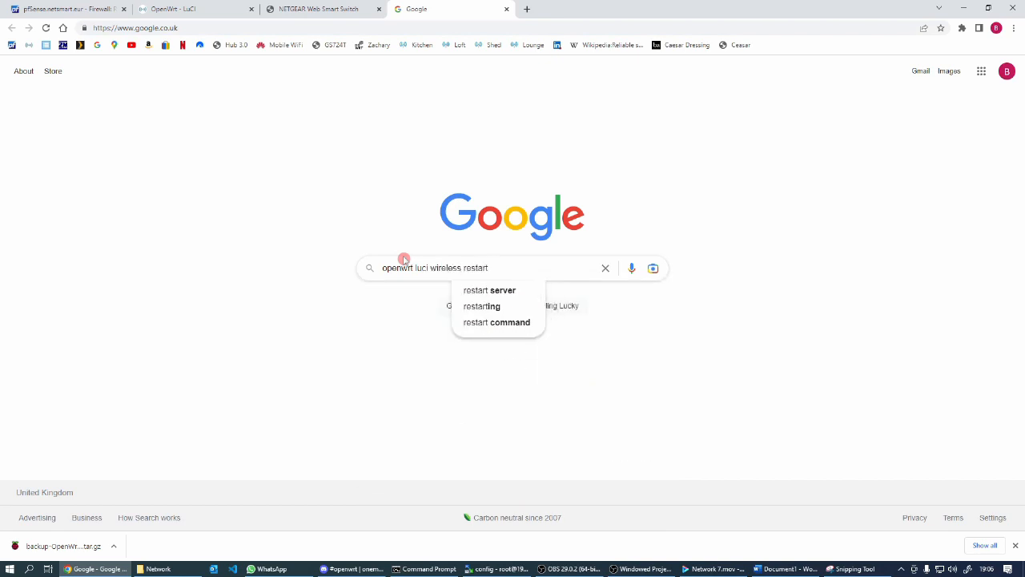
left_click(494, 322)
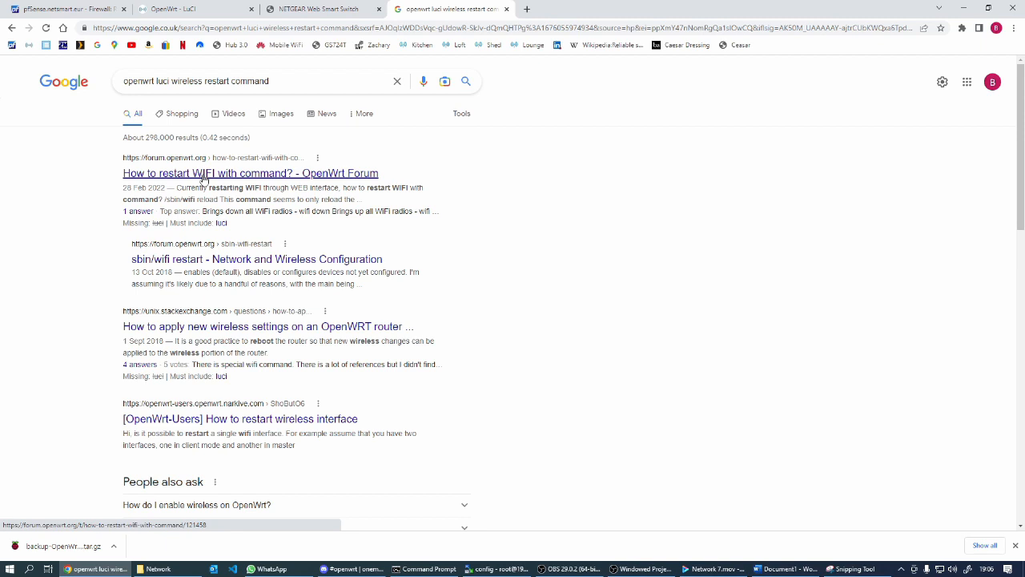
left_click(203, 177)
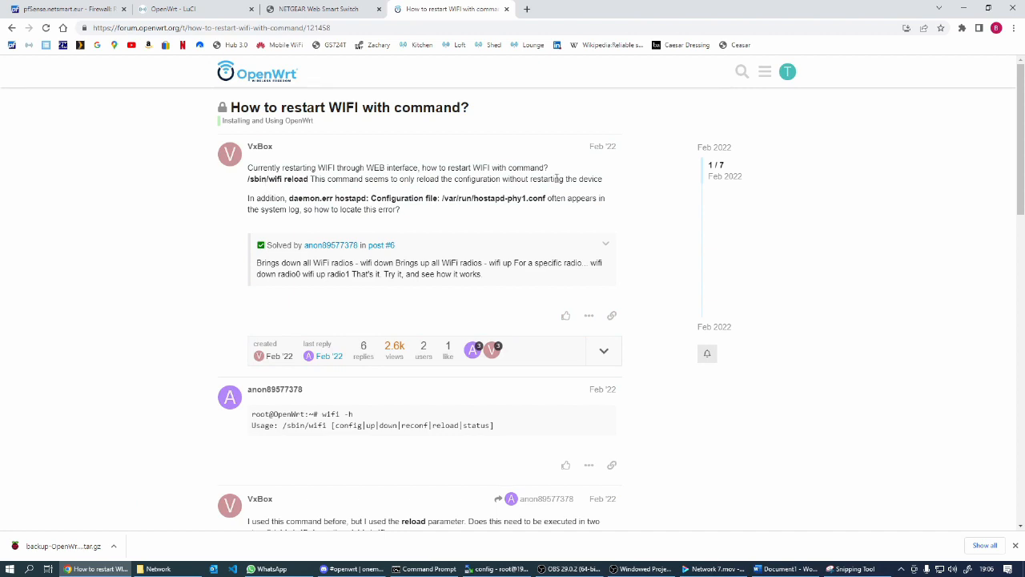
Read the forum thread's replies on restarting WiFi and highlight the /sbin/wifi reload command in the first post.
scroll(352, 348, "down", 1)
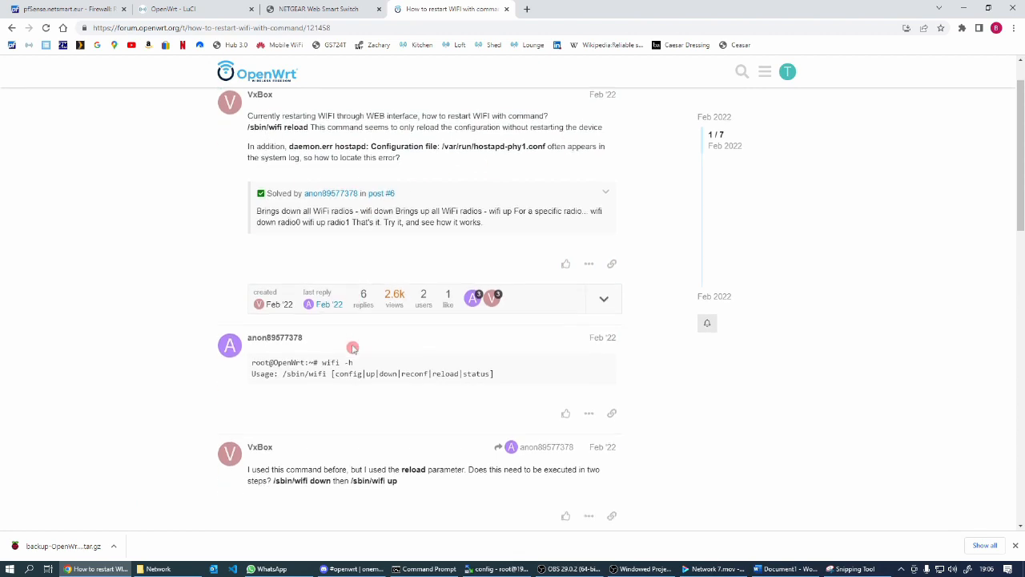
scroll(352, 348, "down", 2)
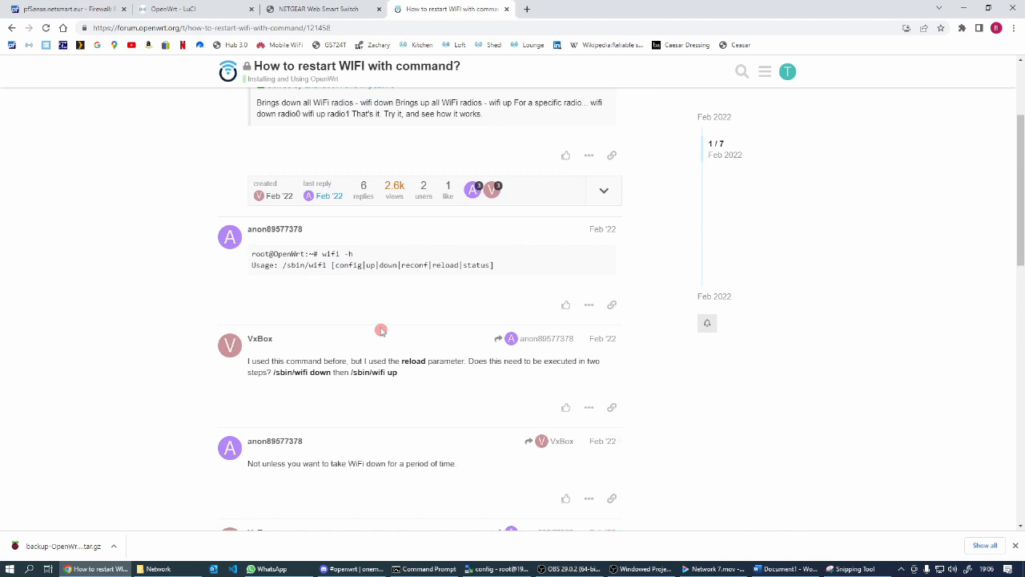
scroll(381, 330, "down", 3)
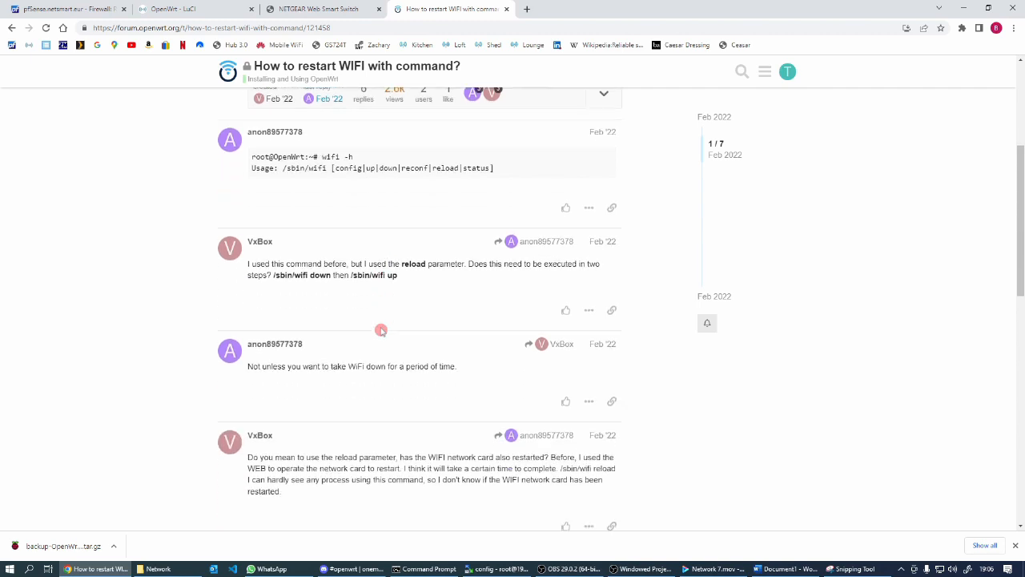
scroll(382, 330, "up", 6)
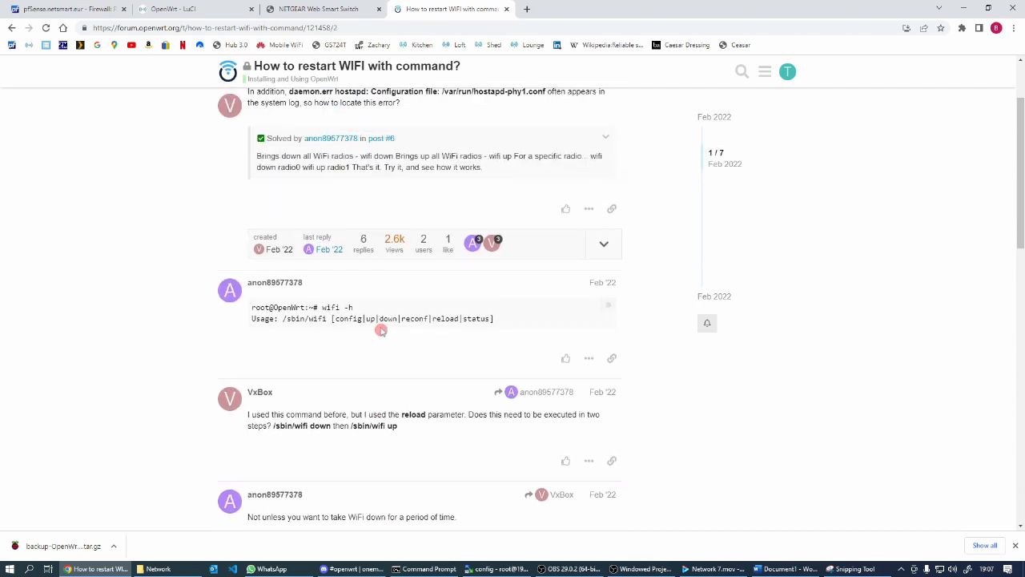
left_click(248, 179)
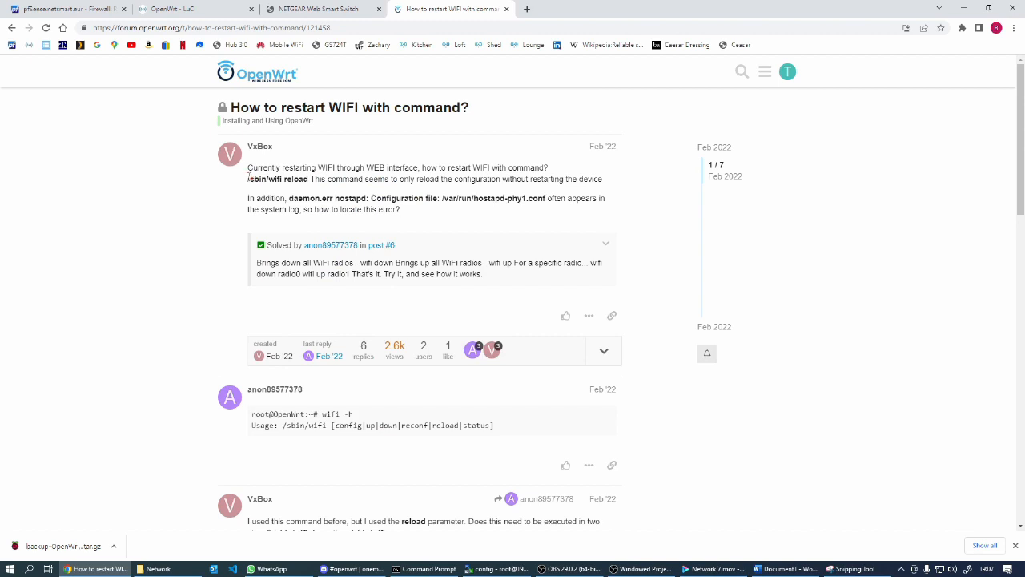
left_click_drag(248, 179, 310, 178)
left_click(272, 178)
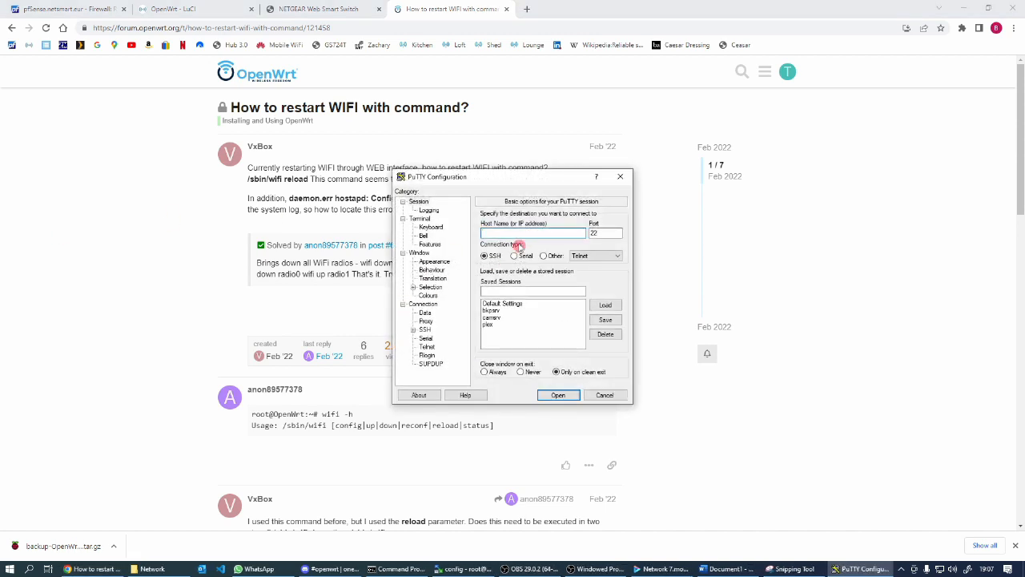
Connect to the router at 192.168.1.1 over SSH in PuTTY, accept its new host key, and log in as root.
type("192.168.1.1")
left_click(563, 394)
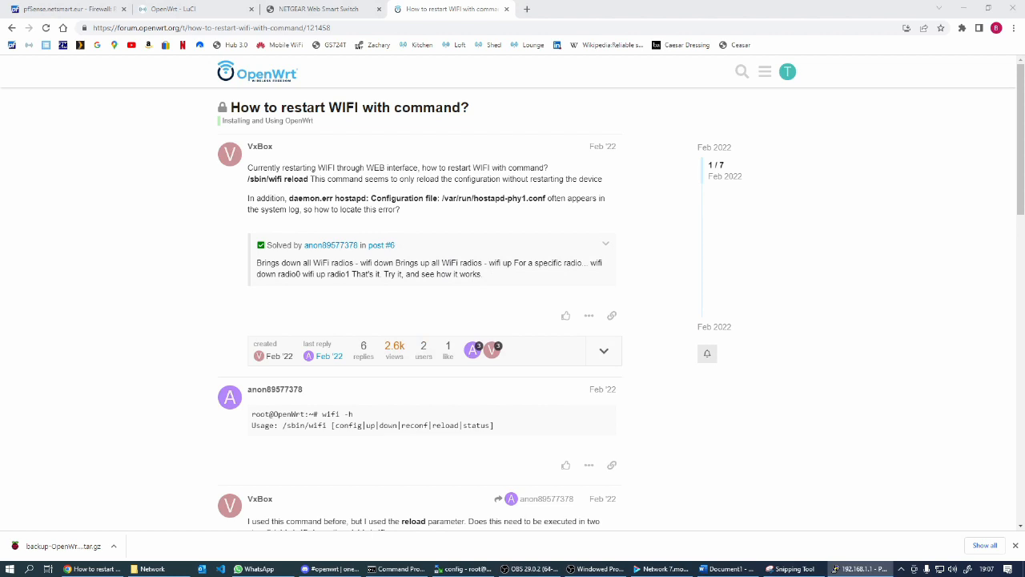
left_click_drag(0, 144, 337, 168)
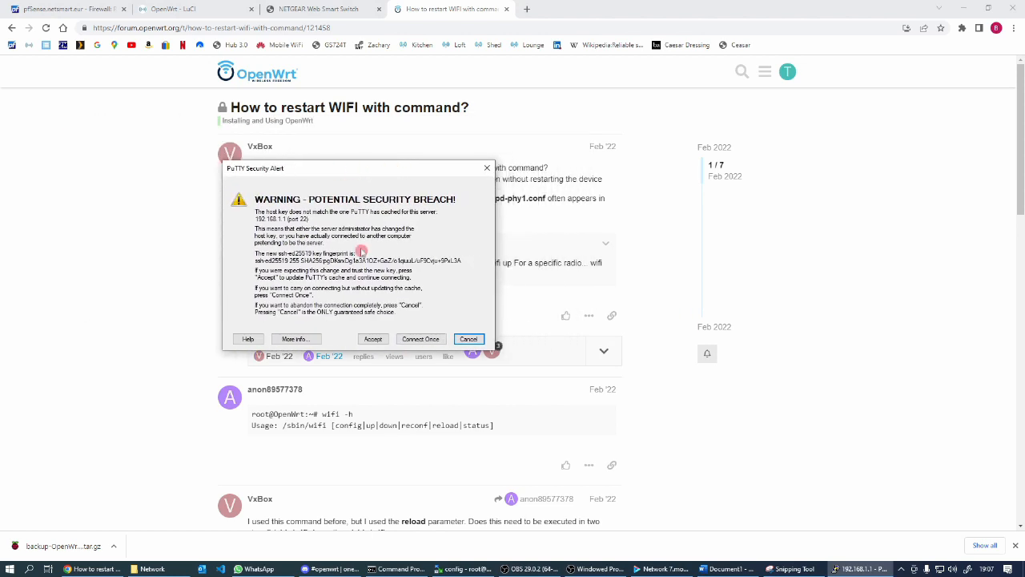
left_click(373, 339)
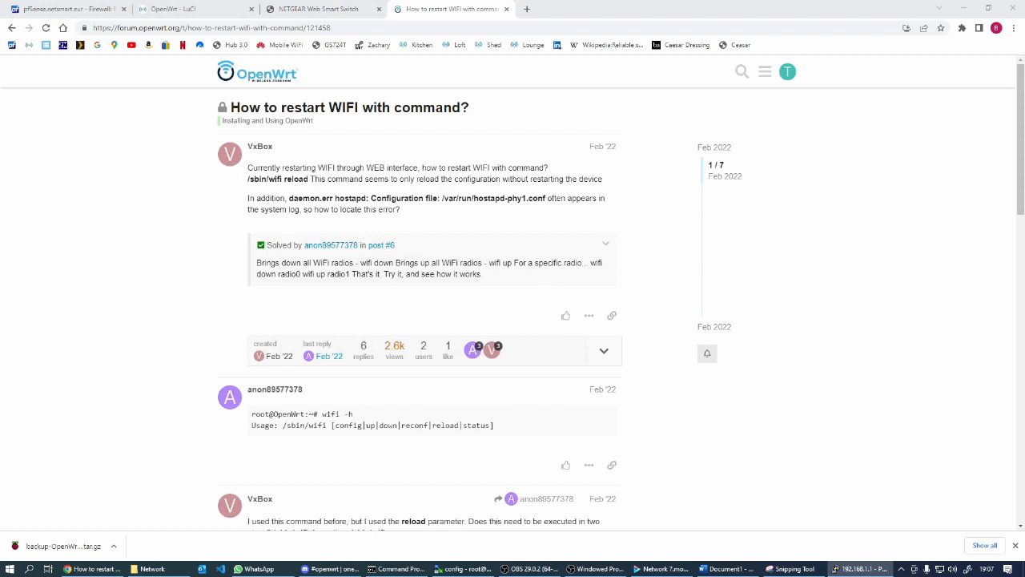
left_click_drag(201, 95, 433, 109)
type("root")
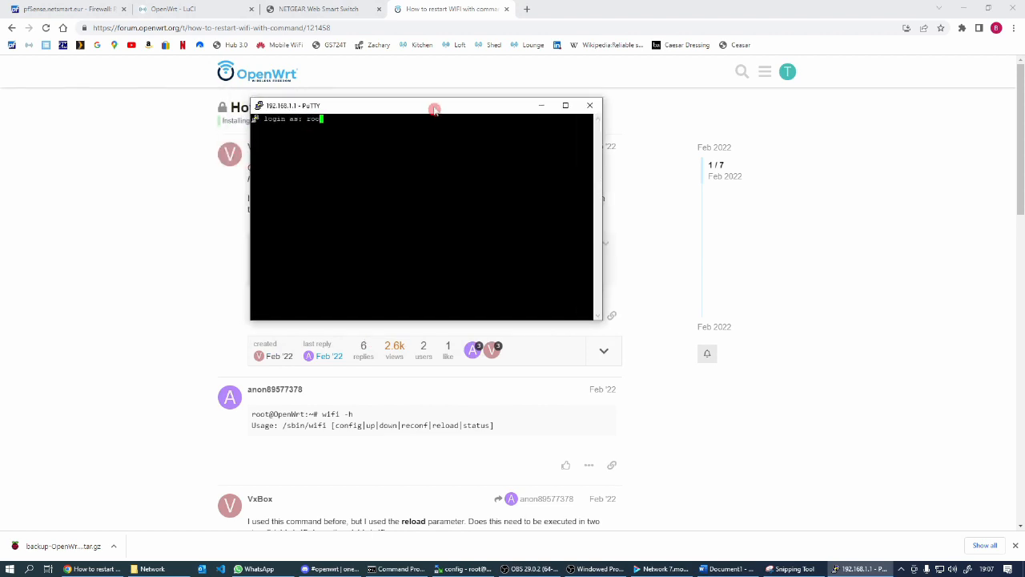
key("Return")
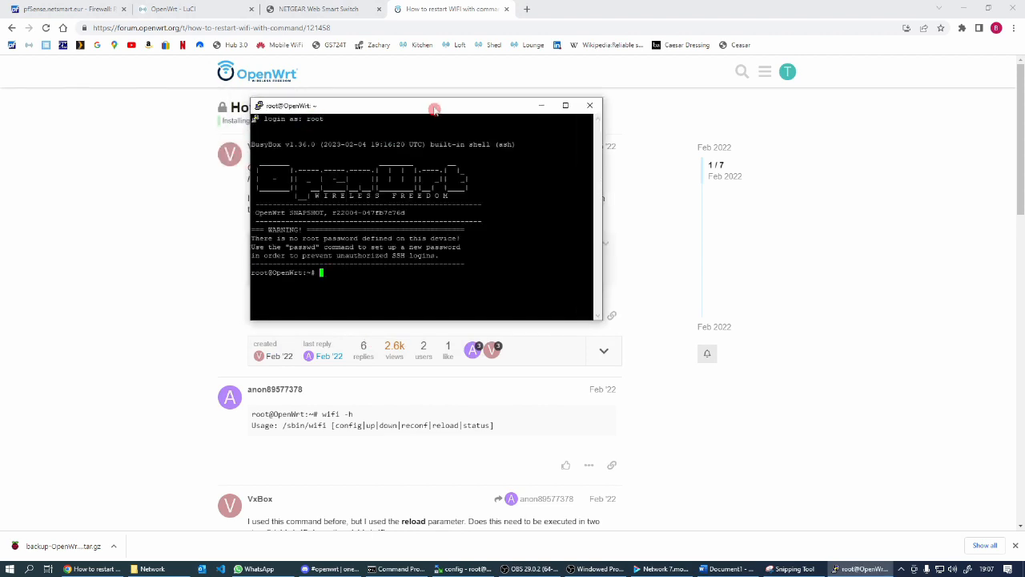
Change to the /sbin directory in the router's shell and run 'wifi reload'.
type("cd /sbin")
key("Return")
left_click_drag(391, 111, 657, 228)
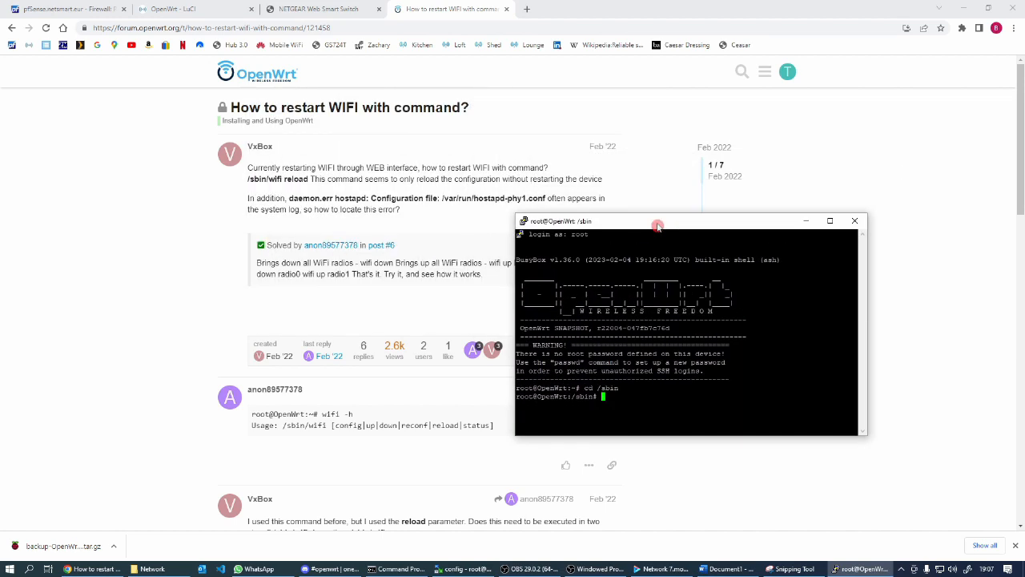
type("wifi reload")
key("Return")
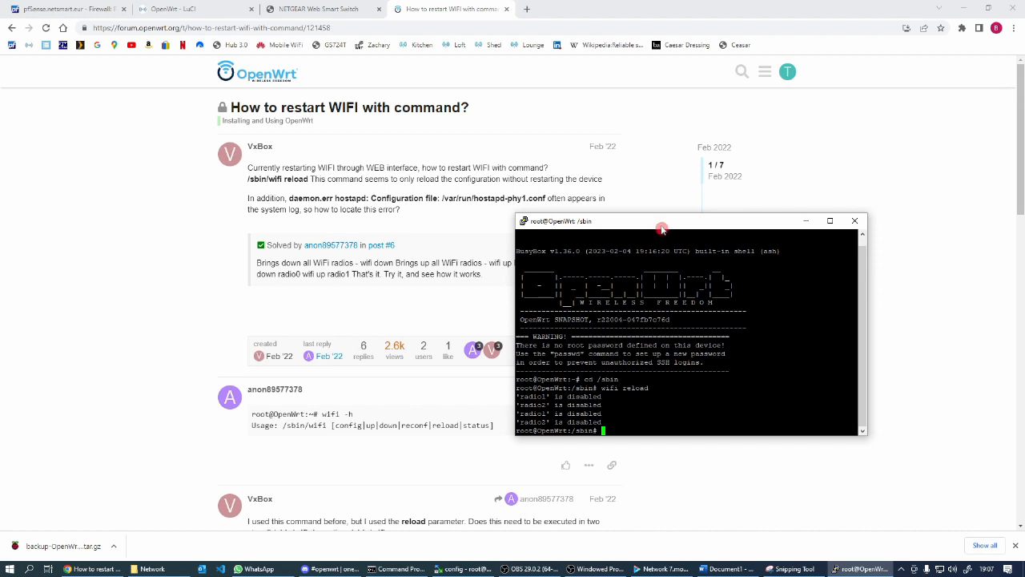
Switch back to the OpenWrt LuCI Wireless Overview in the browser, review the radio1 and radio2 networks, and restart radio1.
left_click(168, 9)
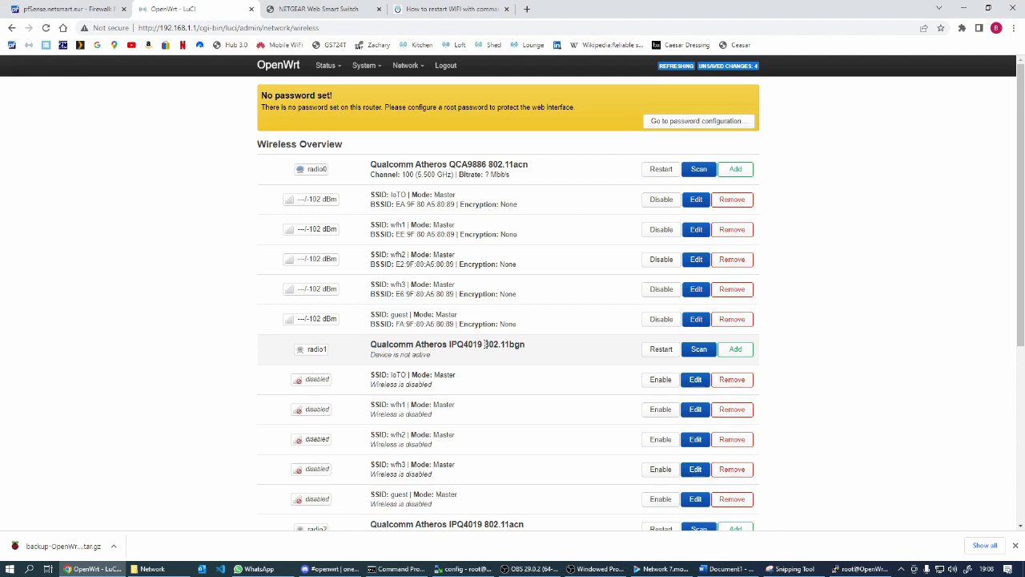
scroll(485, 345, "down", 2)
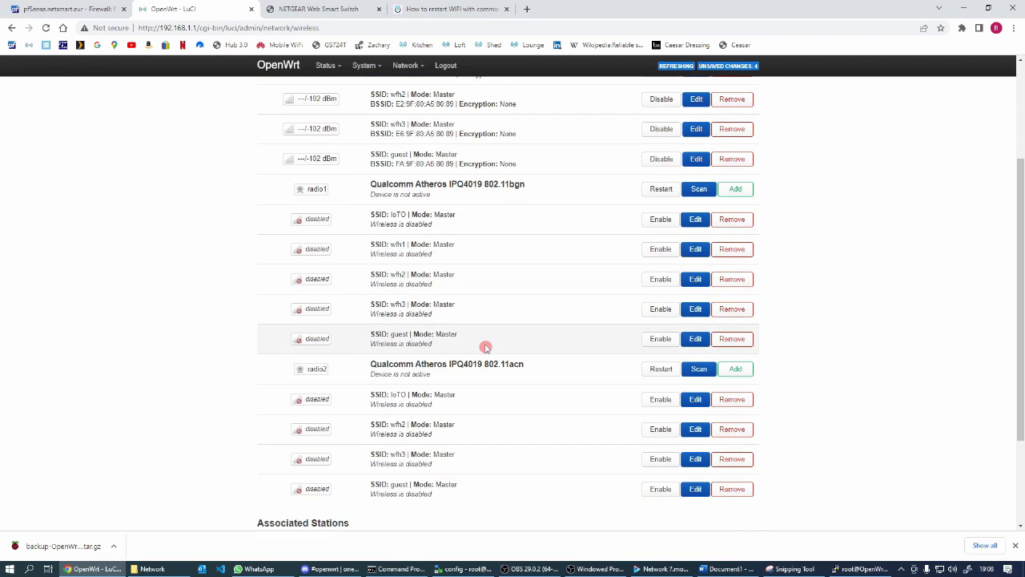
scroll(487, 347, "down", 1)
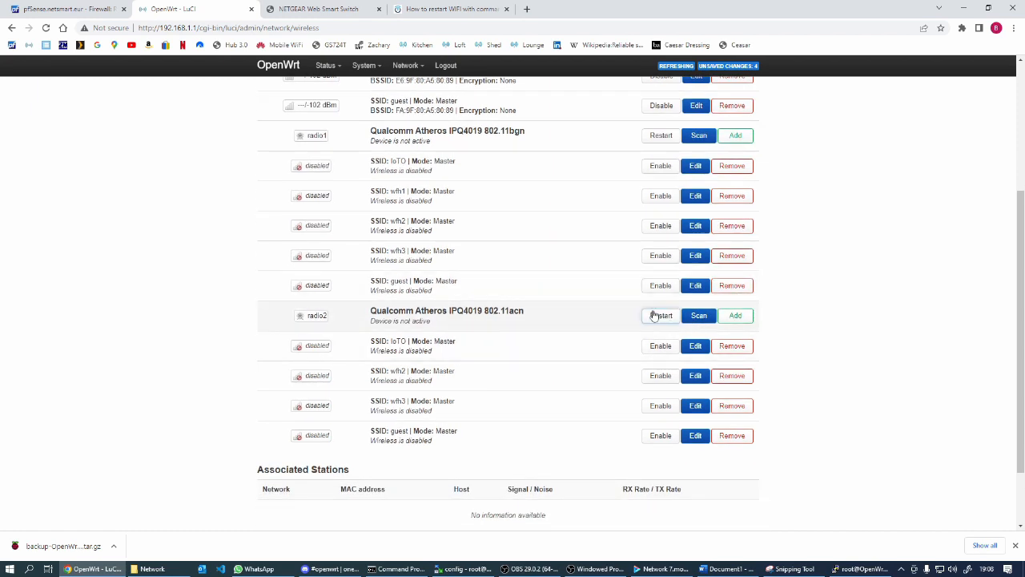
left_click(551, 352)
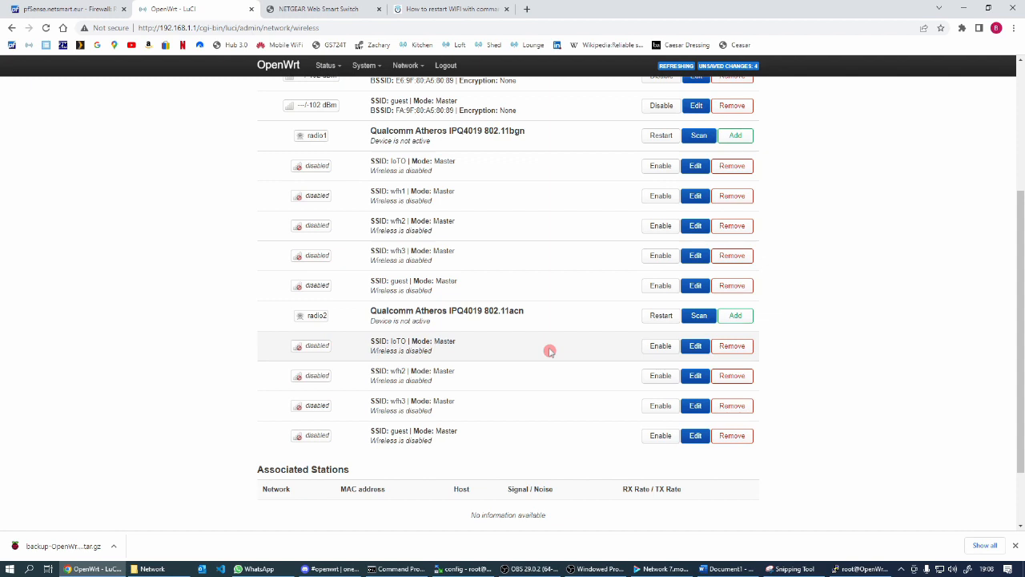
scroll(550, 351, "up", 1)
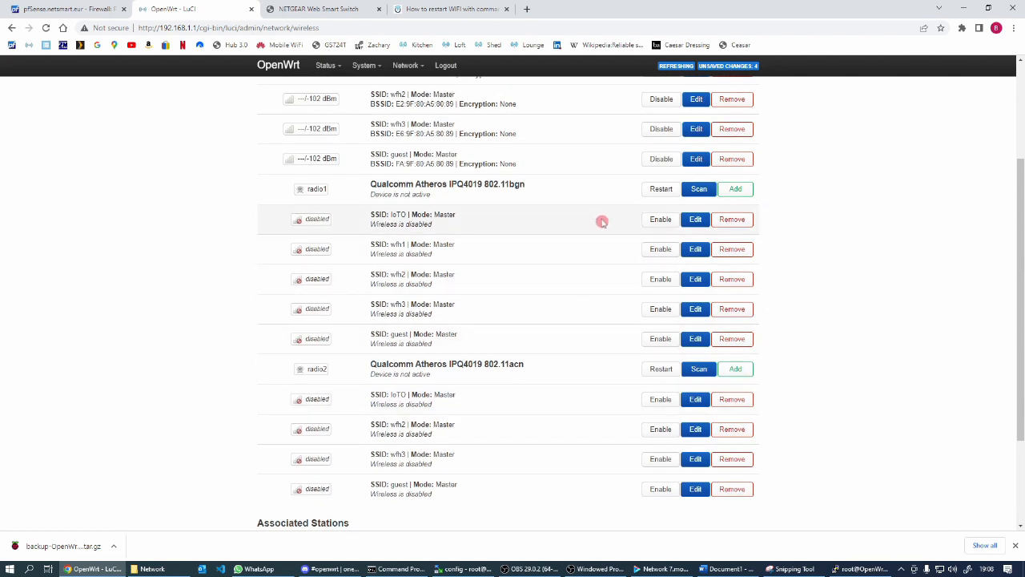
left_click(661, 189)
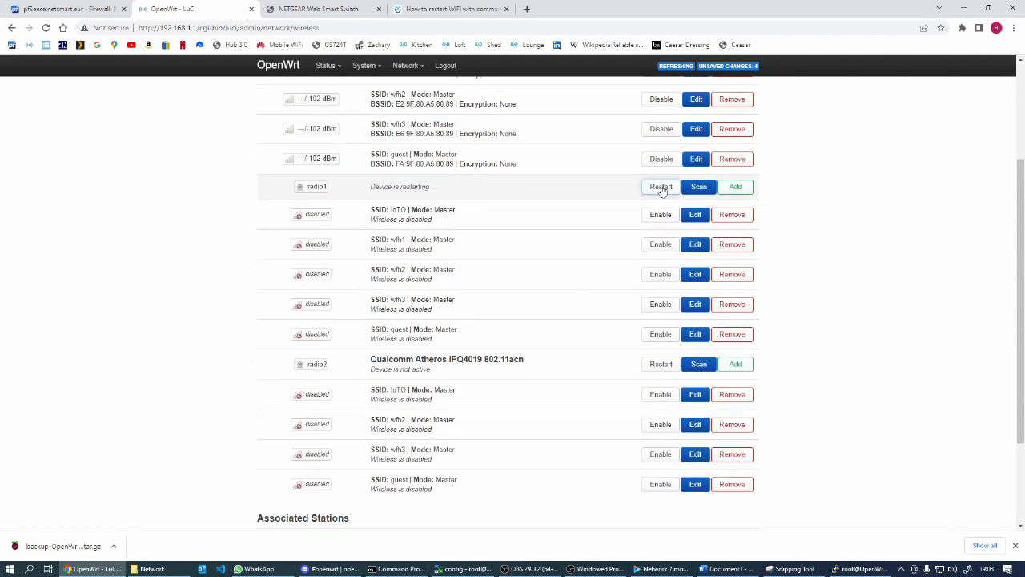
left_click(519, 209)
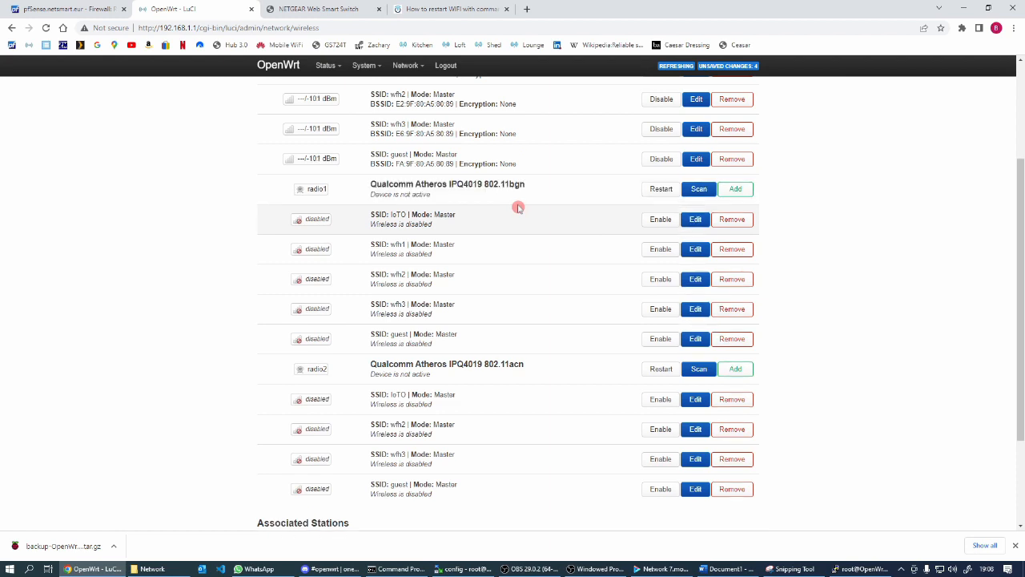
Enable the IoTO wireless network on radio1 and on radio2, and check the state of both radios' networks.
left_click(661, 221)
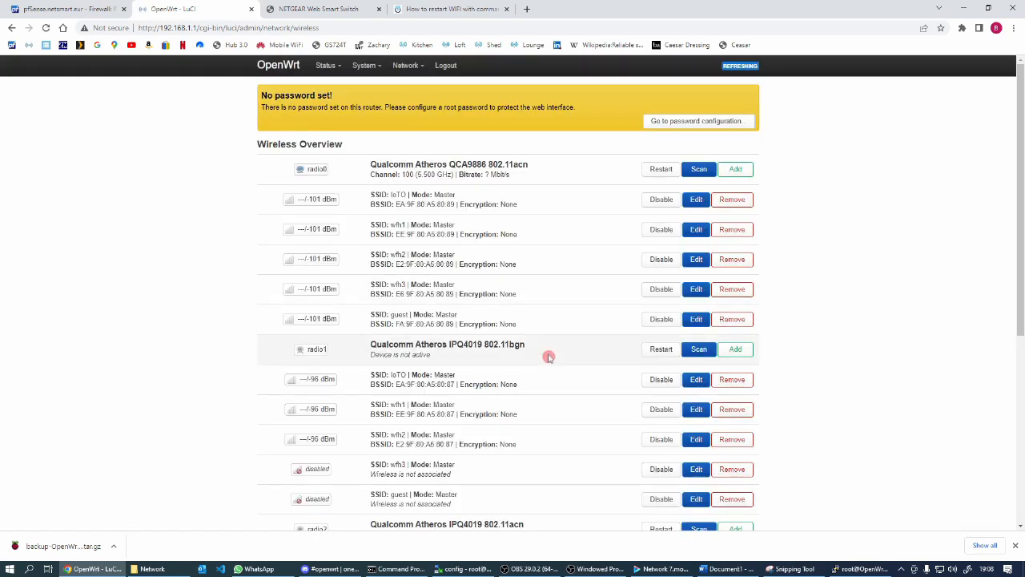
scroll(550, 354, "down", 2)
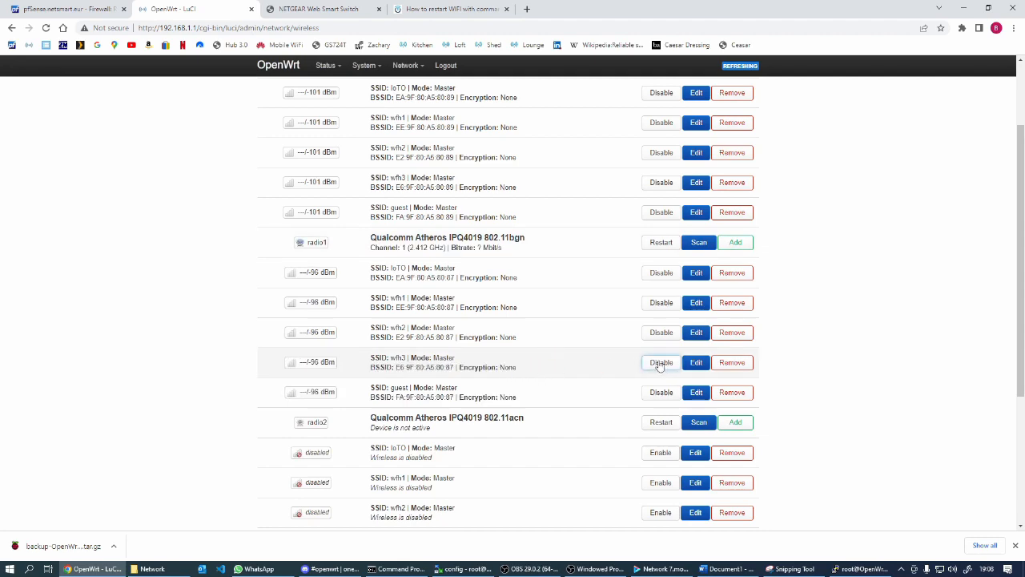
scroll(558, 439, "down", 3)
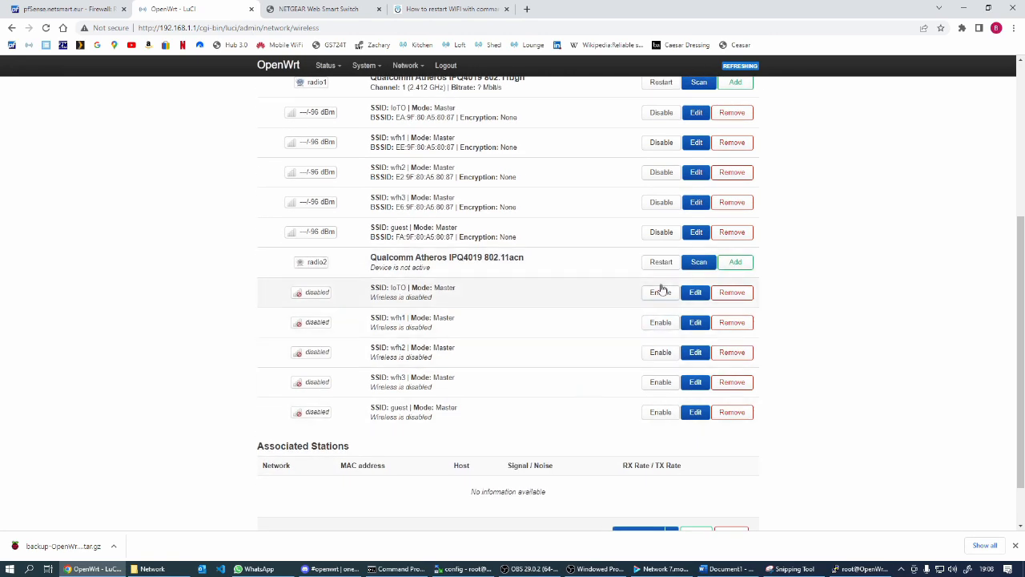
left_click(661, 293)
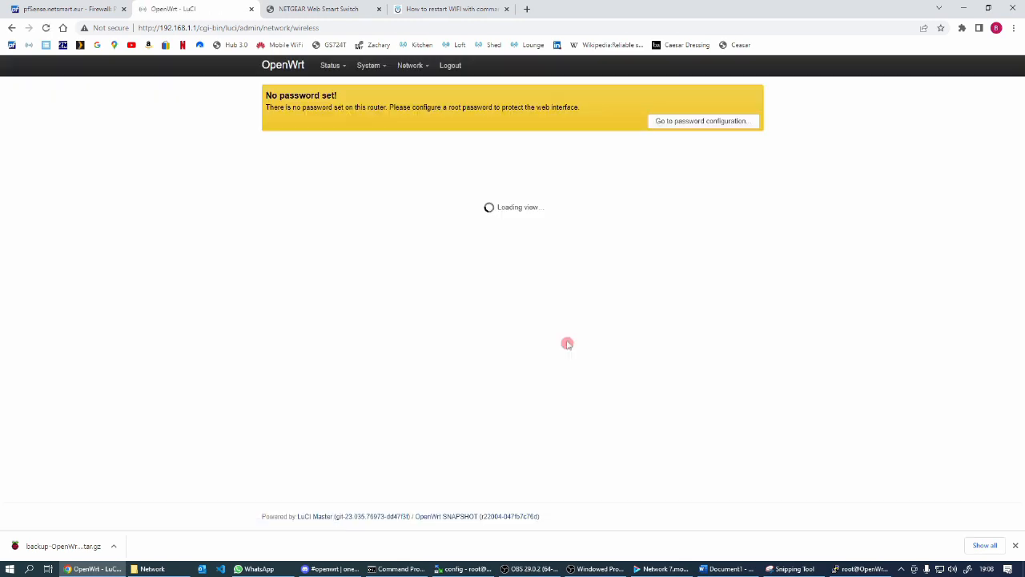
scroll(545, 328, "down", 3)
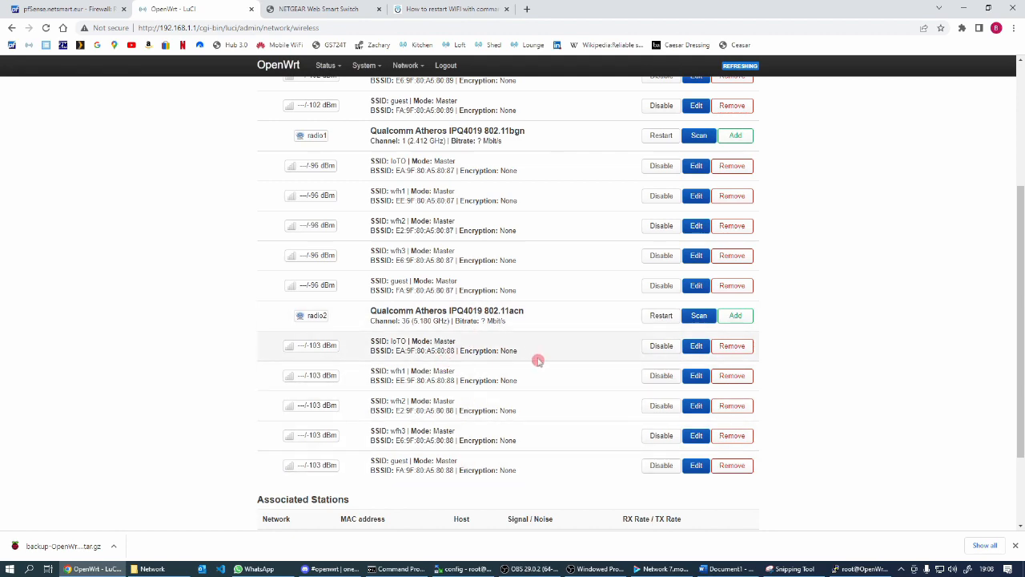
scroll(539, 361, "up", 3)
Open the router's Interfaces overview and review the listed interfaces.
mouse_move(389, 69)
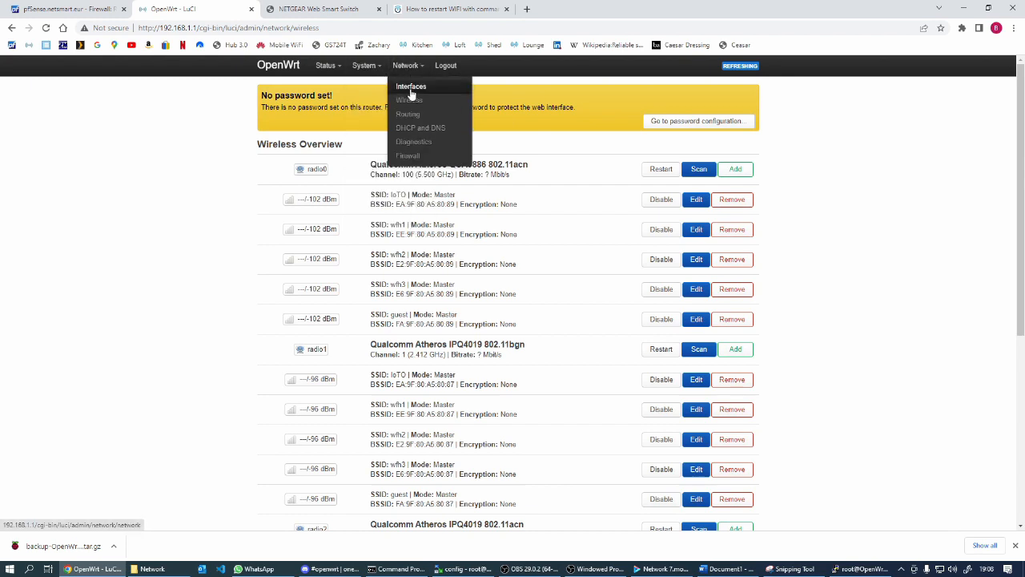
left_click(410, 85)
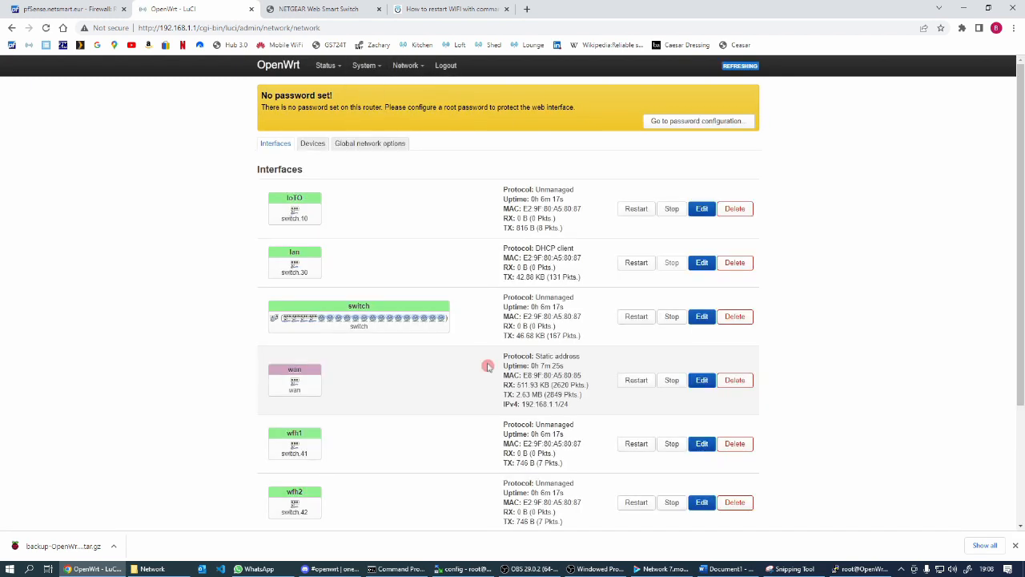
scroll(207, 399, "down", 1)
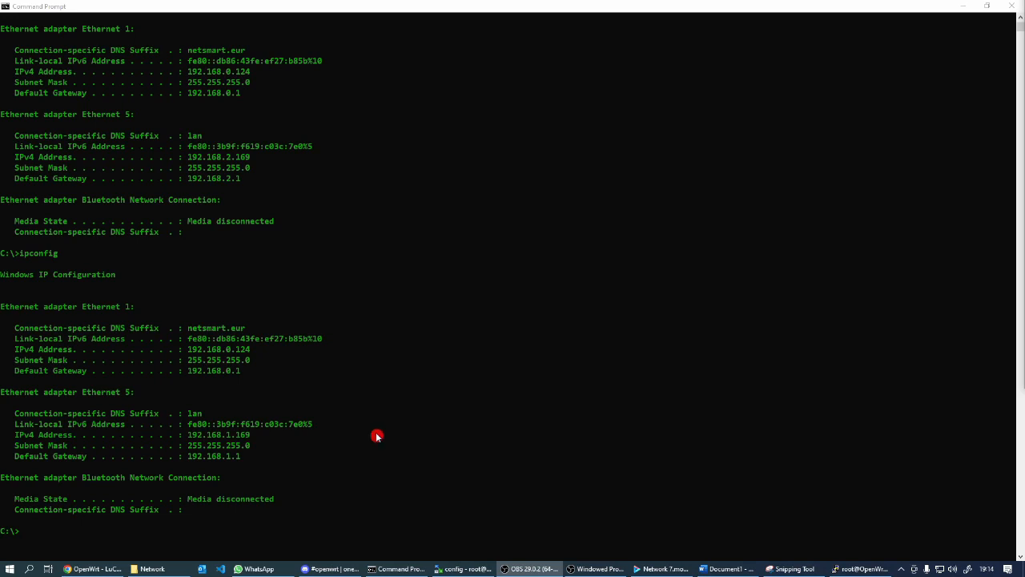
Switch to the Command Prompt and rerun ipconfig to check the Ethernet 5 adapter's address, with the router's interface list for comparison.
left_click_drag(600, 7, 0, 300)
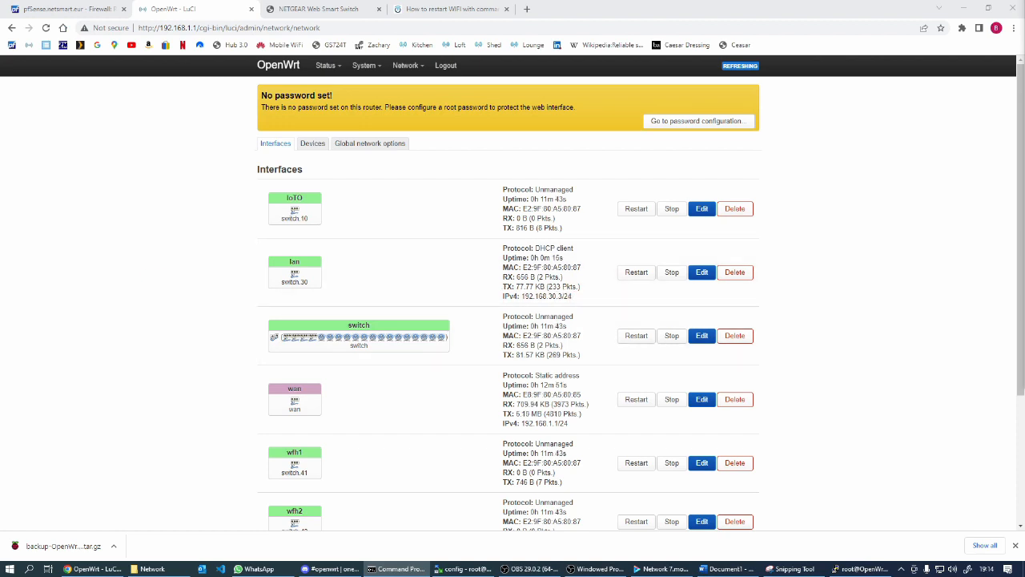
left_click_drag(0, 61, 717, 18)
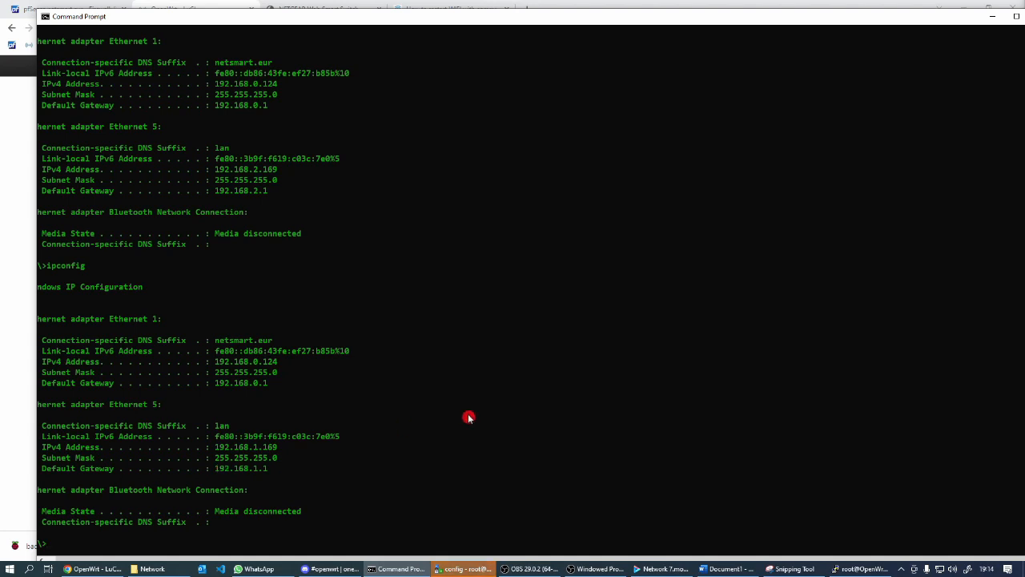
key("Up")
key("Return")
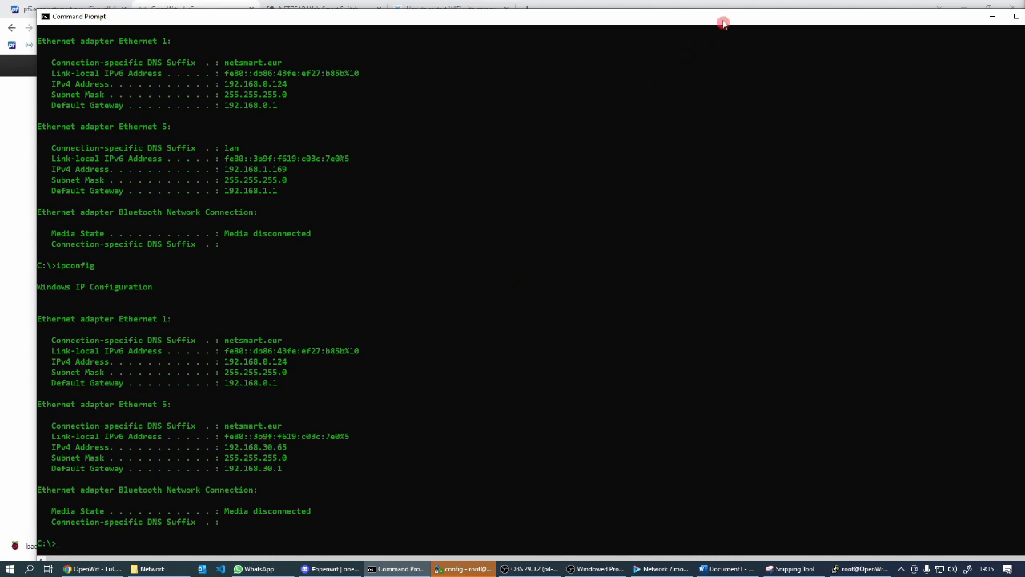
left_click_drag(724, 23, 0, 41)
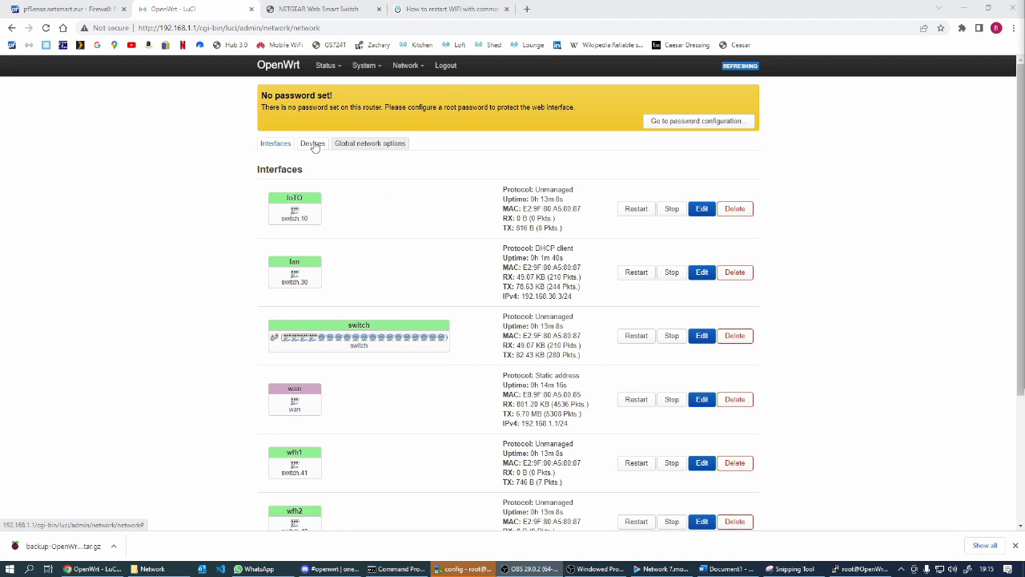
Return to the router's Wireless Overview and check the radio2 networks and associated stations.
mouse_move(403, 67)
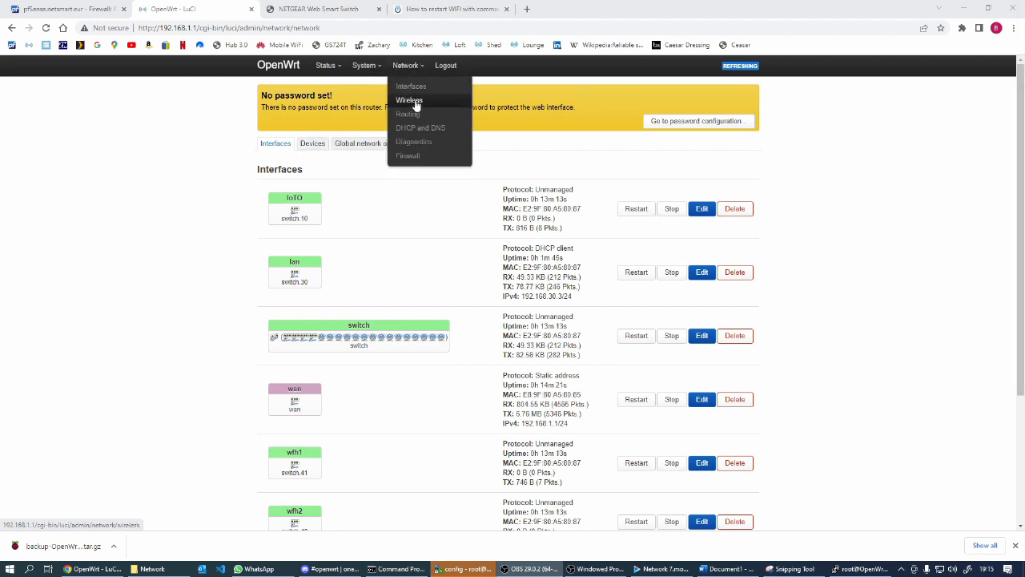
left_click(414, 103)
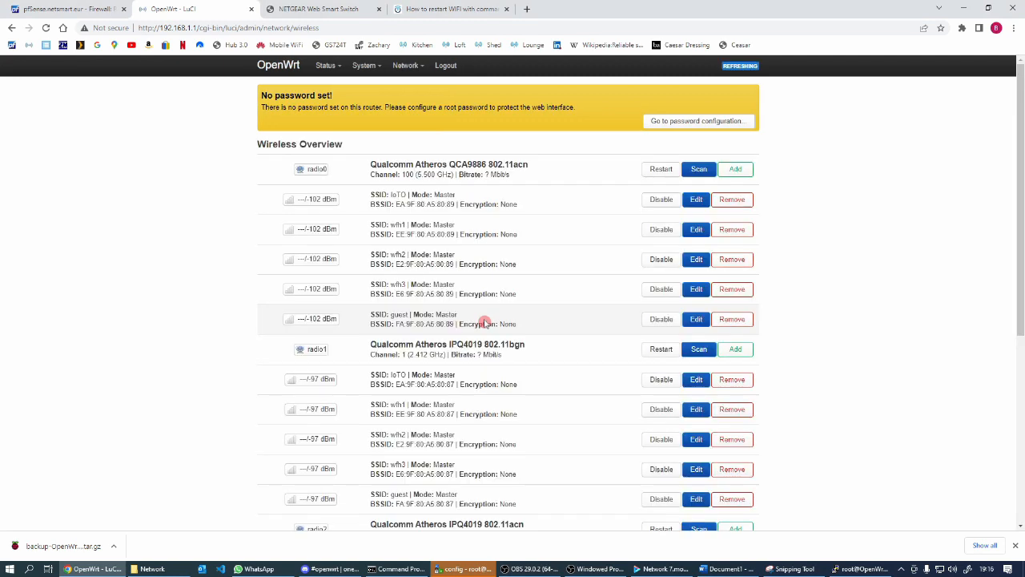
scroll(485, 323, "down", 5)
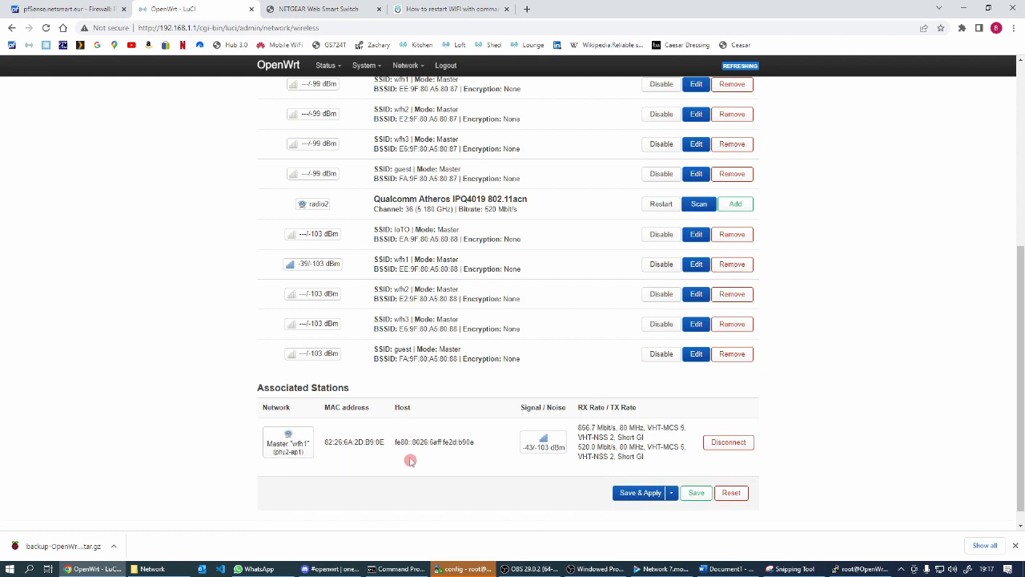
Open the router's Routing status page and review the IPv4 neighbours, active routes and rules.
scroll(411, 460, "up", 5)
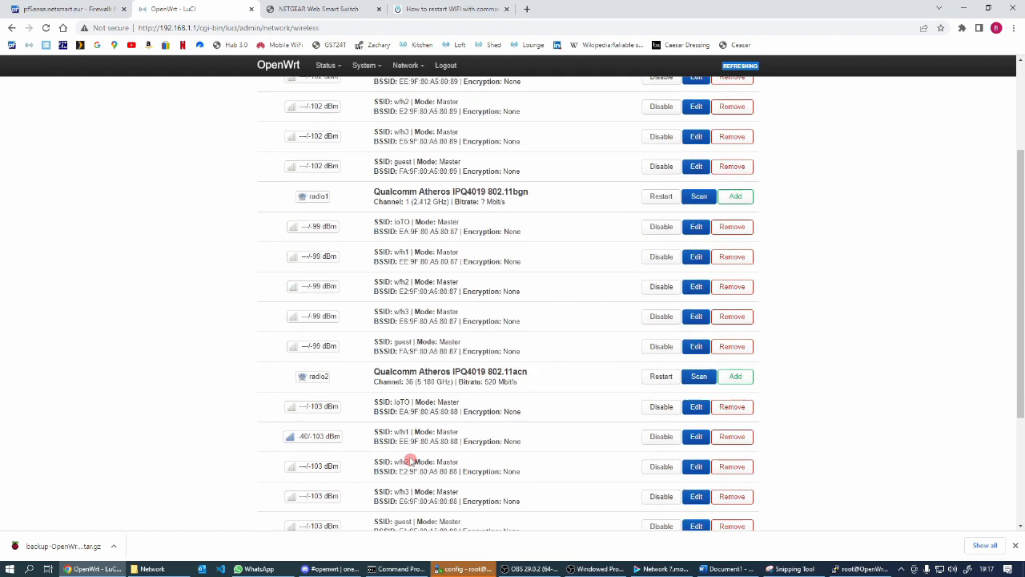
mouse_move(327, 67)
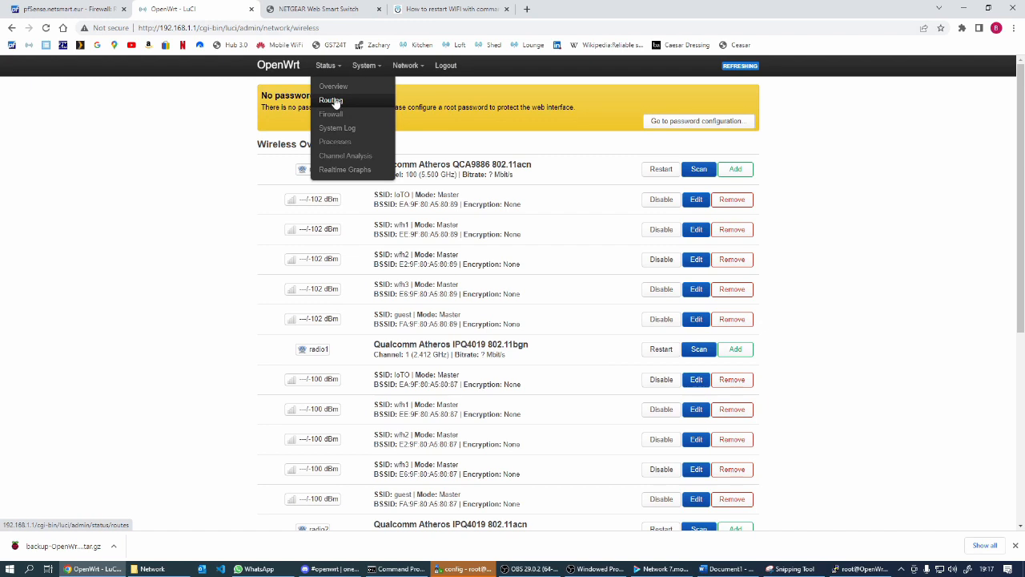
left_click(335, 102)
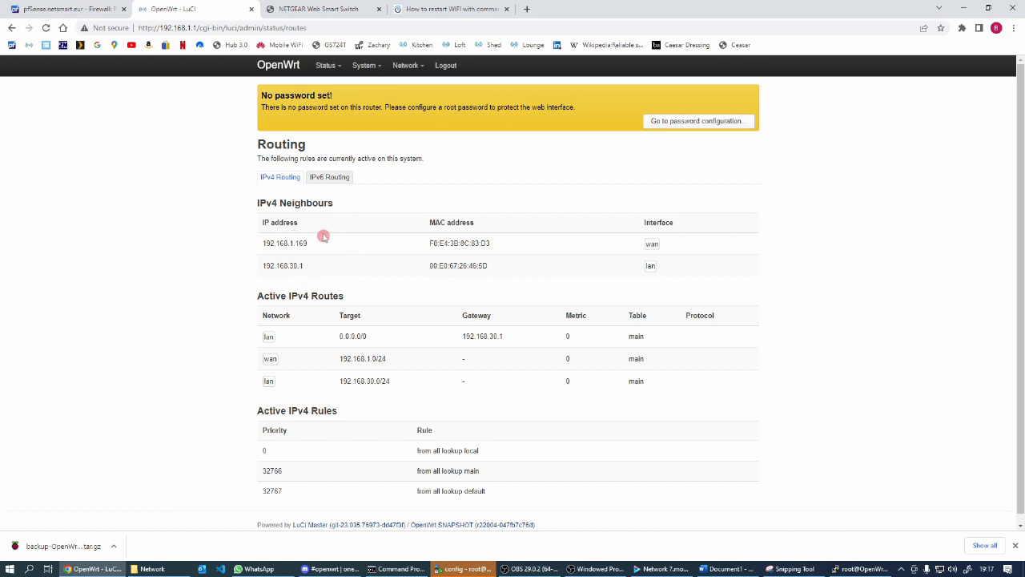
scroll(416, 343, "down", 1)
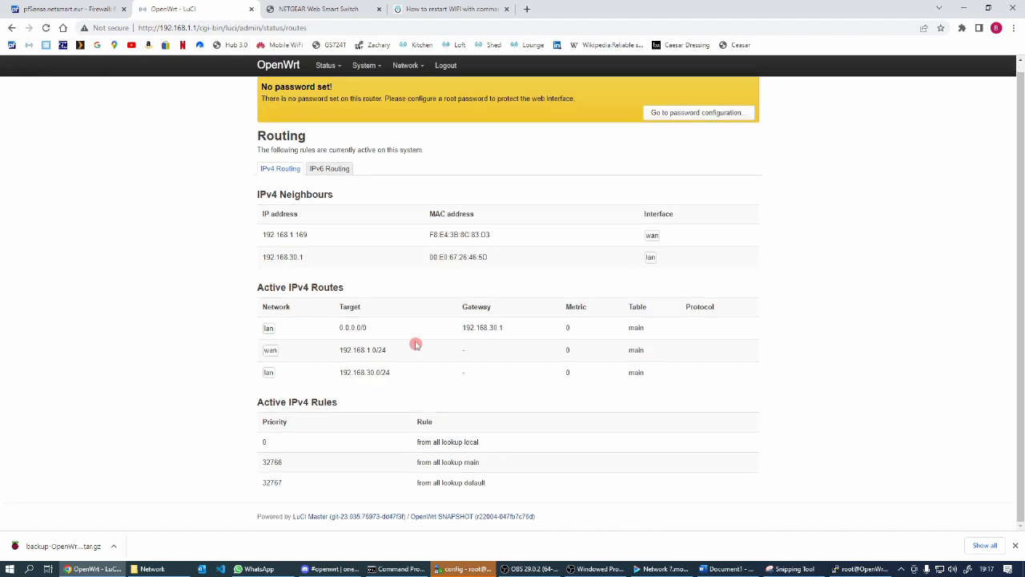
scroll(416, 343, "up", 1)
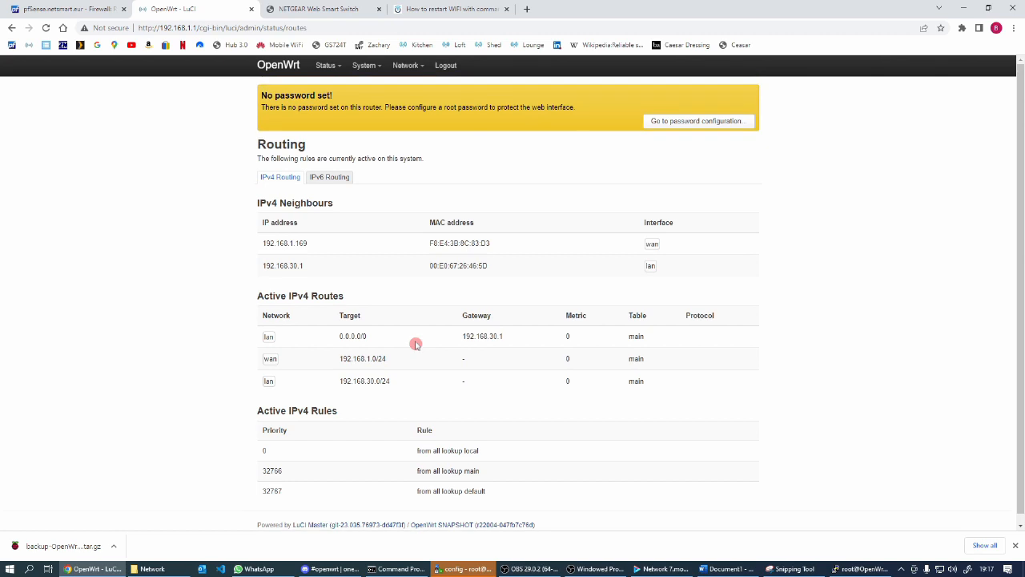
Go back to the Wireless Overview and check the associated stations and signal levels of the networks on all three radios.
mouse_move(418, 68)
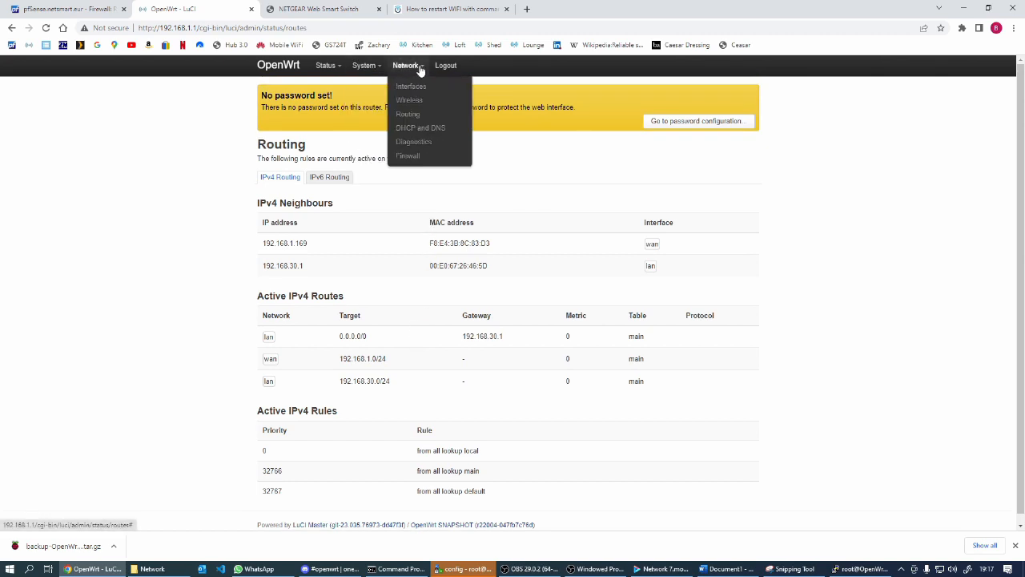
left_click(411, 101)
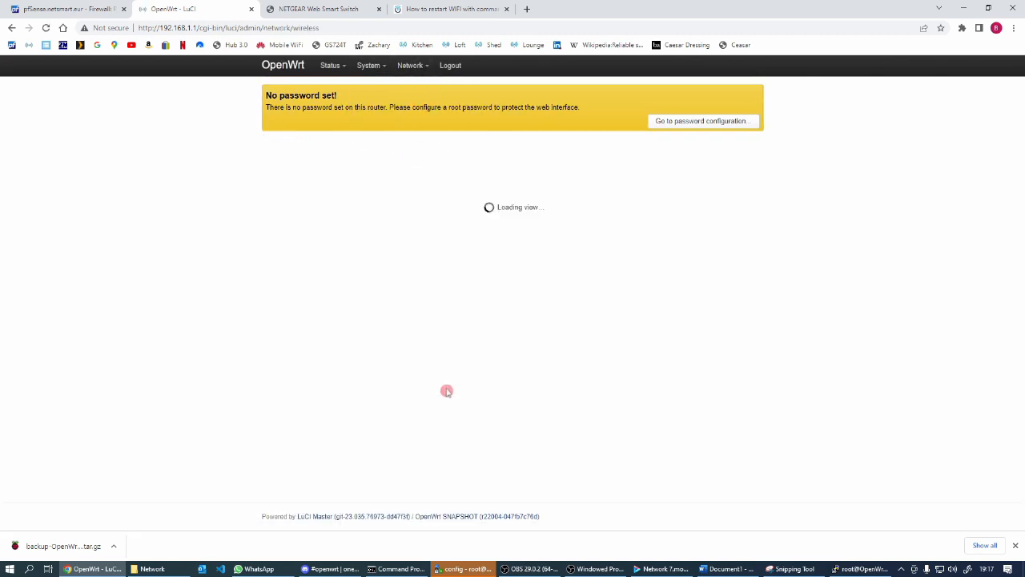
scroll(446, 388, "down", 10)
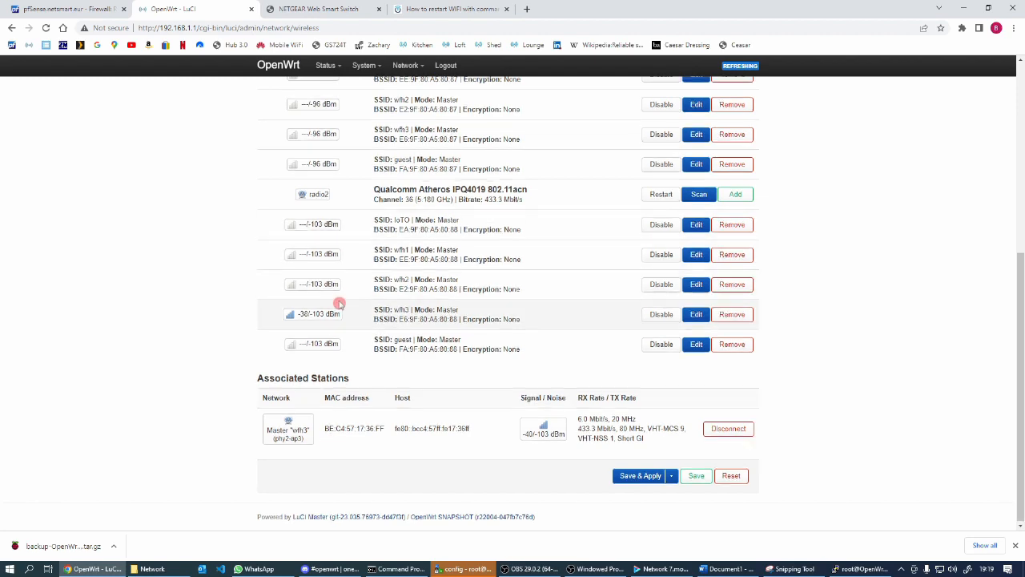
scroll(343, 274, "up", 2)
scroll(344, 274, "up", 2)
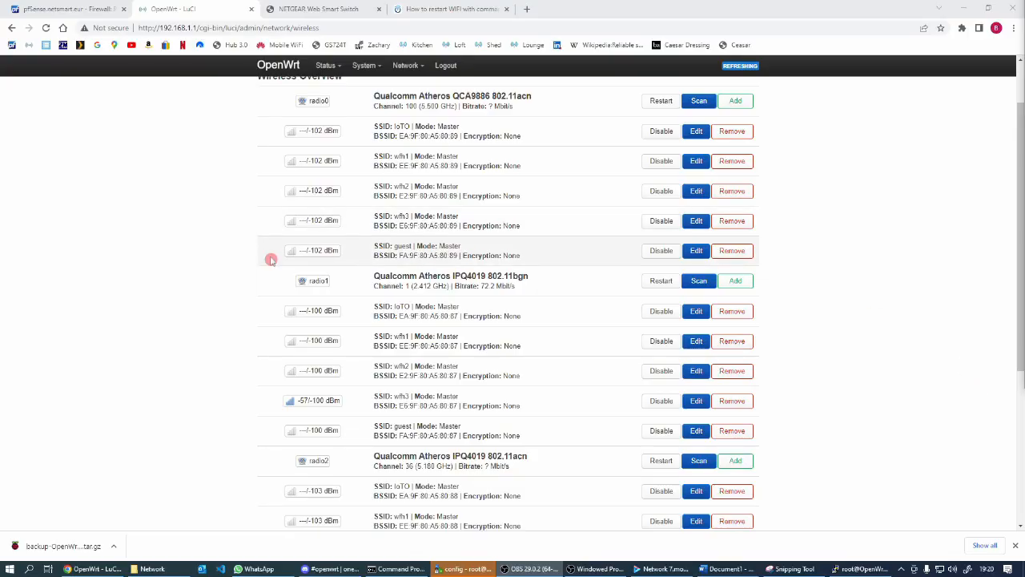
Switch to pfSense, set the destination of the IOTO "Allow all traffic to the internet" rule to WFH1 net, and apply the change.
left_click(49, 9)
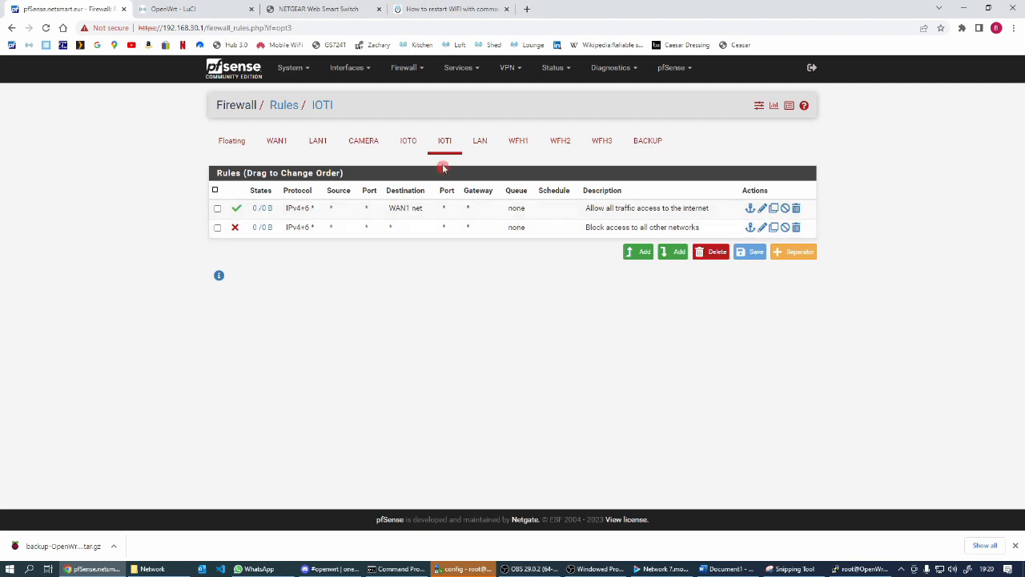
left_click(407, 142)
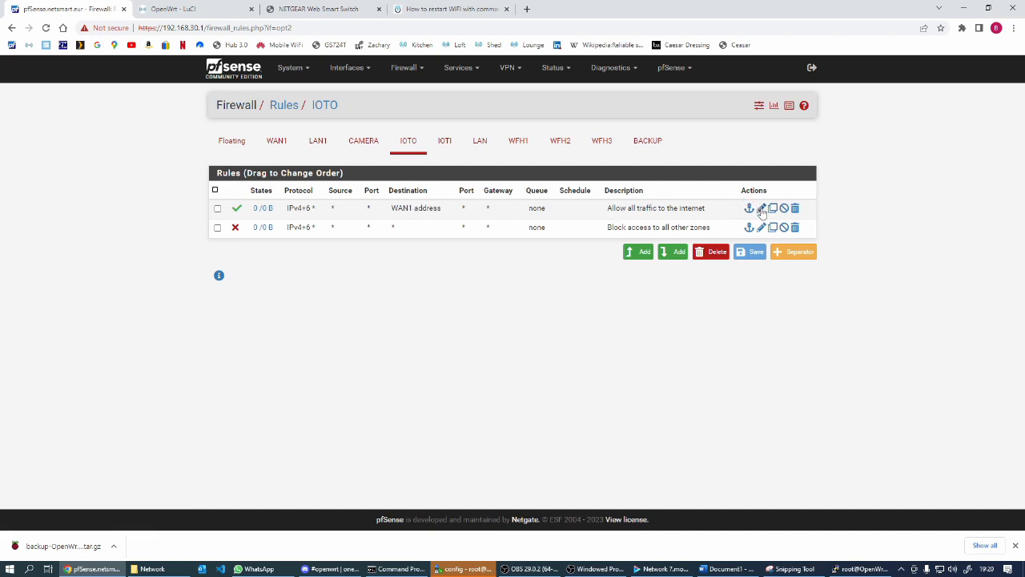
double_click(529, 210)
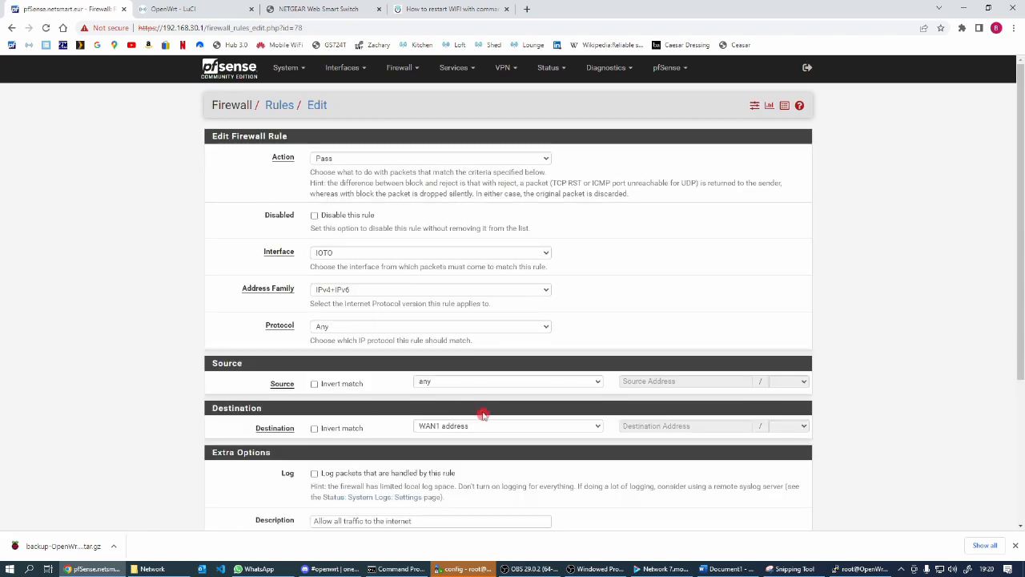
left_click(496, 428)
left_click(462, 407)
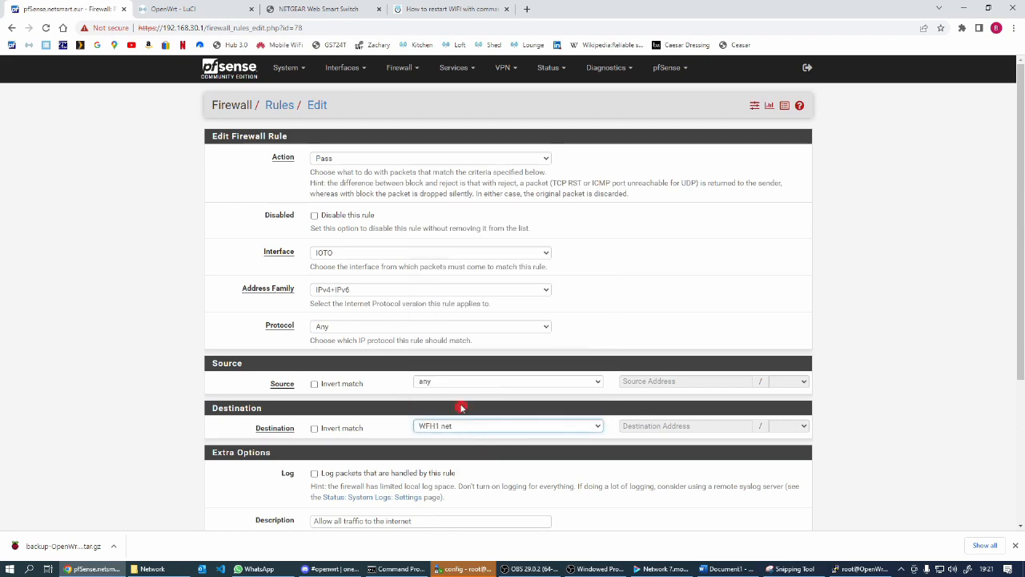
scroll(461, 410, "down", 3)
left_click(330, 472)
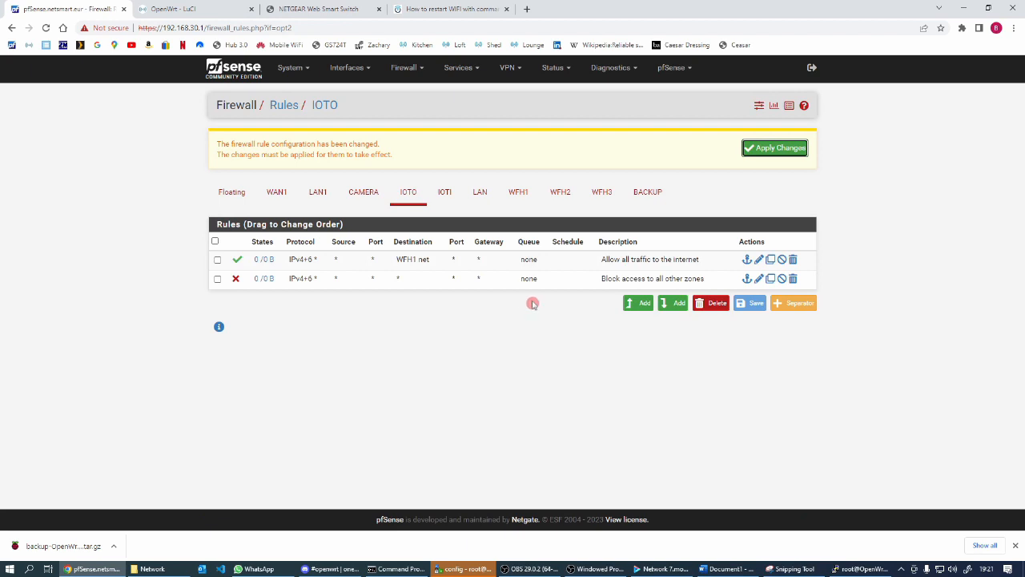
left_click(776, 149)
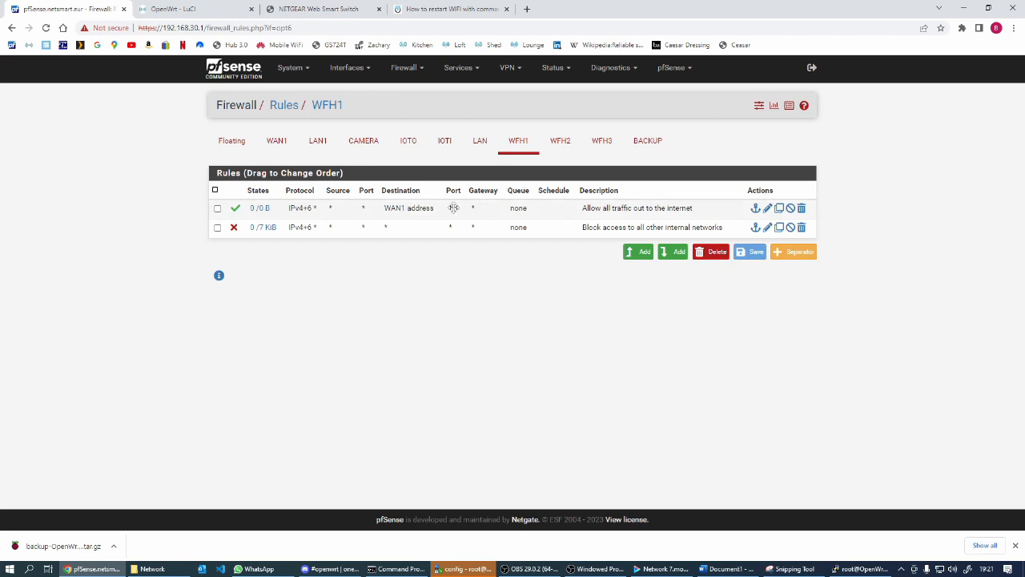
Set the destination of the WFH1 "Allow all traffic out to the internet" rule to WAN1 net, then save and apply the change.
left_click(768, 208)
left_click(594, 426)
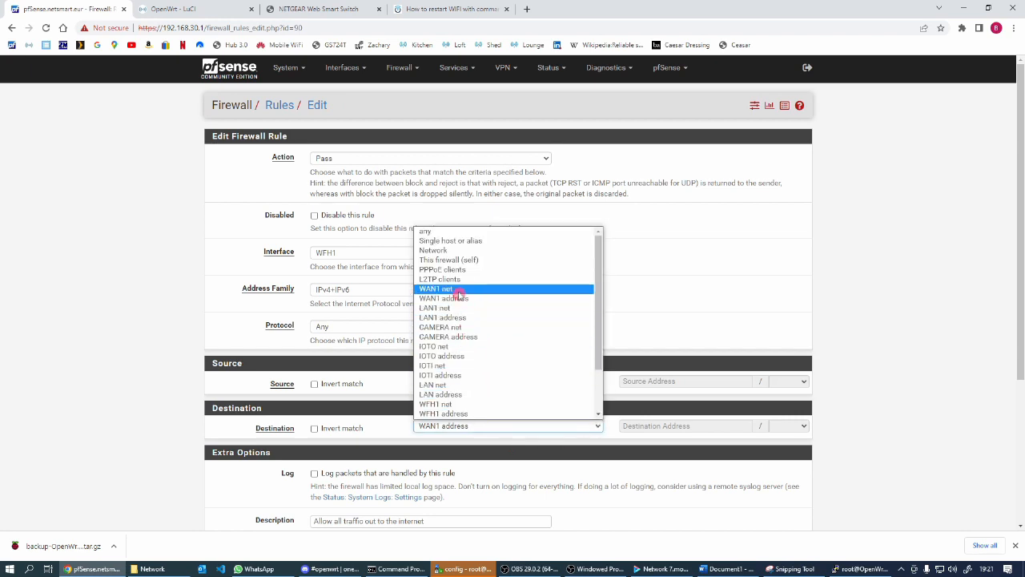
left_click(451, 289)
scroll(522, 395, "down", 5)
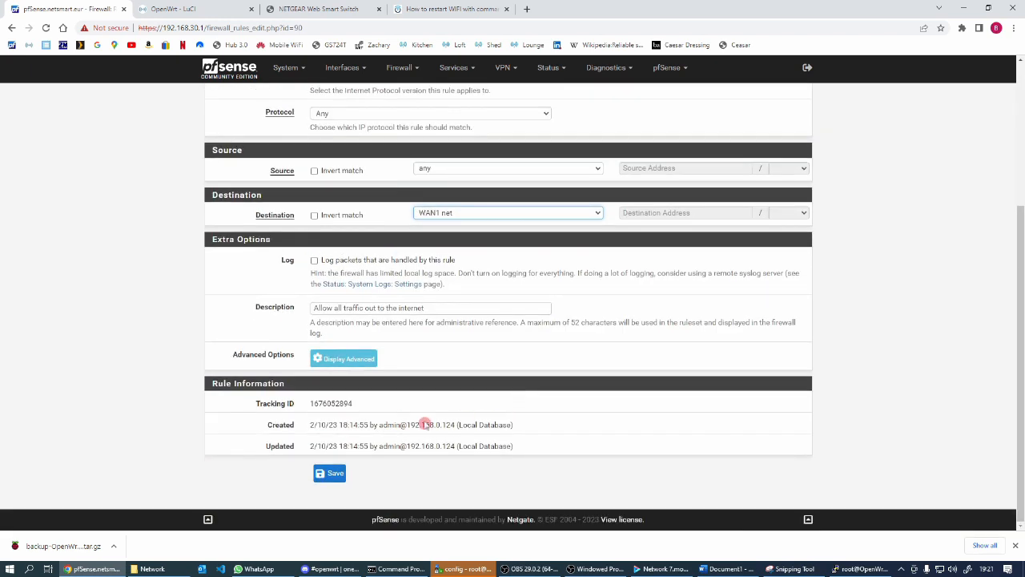
left_click(330, 473)
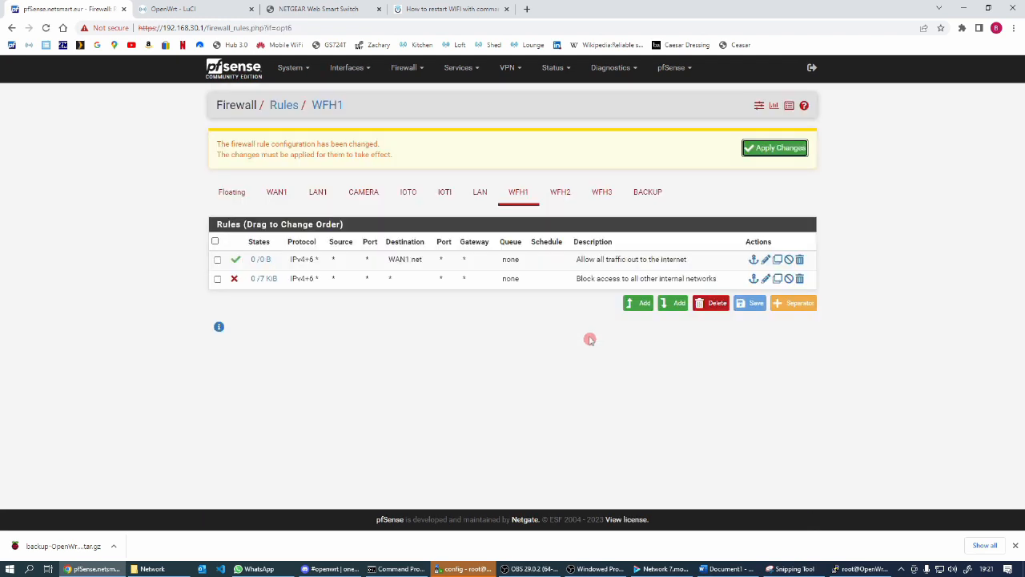
left_click(775, 148)
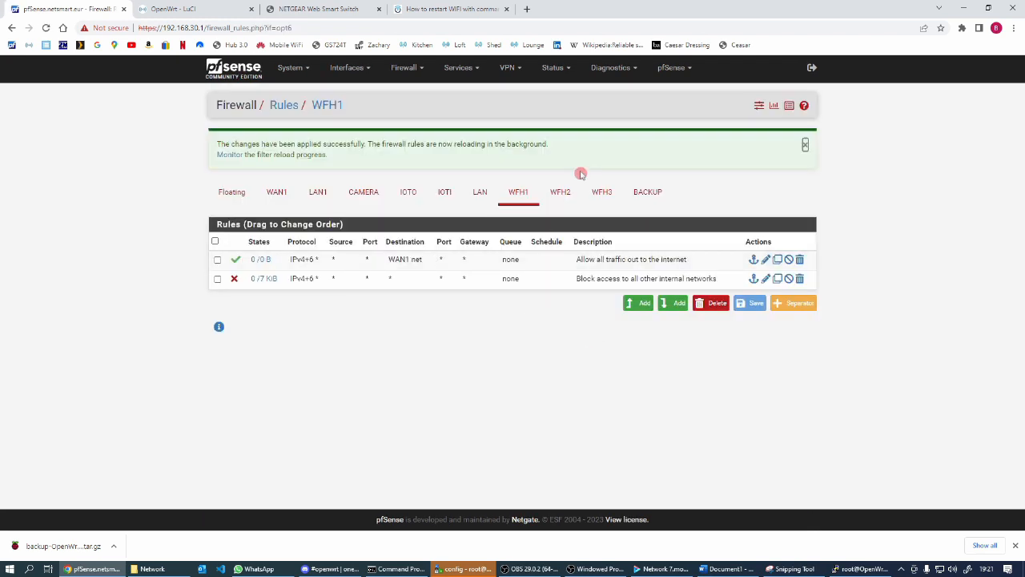
Set the destination of the WFH2 "Allow all traffic to access the internet" rule to WAN1 net, then save and apply the change.
left_click(561, 193)
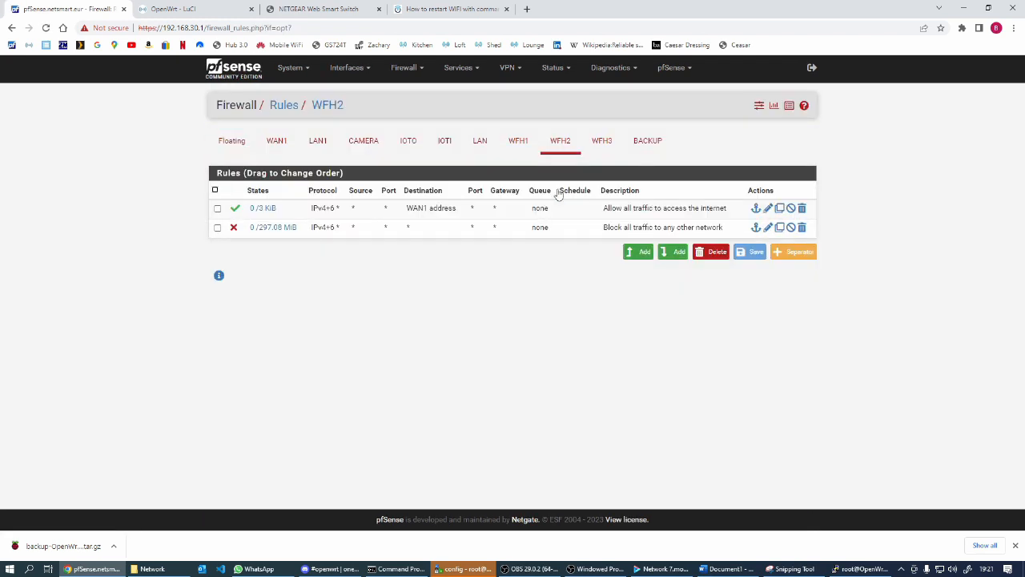
left_click(768, 208)
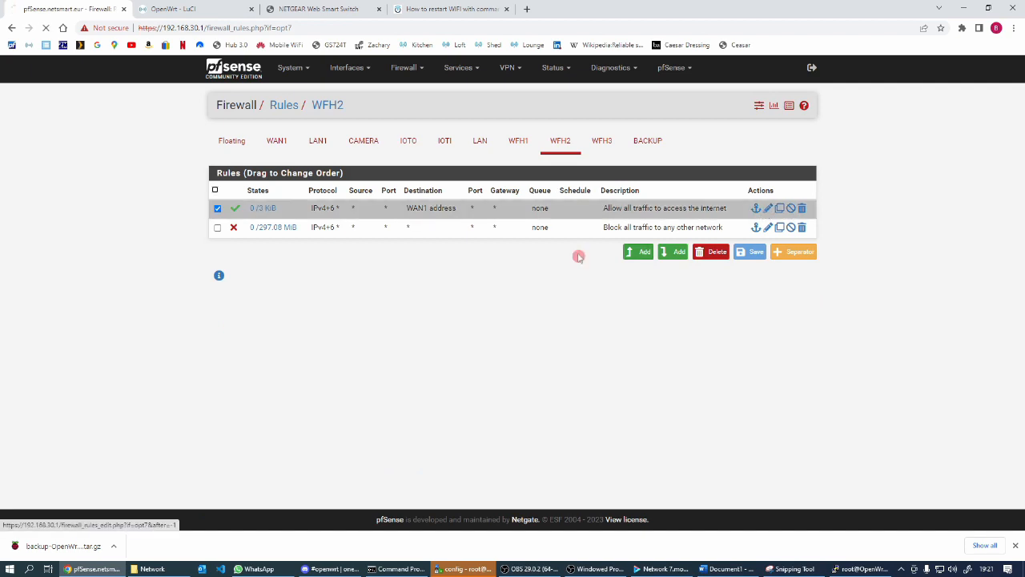
left_click(596, 427)
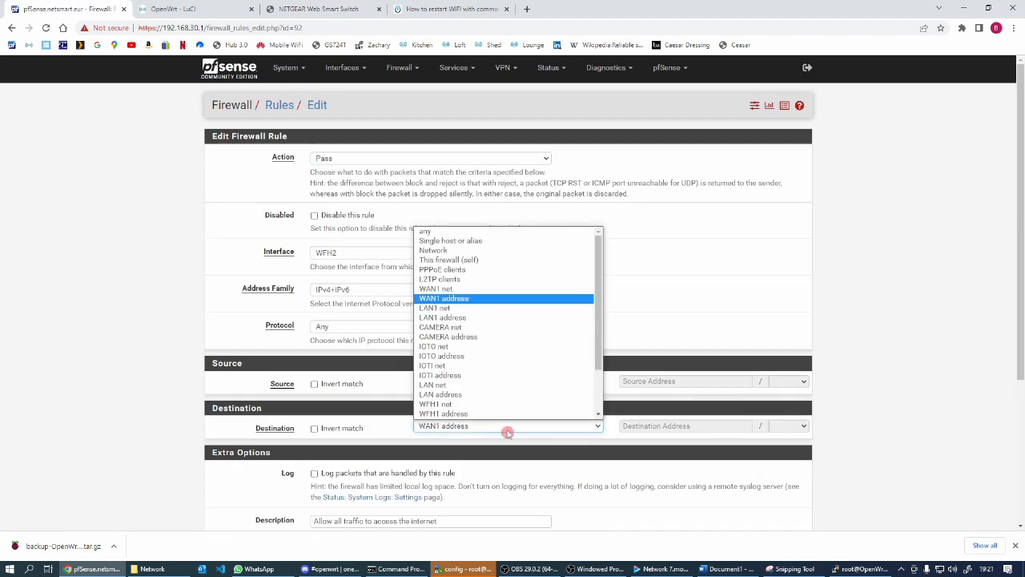
left_click(459, 289)
scroll(394, 506, "down", 3)
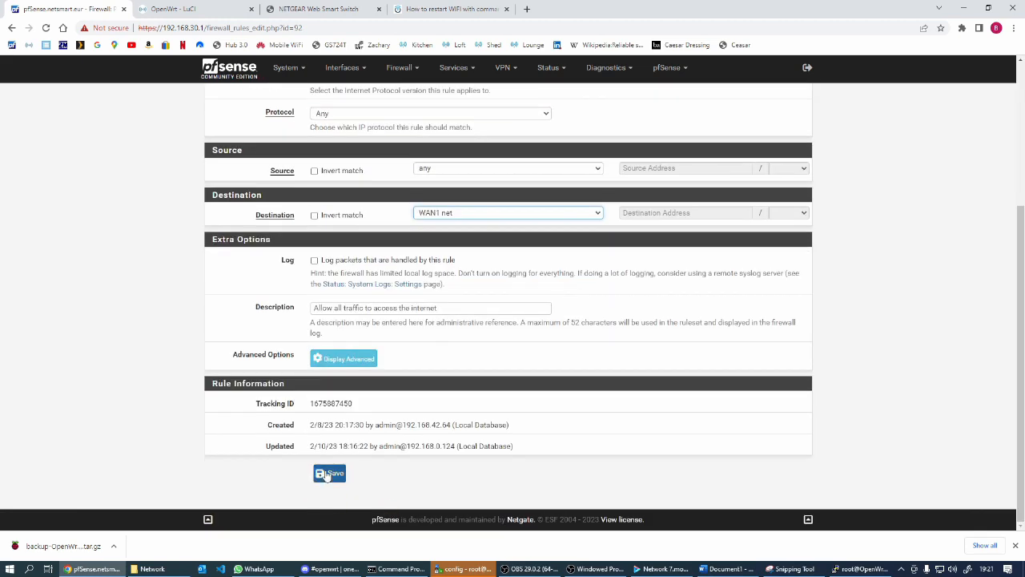
left_click(331, 473)
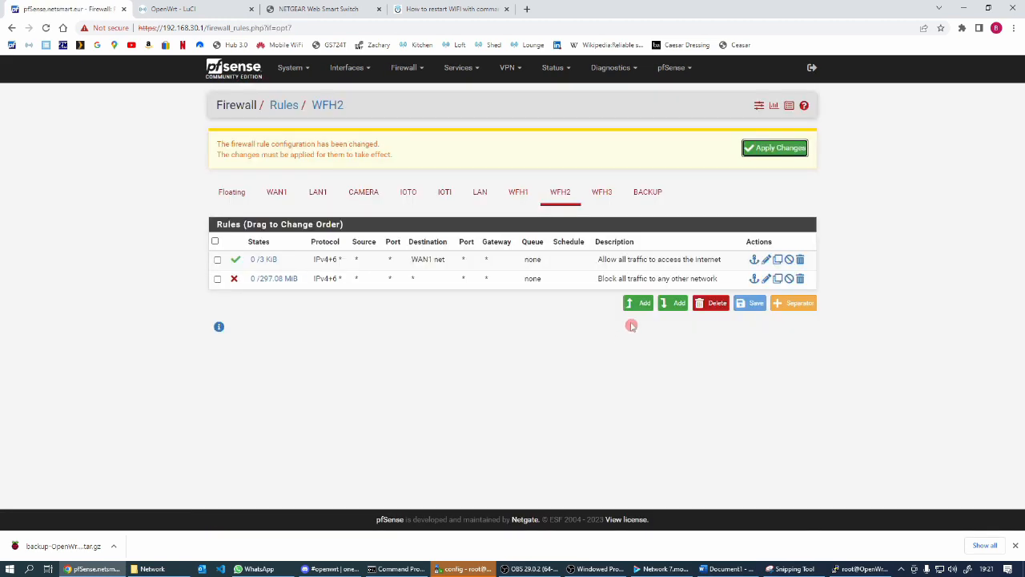
left_click(777, 149)
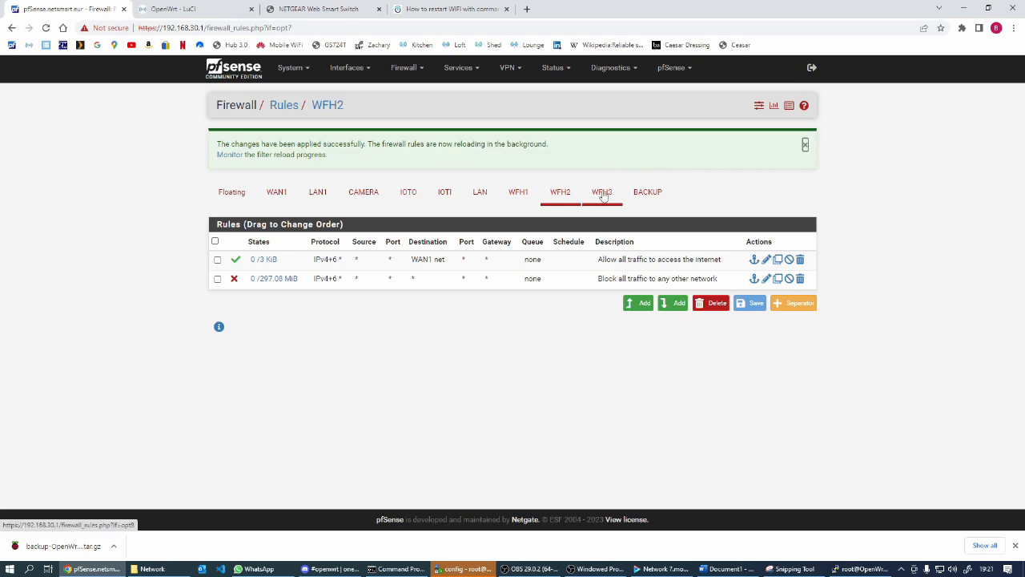
Check the destinations of the firewall rules on the WFH3 and WFH1 interfaces.
left_click(602, 194)
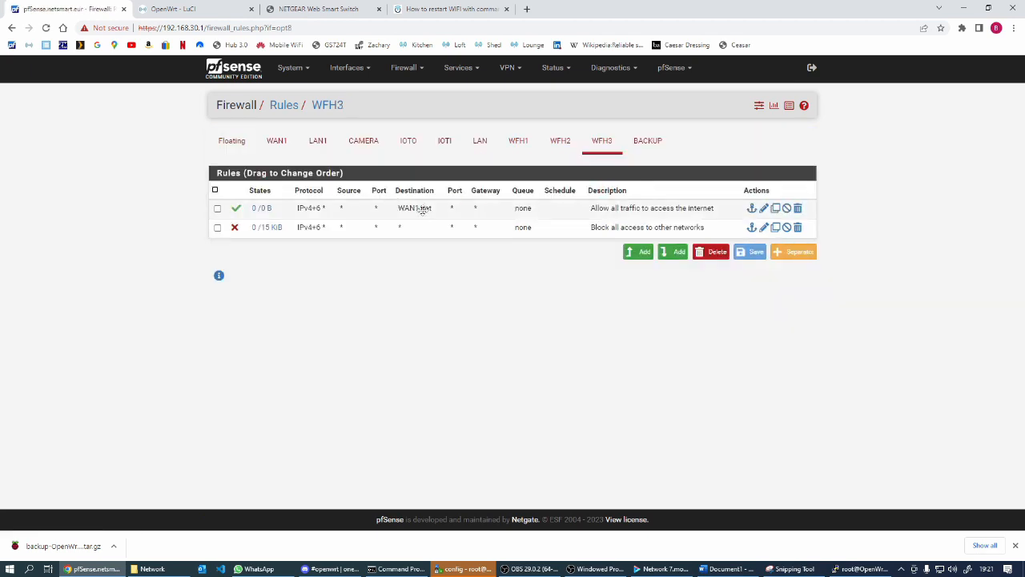
left_click(561, 142)
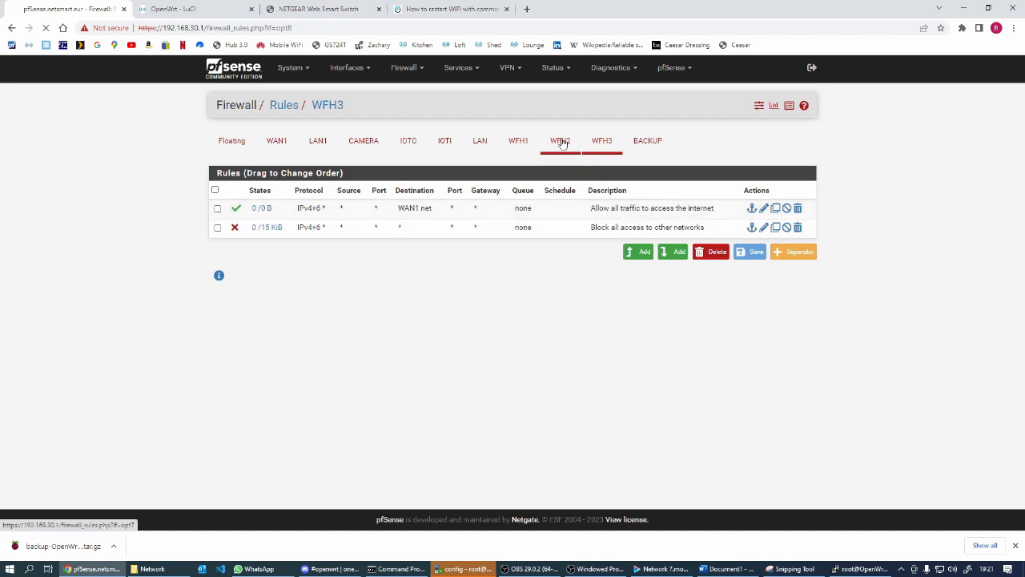
left_click(517, 144)
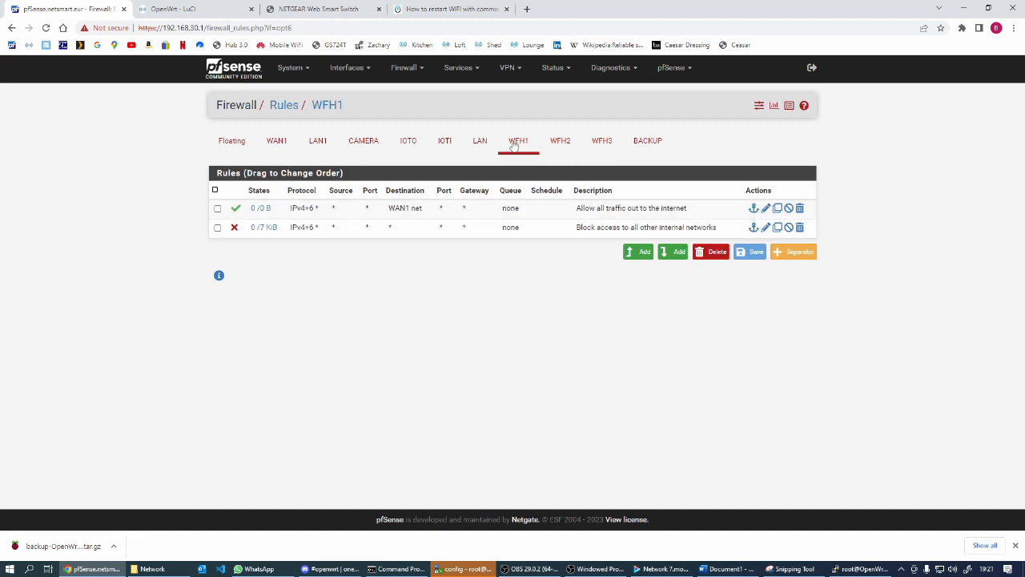
Correct the destination of the IOTO "Allow all traffic to the internet" rule to WAN1 net, then save and apply the change.
left_click(409, 141)
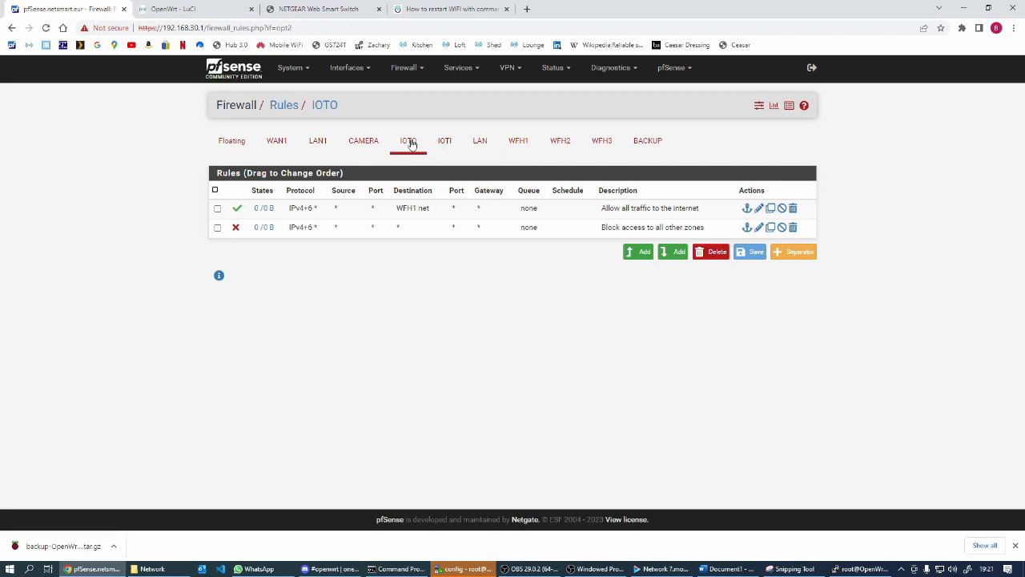
left_click(759, 208)
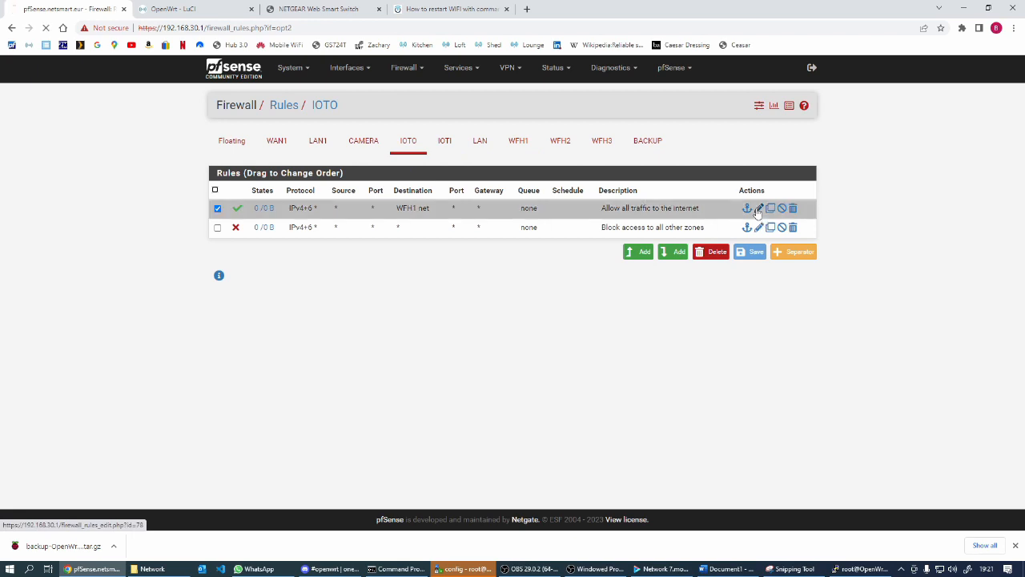
left_click(599, 427)
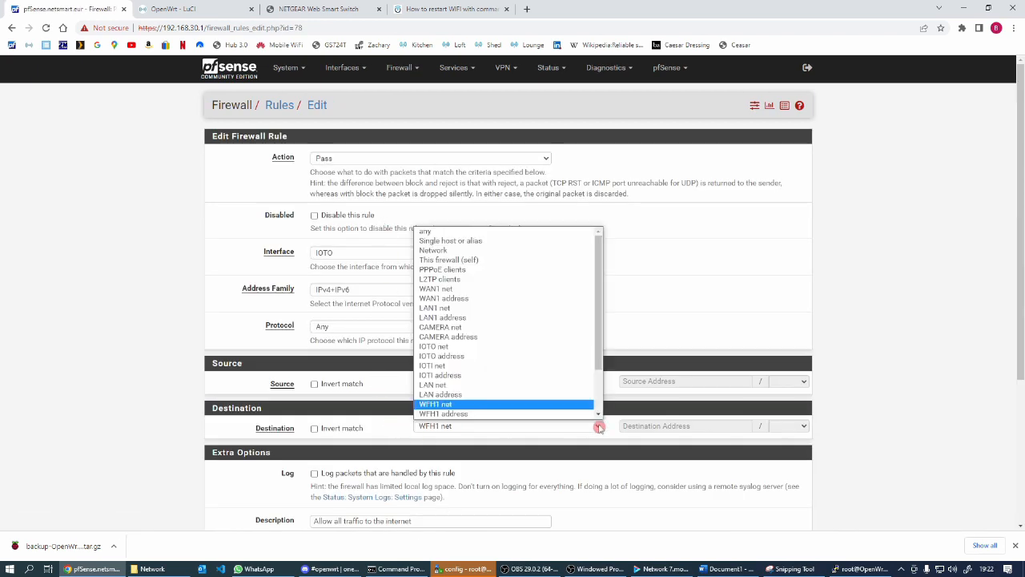
left_click(448, 290)
scroll(488, 422, "down", 3)
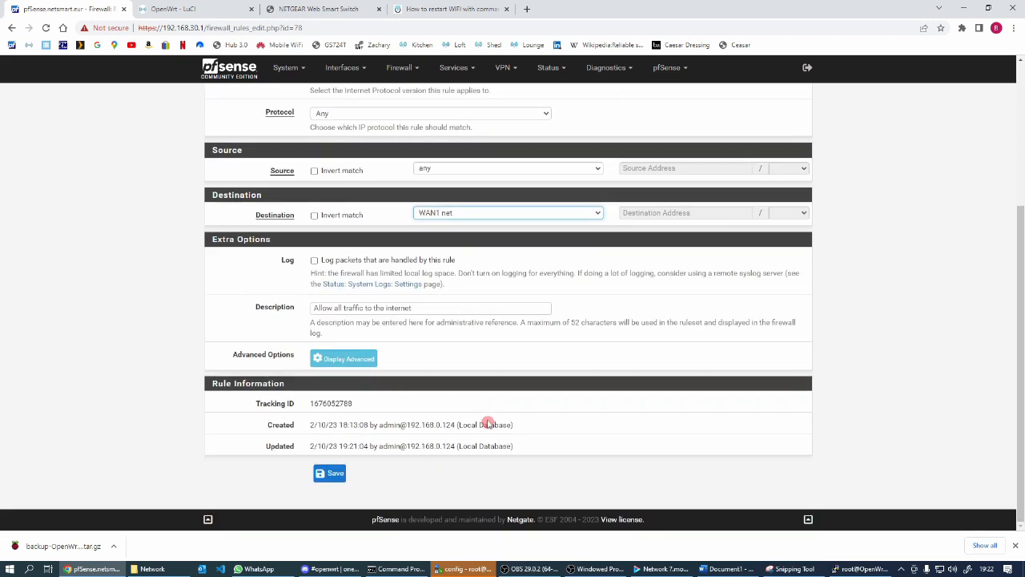
left_click(330, 473)
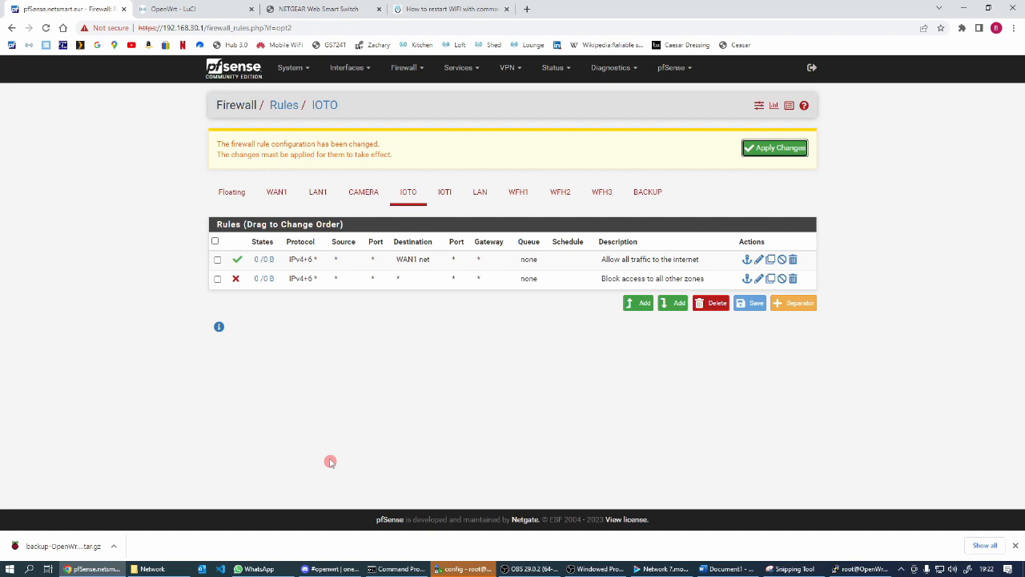
left_click(781, 148)
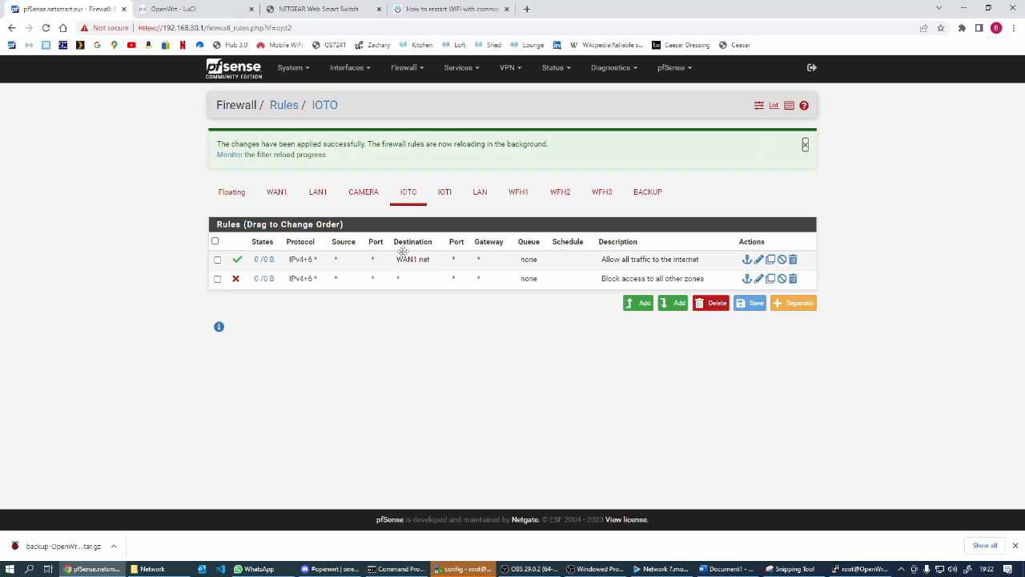
Switch back to the OpenWrt Wireless Overview and check the radio2 networks and the associated stations.
left_click(200, 10)
scroll(479, 409, "down", 3)
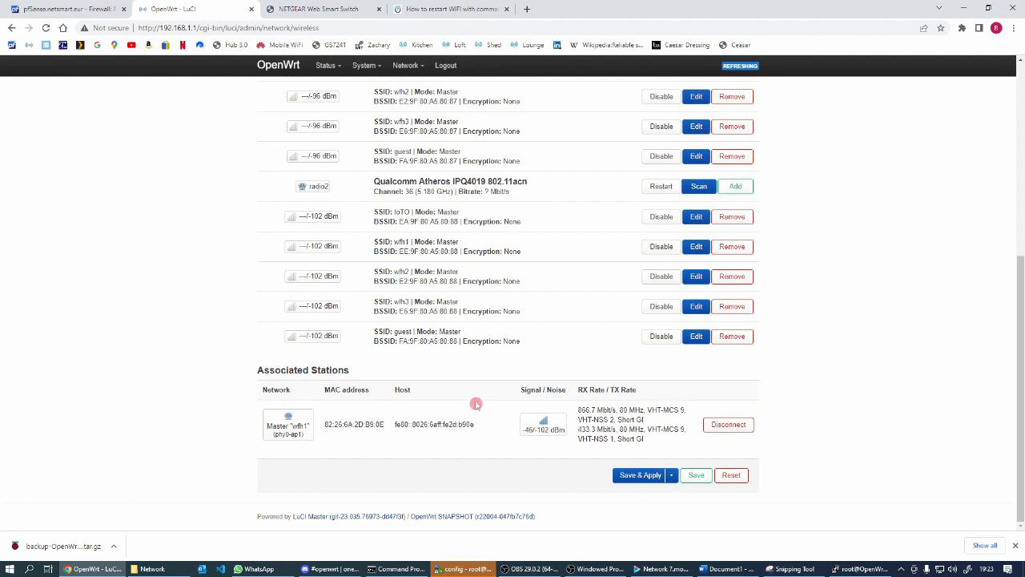
Switch to pfSense and review the DHCP server settings for the IOTO interface, including its subnet, address range and DNS servers.
scroll(400, 308, "up", 5)
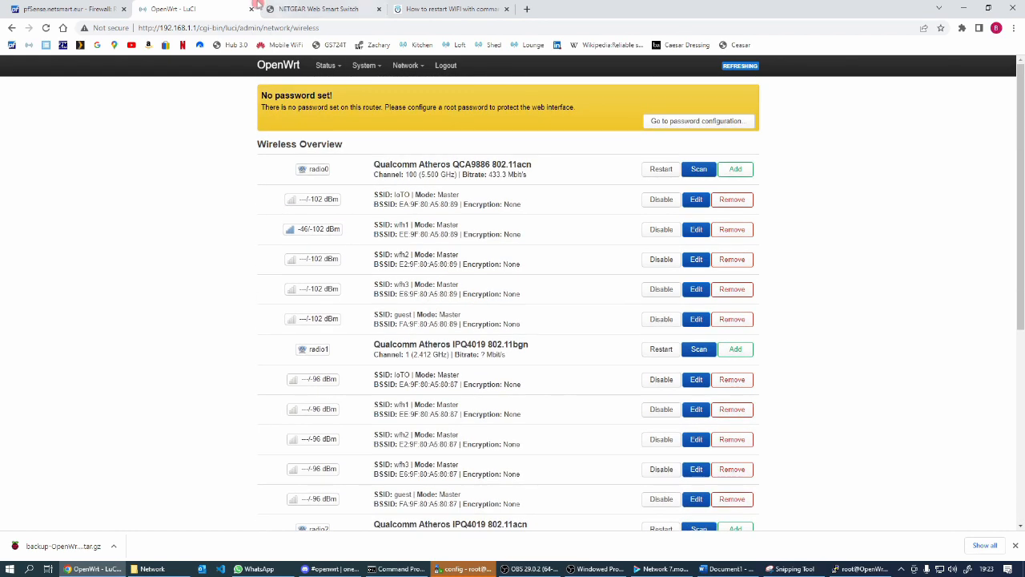
left_click(48, 10)
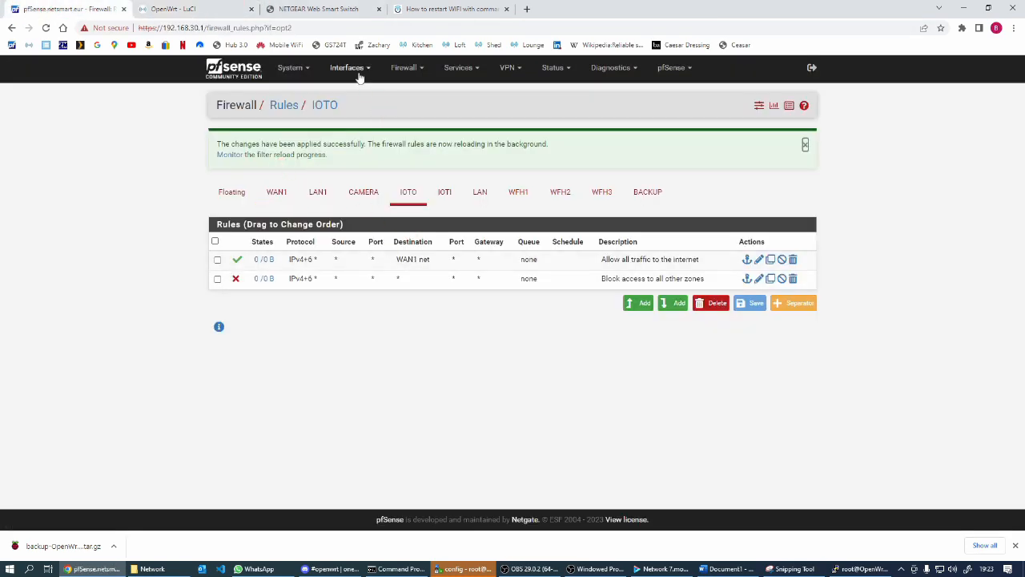
left_click(459, 69)
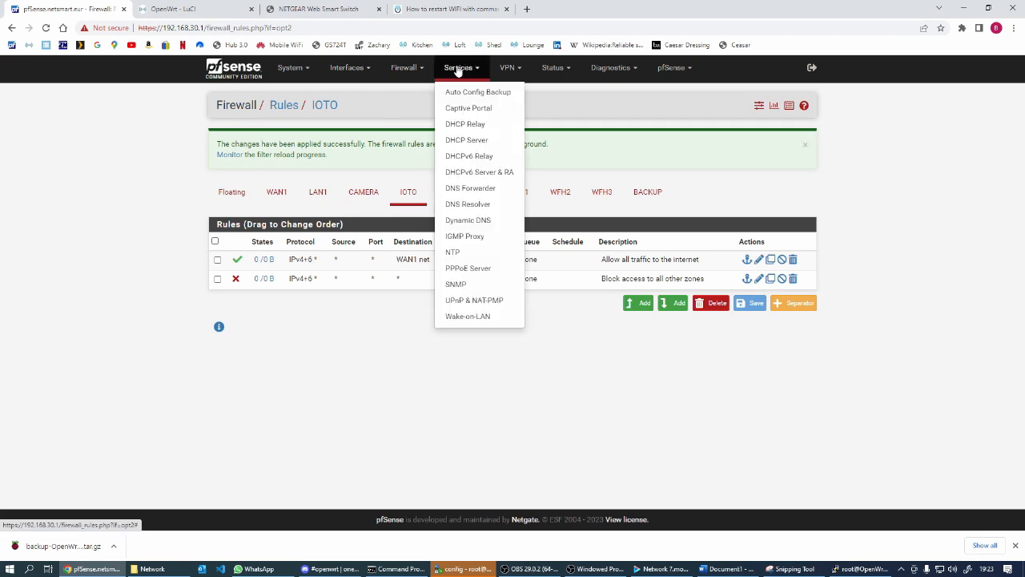
left_click(474, 143)
left_click(313, 141)
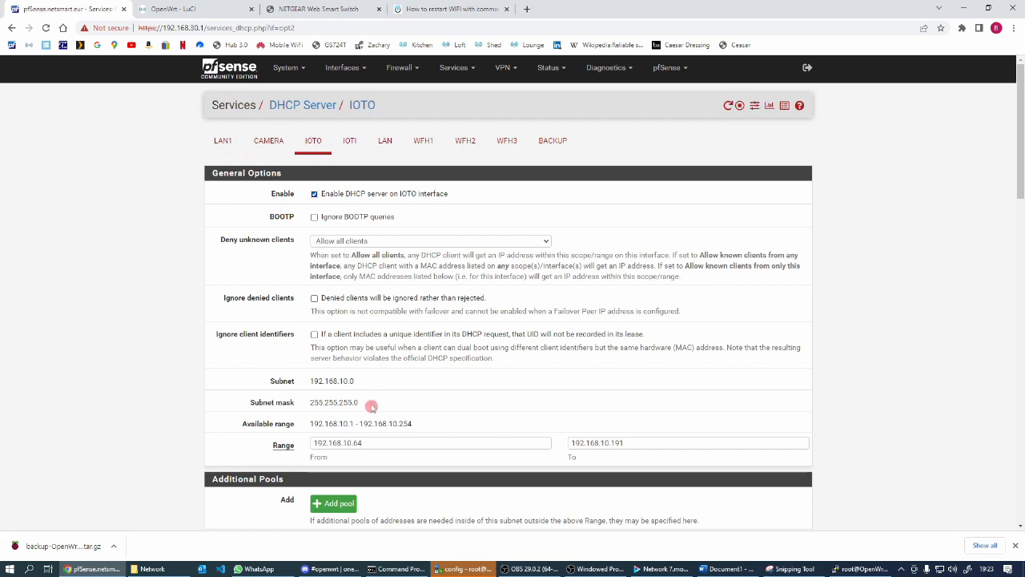
scroll(372, 407, "down", 3)
scroll(371, 407, "down", 3)
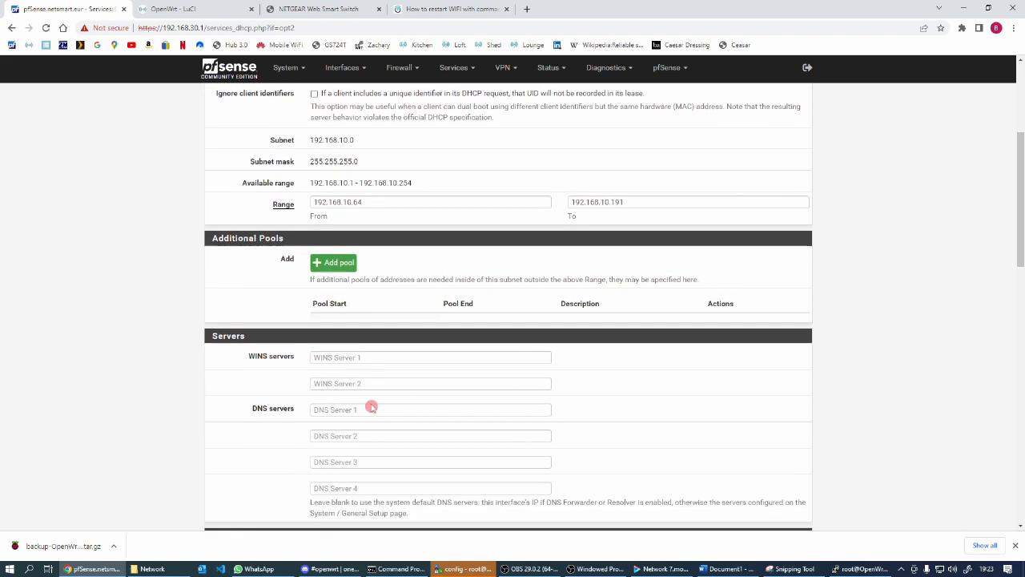
scroll(372, 405, "up", 6)
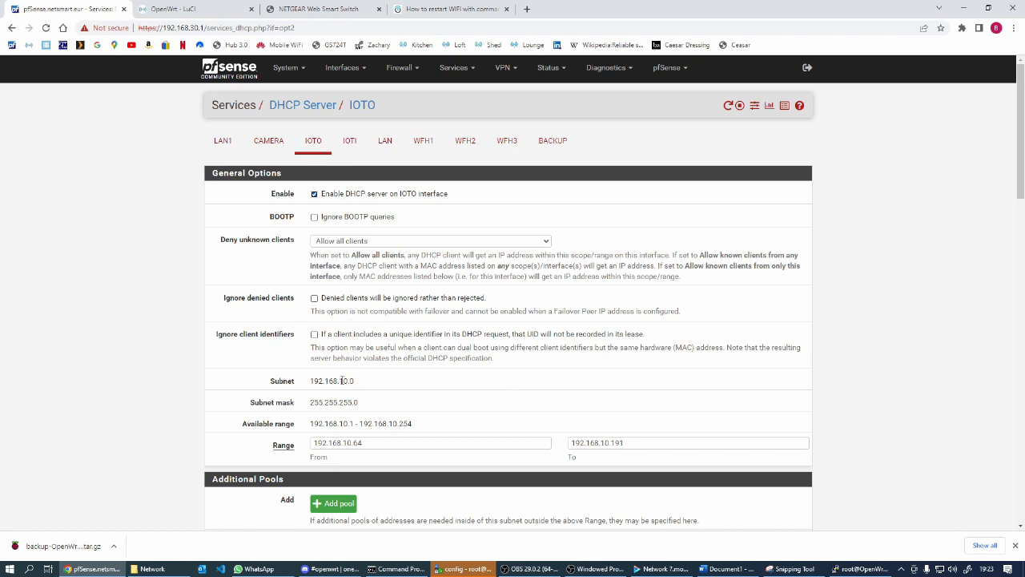
scroll(342, 380, "down", 1)
left_click(343, 383)
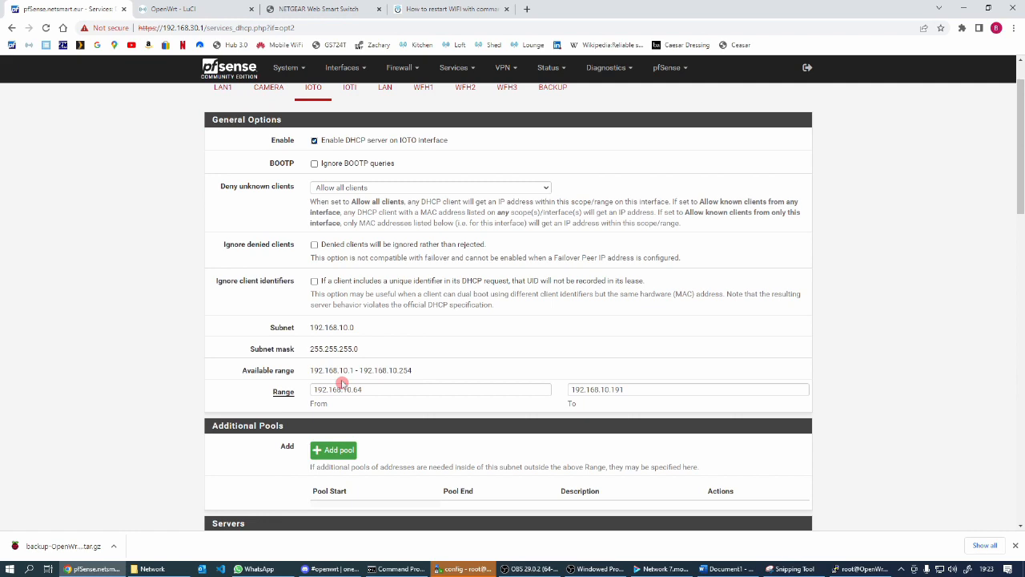
scroll(343, 383, "down", 4)
scroll(342, 382, "up", 4)
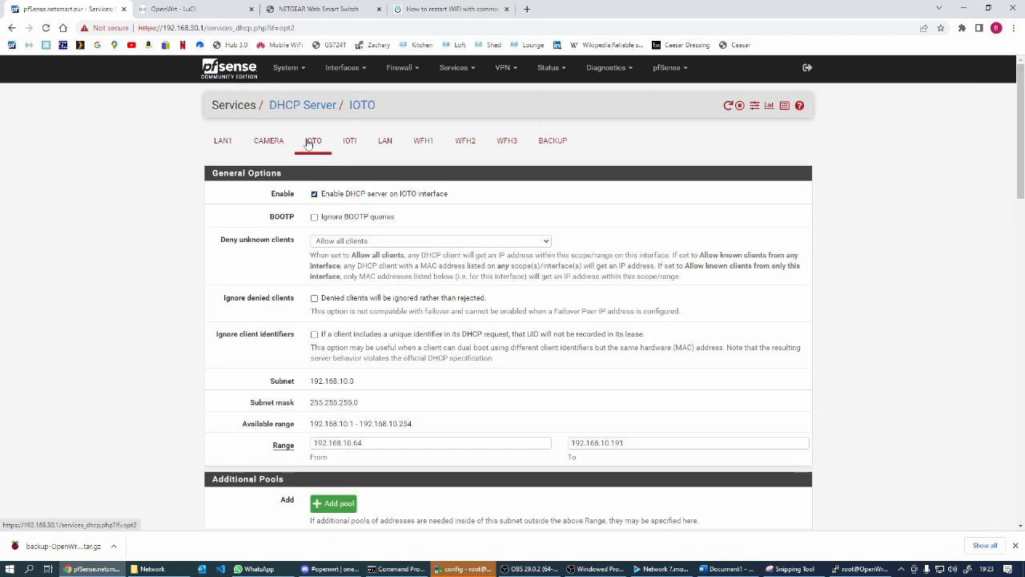
scroll(403, 320, "down", 5)
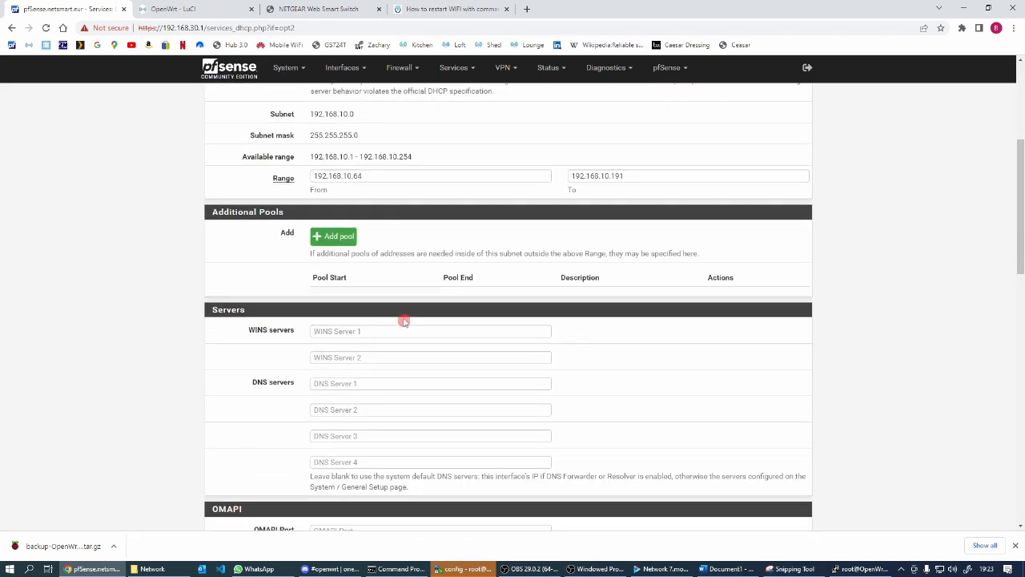
scroll(403, 321, "down", 5)
scroll(401, 323, "up", 6)
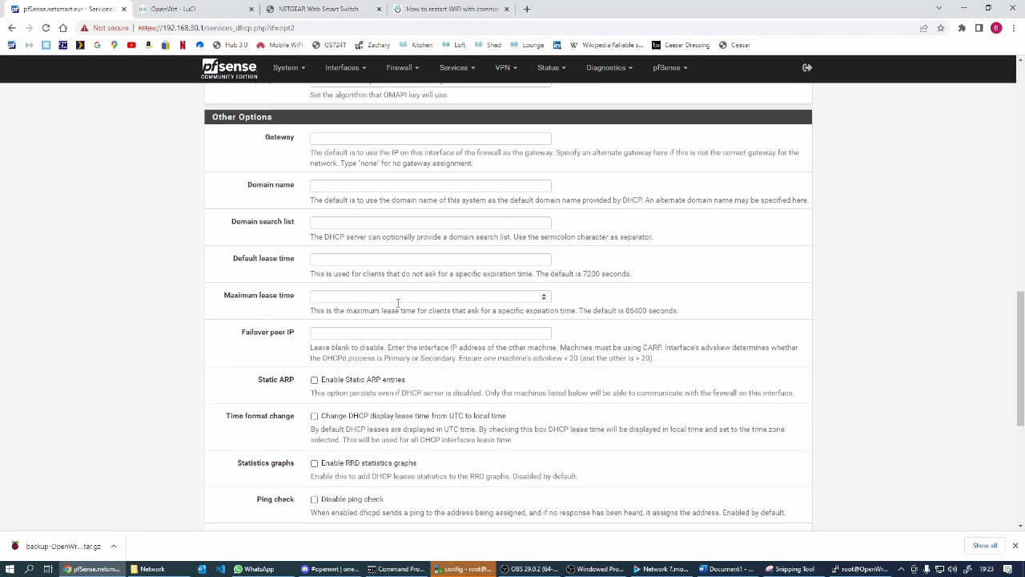
scroll(381, 318, "up", 6)
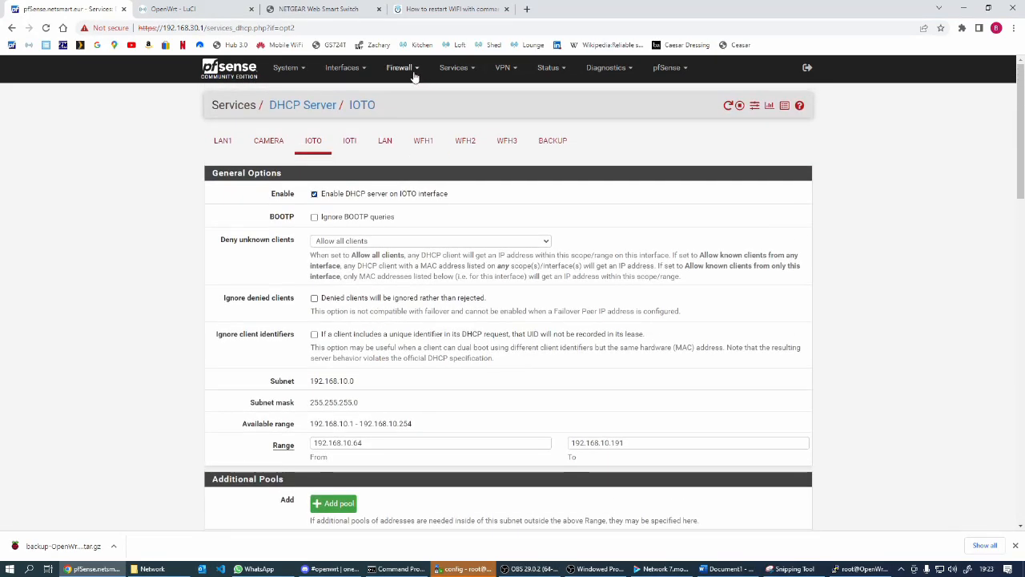
Move the WFH1 firewall rule "Block access to all other internal networks" above the internet allow rule and save the order.
left_click(404, 69)
left_click(397, 125)
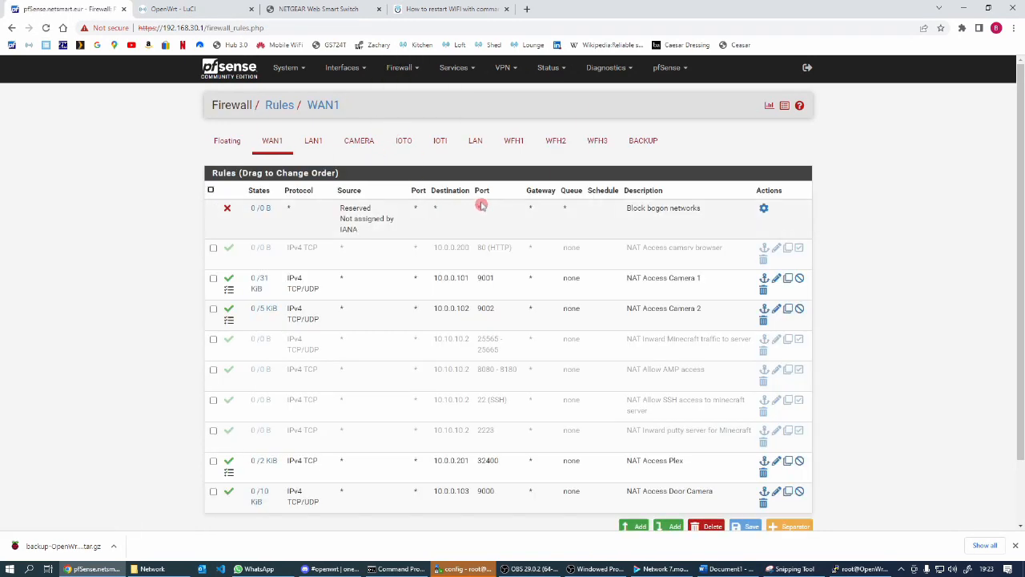
left_click(512, 144)
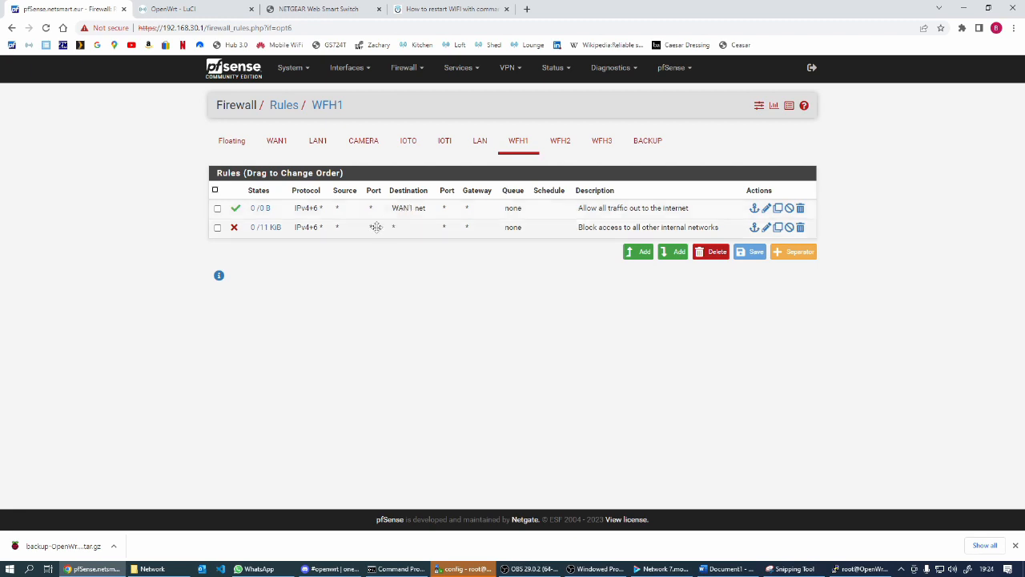
left_click_drag(376, 228, 382, 206)
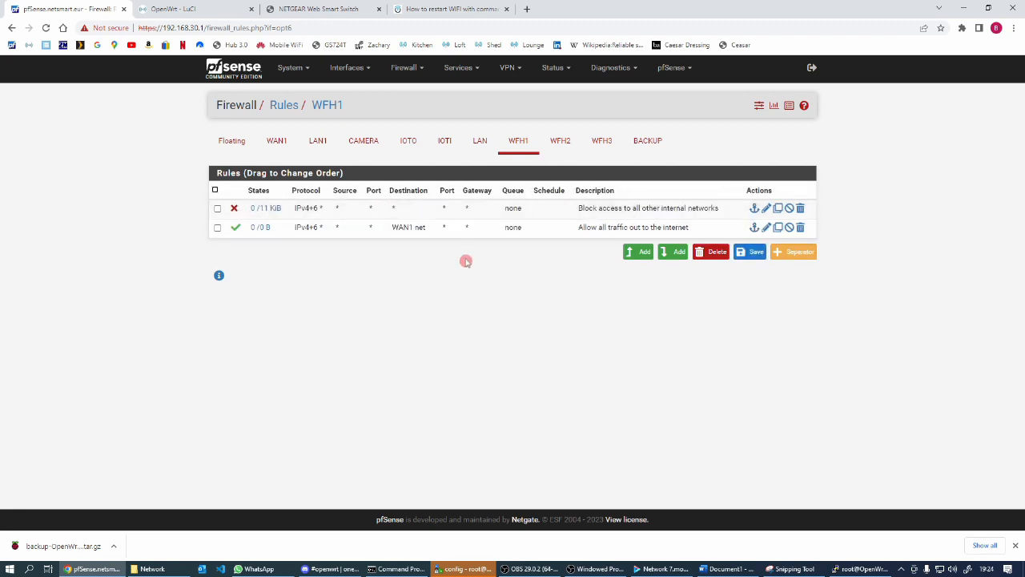
left_click(410, 229)
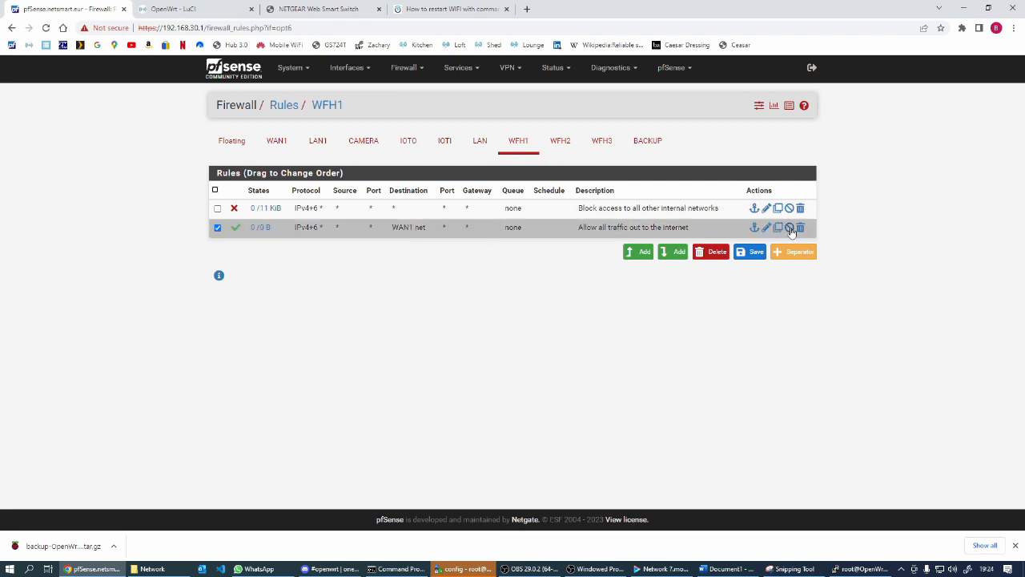
left_click(767, 228)
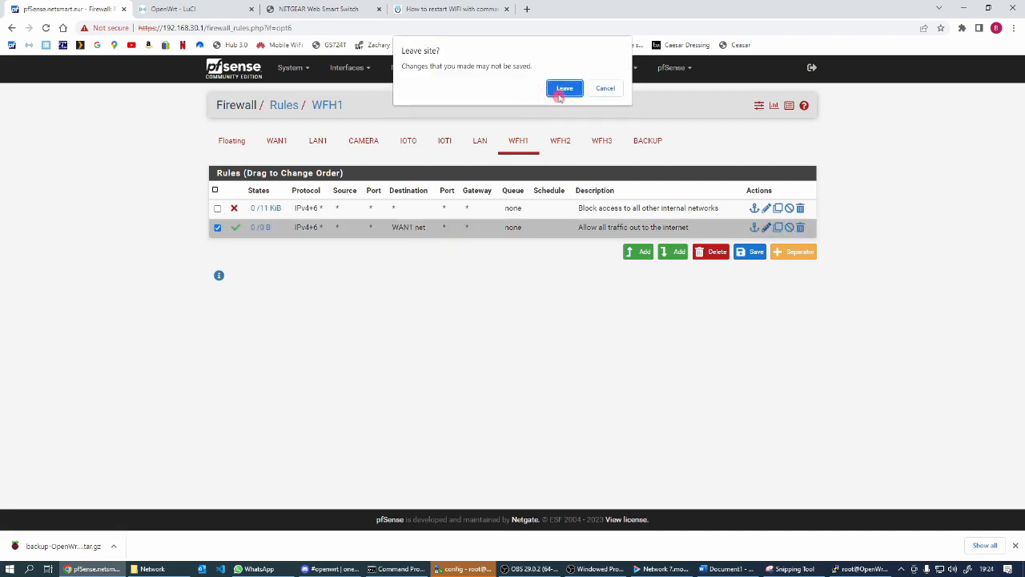
left_click(607, 89)
left_click(757, 254)
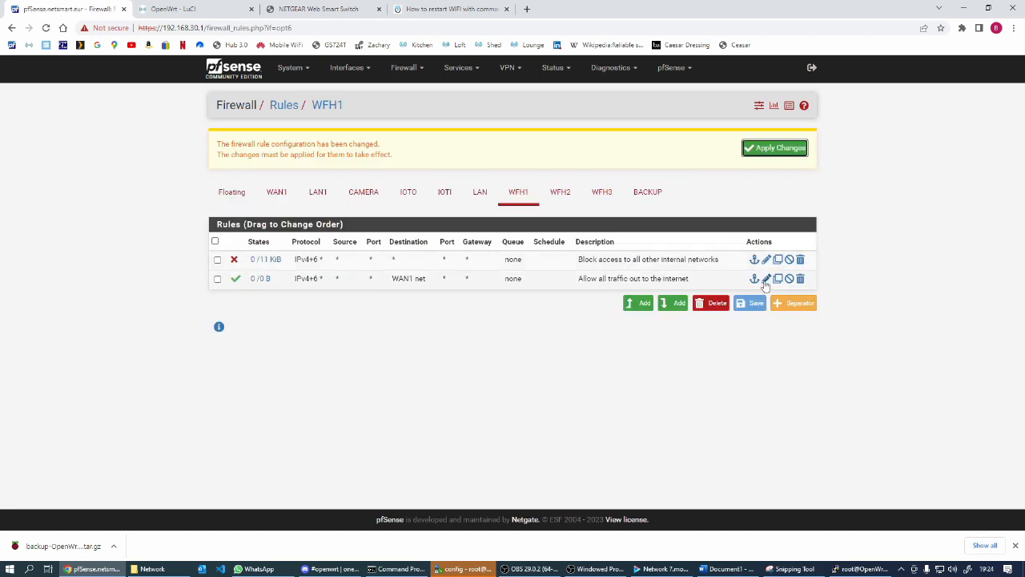
Set the destination of the WFH1 rule "Allow all traffic out to the internet" to any and save it.
left_click(767, 278)
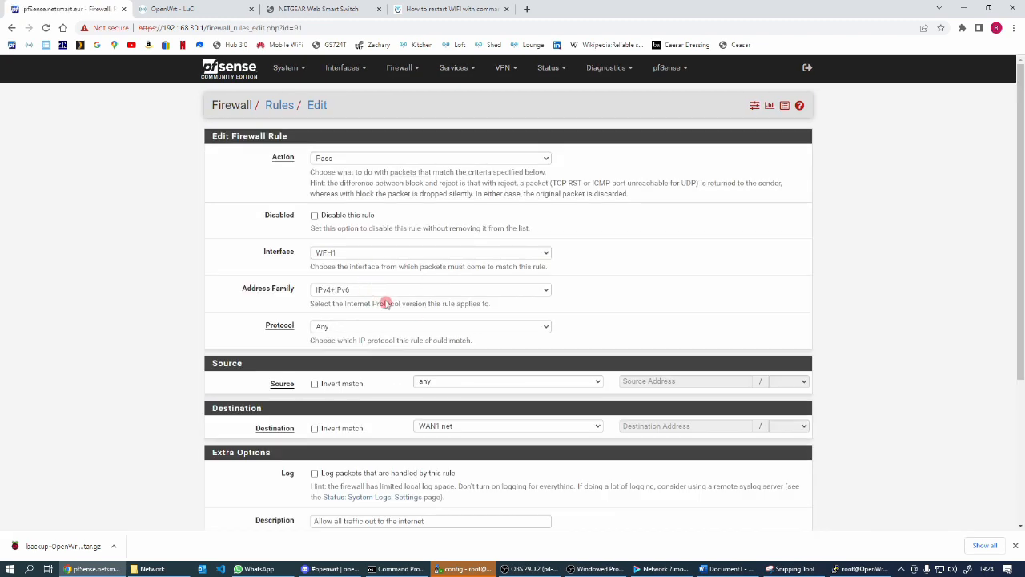
left_click(597, 427)
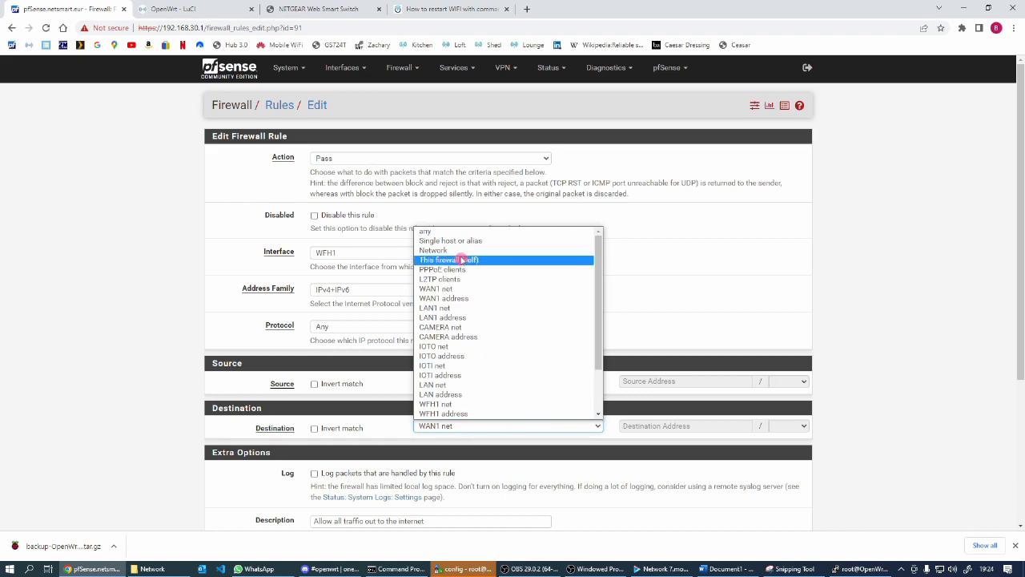
left_click(446, 233)
scroll(563, 465, "down", 3)
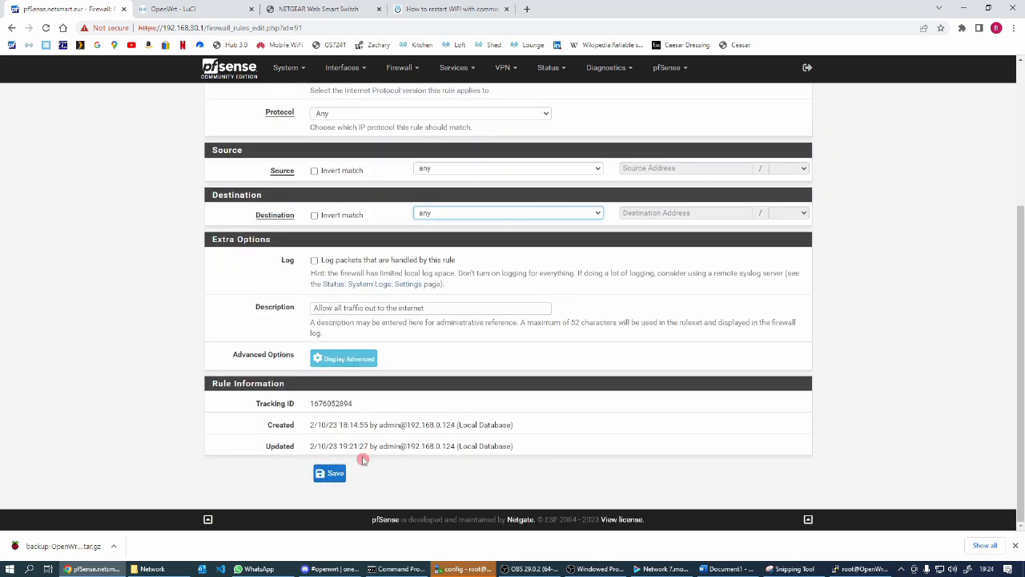
left_click(330, 473)
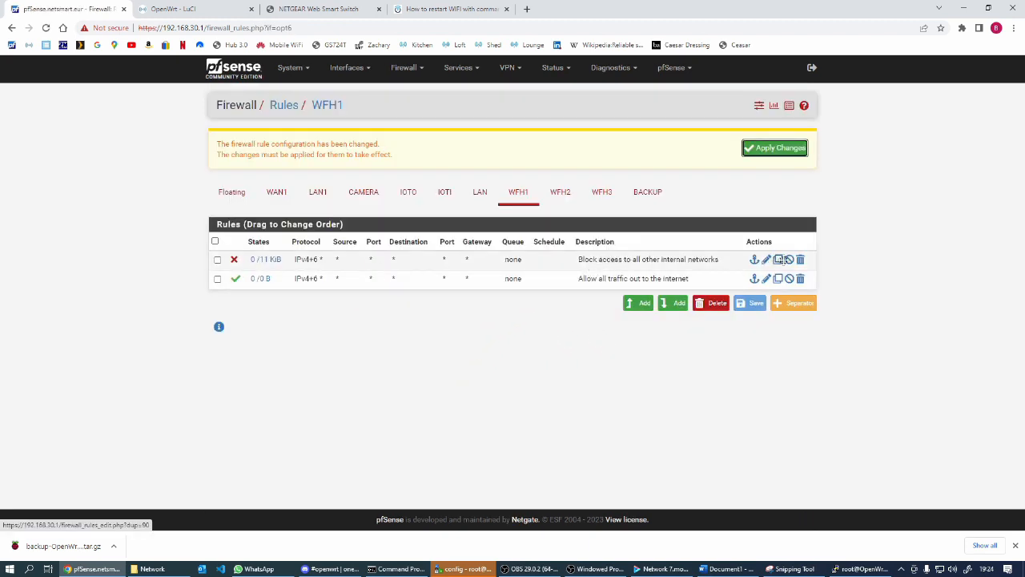
Set the destination of the WFH1 rule "Block access to all other internal networks" to LAN1 net and save it.
left_click(766, 259)
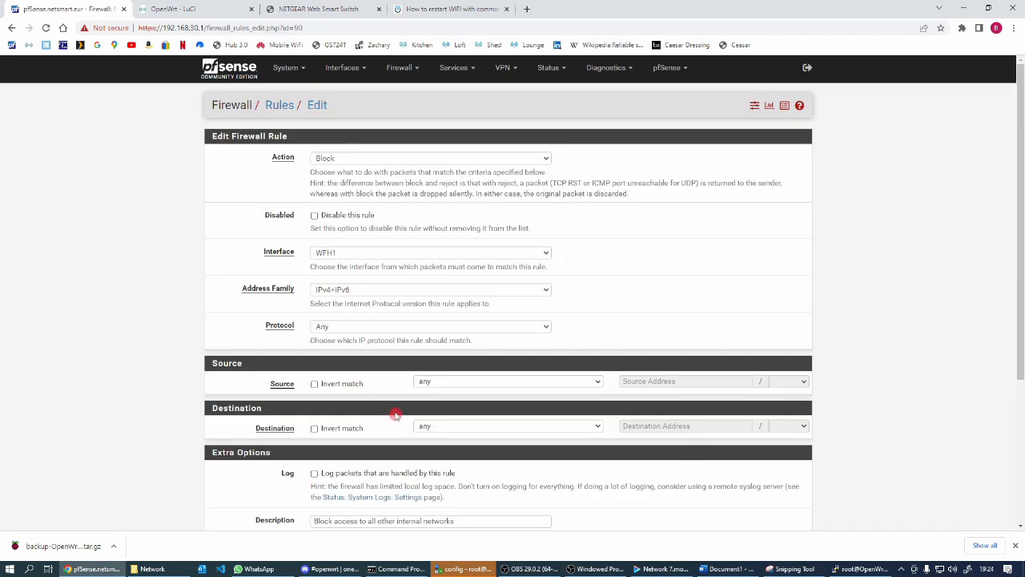
left_click(598, 428)
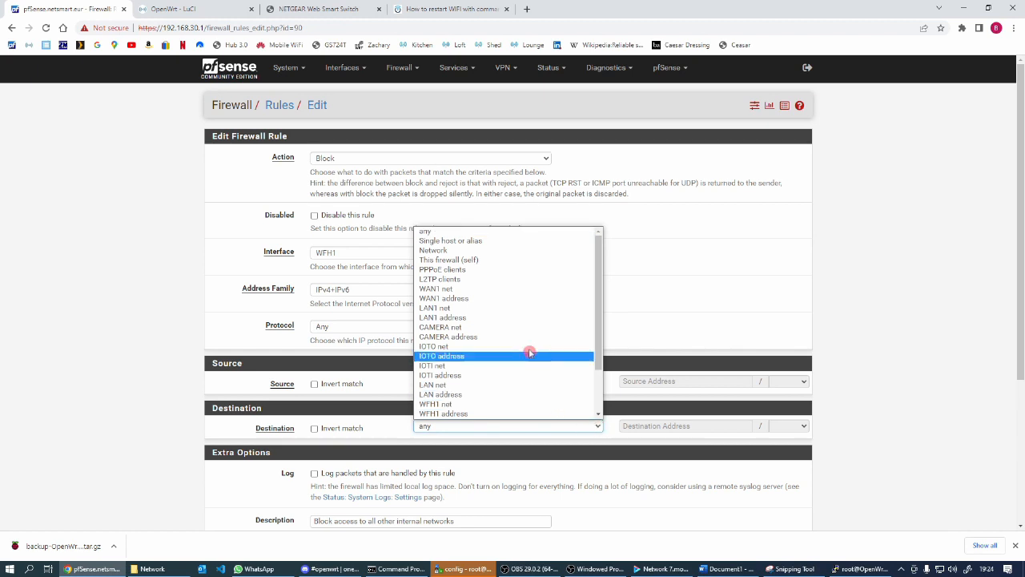
left_click(470, 310)
scroll(509, 484, "down", 5)
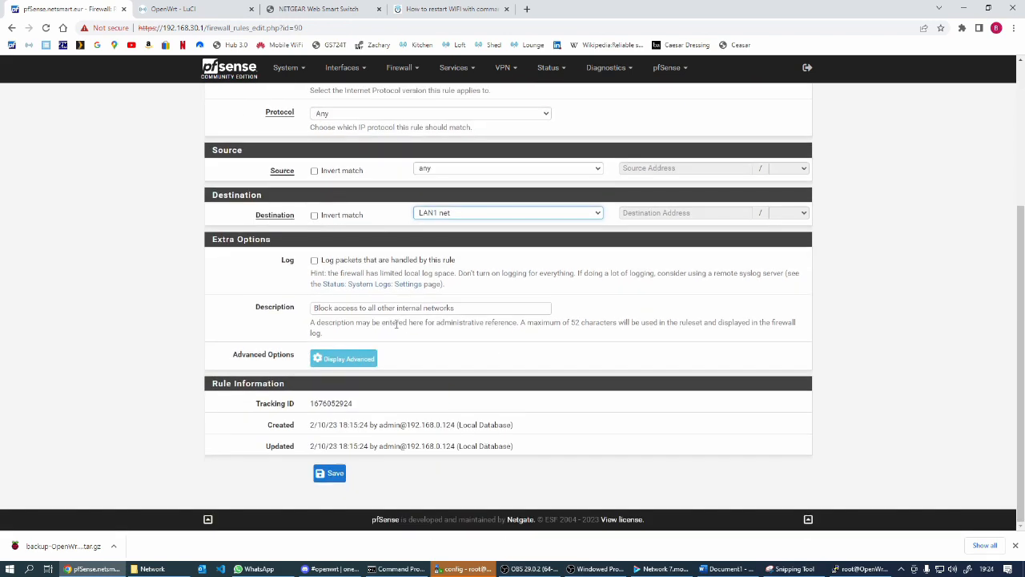
left_click(329, 473)
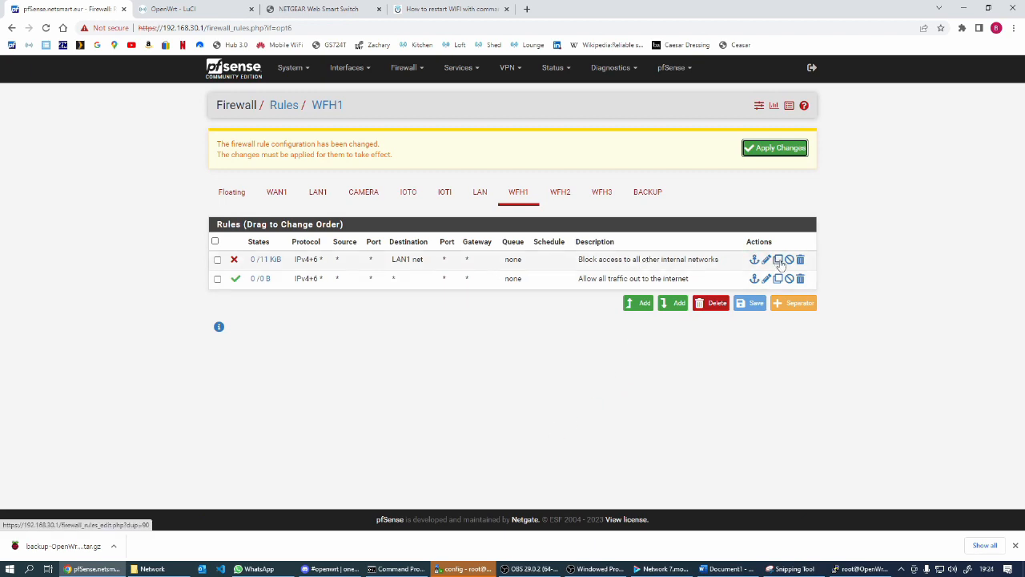
Duplicate the WFH1 block rule for LAN1 net with CAMERA net as its destination, save it, and apply the firewall changes.
left_click(777, 260)
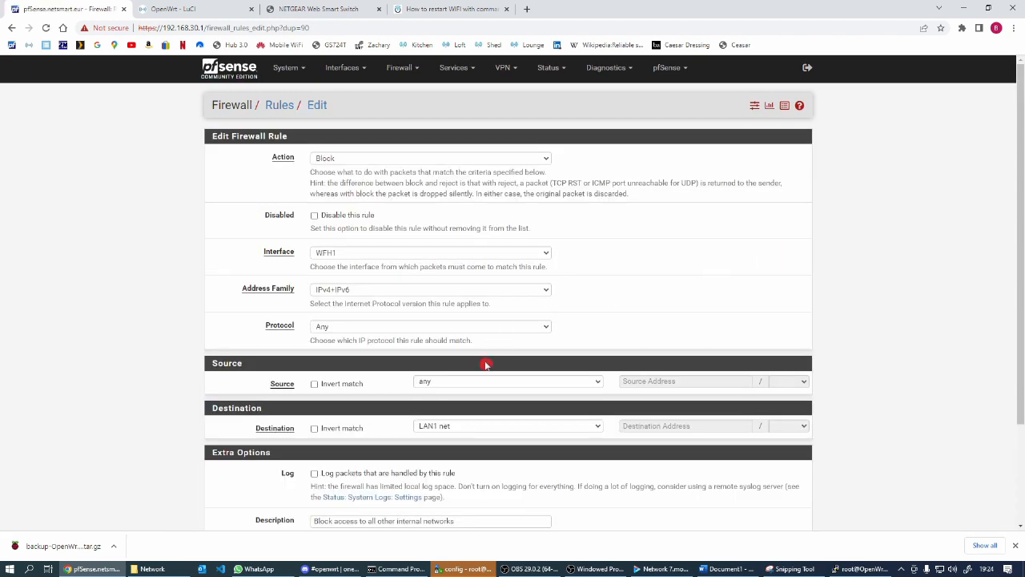
left_click(596, 426)
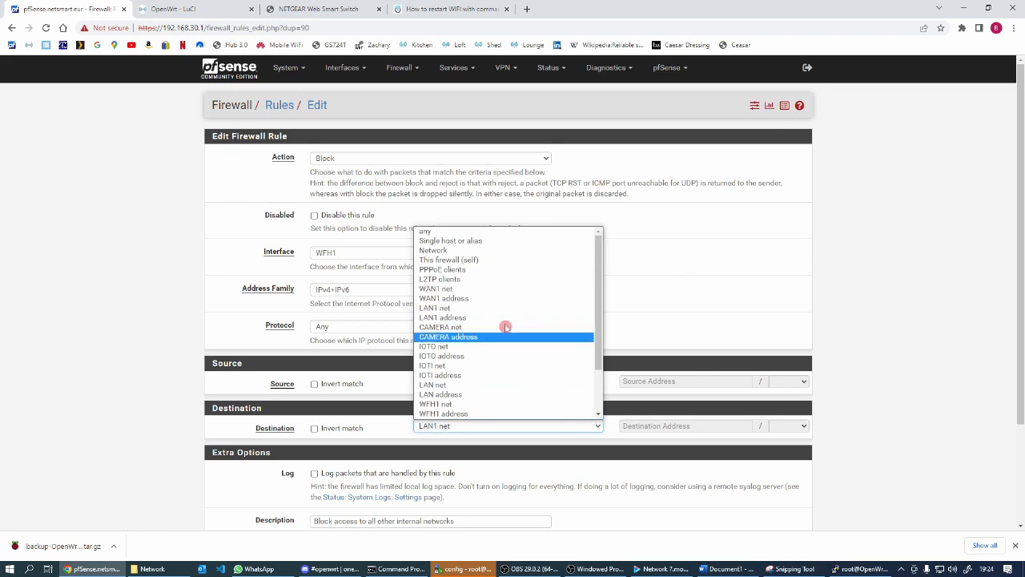
left_click(458, 327)
scroll(425, 454, "down", 3)
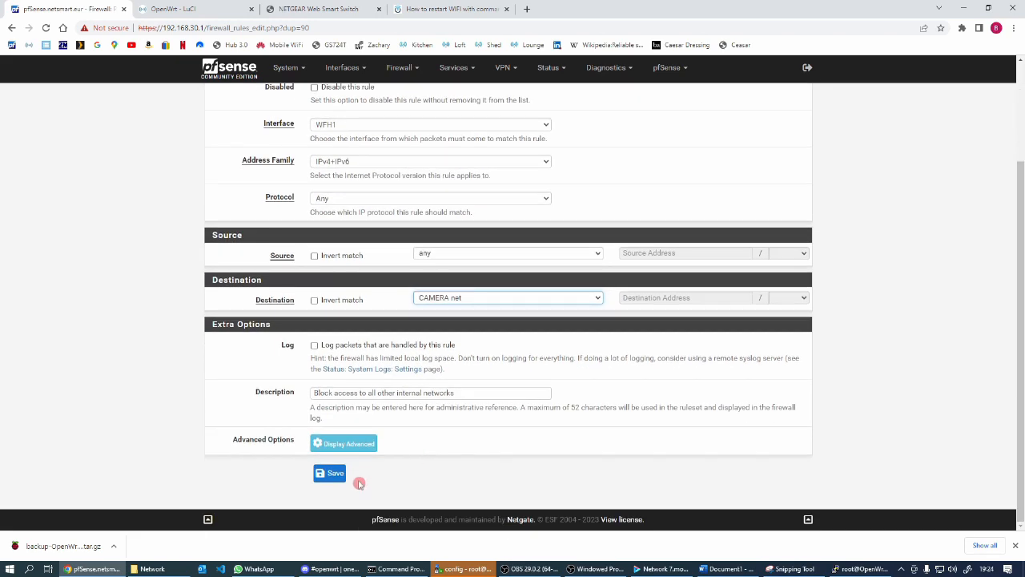
left_click(329, 474)
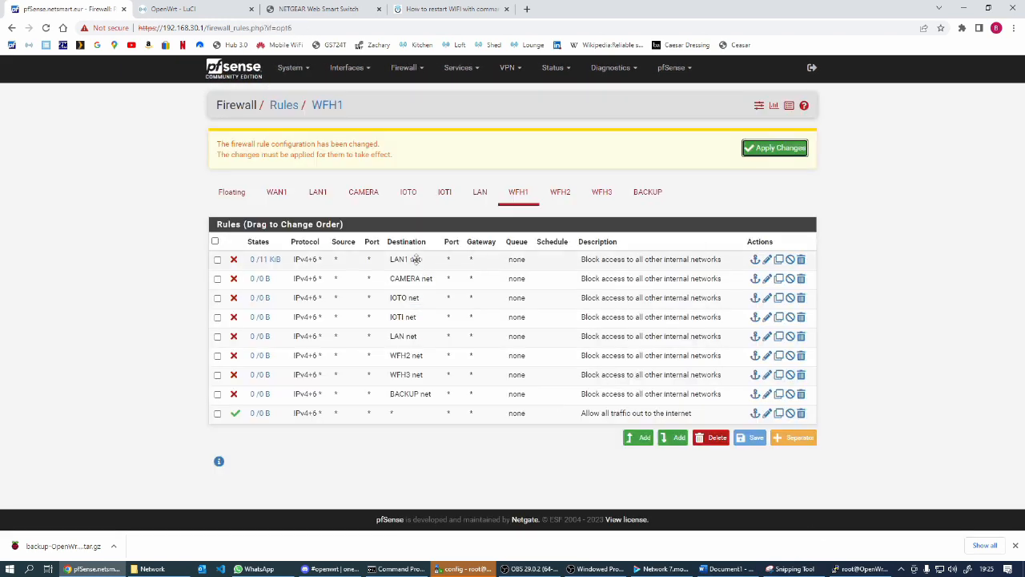
left_click(778, 149)
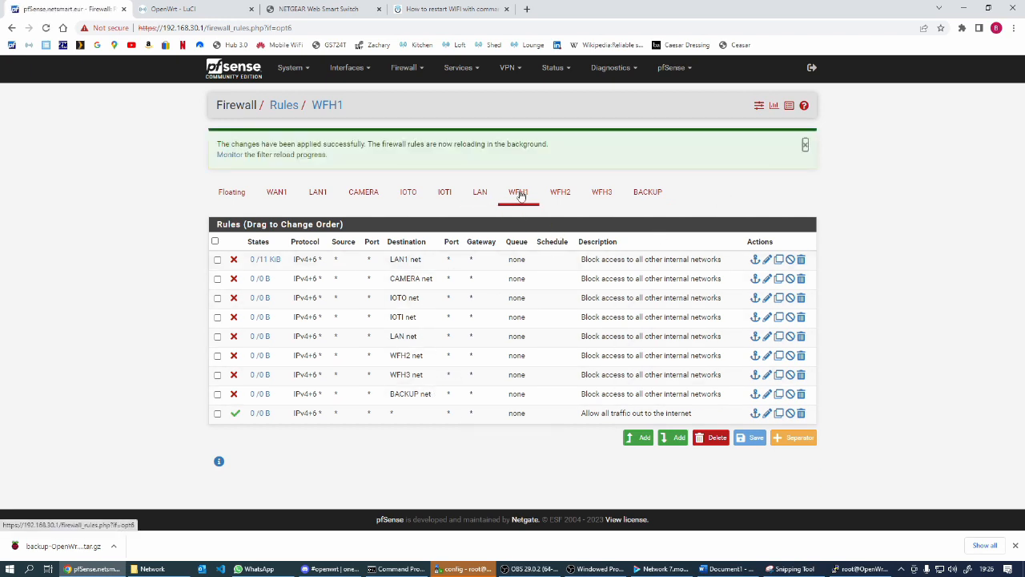
Check the associated stations in the OpenWrt Wireless Overview and return to pfSense to view the IOTO firewall rules.
left_click(202, 13)
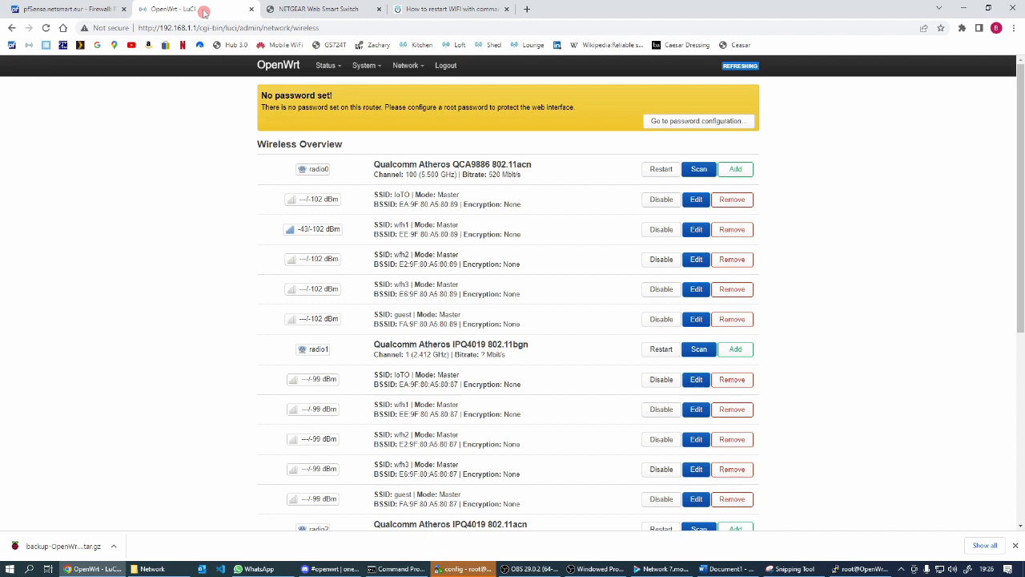
scroll(418, 378, "down", 5)
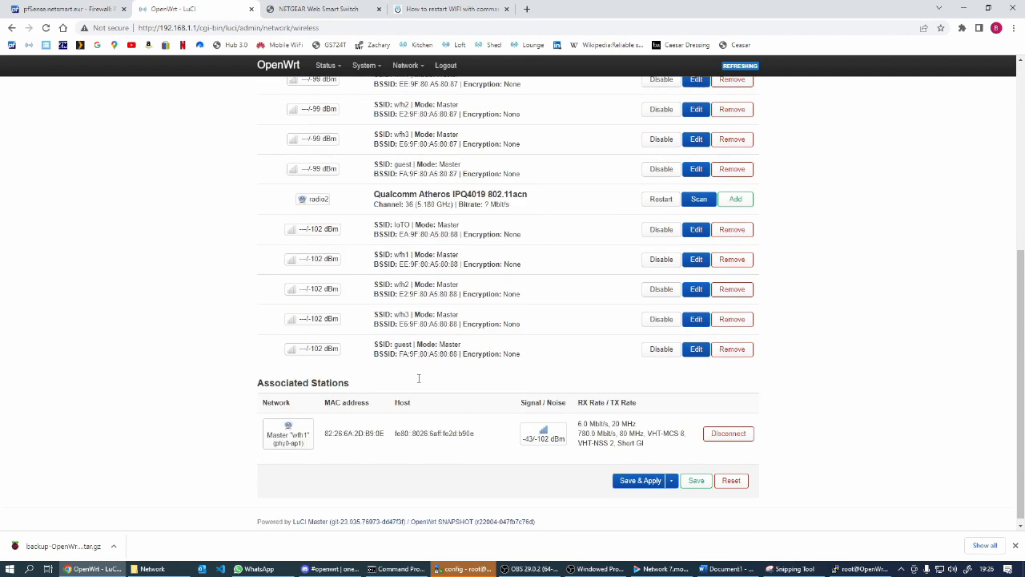
left_click(411, 446)
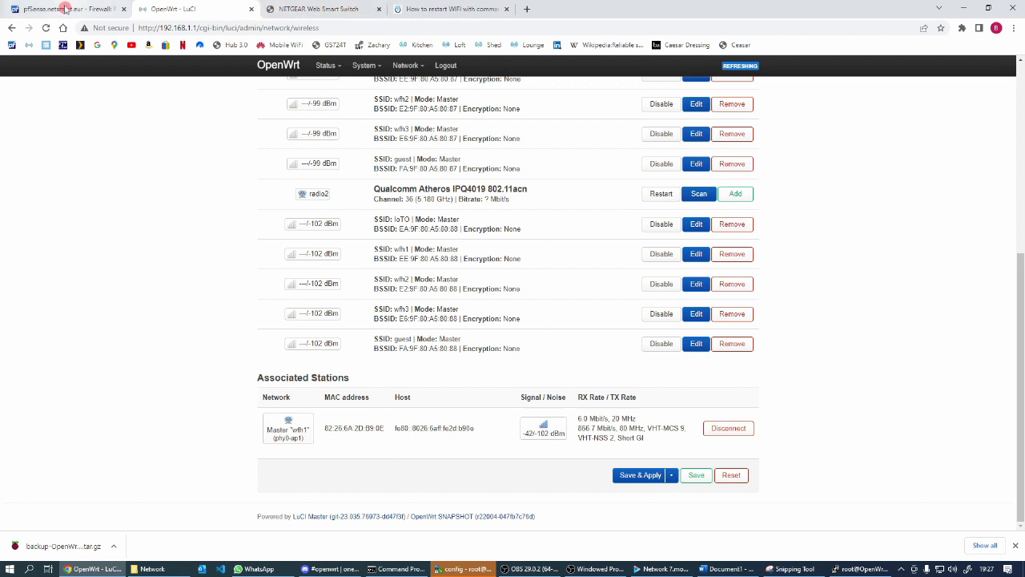
left_click(66, 8)
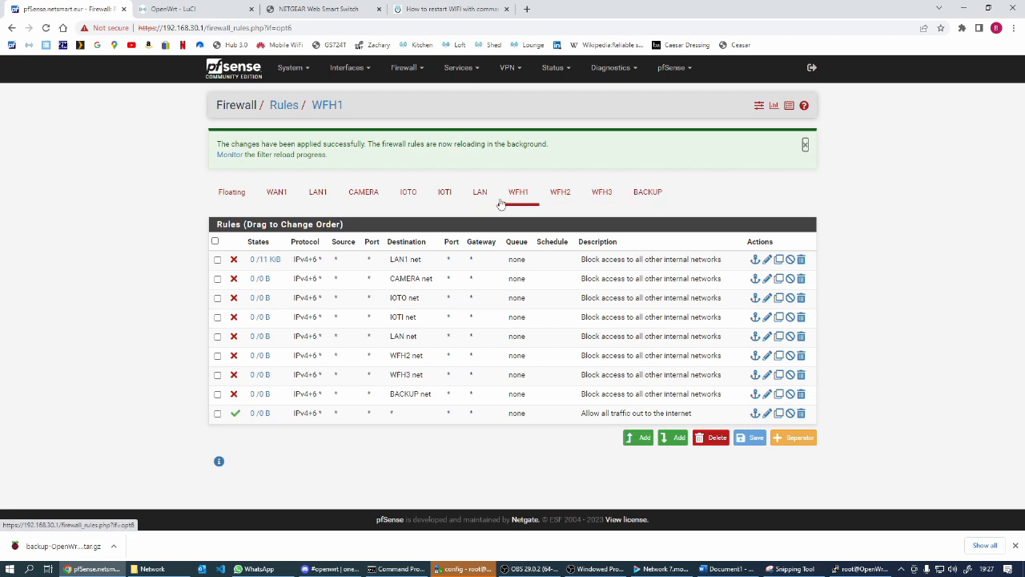
left_click(408, 194)
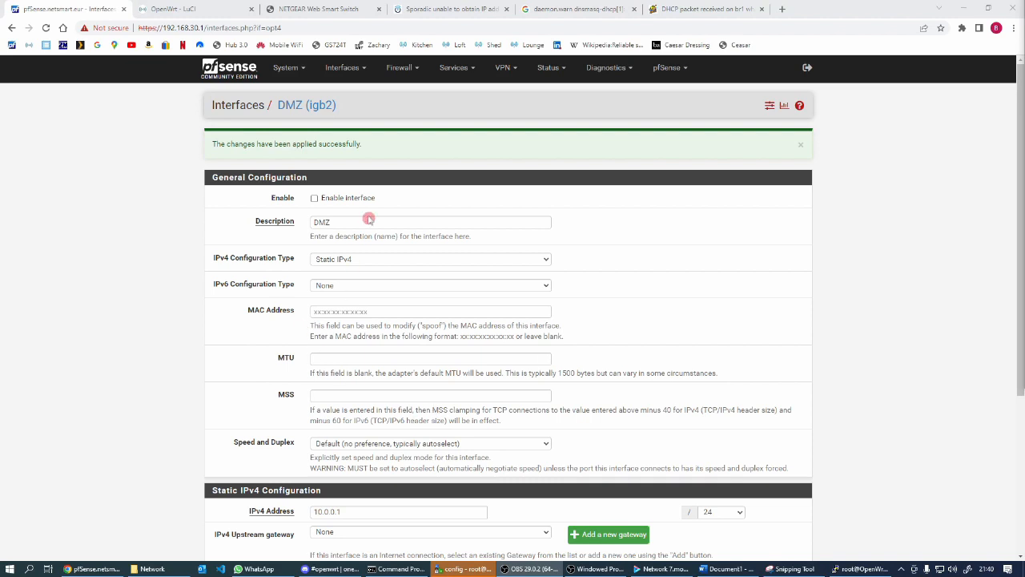
Review the settings of the IoTO and IoTI interfaces from the interface assignments.
left_click(344, 69)
left_click(345, 95)
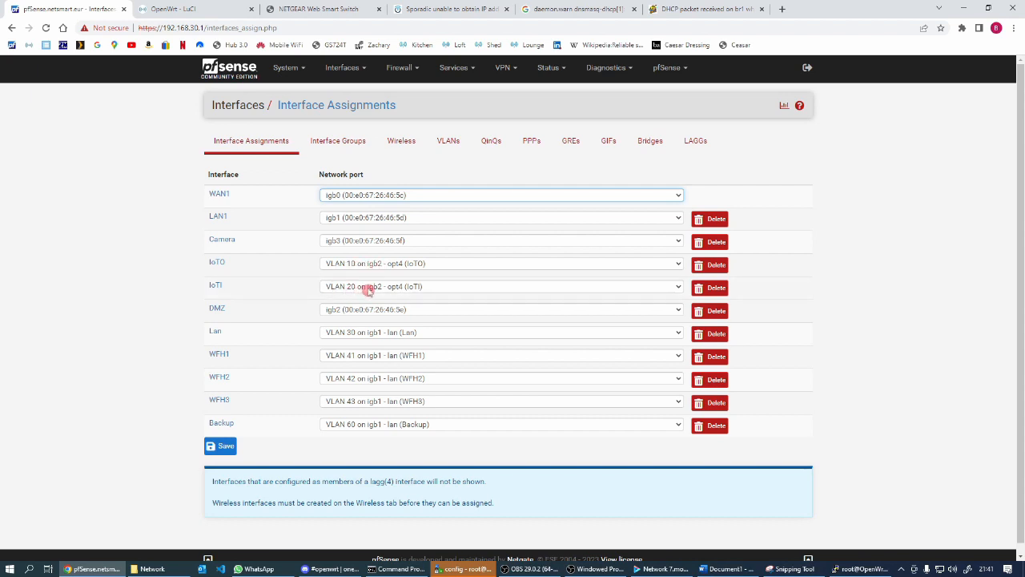
left_click(217, 263)
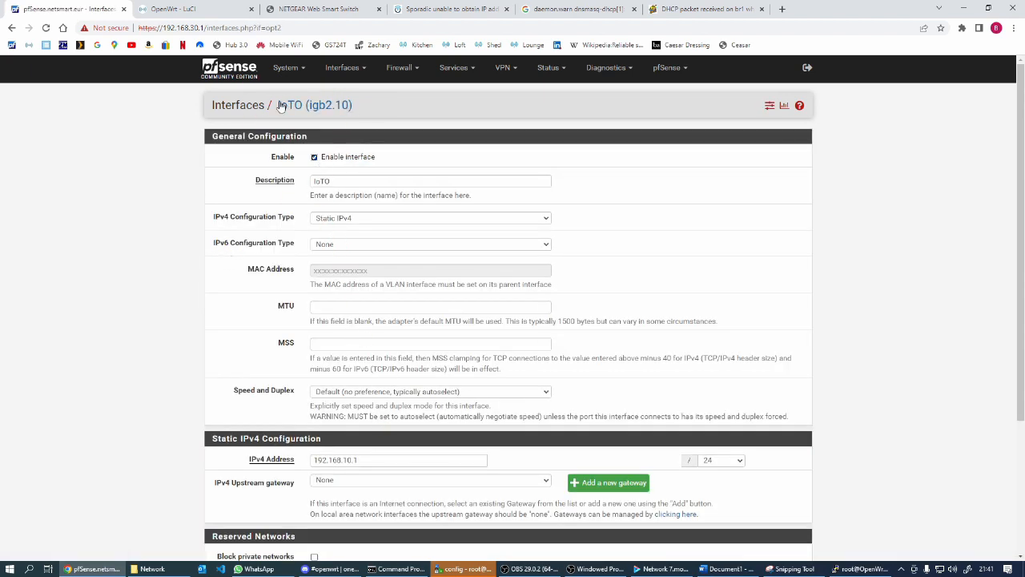
left_click(12, 29)
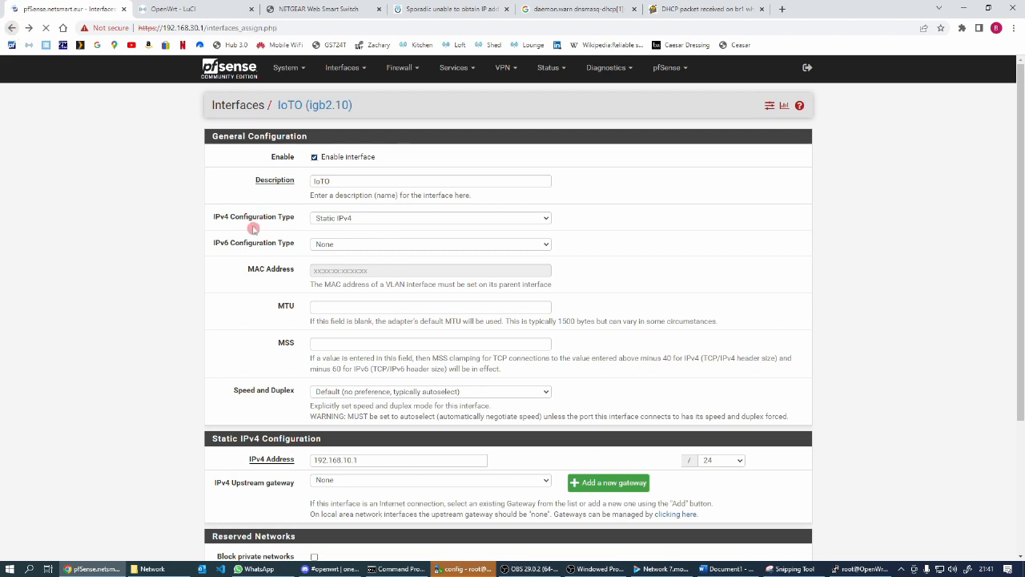
left_click(215, 286)
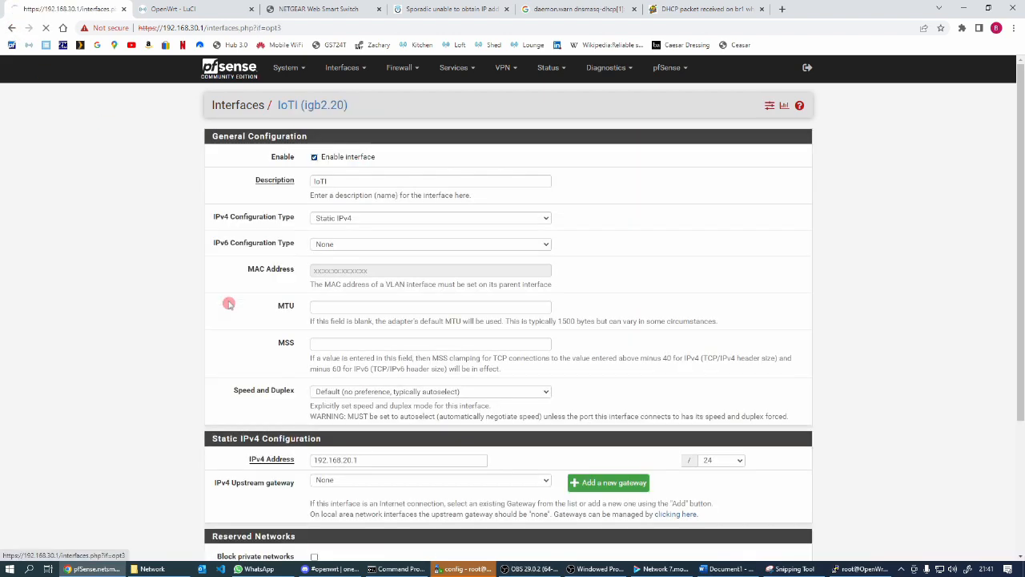
left_click(12, 29)
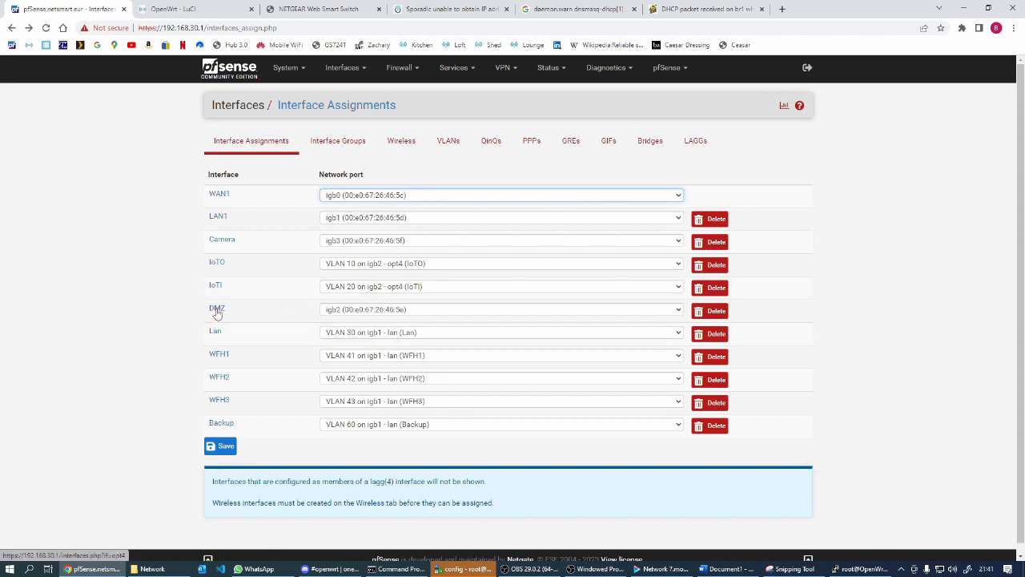
Enable the DMZ interface (igb2), save it, and apply the configuration changes.
left_click(215, 311)
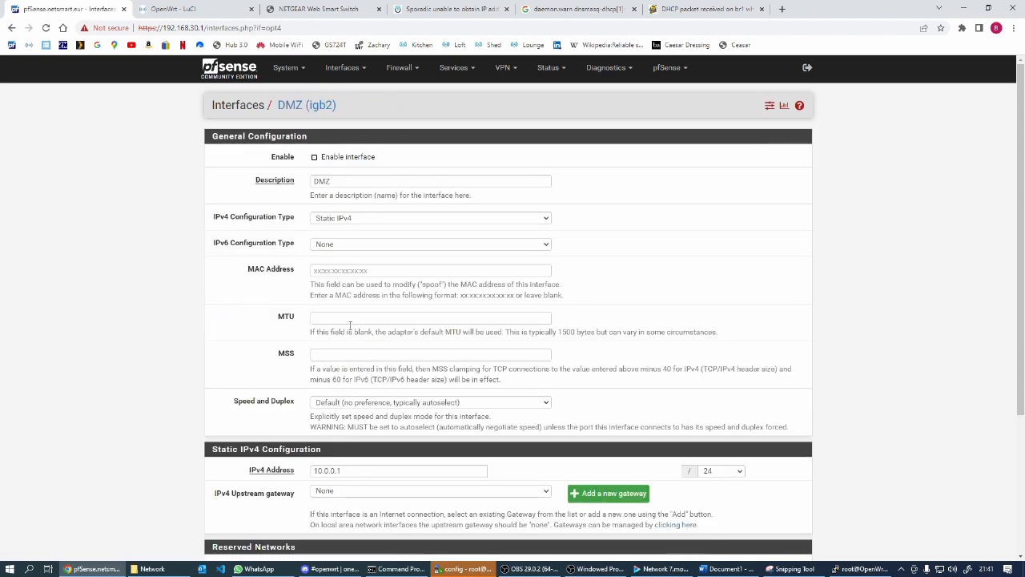
scroll(348, 354, "down", 3)
scroll(348, 354, "up", 3)
left_click(314, 158)
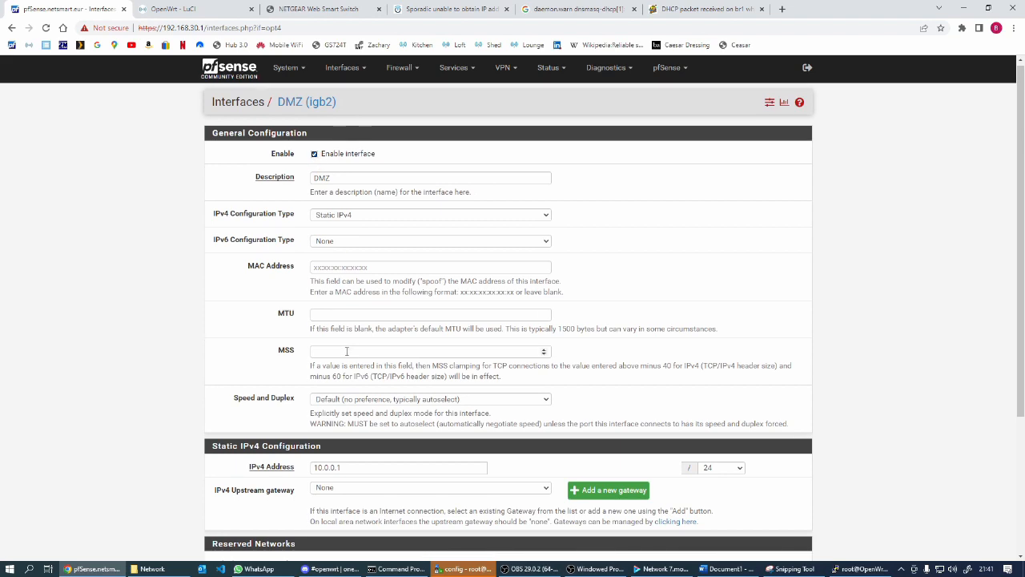
scroll(348, 337, "down", 3)
left_click(335, 504)
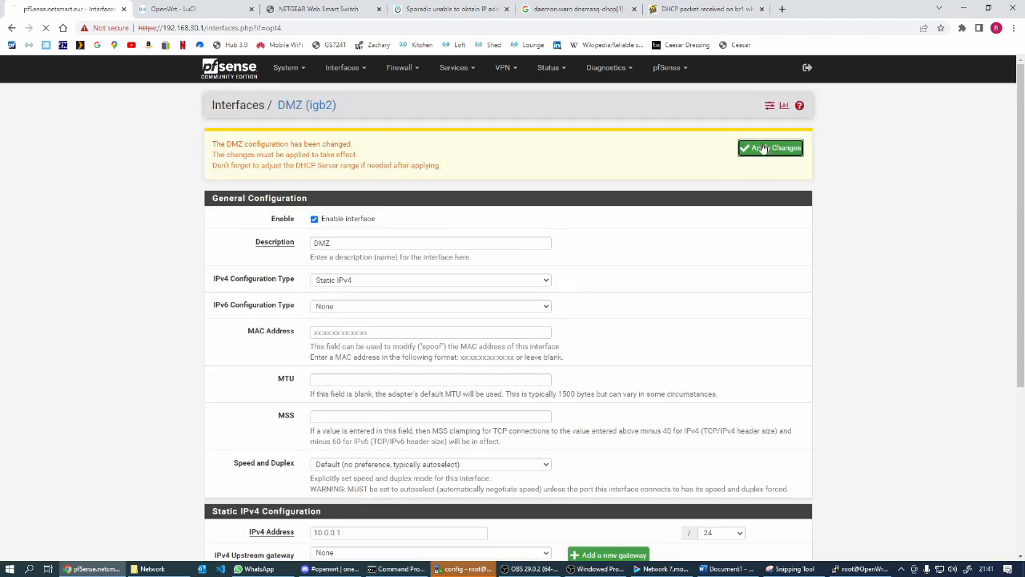
left_click(762, 148)
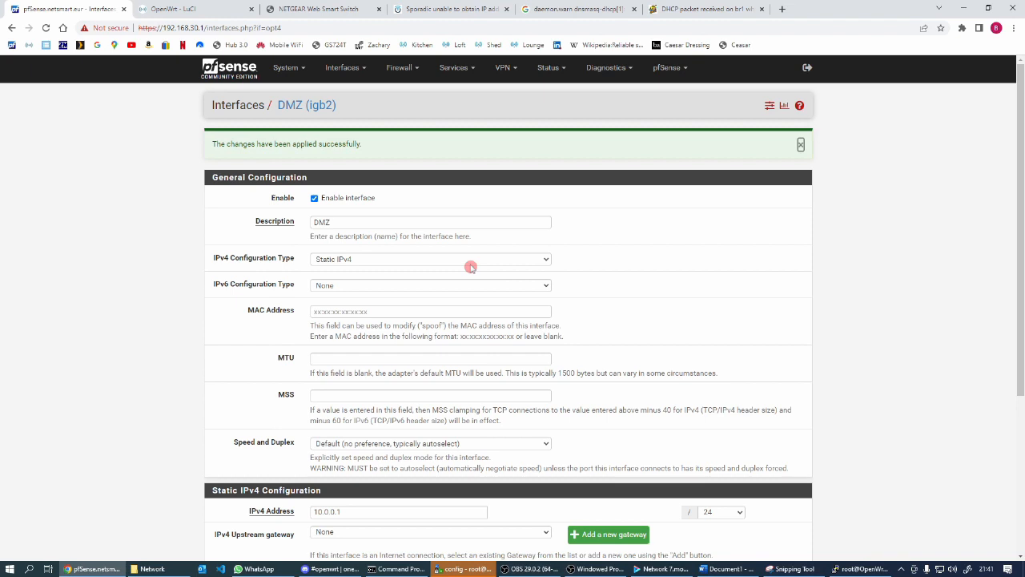
Inspect the VLAN interface list for the parent interface of the IoTO and IoTI VLANs.
left_click(353, 72)
left_click(345, 93)
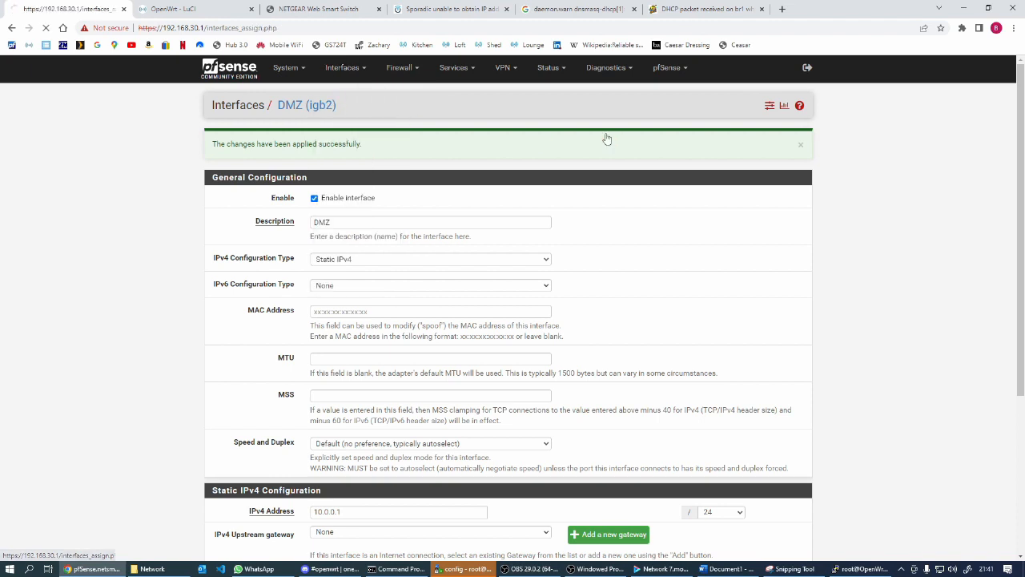
left_click(453, 140)
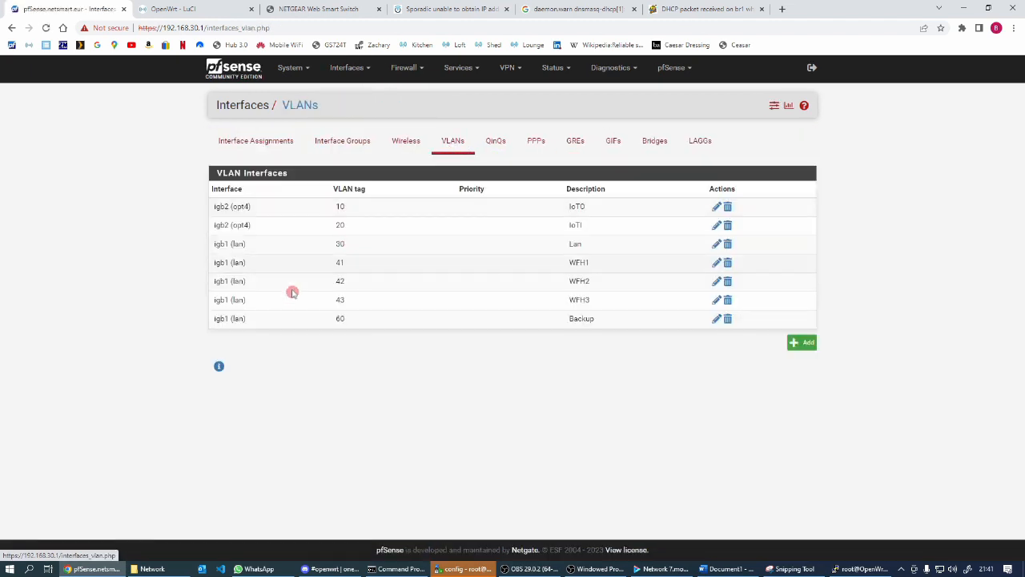
left_click(248, 223)
left_click(264, 230)
Switch to OpenWrt and check the associated stations and DHCP leases in the Wireless Overview and Status Overview.
left_click(185, 9)
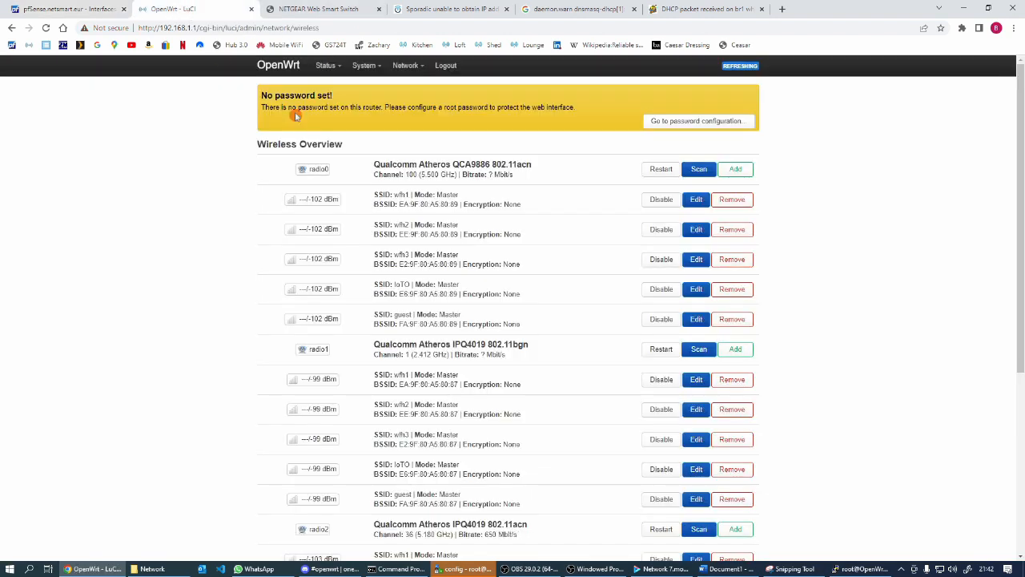
scroll(456, 352, "down", 3)
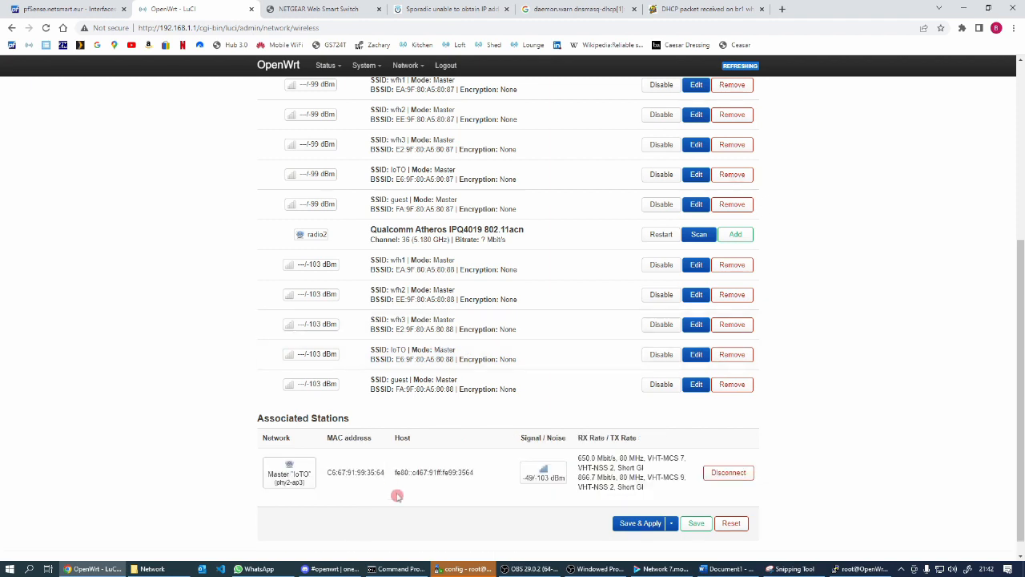
mouse_move(327, 68)
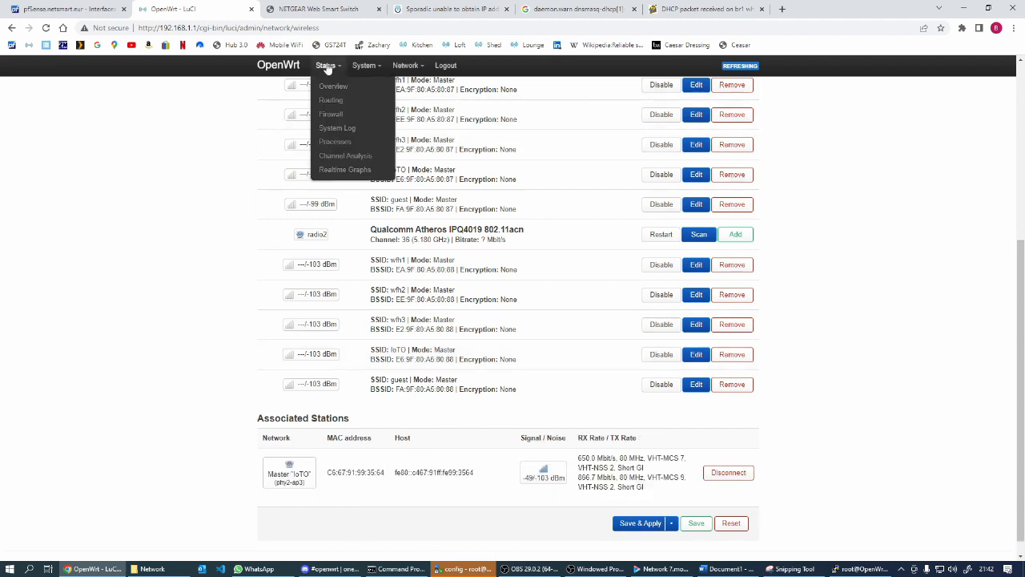
left_click(333, 86)
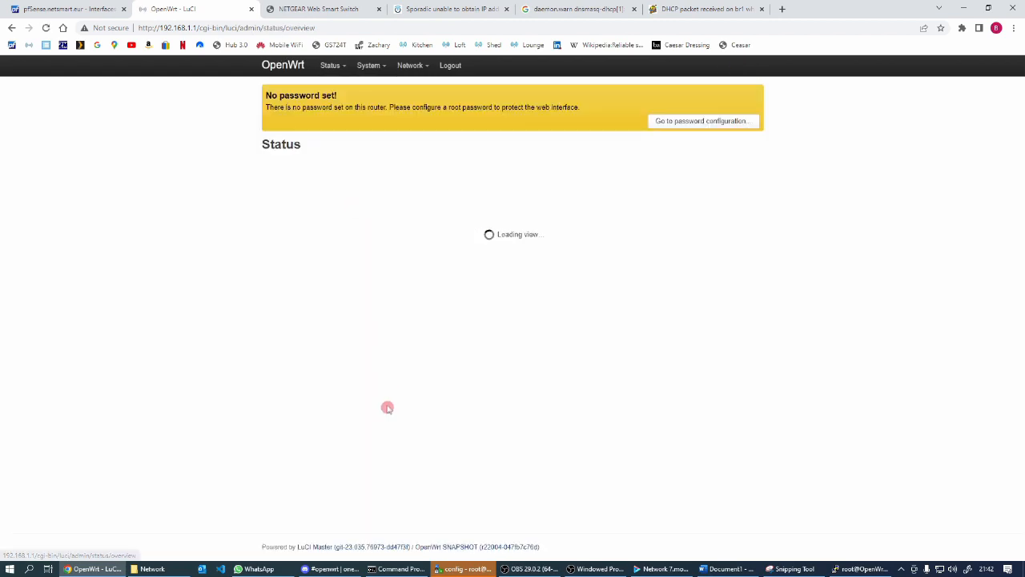
scroll(387, 411, "down", 5)
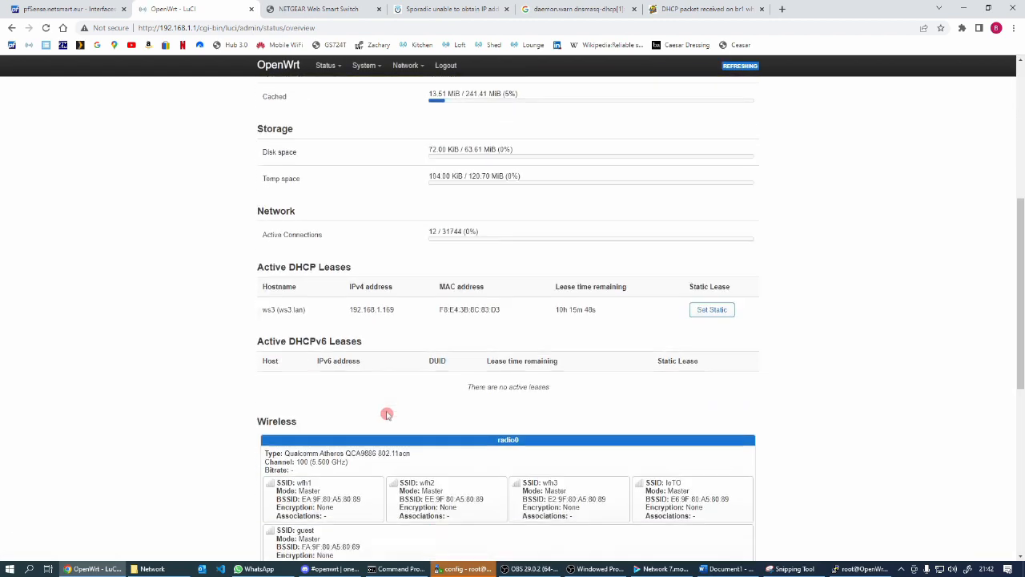
scroll(387, 414, "down", 3)
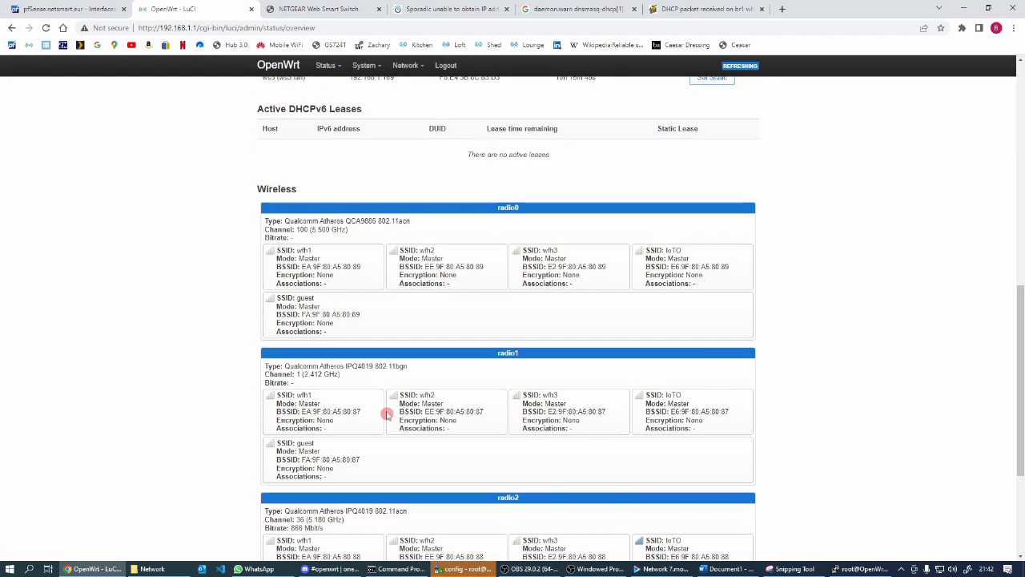
scroll(387, 414, "down", 2)
scroll(387, 414, "up", 1)
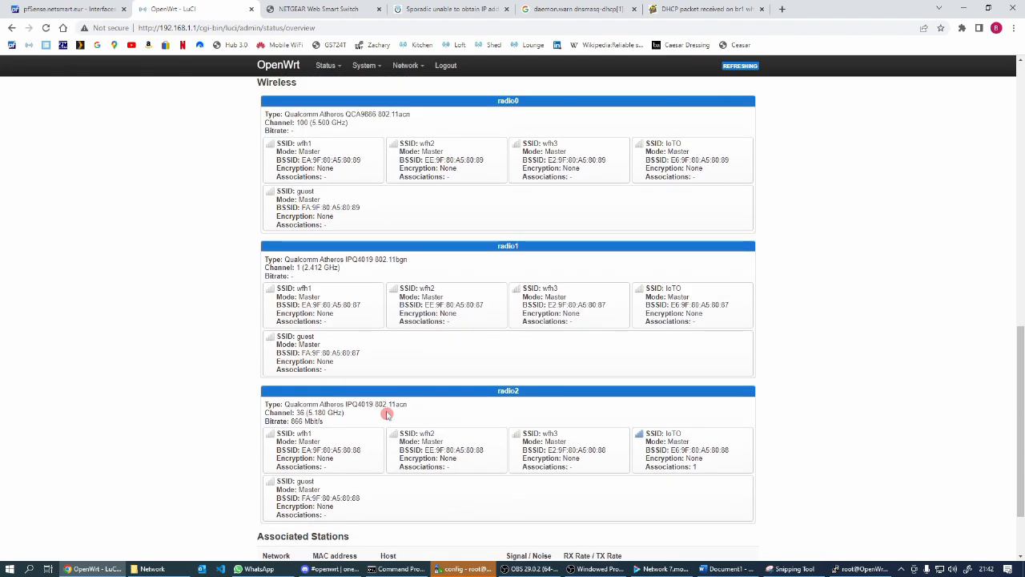
scroll(387, 414, "down", 2)
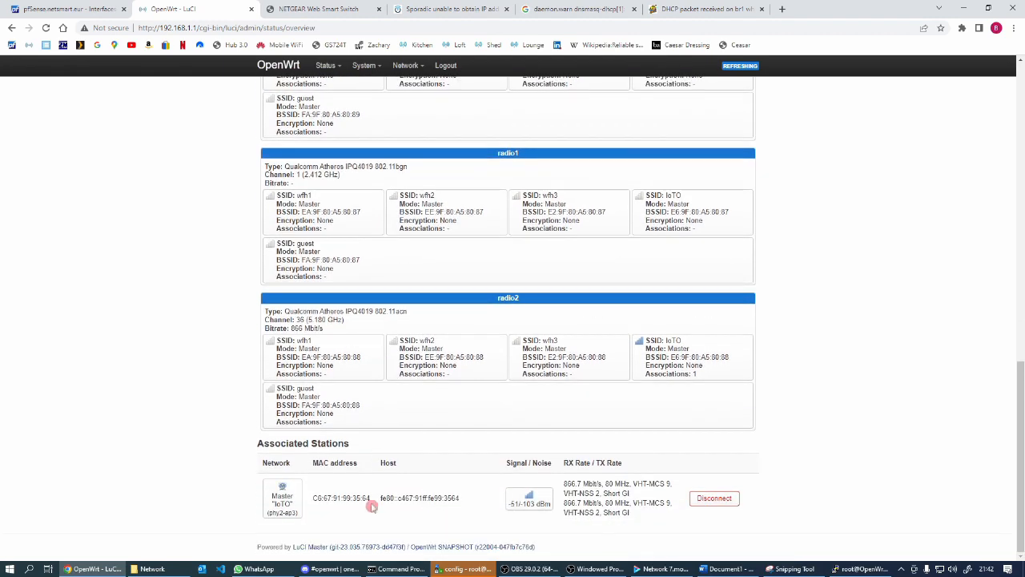